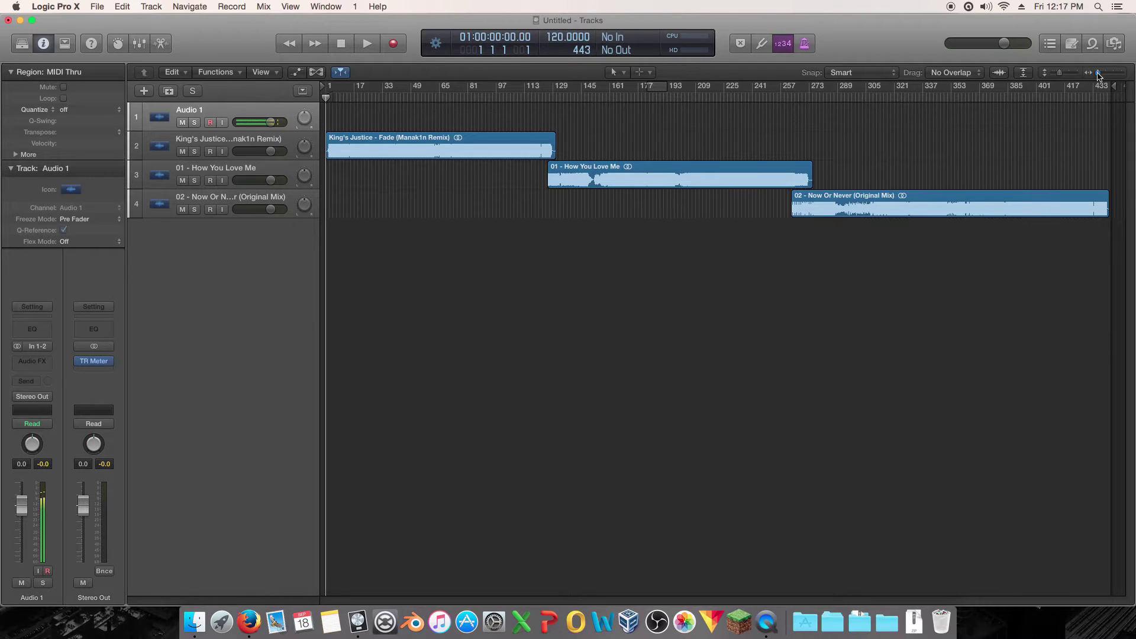
Step: Go through the three song tracks, from King's Justice to 01 - How You Love Me and 02 - Now Or Never
{"action": "left_click", "coordinate": [201, 144]}
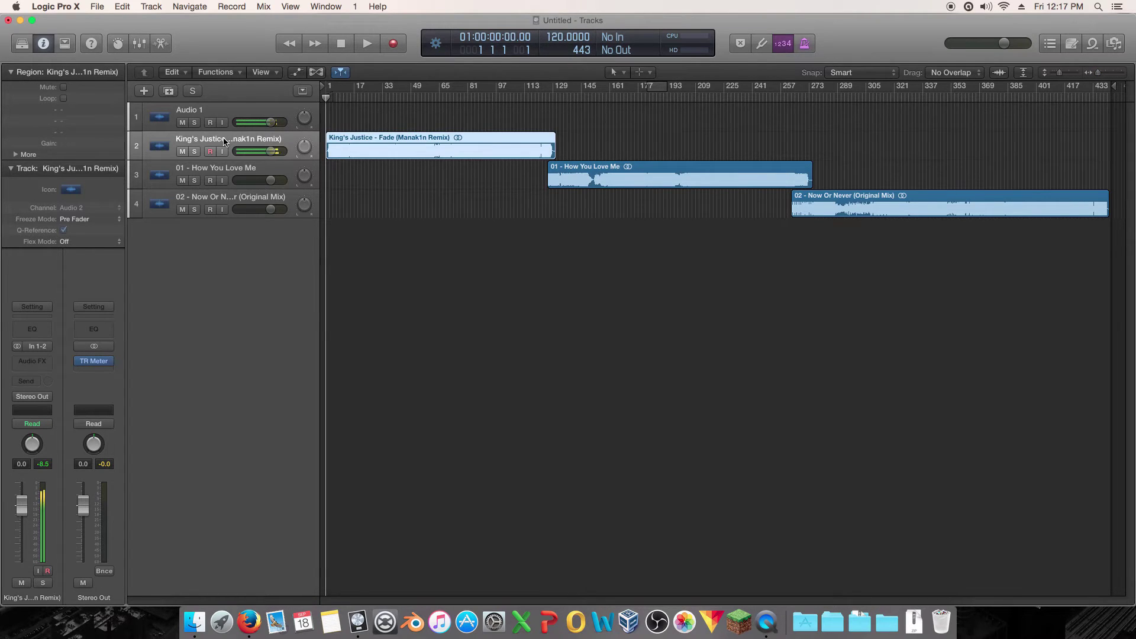
{"action": "left_click", "coordinate": [249, 176]}
{"action": "key", "text": "Down"}
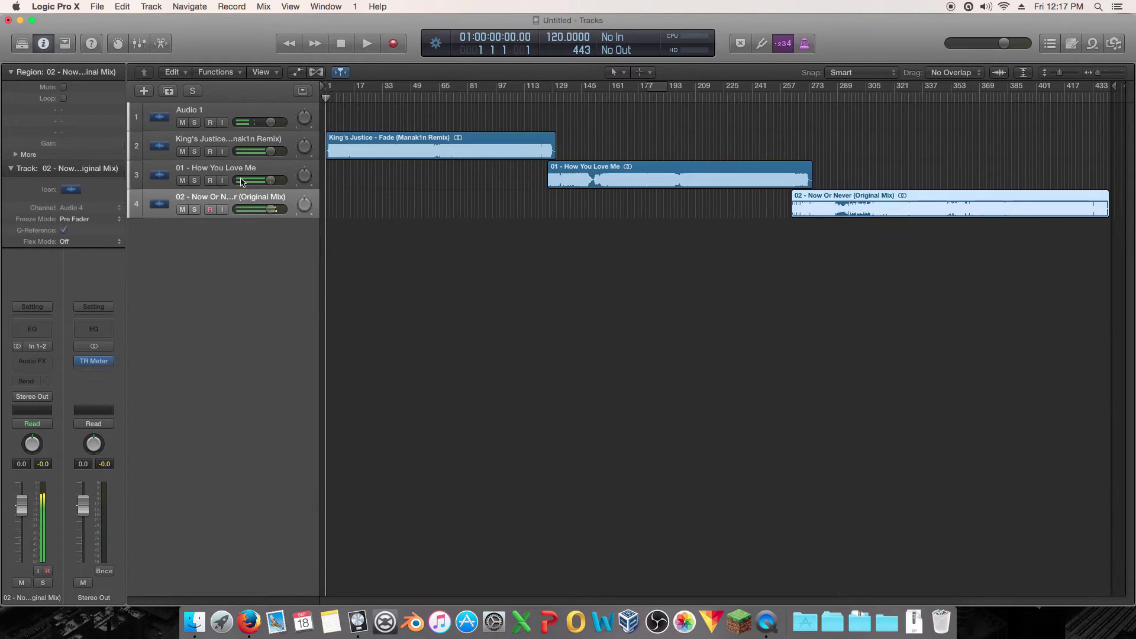
{"action": "key", "text": "Up"}
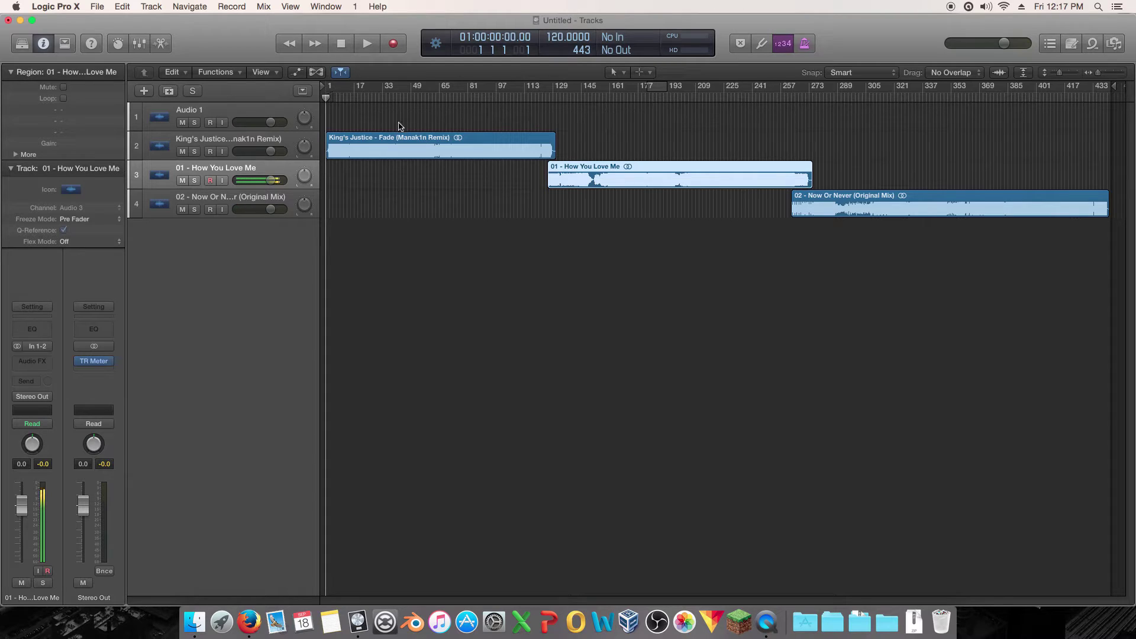
{"action": "left_click", "coordinate": [255, 140]}
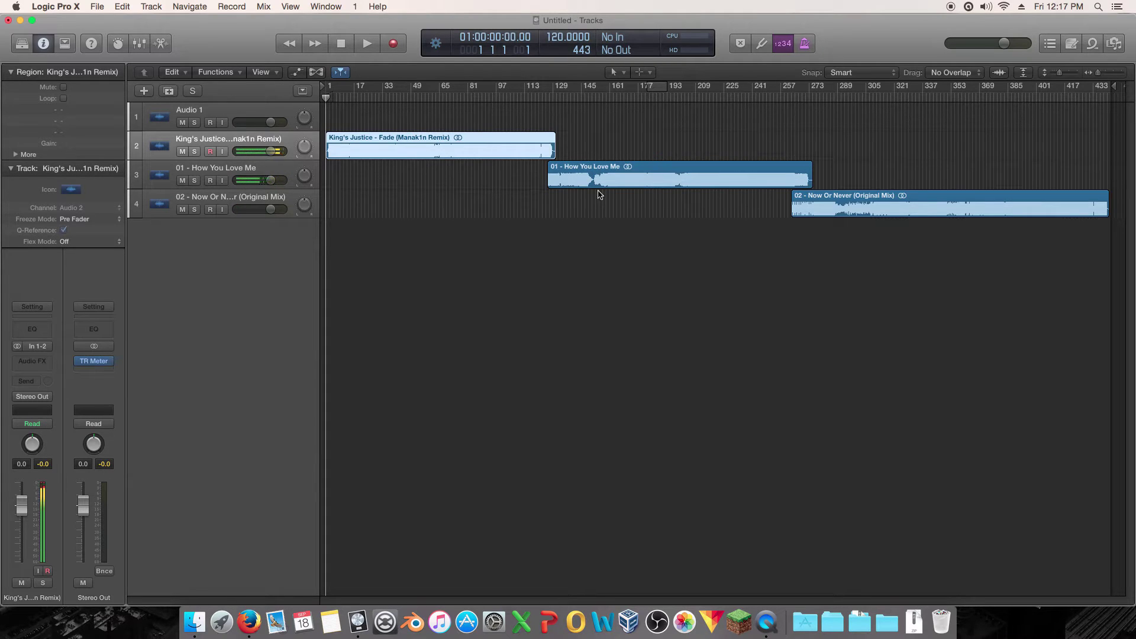
{"action": "key", "text": "Down"}
{"action": "key", "text": "Down"}
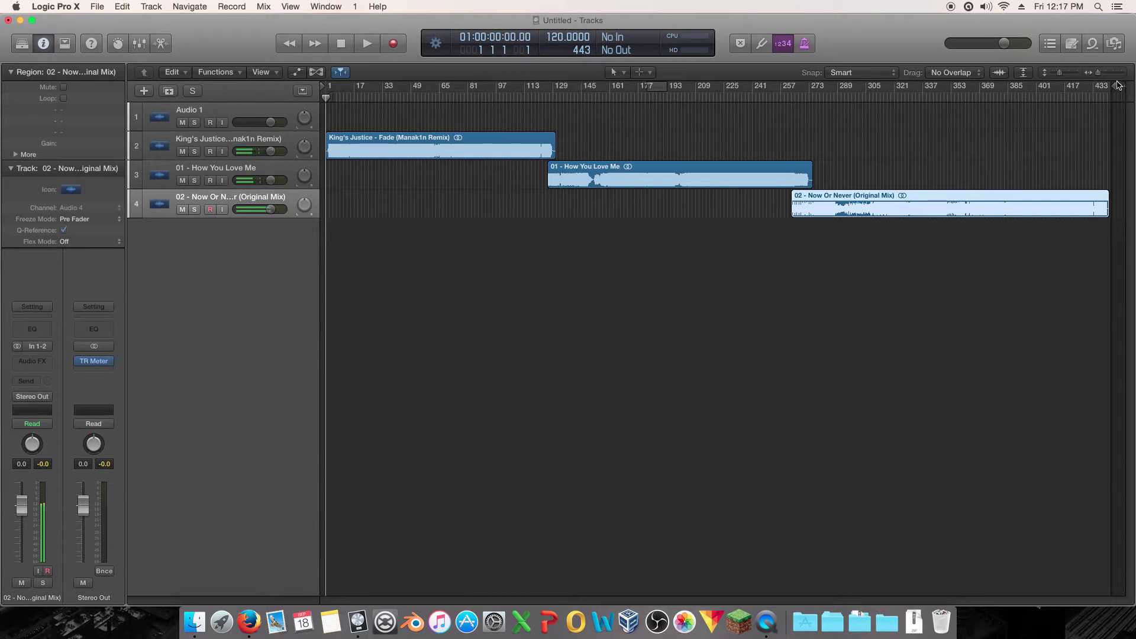
Step: Open the TR Meter plug-in on the Stereo Out channel and reposition its window over the empty part of the arrangement
{"action": "mouse_move", "coordinate": [97, 362]}
{"action": "left_click", "coordinate": [97, 362]}
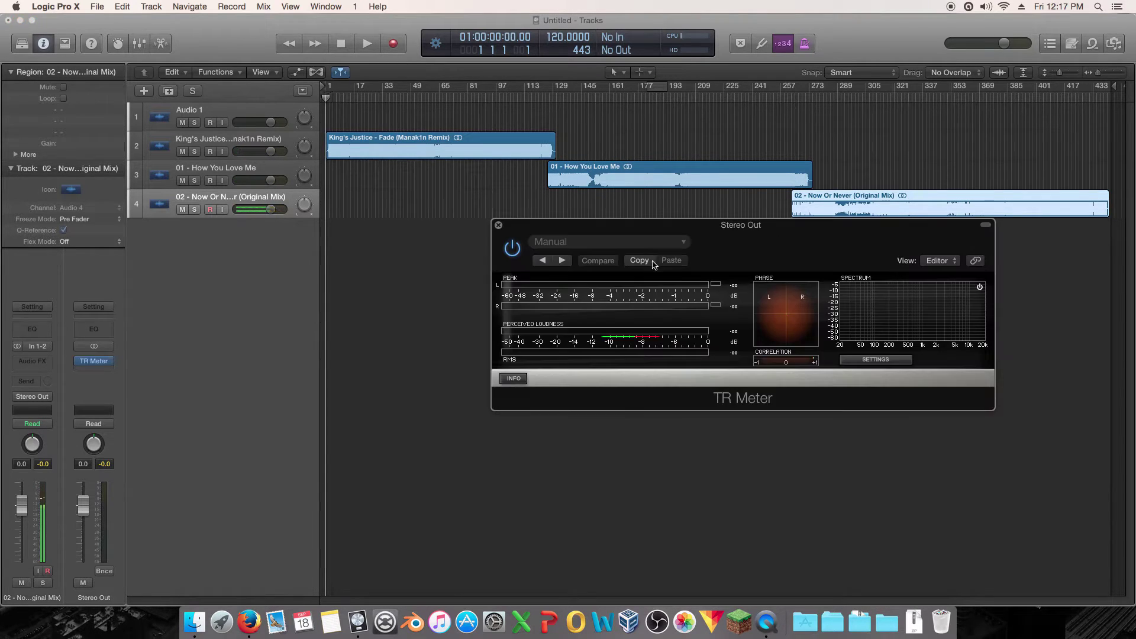
{"action": "left_click_drag", "start_coordinate": [791, 224], "coordinate": [647, 213]}
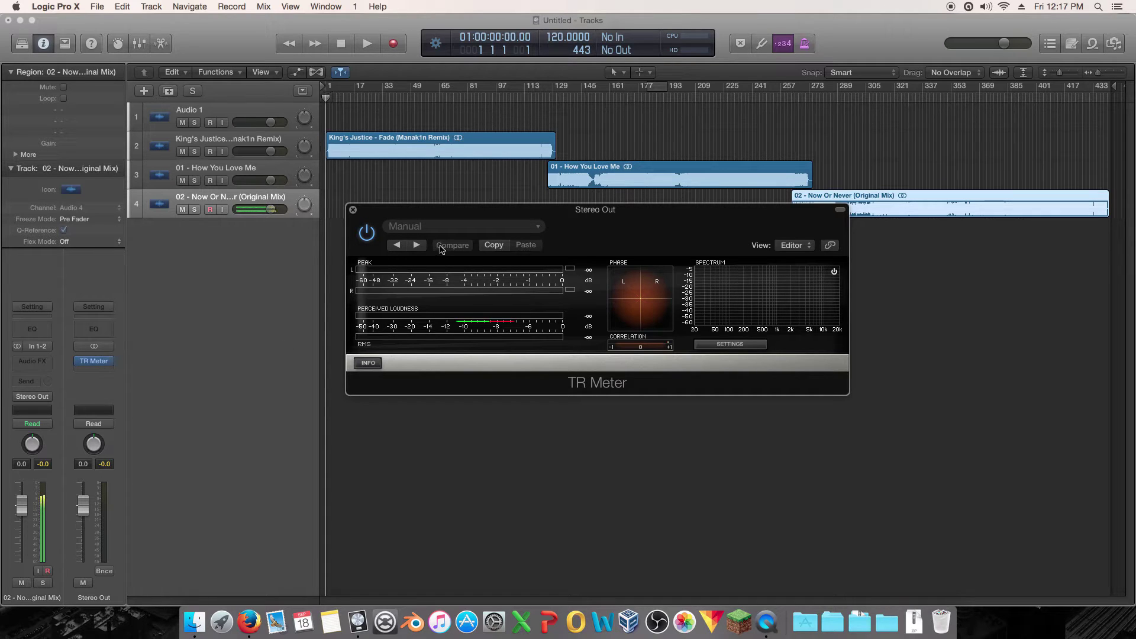
{"action": "left_click_drag", "start_coordinate": [442, 210], "coordinate": [396, 223]}
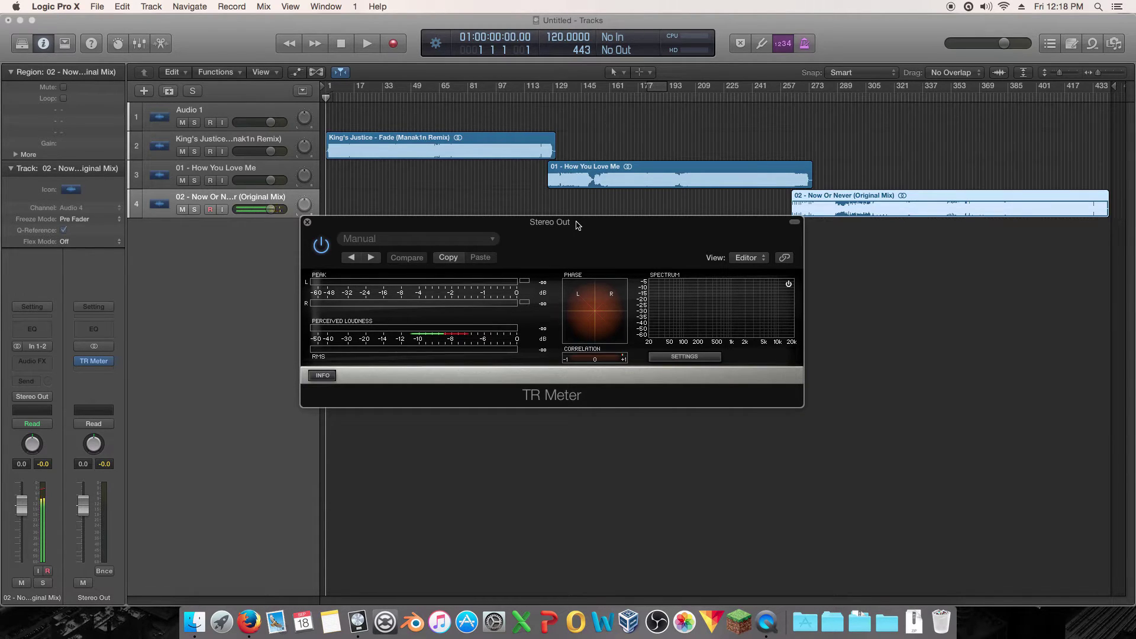
Step: Find the stereo TR Meter among the IK Multimedia Audio Units for Stereo Out, and move the meter window clear of the tracks
{"action": "left_click", "coordinate": [107, 361]}
{"action": "mouse_move", "coordinate": [138, 519]}
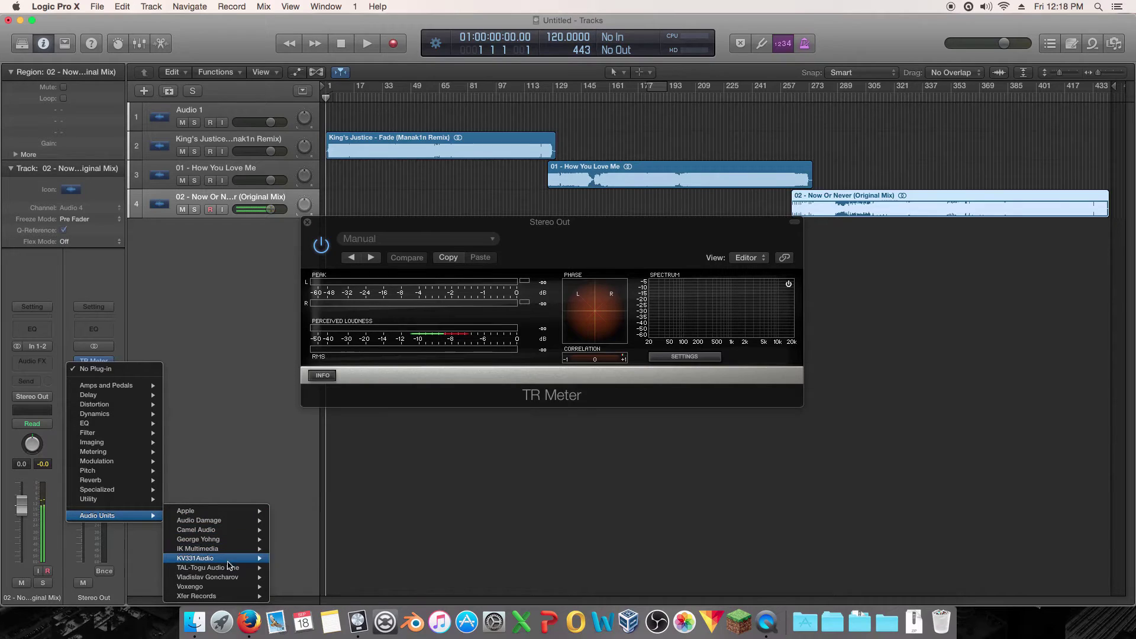
{"action": "mouse_move", "coordinate": [240, 569]}
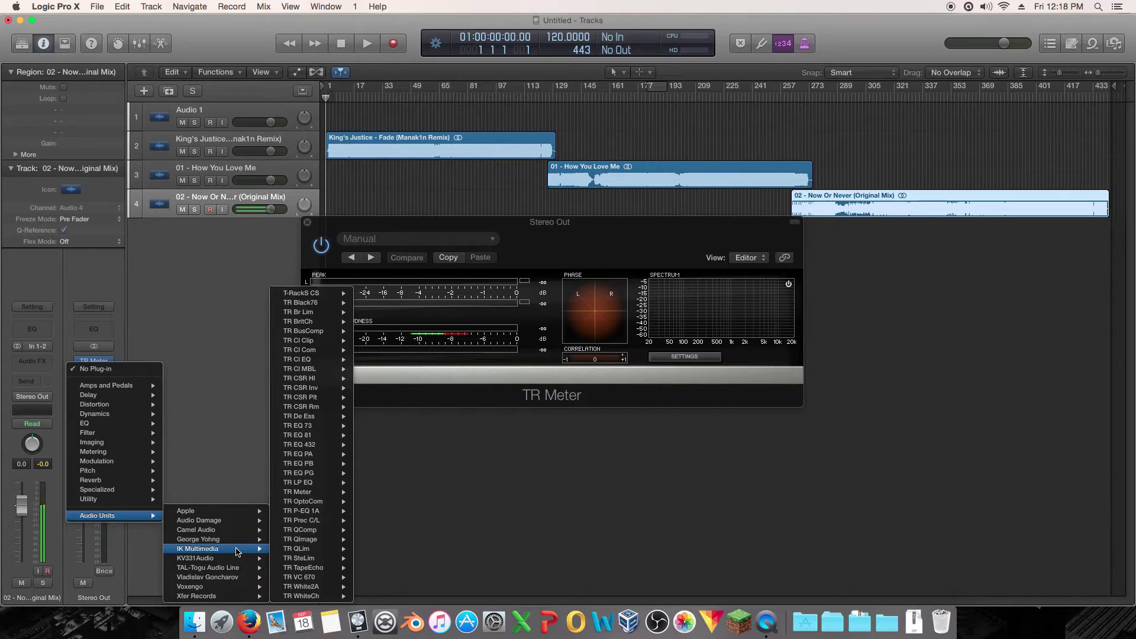
{"action": "mouse_move", "coordinate": [310, 561]}
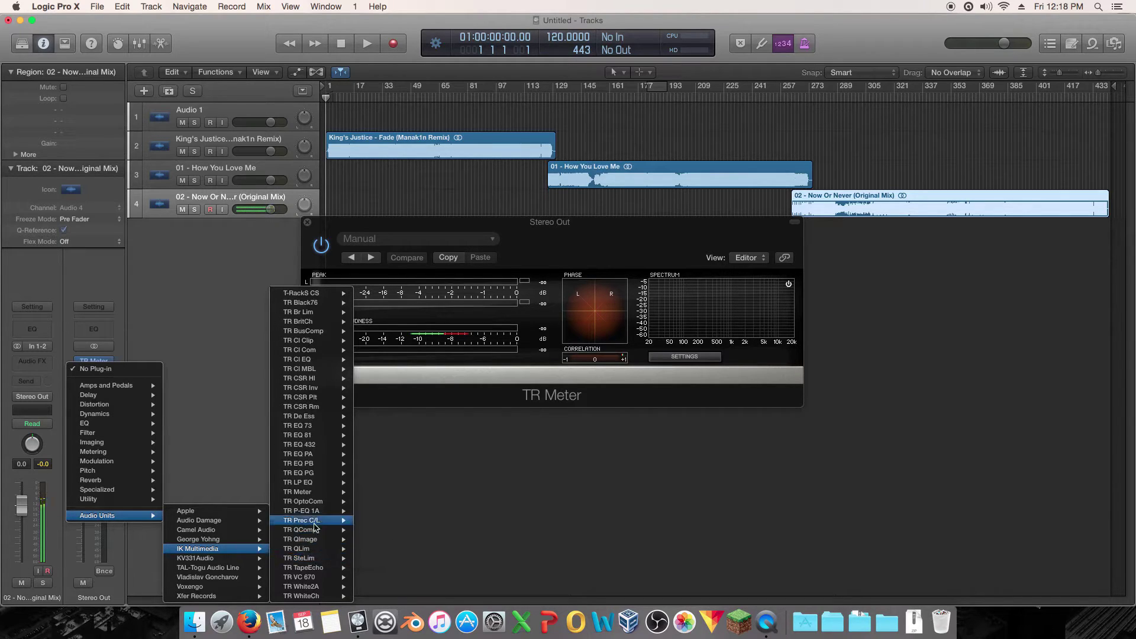
{"action": "mouse_move", "coordinate": [318, 488]}
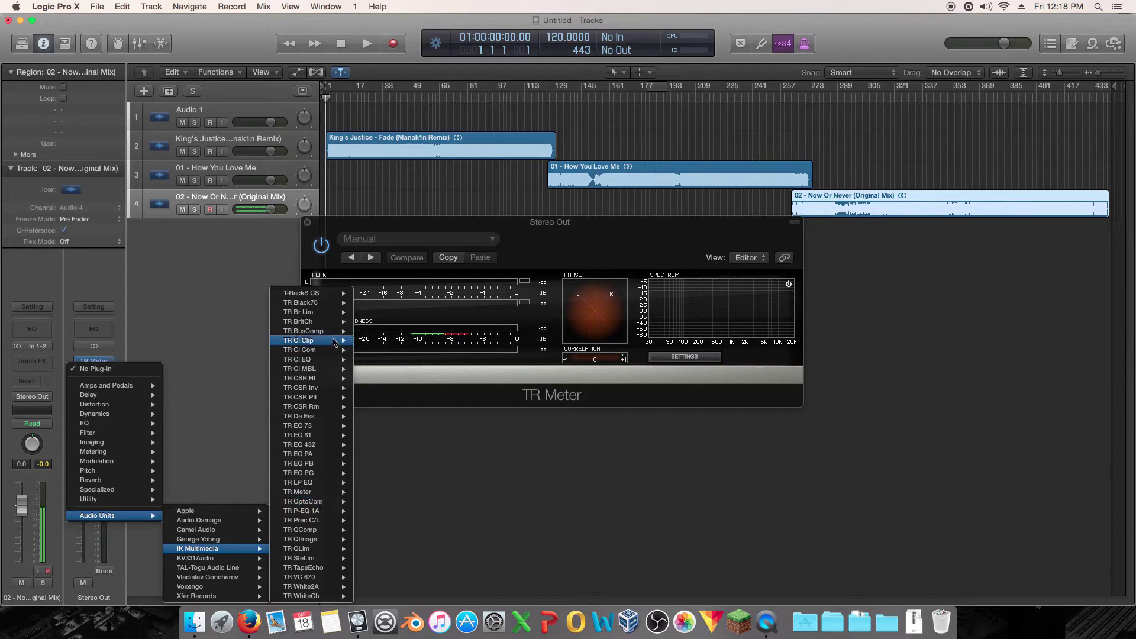
{"action": "mouse_move", "coordinate": [333, 302]}
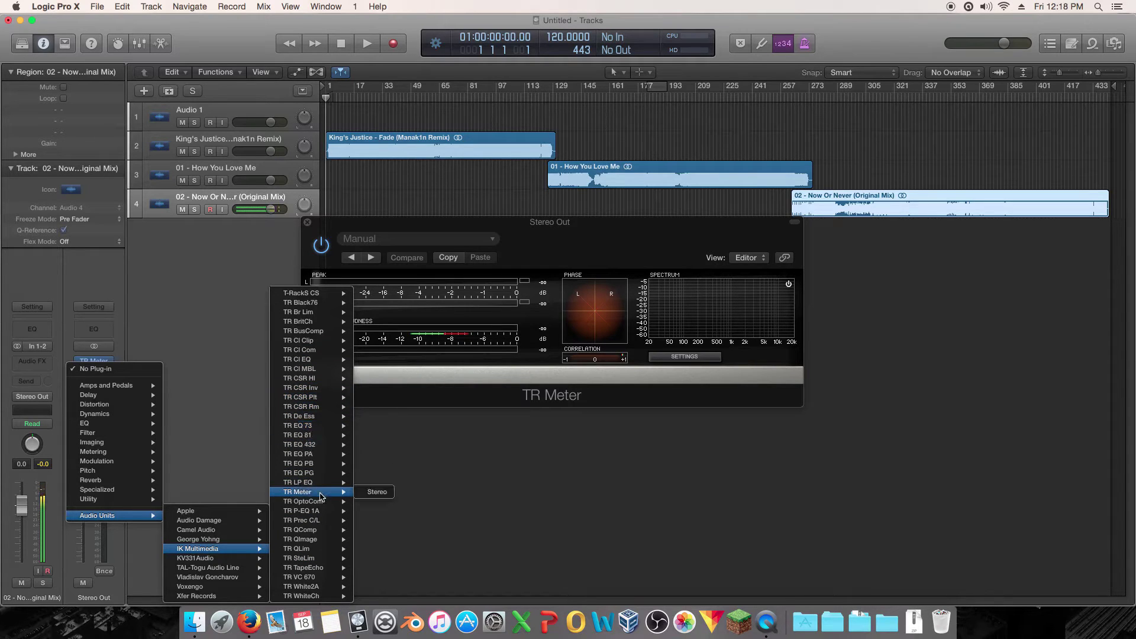
{"action": "left_click", "coordinate": [381, 493]}
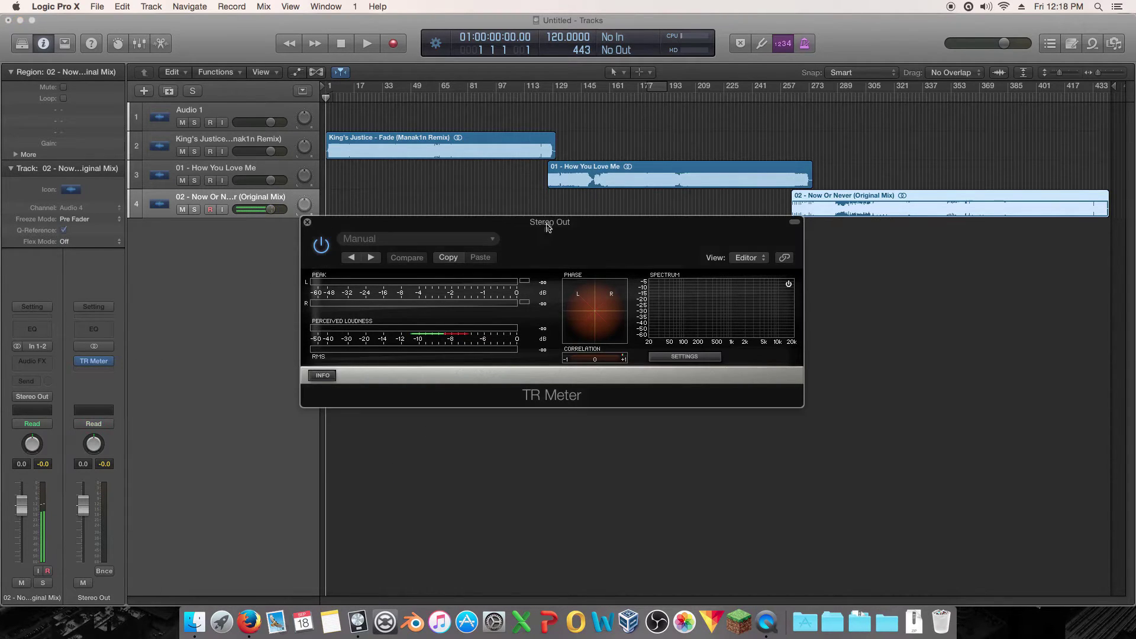
{"action": "left_click_drag", "start_coordinate": [532, 227], "coordinate": [617, 290]}
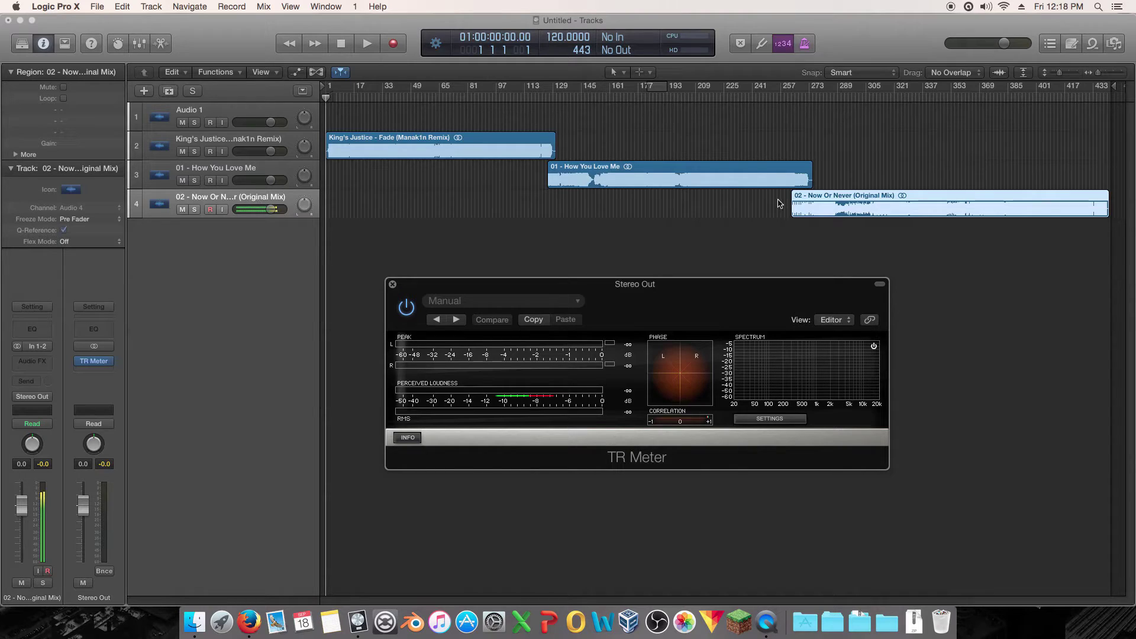
{"action": "left_click", "coordinate": [877, 193]}
{"action": "left_click_drag", "start_coordinate": [675, 127], "coordinate": [622, 208]}
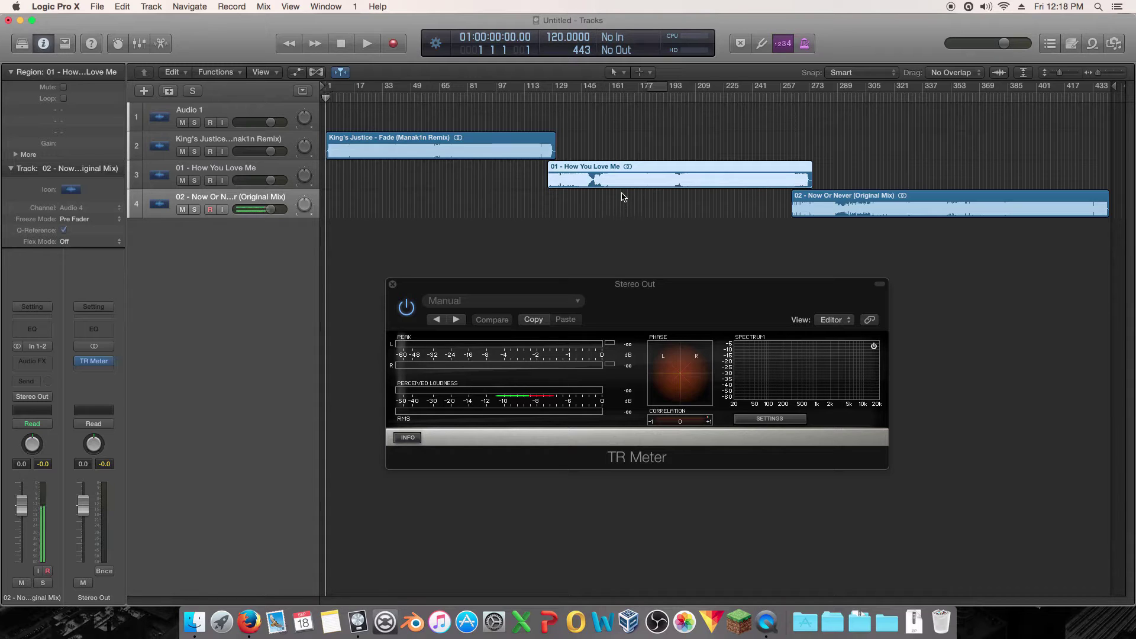
{"action": "left_click", "coordinate": [190, 617]}
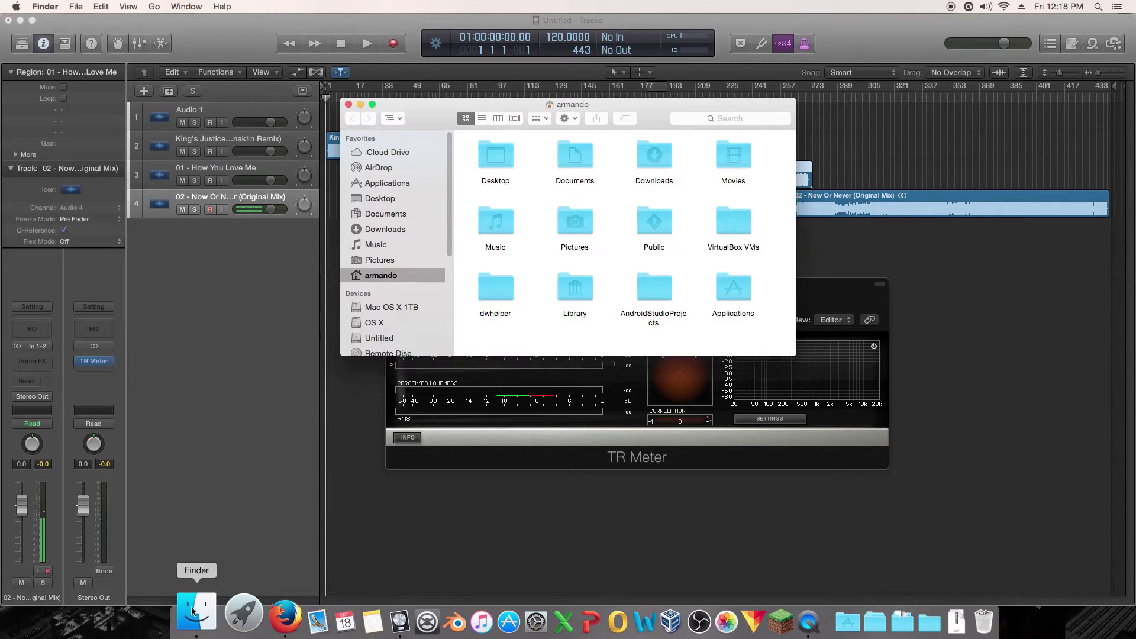
{"action": "key", "text": "super+h"}
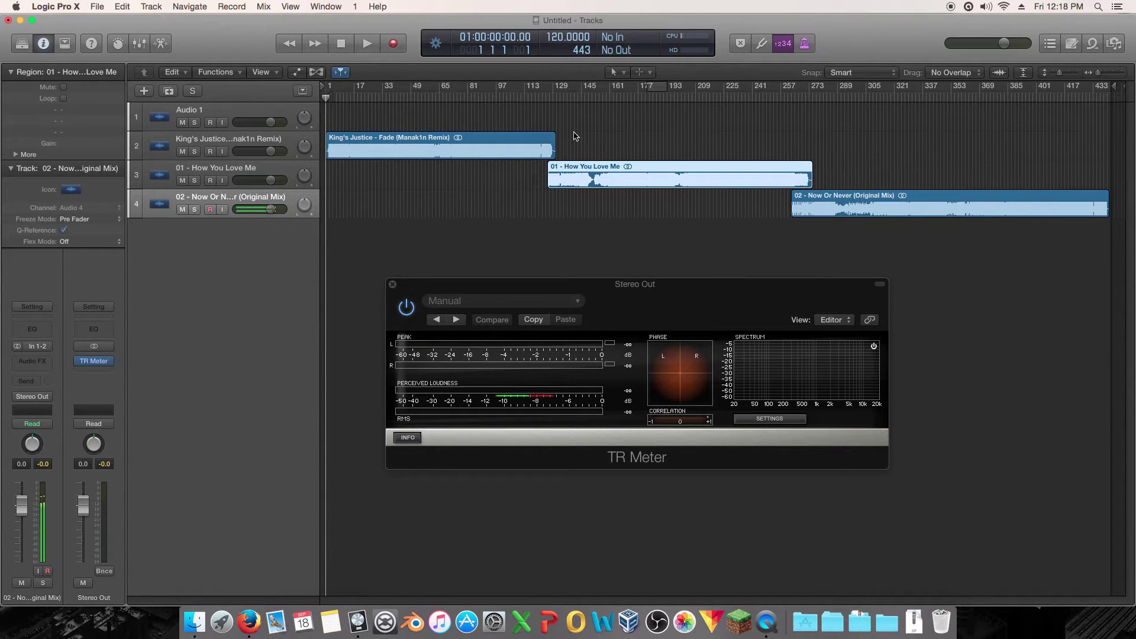
{"action": "left_click", "coordinate": [264, 171]}
{"action": "left_click", "coordinate": [265, 197]}
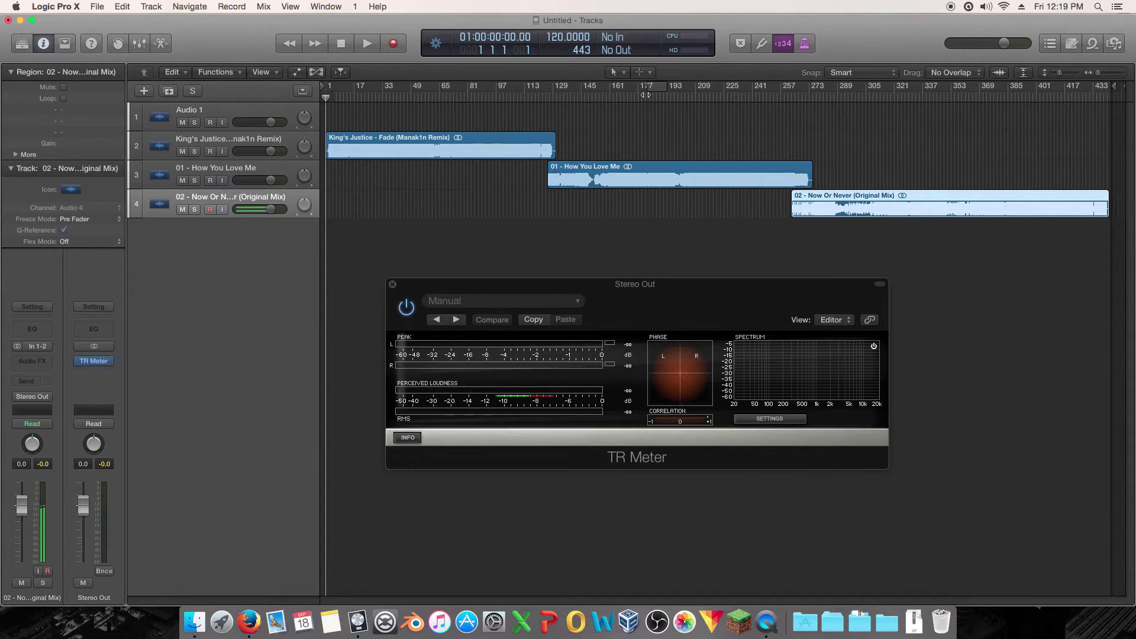
{"action": "left_click", "coordinate": [237, 177]}
{"action": "left_click", "coordinate": [231, 196]}
{"action": "left_click", "coordinate": [237, 169]}
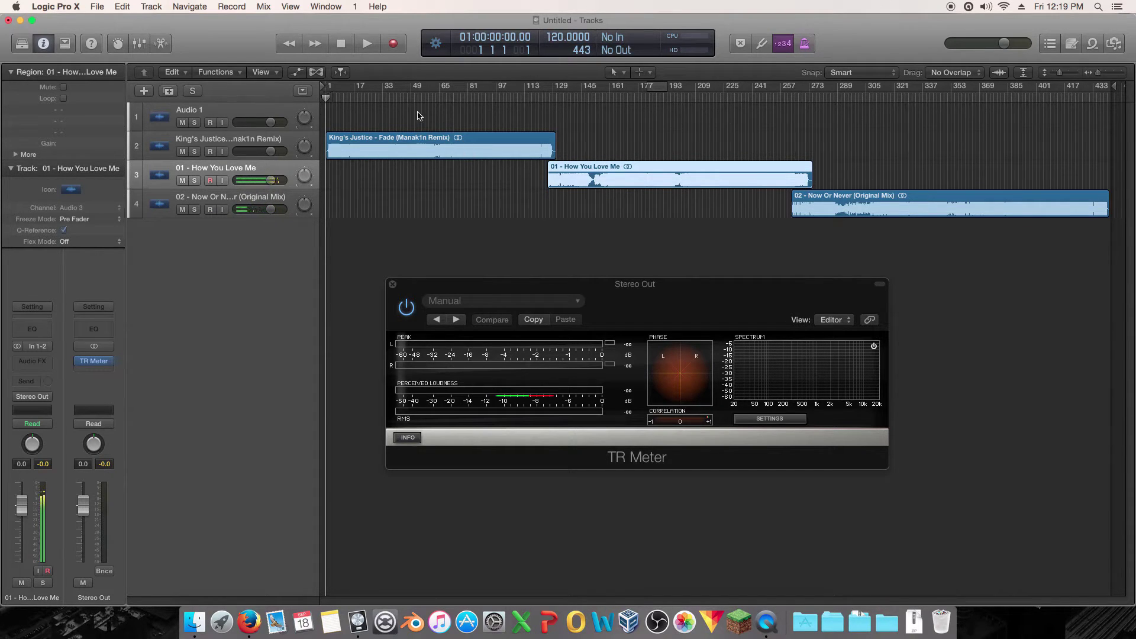
Step: Select the King's Justice track and lower the Stereo Out volume to -5.0 dB
{"action": "left_click_drag", "start_coordinate": [326, 97], "coordinate": [384, 110]}
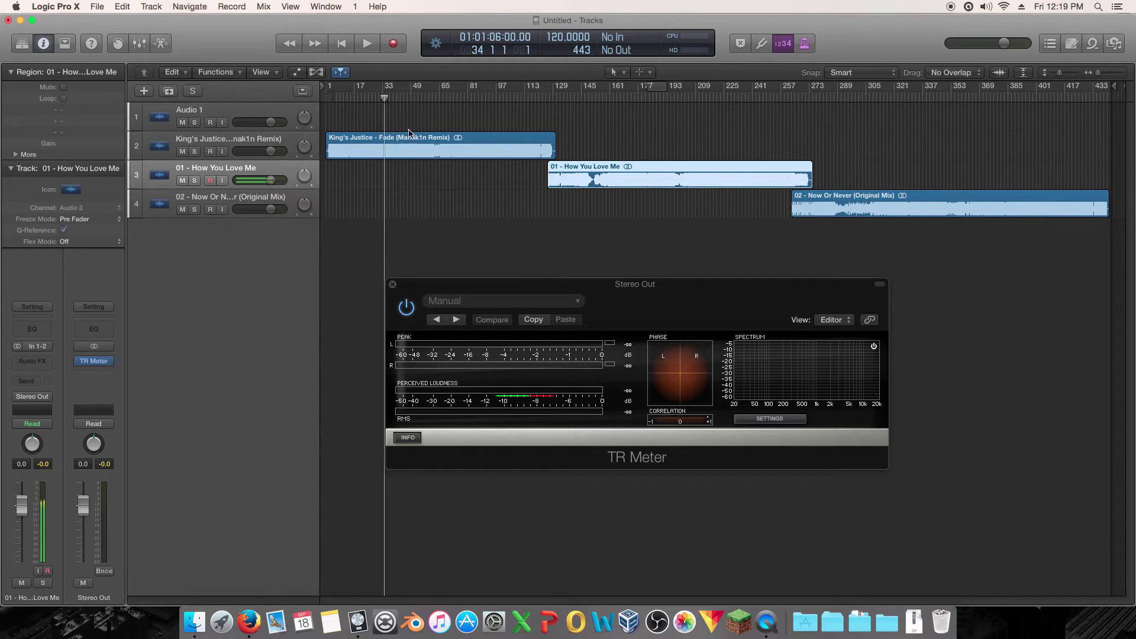
{"action": "left_click_drag", "start_coordinate": [385, 97], "coordinate": [388, 99]}
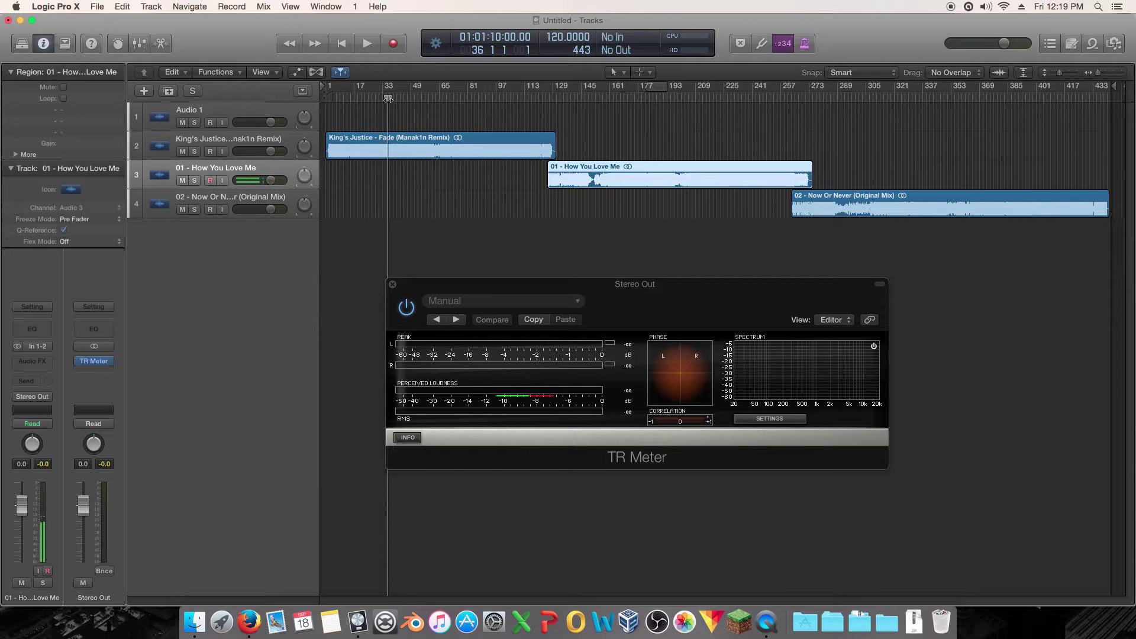
{"action": "left_click", "coordinate": [216, 146]}
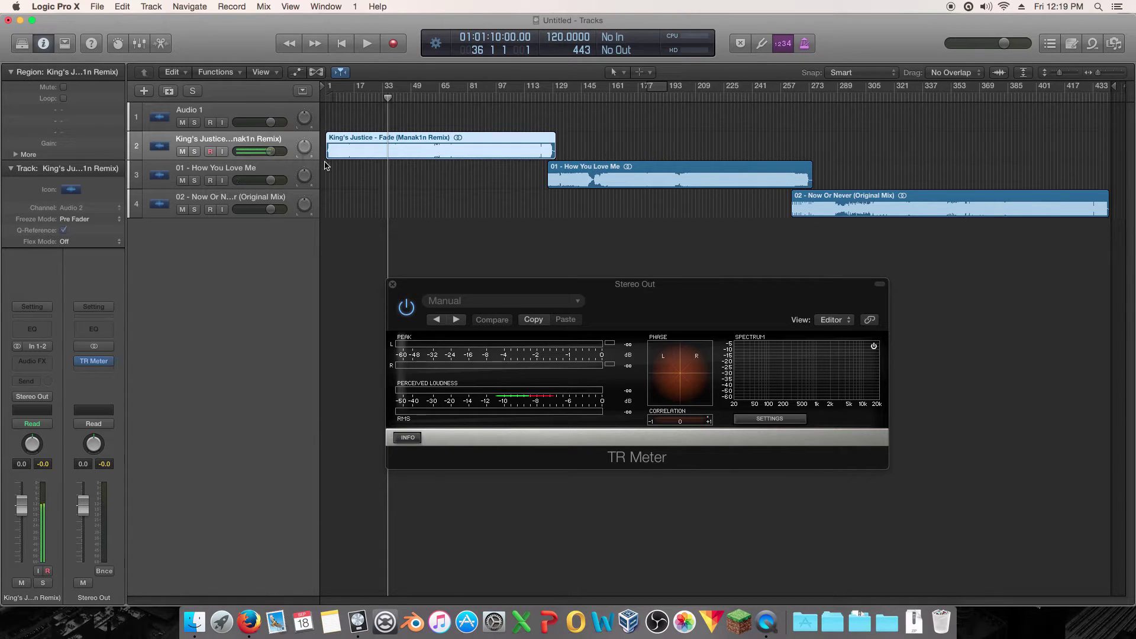
{"action": "mouse_move", "coordinate": [83, 506]}
{"action": "left_mouse_down"}
{"action": "mouse_move", "coordinate": [82, 527]}
{"action": "mouse_move", "coordinate": [83, 518]}
{"action": "left_mouse_up"}
Step: Play the King's Justice song from about bar 34 and lower the Stereo Out volume to -6.6 dB
{"action": "left_click_drag", "start_coordinate": [388, 98], "coordinate": [403, 126]}
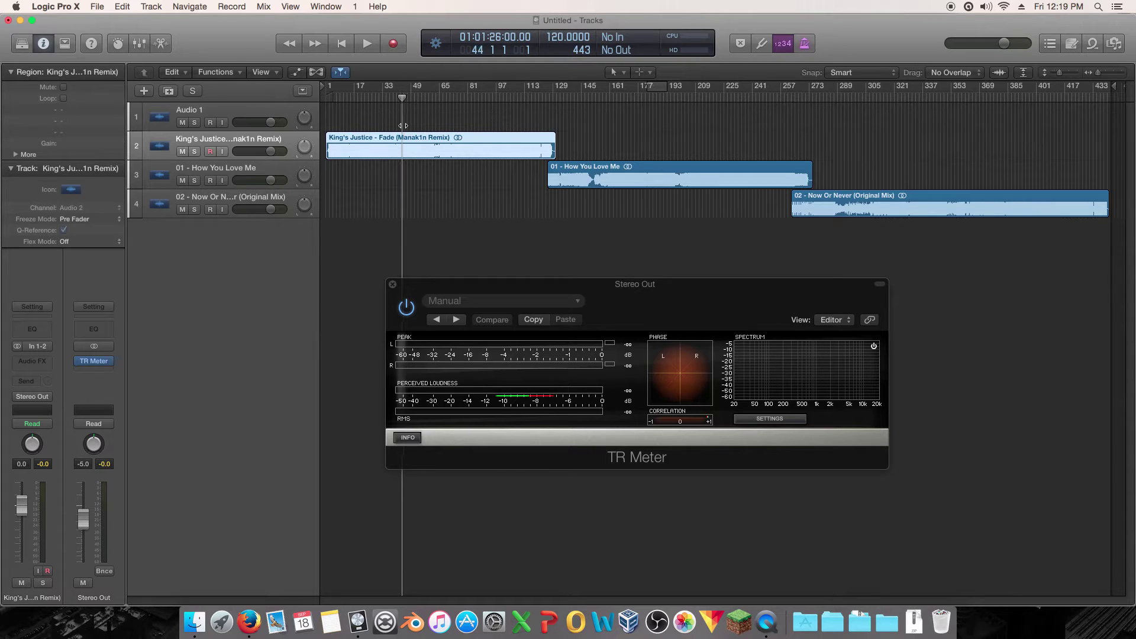
{"action": "left_click", "coordinate": [385, 101]}
{"action": "key", "text": "space"}
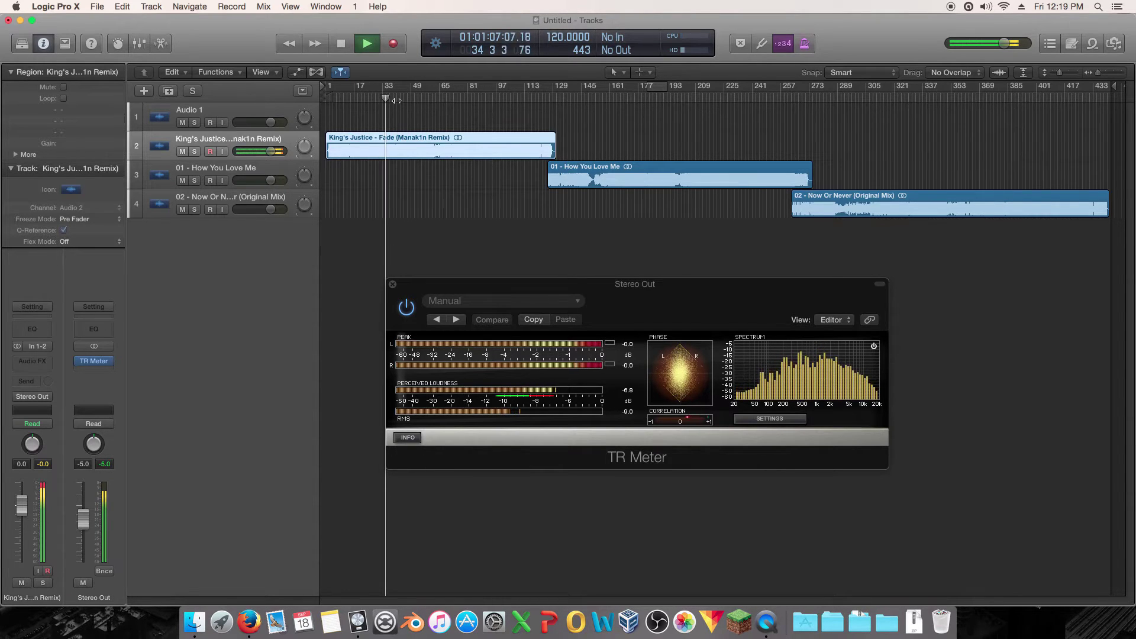
{"action": "left_click_drag", "start_coordinate": [83, 520], "coordinate": [83, 526]}
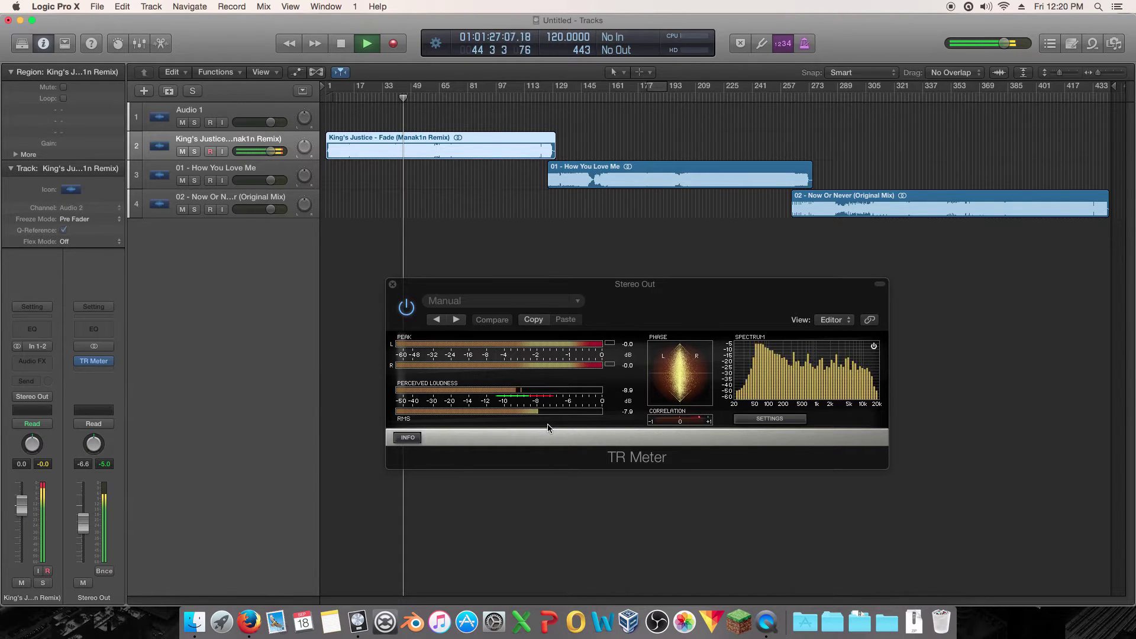
Step: Compare the TR Meter levels of How You Love Me, Now Or Never and King's Justice during playback, and stop
{"action": "left_click", "coordinate": [653, 98]}
{"action": "key", "text": "space"}
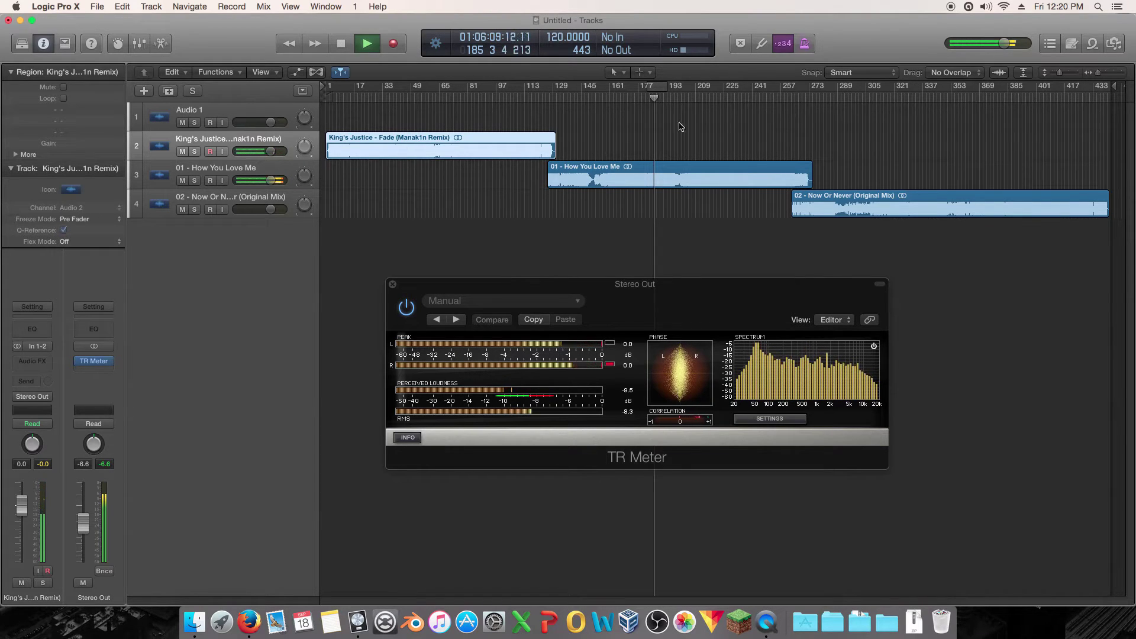
{"action": "left_click", "coordinate": [920, 97]}
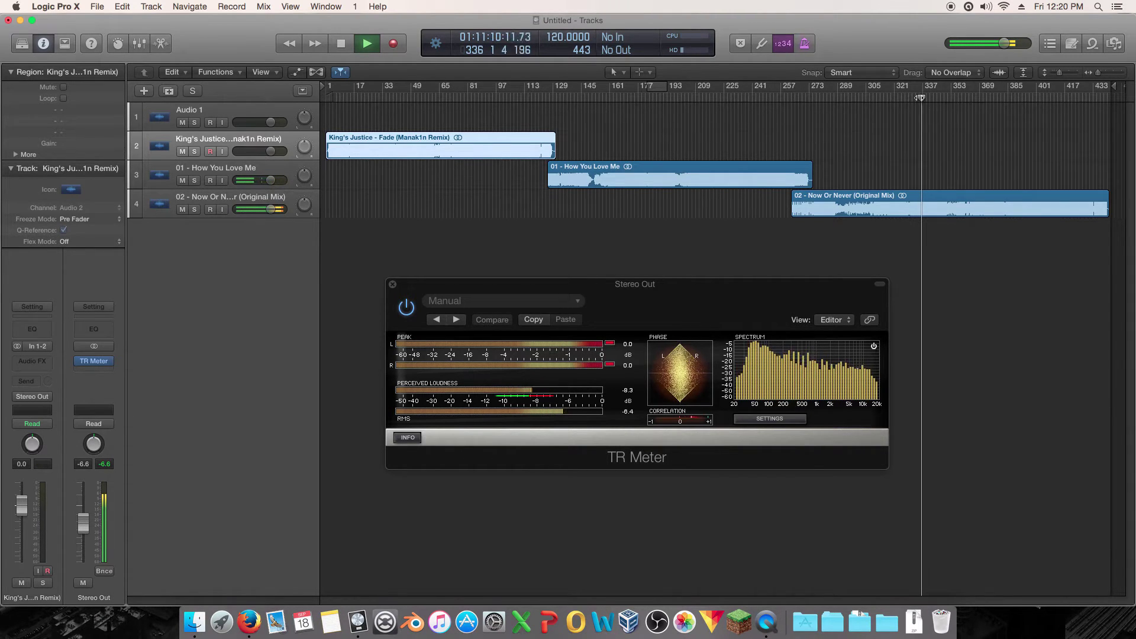
{"action": "left_click", "coordinate": [418, 96]}
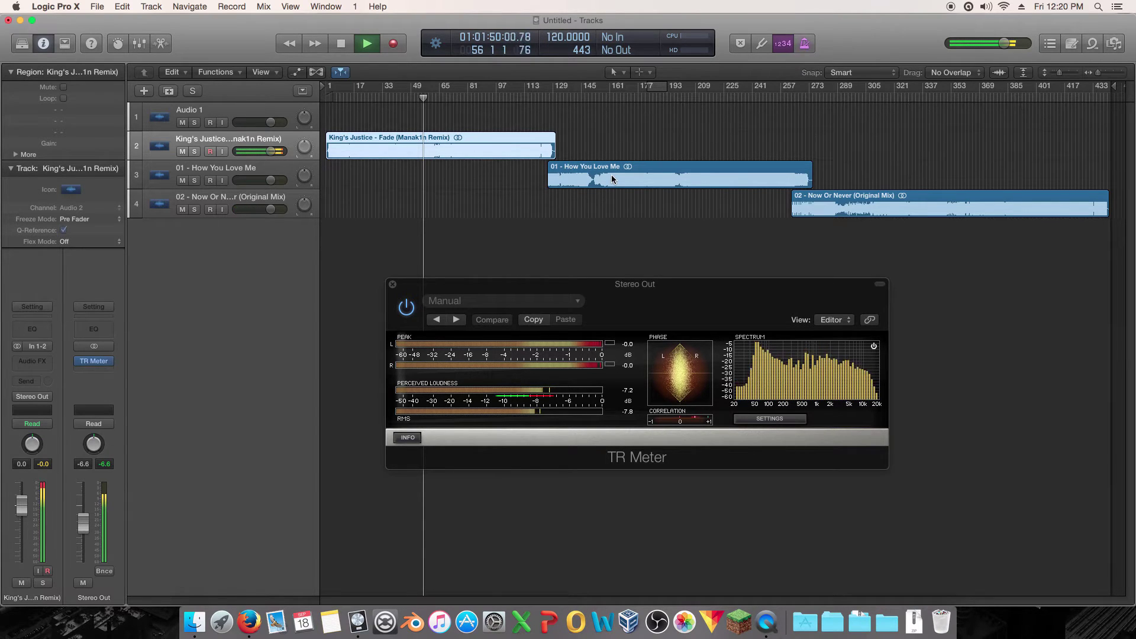
{"action": "key", "text": "space"}
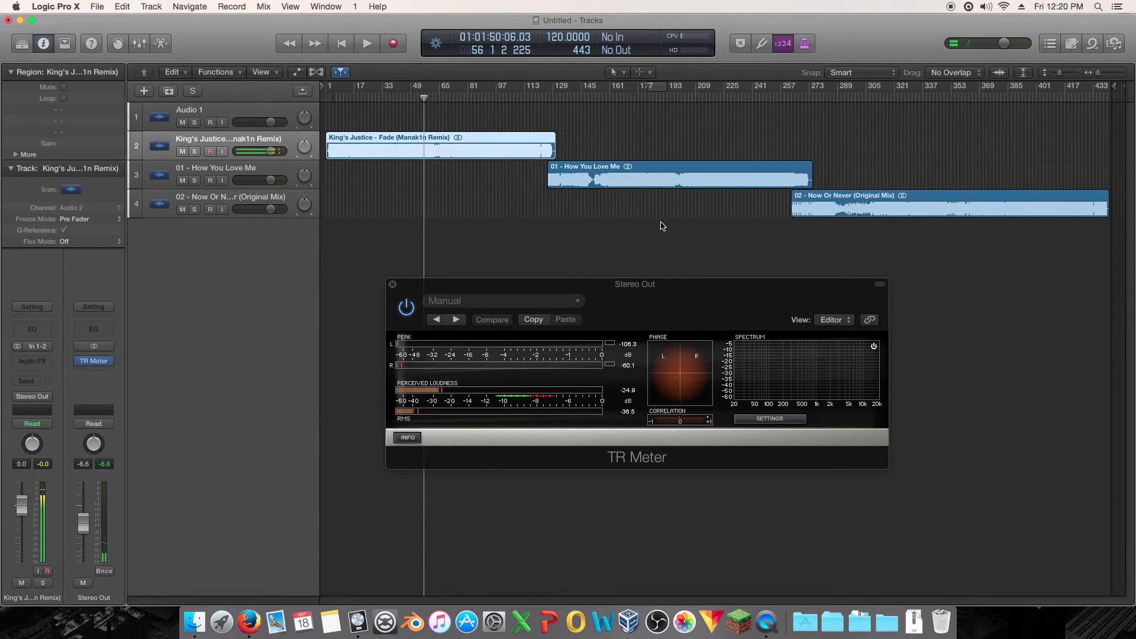
Step: Reposition the TR Meter window and compare the levels of King's Justice from about bar 51 and How You Love Me from about bar 185
{"action": "left_click_drag", "start_coordinate": [661, 288], "coordinate": [703, 260]}
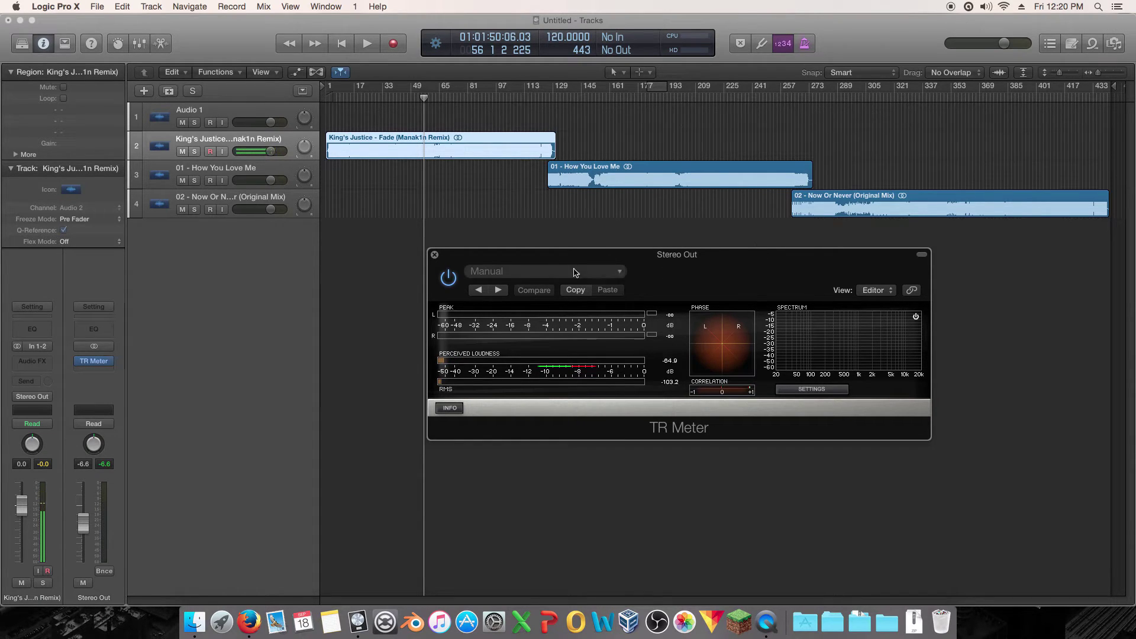
{"action": "left_click_drag", "start_coordinate": [562, 263], "coordinate": [445, 314]}
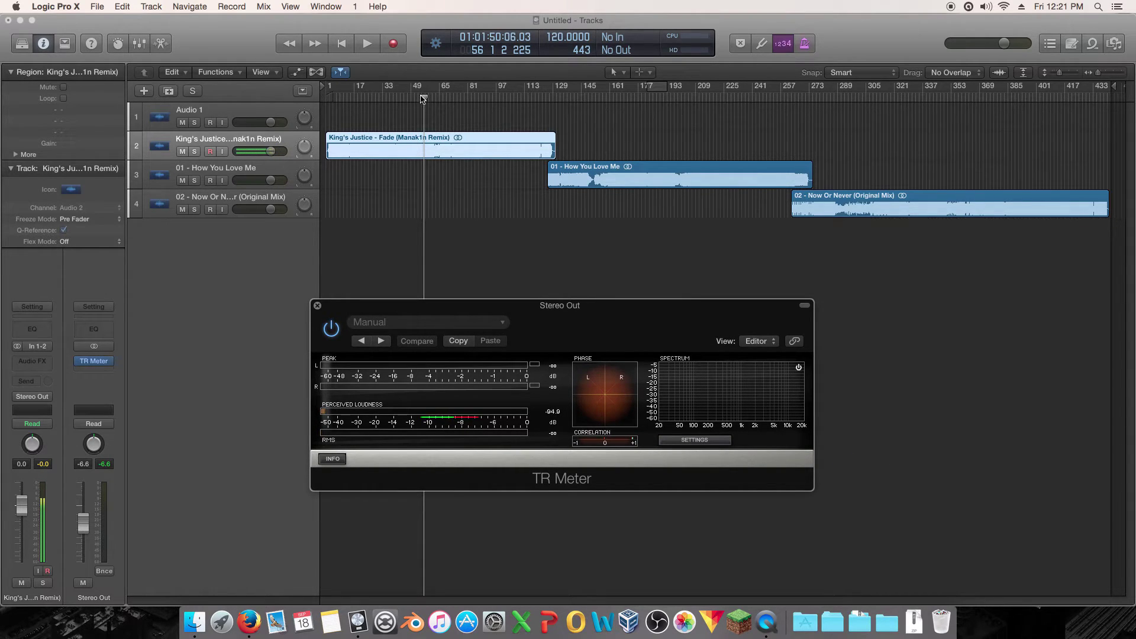
{"action": "left_click_drag", "start_coordinate": [423, 98], "coordinate": [415, 99]}
{"action": "key", "text": "space"}
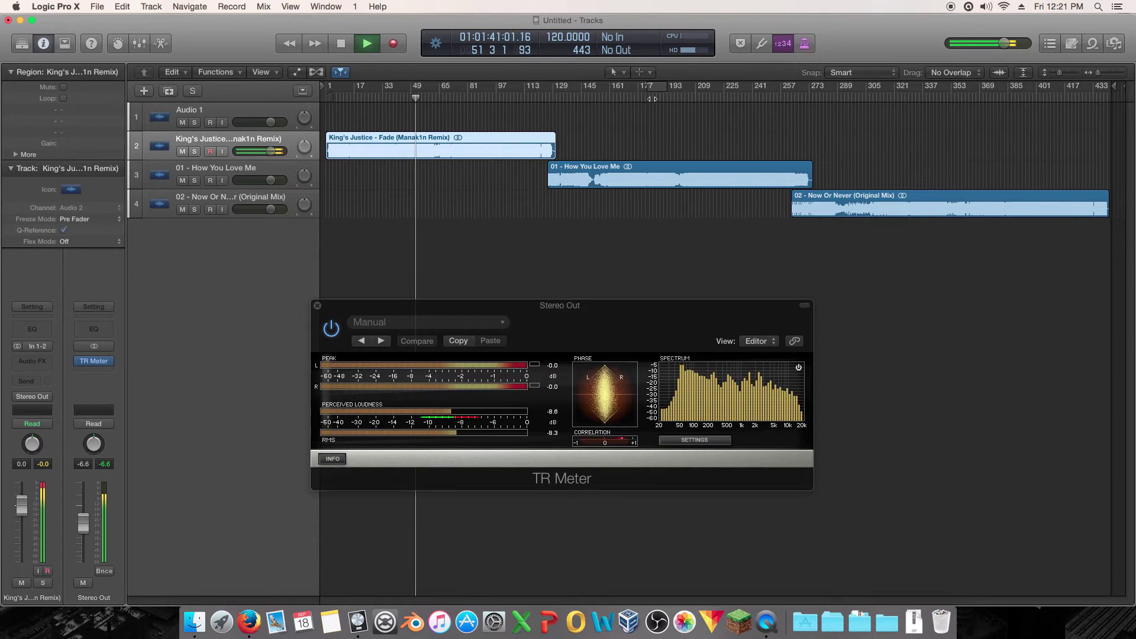
{"action": "left_click", "coordinate": [652, 99]}
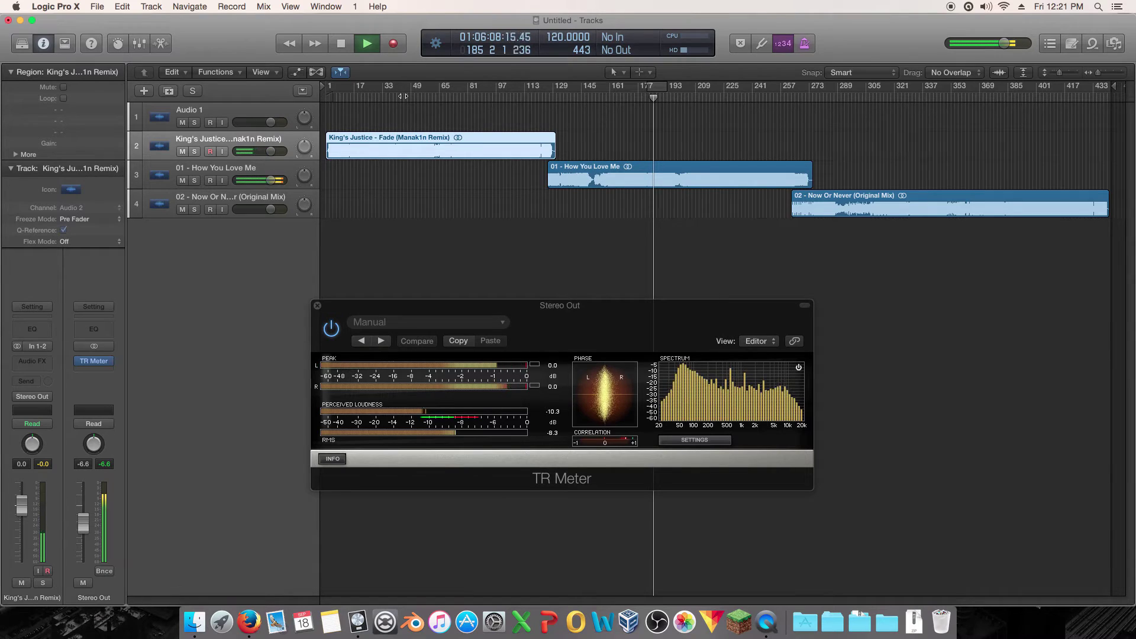
{"action": "left_click", "coordinate": [403, 97]}
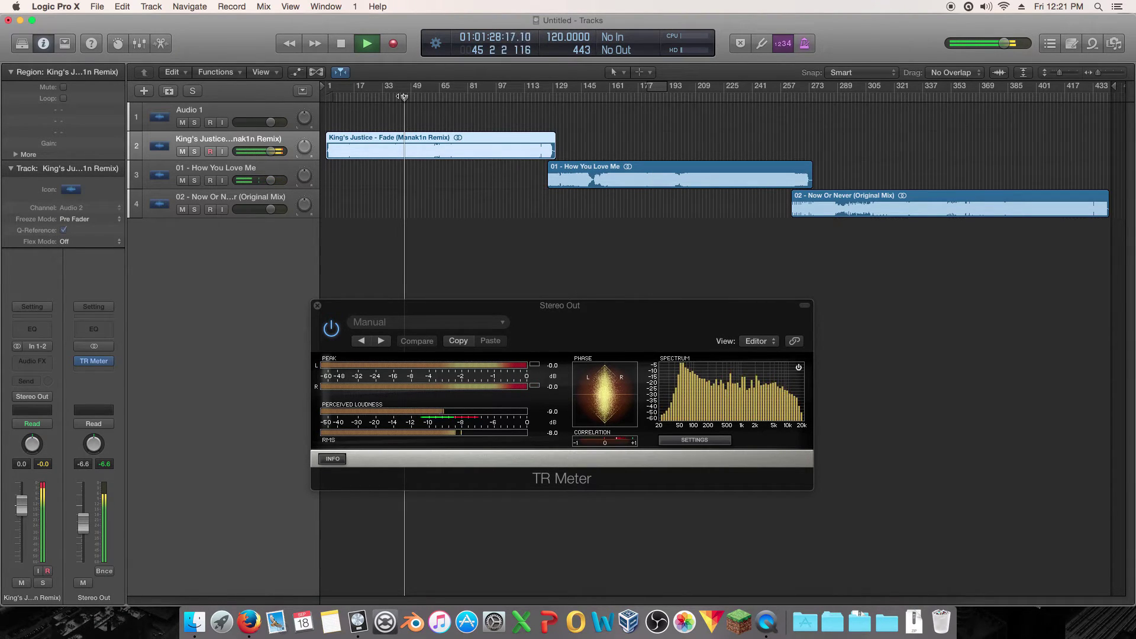
Step: Compare the TR Meter levels of King's Justice from about bar 46 and Now Or Never from about bar 335 during playback, and stop
{"action": "key", "text": "space"}
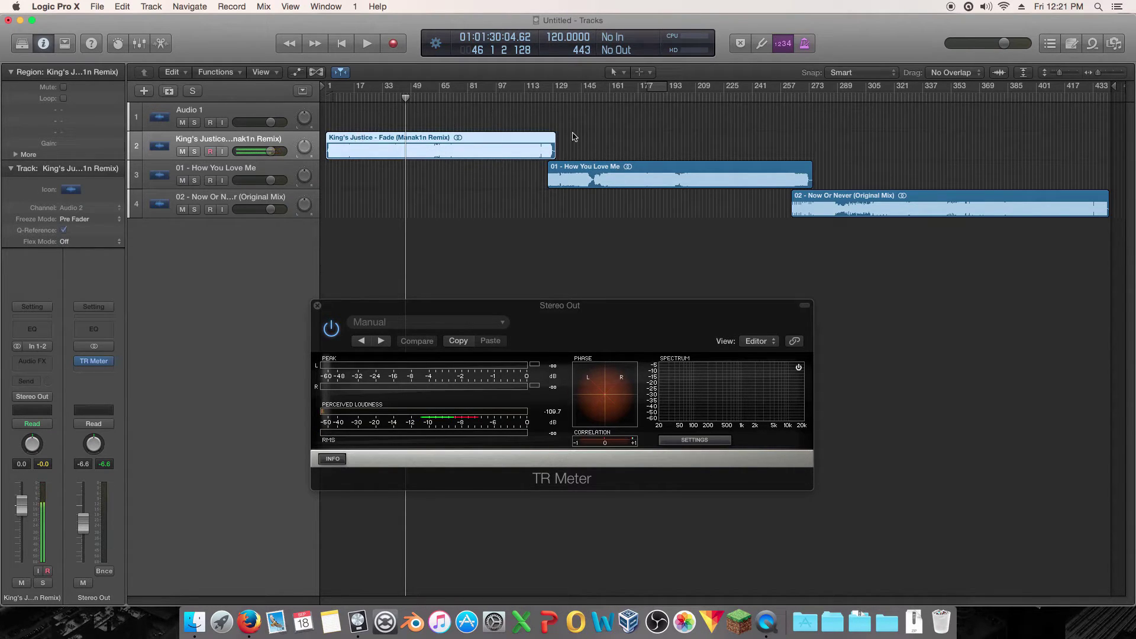
{"action": "left_click", "coordinate": [633, 183]}
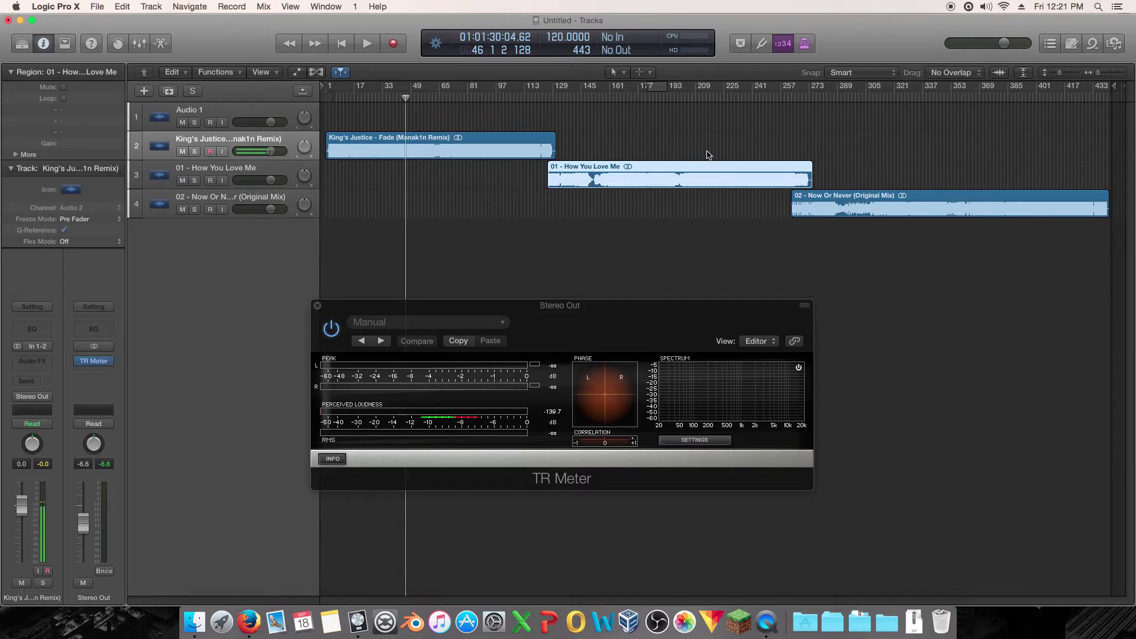
{"action": "key", "text": "space"}
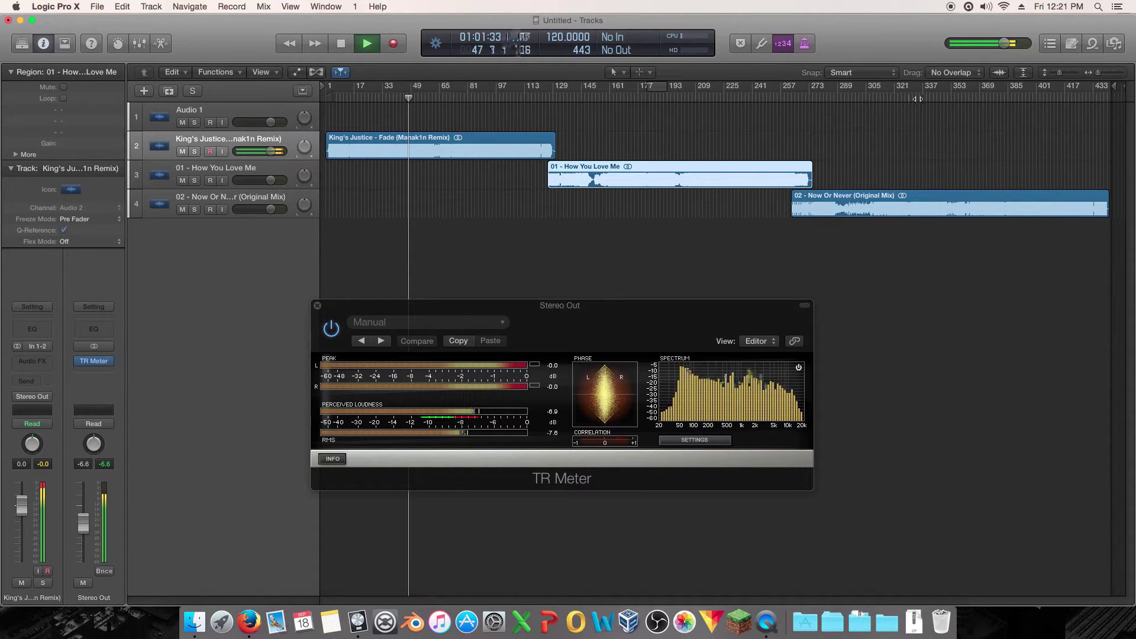
{"action": "left_click", "coordinate": [919, 98]}
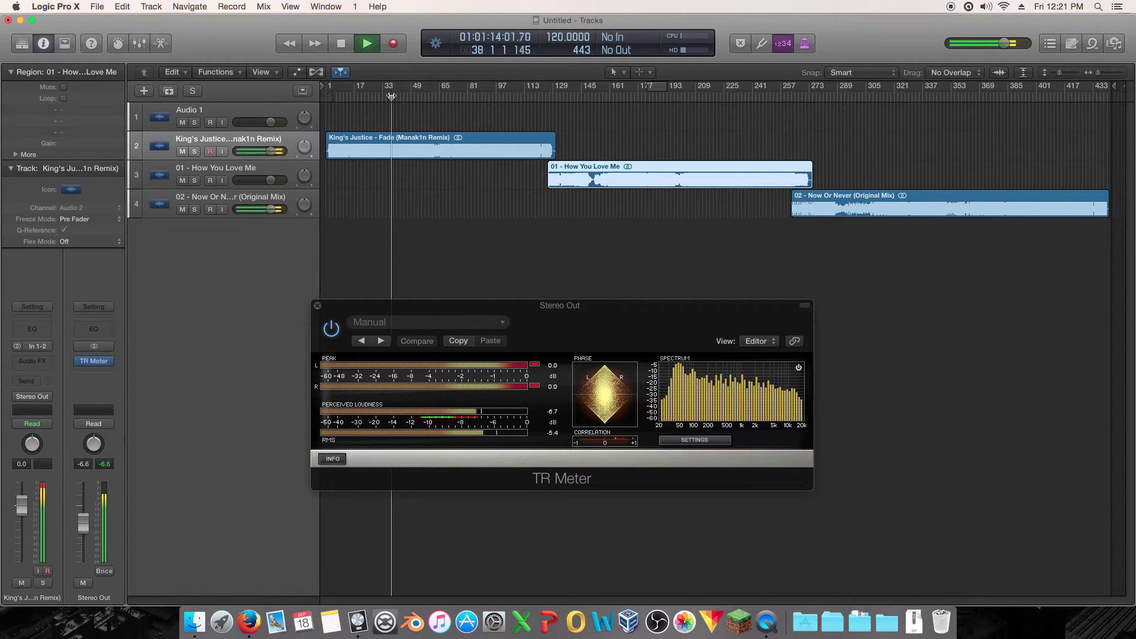
{"action": "left_click", "coordinate": [400, 96]}
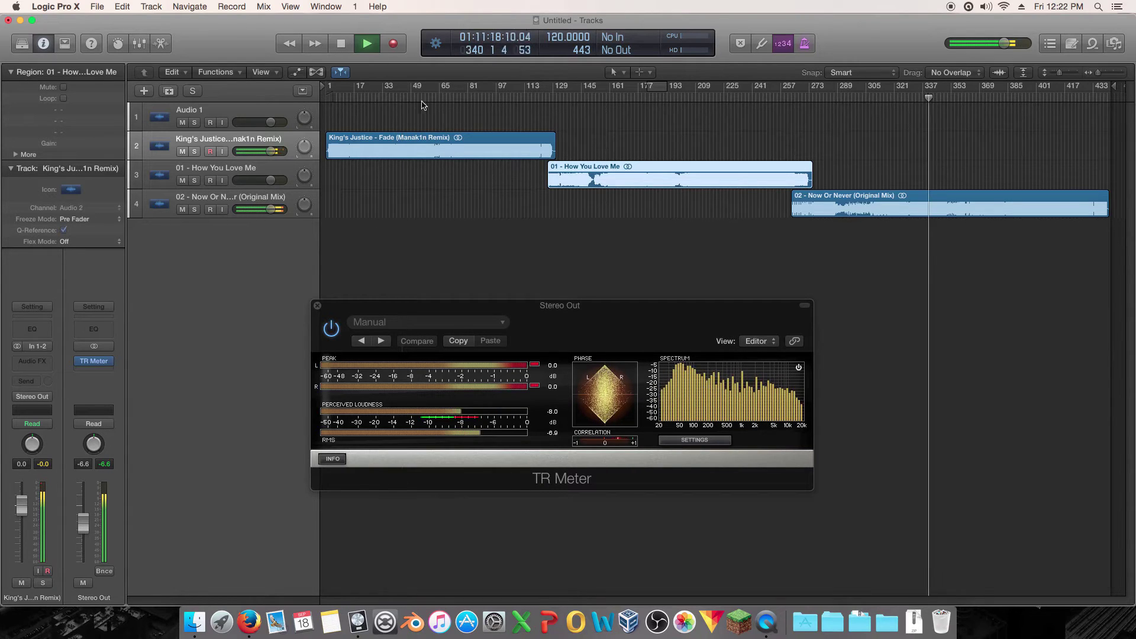
{"action": "left_click", "coordinate": [410, 97]}
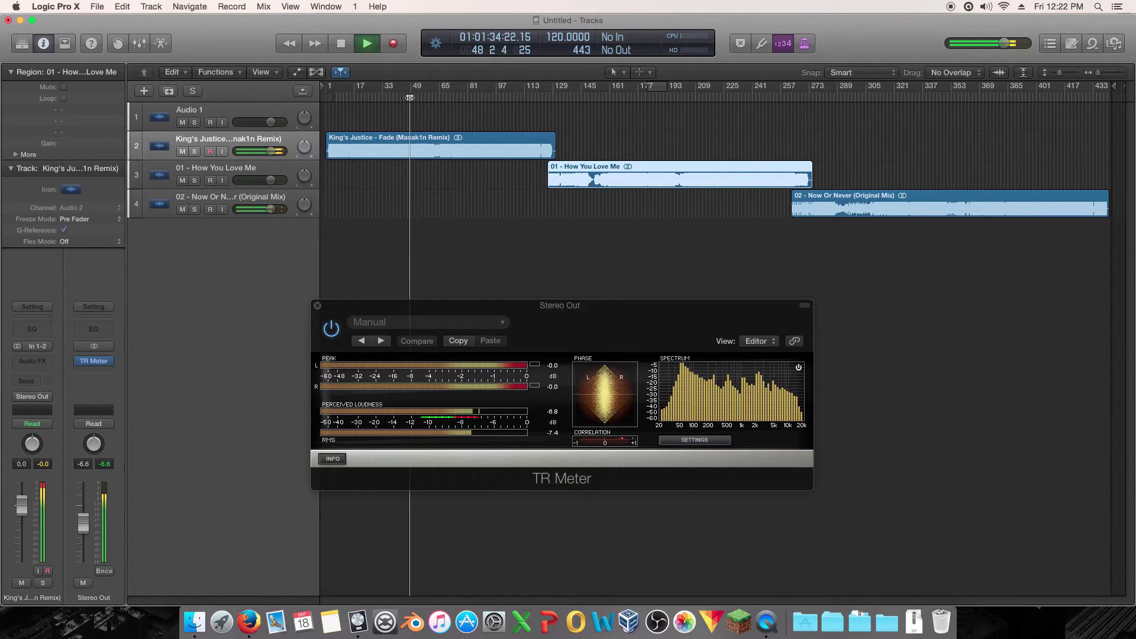
{"action": "key", "text": "space"}
Step: Select all three song regions and reposition the TR Meter window centrally below the tracks
{"action": "left_click", "coordinate": [426, 170]}
{"action": "left_click", "coordinate": [372, 137]}
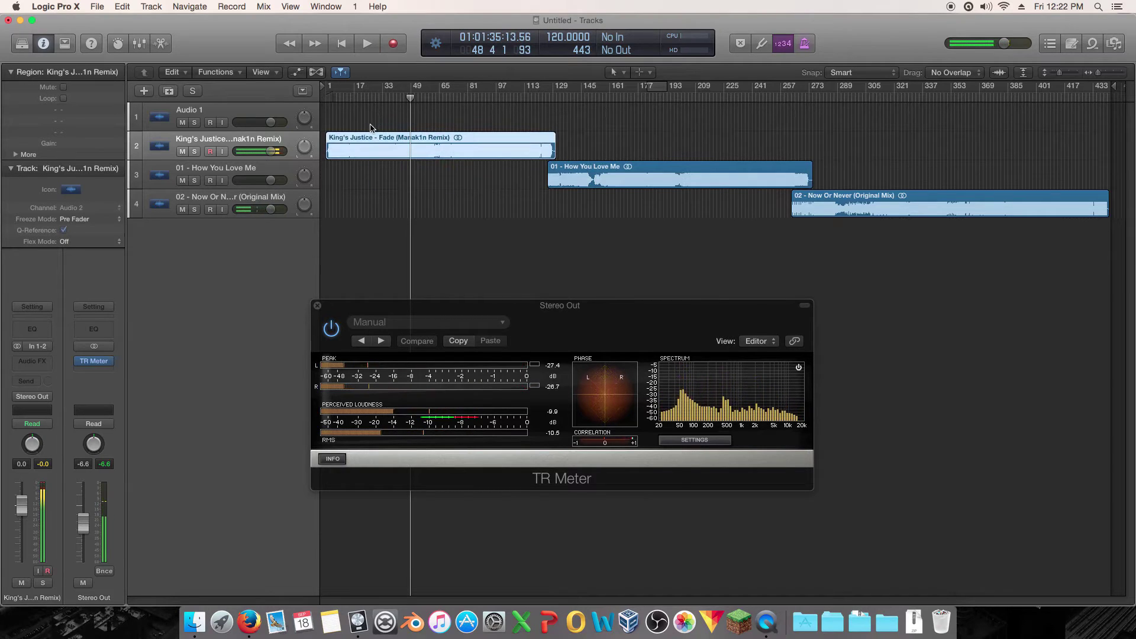
{"action": "left_click", "coordinate": [941, 204]}
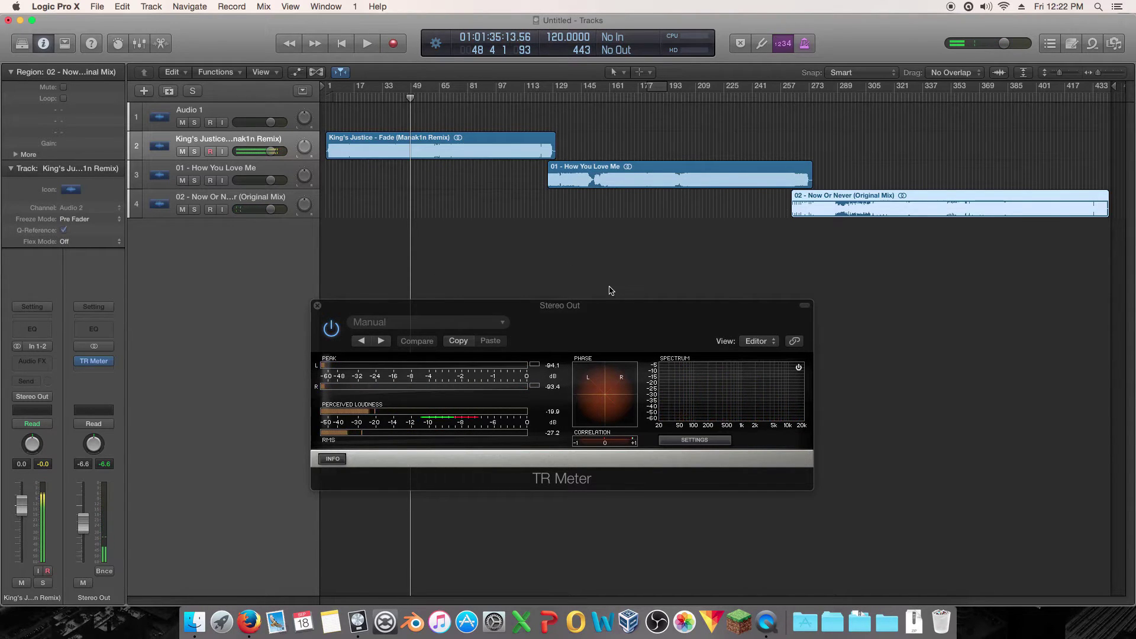
{"action": "mouse_move", "coordinate": [610, 289]}
{"action": "left_mouse_down"}
{"action": "mouse_move", "coordinate": [376, 296]}
{"action": "mouse_move", "coordinate": [719, 284]}
{"action": "mouse_move", "coordinate": [613, 305]}
{"action": "mouse_move", "coordinate": [630, 298]}
{"action": "left_mouse_up"}
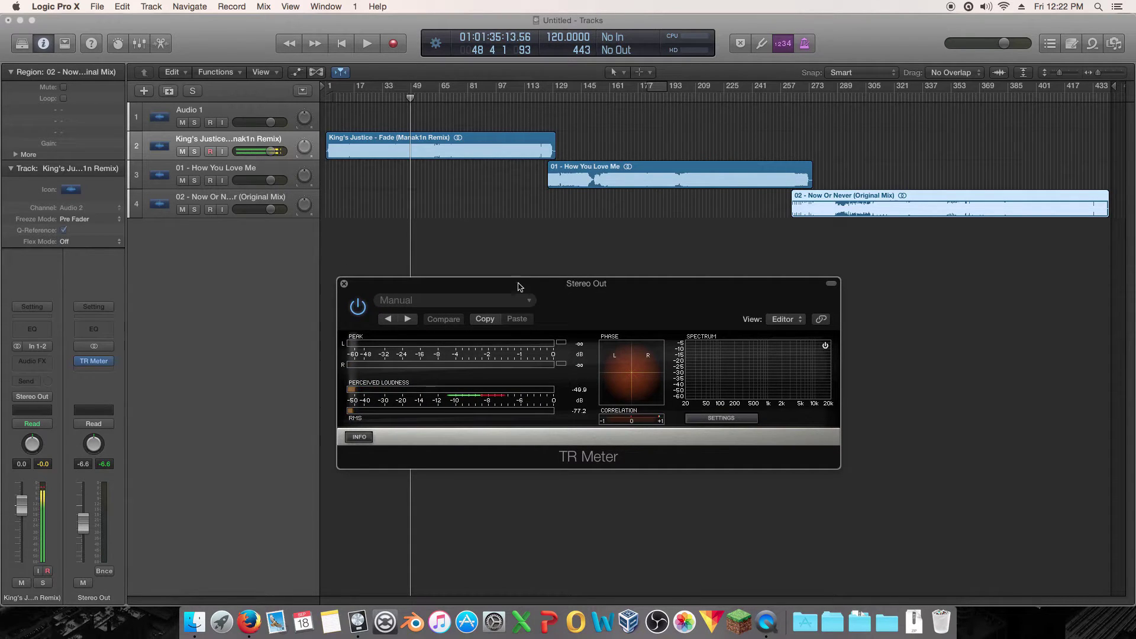
{"action": "left_click_drag", "start_coordinate": [357, 284], "coordinate": [559, 283]}
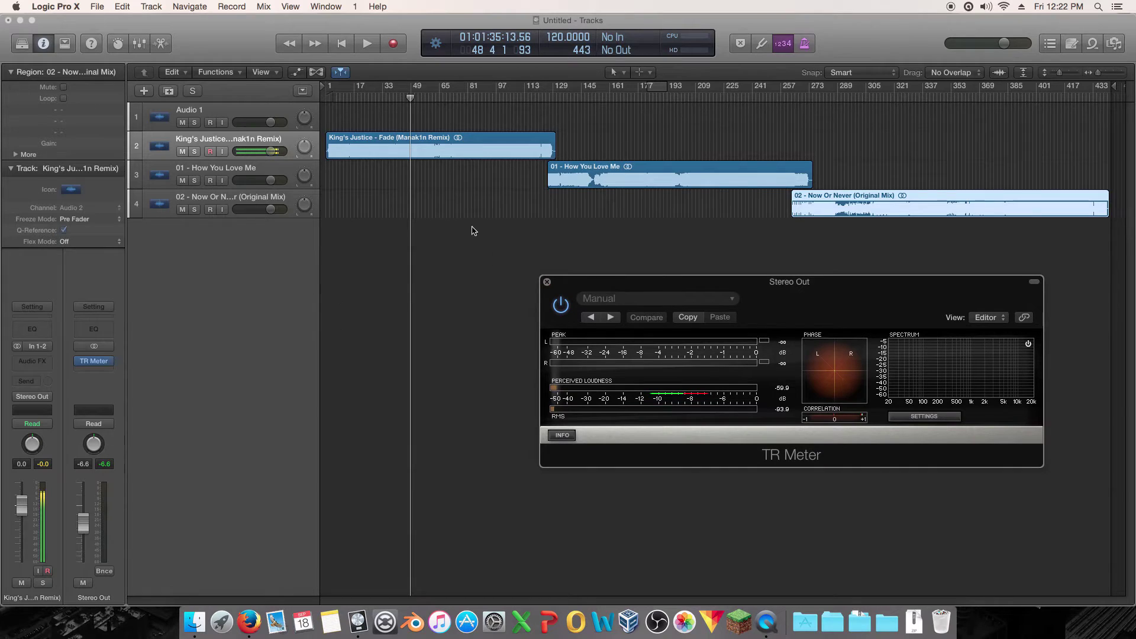
{"action": "left_click_drag", "start_coordinate": [914, 114], "coordinate": [421, 258]}
{"action": "left_click", "coordinate": [716, 294]}
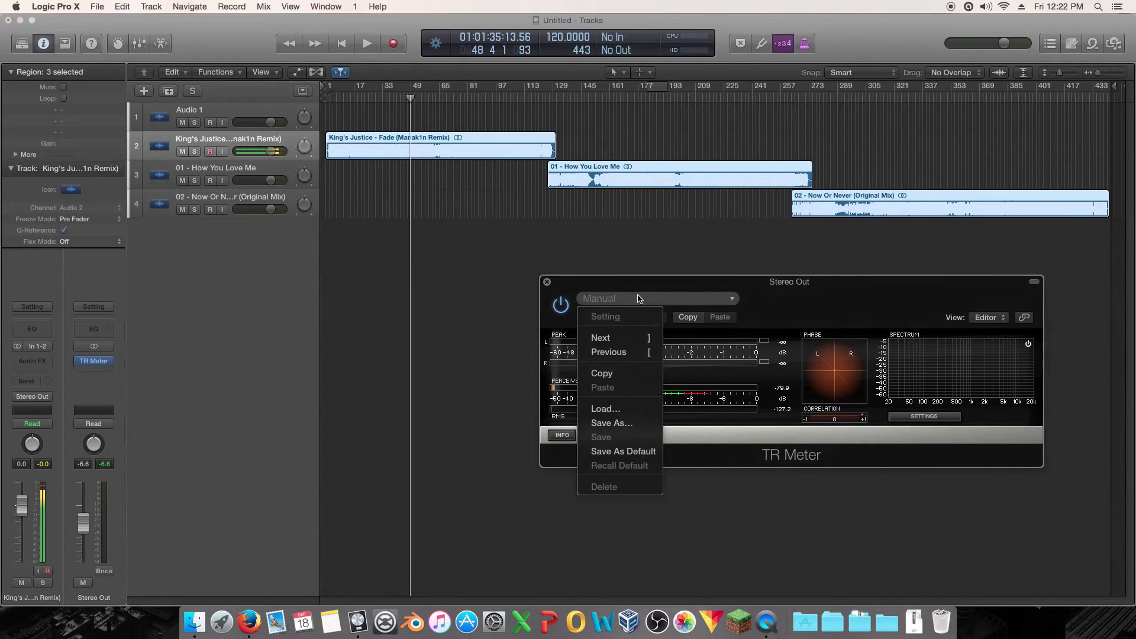
{"action": "left_click", "coordinate": [806, 291]}
{"action": "left_click_drag", "start_coordinate": [785, 286], "coordinate": [743, 321]}
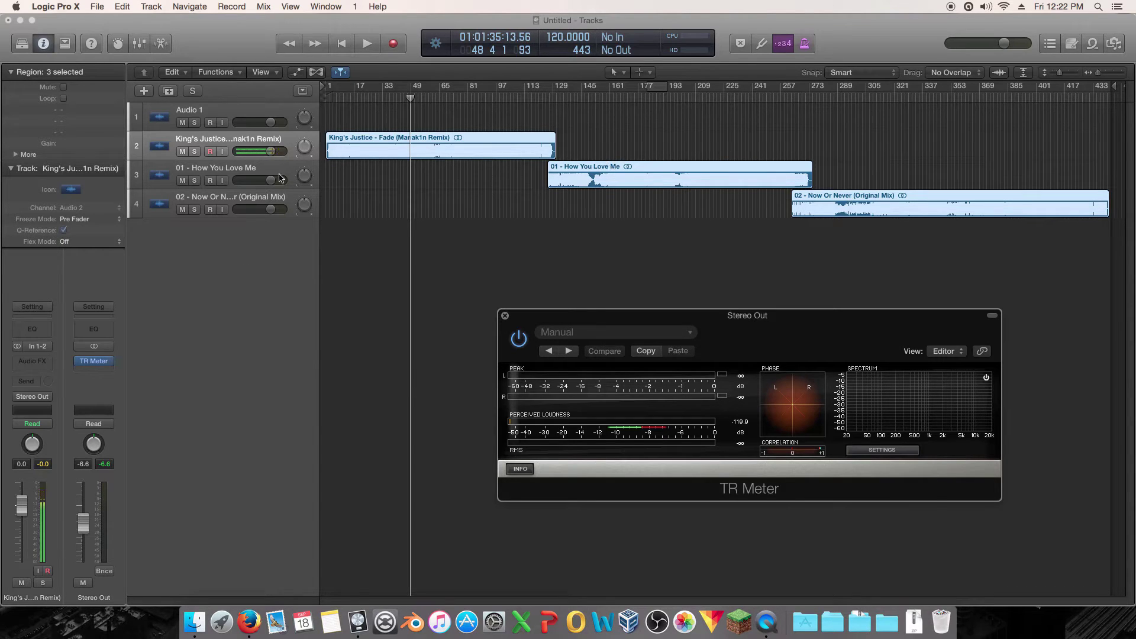
{"action": "left_click_drag", "start_coordinate": [803, 317], "coordinate": [658, 302]}
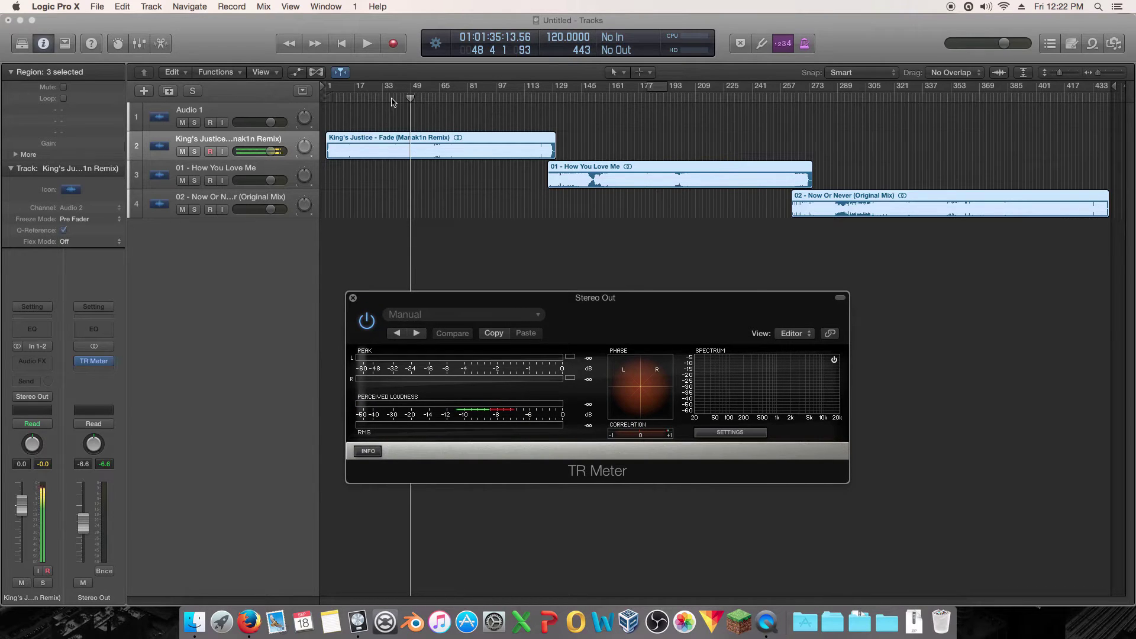
{"action": "left_click", "coordinate": [601, 131]}
{"action": "left_click_drag", "start_coordinate": [418, 120], "coordinate": [619, 213]}
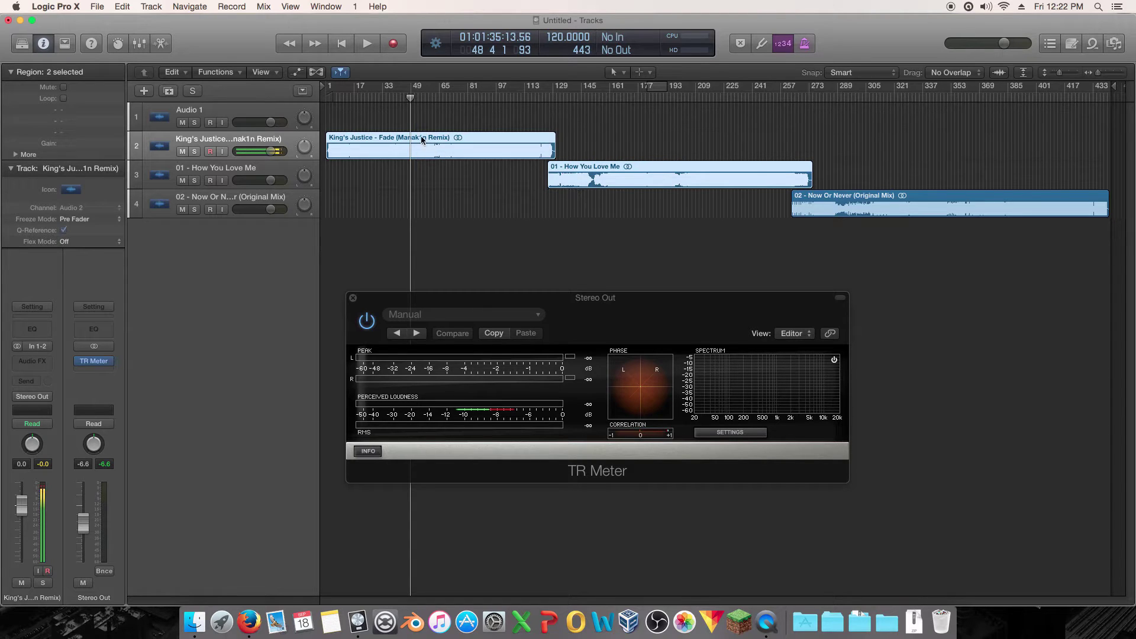
{"action": "left_click", "coordinate": [491, 148]}
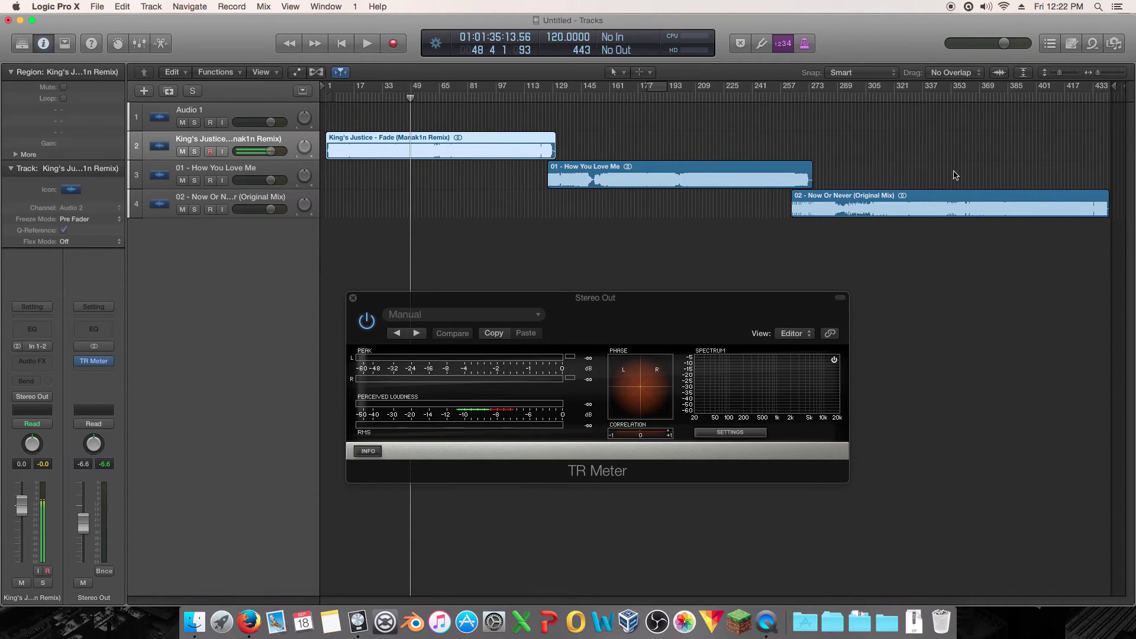
{"action": "left_click", "coordinate": [947, 204]}
{"action": "left_click", "coordinate": [440, 139]}
{"action": "left_click", "coordinate": [940, 205]}
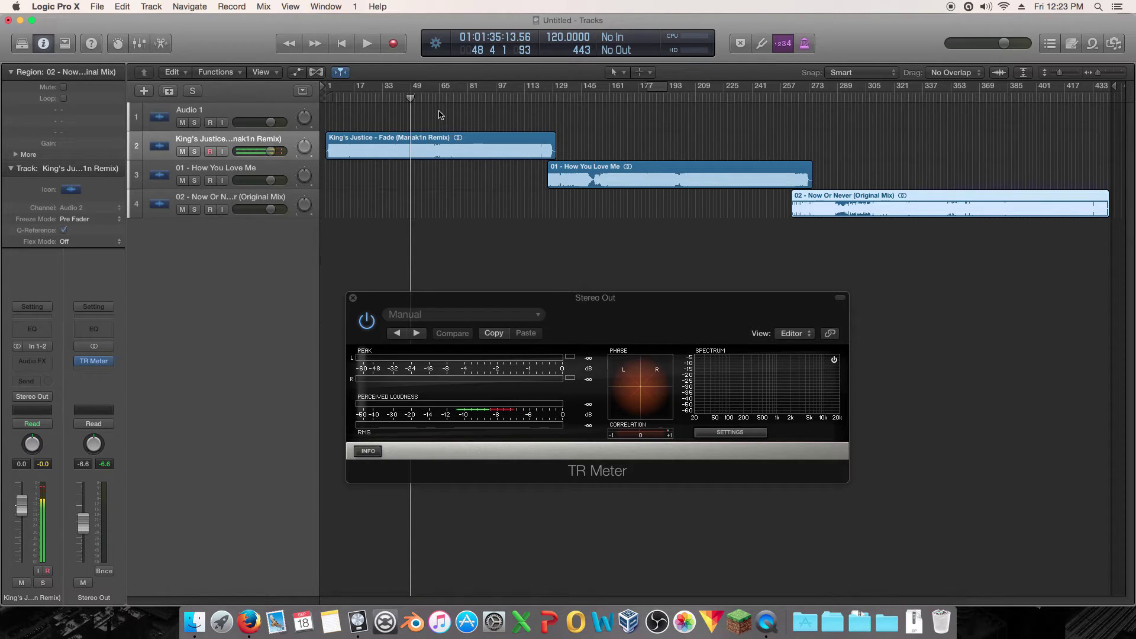
{"action": "left_click", "coordinate": [403, 138]}
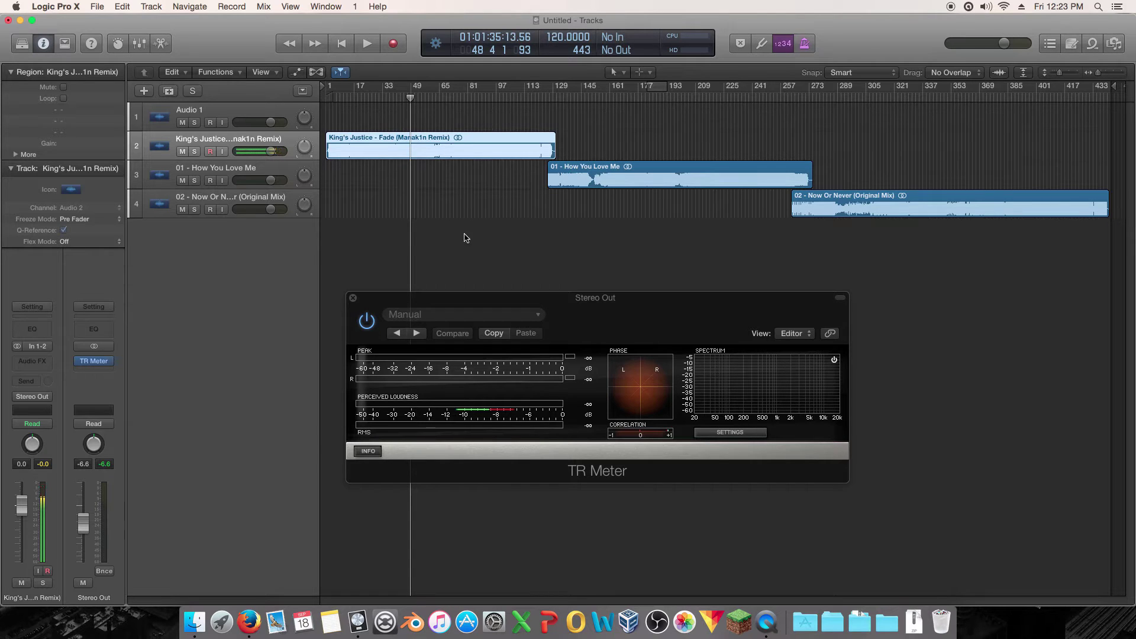
{"action": "mouse_move", "coordinate": [631, 106]}
{"action": "left_mouse_down"}
{"action": "mouse_move", "coordinate": [645, 104]}
{"action": "mouse_move", "coordinate": [621, 104]}
{"action": "mouse_move", "coordinate": [656, 104]}
{"action": "mouse_move", "coordinate": [634, 108]}
{"action": "left_mouse_up"}
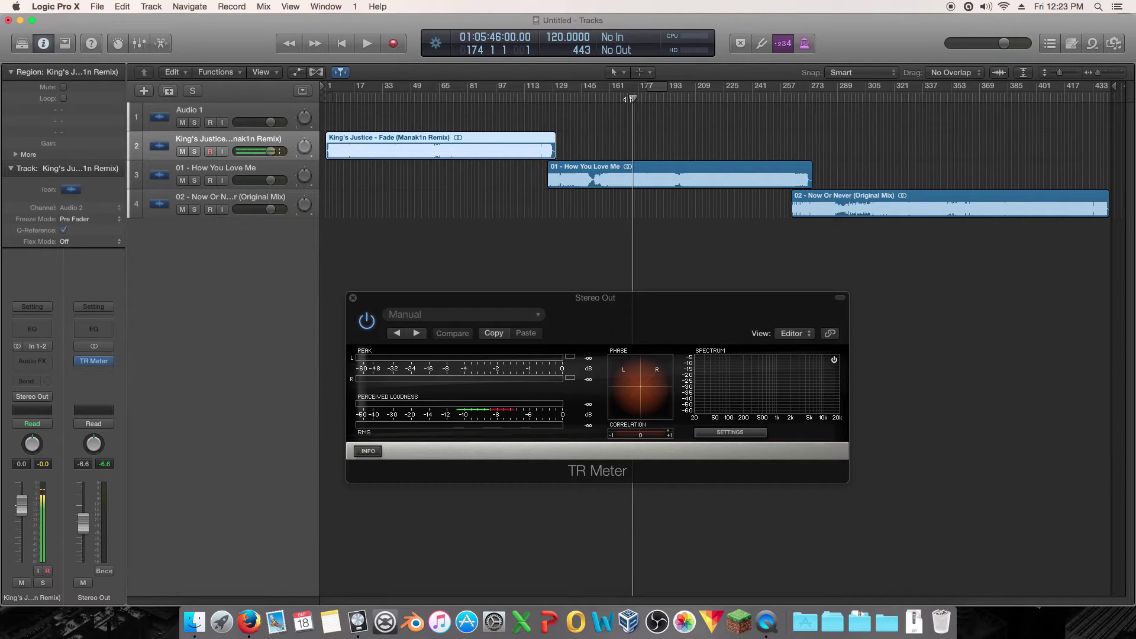
{"action": "left_click_drag", "start_coordinate": [631, 99], "coordinate": [423, 225]}
{"action": "left_click", "coordinate": [705, 201]}
{"action": "left_click_drag", "start_coordinate": [418, 112], "coordinate": [417, 177]}
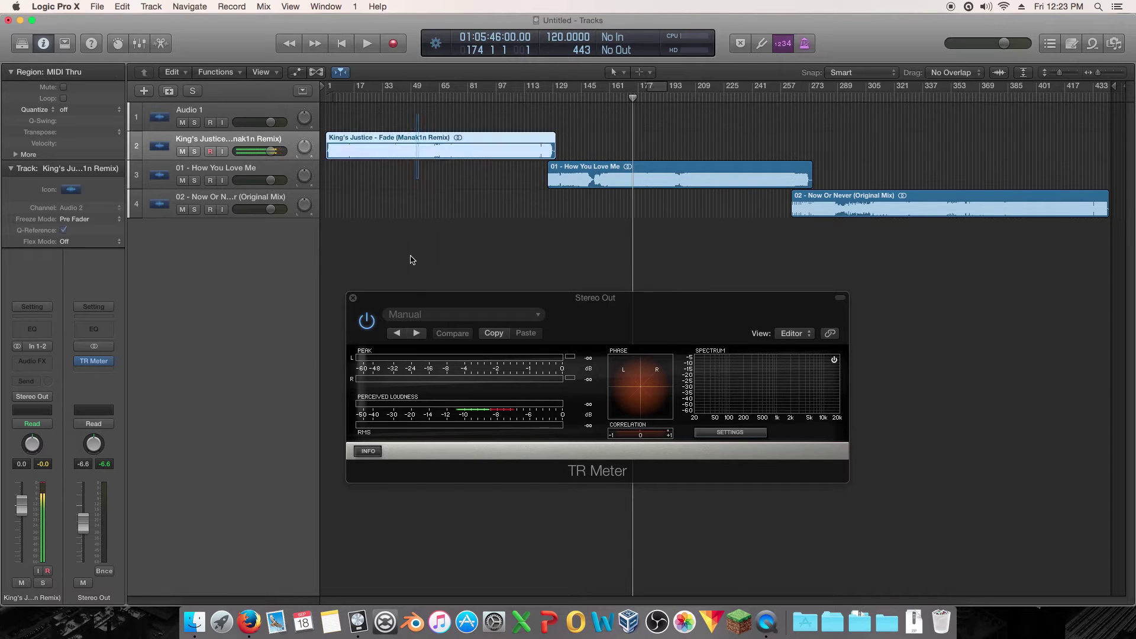
{"action": "left_click_drag", "start_coordinate": [412, 259], "coordinate": [414, 293]}
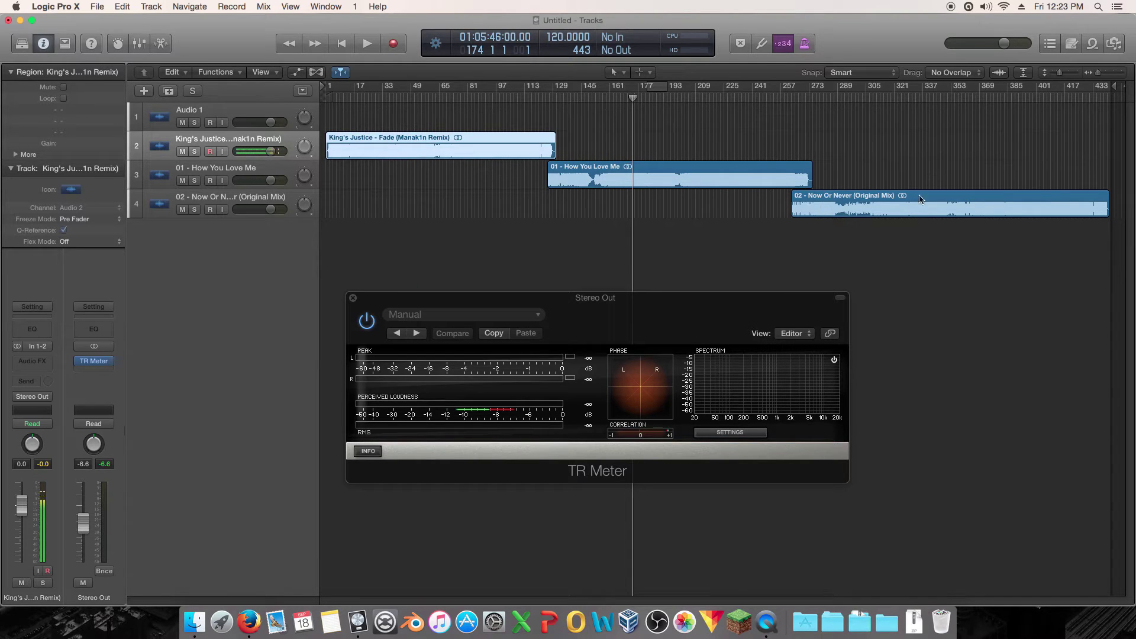
{"action": "left_click_drag", "start_coordinate": [916, 145], "coordinate": [887, 276]}
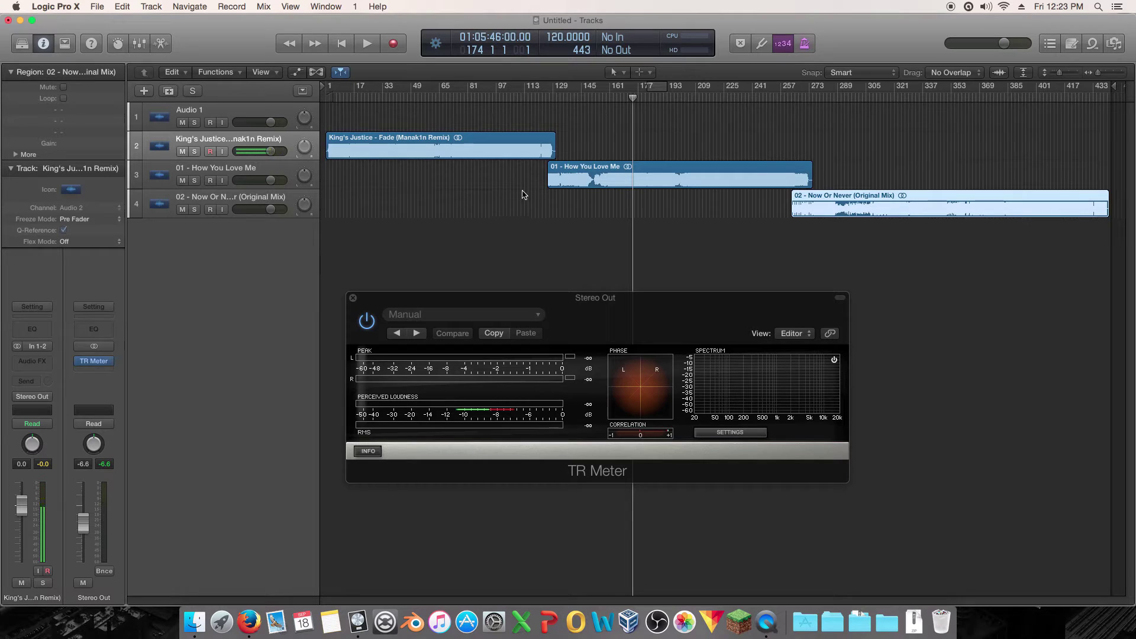
{"action": "left_click_drag", "start_coordinate": [943, 140], "coordinate": [894, 237]}
{"action": "left_click_drag", "start_coordinate": [693, 118], "coordinate": [942, 254]}
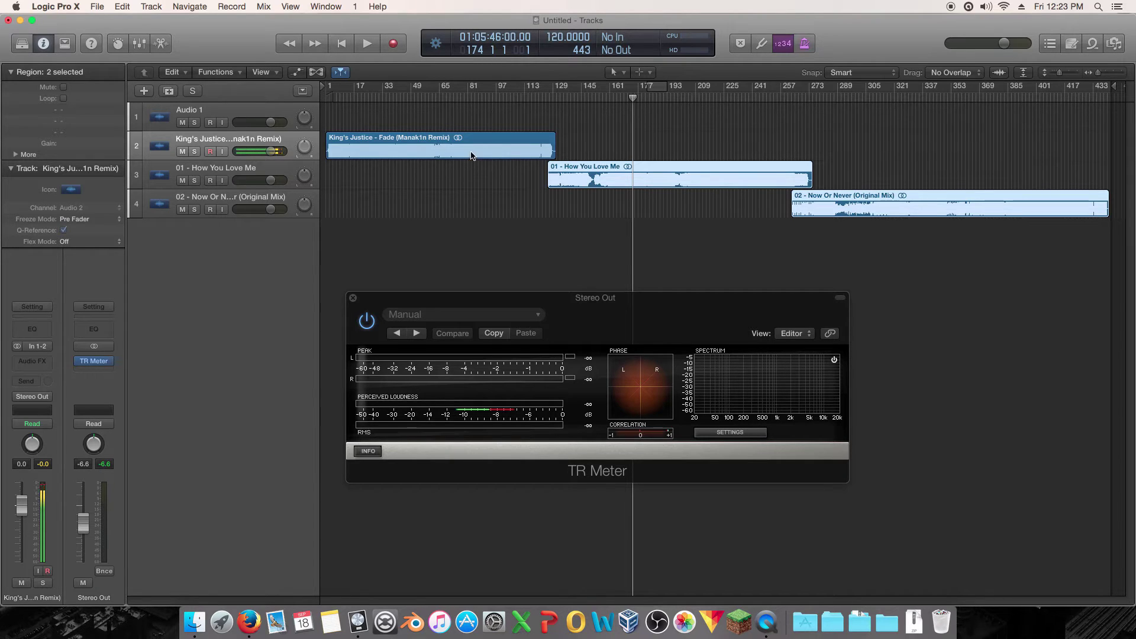
{"action": "left_click", "coordinate": [817, 141]}
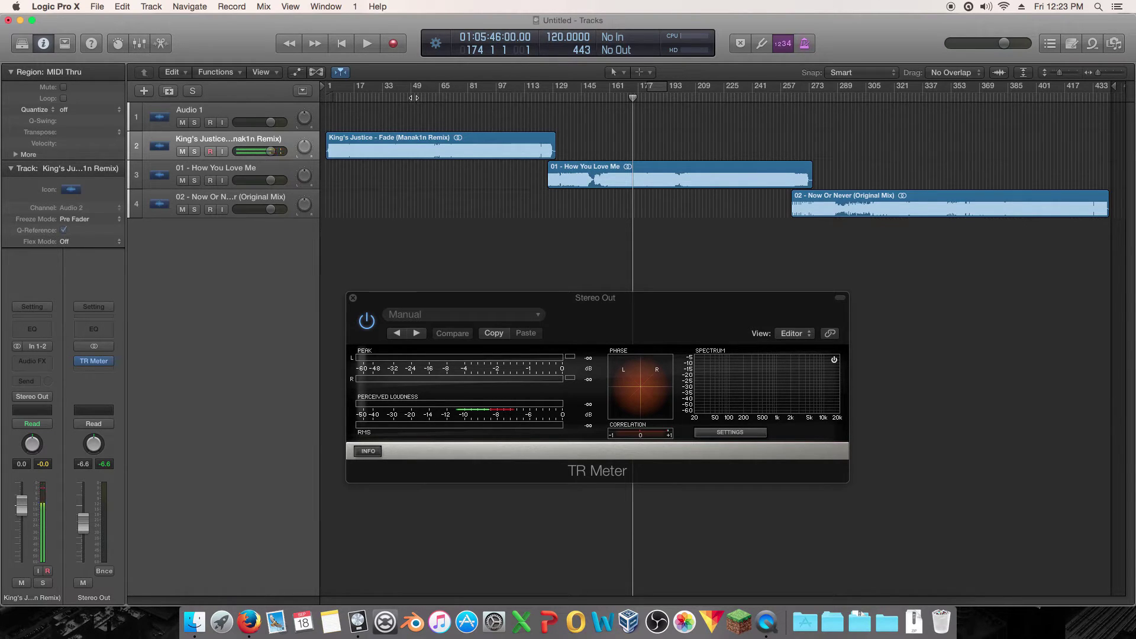
Step: Play Now Or Never from bar 290 and from about bar 334 to compare its TR Meter levels, and stop
{"action": "left_click_drag", "start_coordinate": [414, 97], "coordinate": [411, 99]}
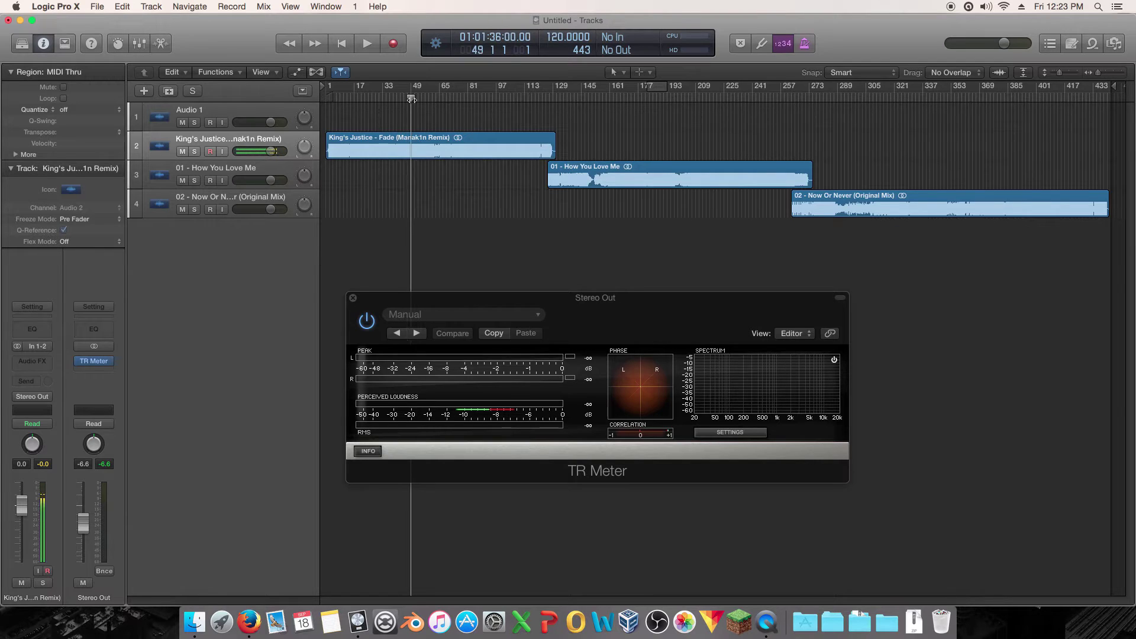
{"action": "left_click_drag", "start_coordinate": [922, 102], "coordinate": [911, 106]}
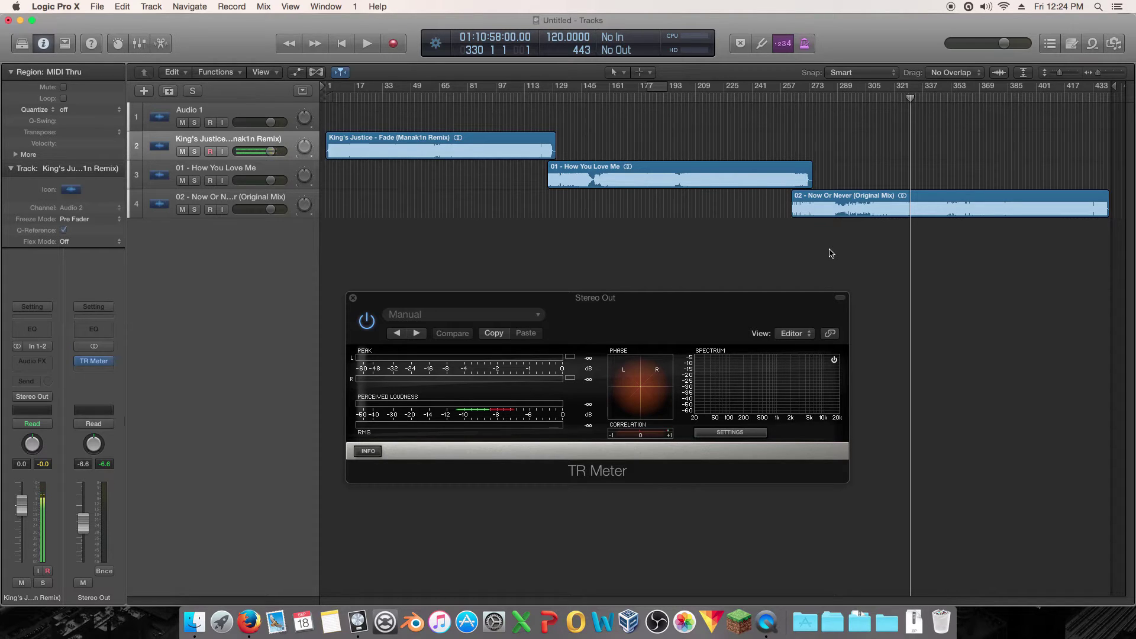
{"action": "left_click_drag", "start_coordinate": [900, 101], "coordinate": [844, 99]}
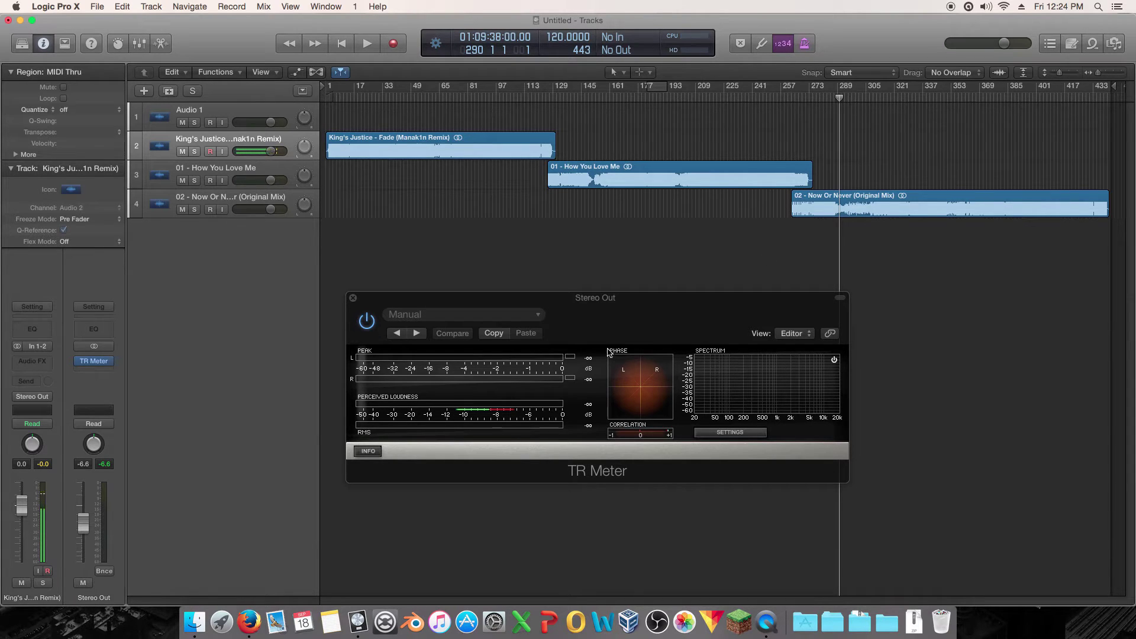
{"action": "key", "text": "space"}
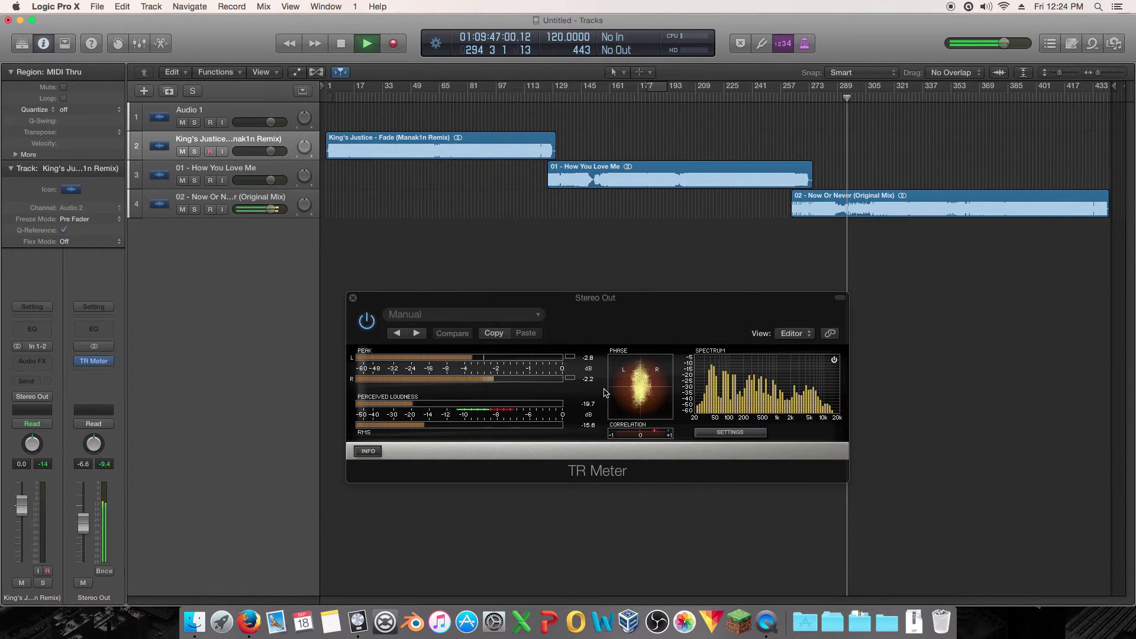
{"action": "left_click", "coordinate": [917, 99]}
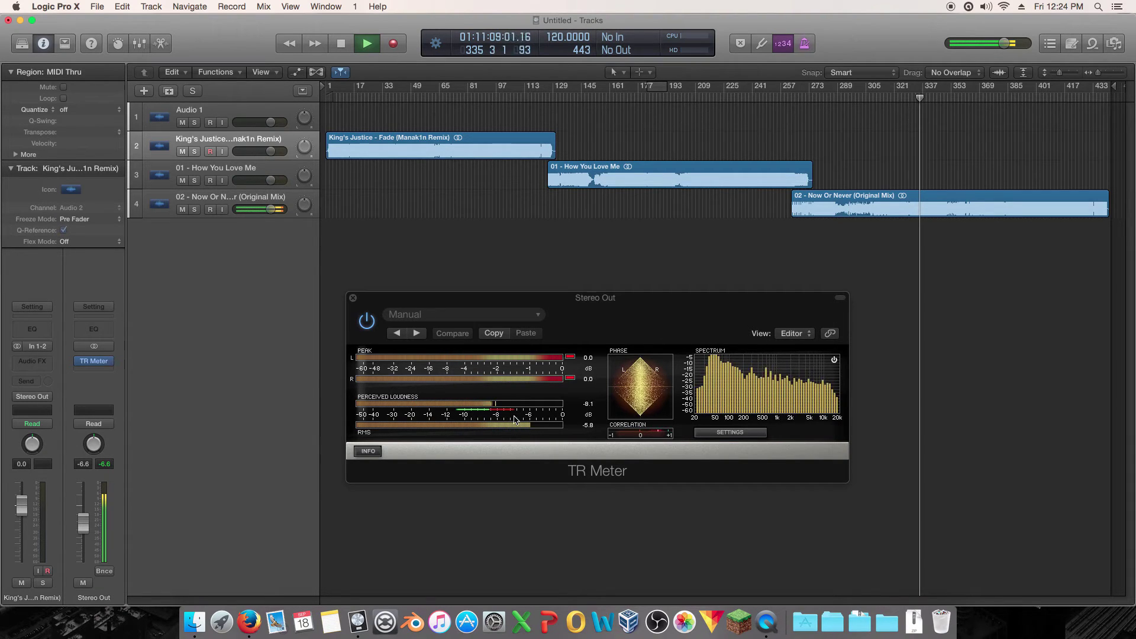
{"action": "key", "text": "space"}
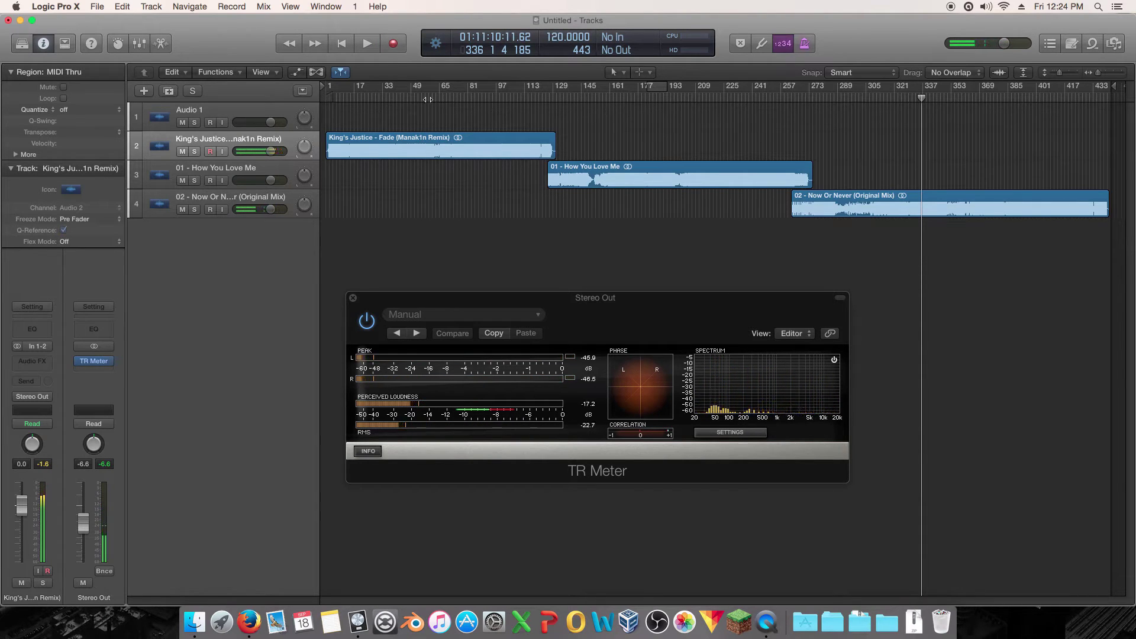
Step: Play King's Justice from about bars 14, 63 and 51 to compare its TR Meter levels, and stop
{"action": "double_click", "coordinate": [349, 98]}
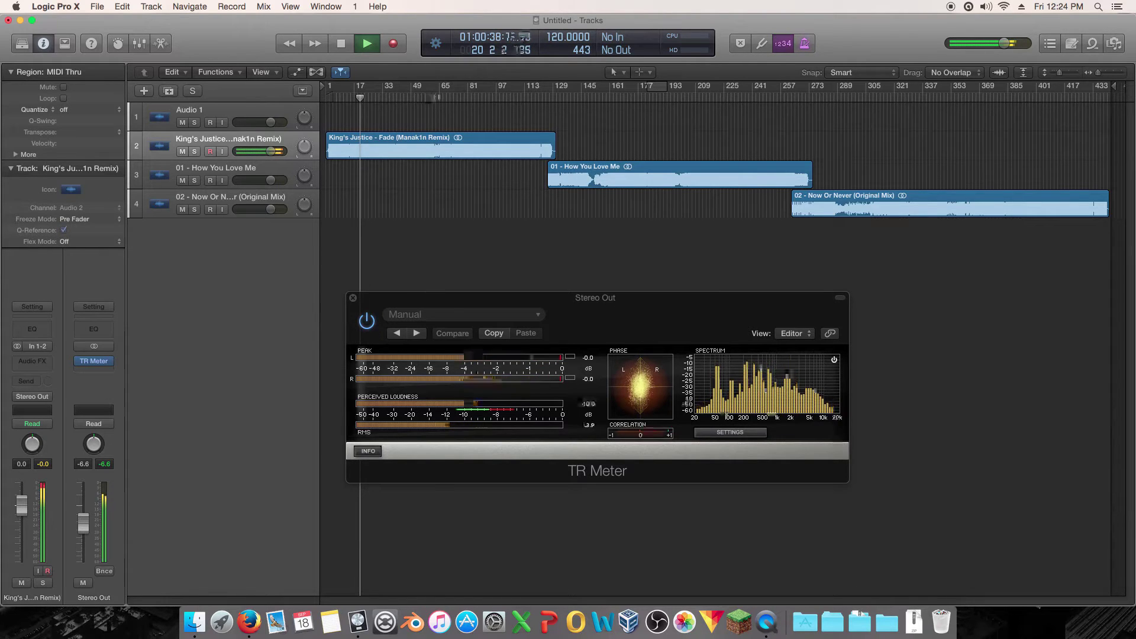
{"action": "left_click", "coordinate": [436, 98]}
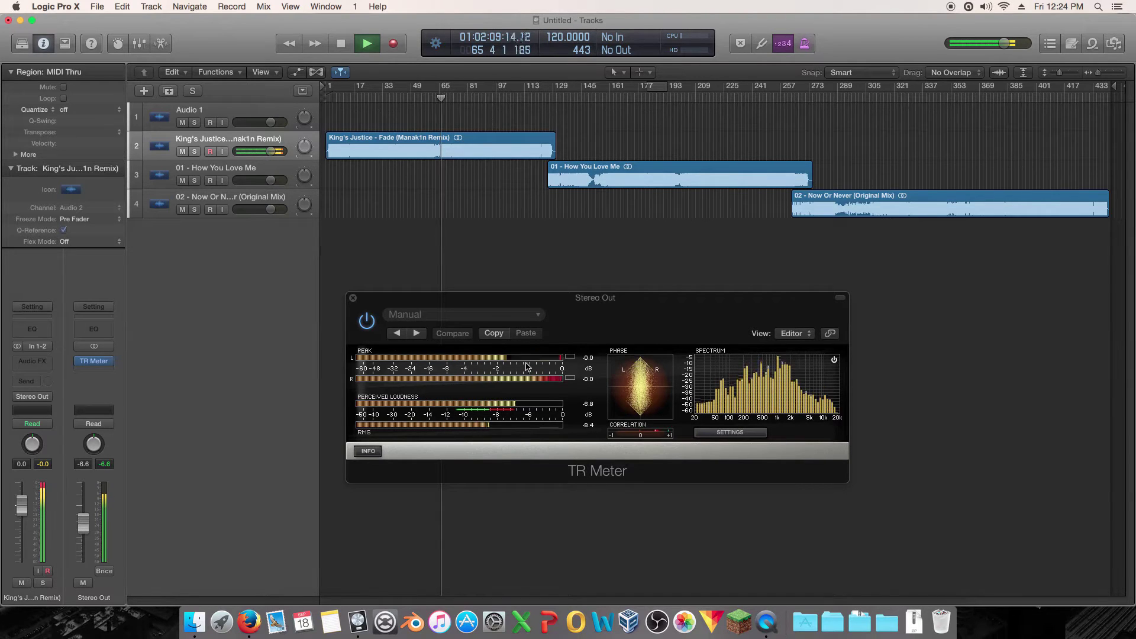
{"action": "left_click", "coordinate": [415, 97]}
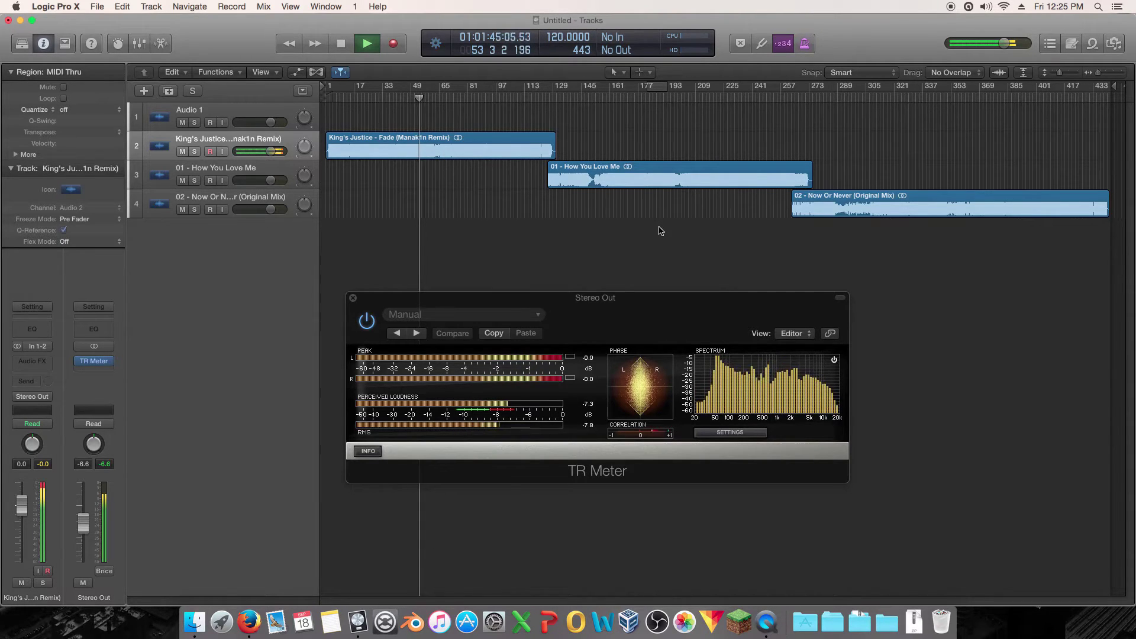
{"action": "key", "text": "space"}
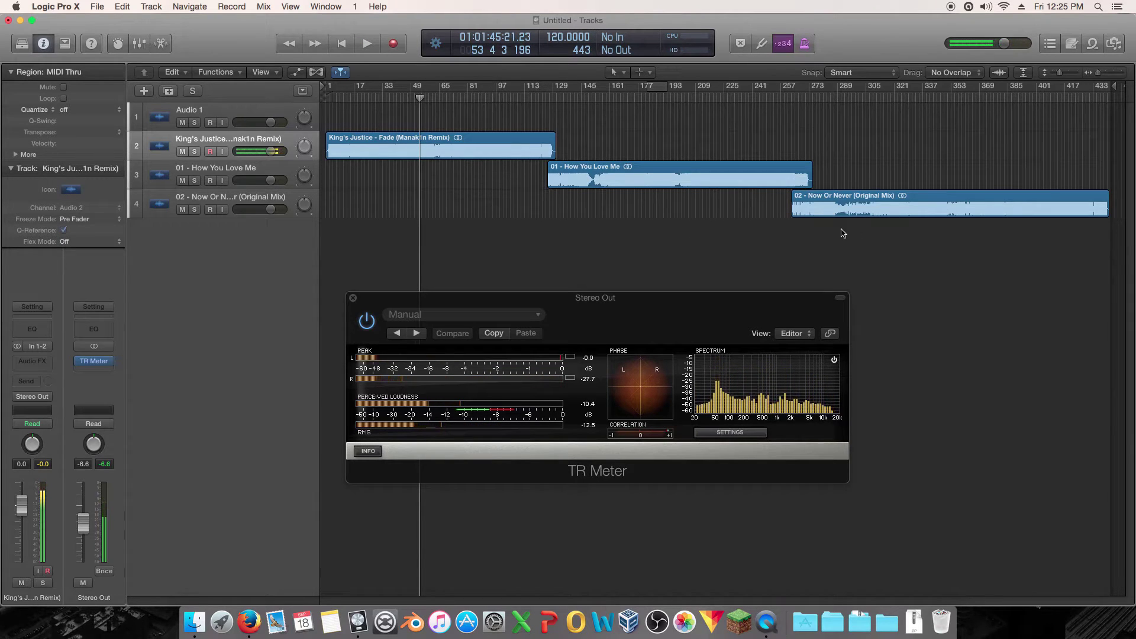
Step: Select the Now Or Never region and place the playhead at bar 291
{"action": "left_click_drag", "start_coordinate": [838, 229], "coordinate": [882, 175]}
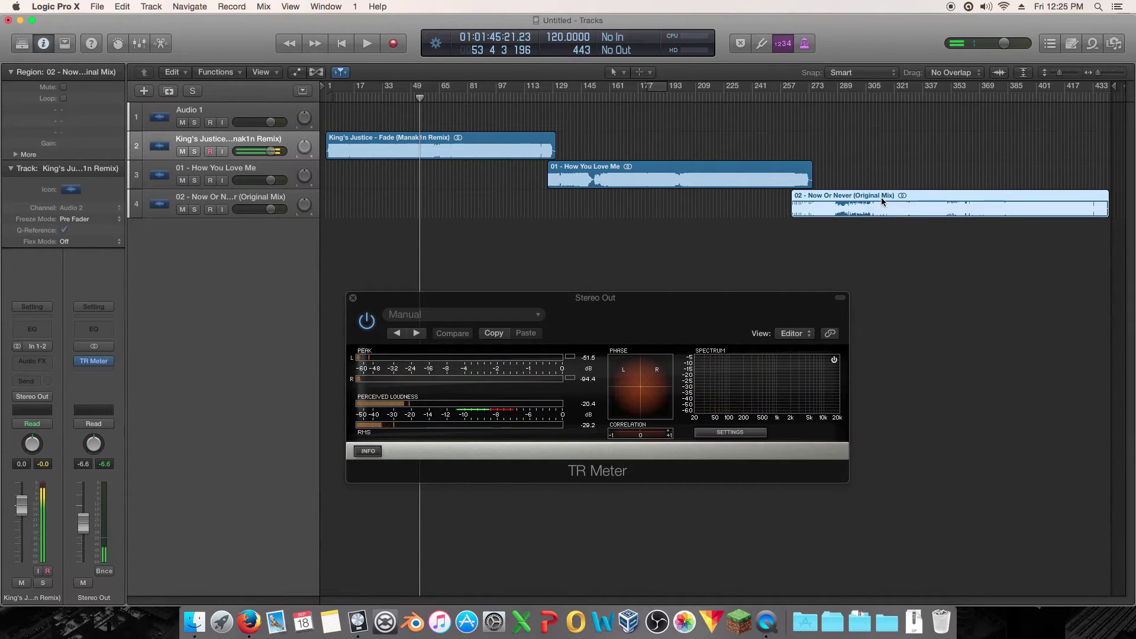
{"action": "left_click", "coordinate": [838, 95]}
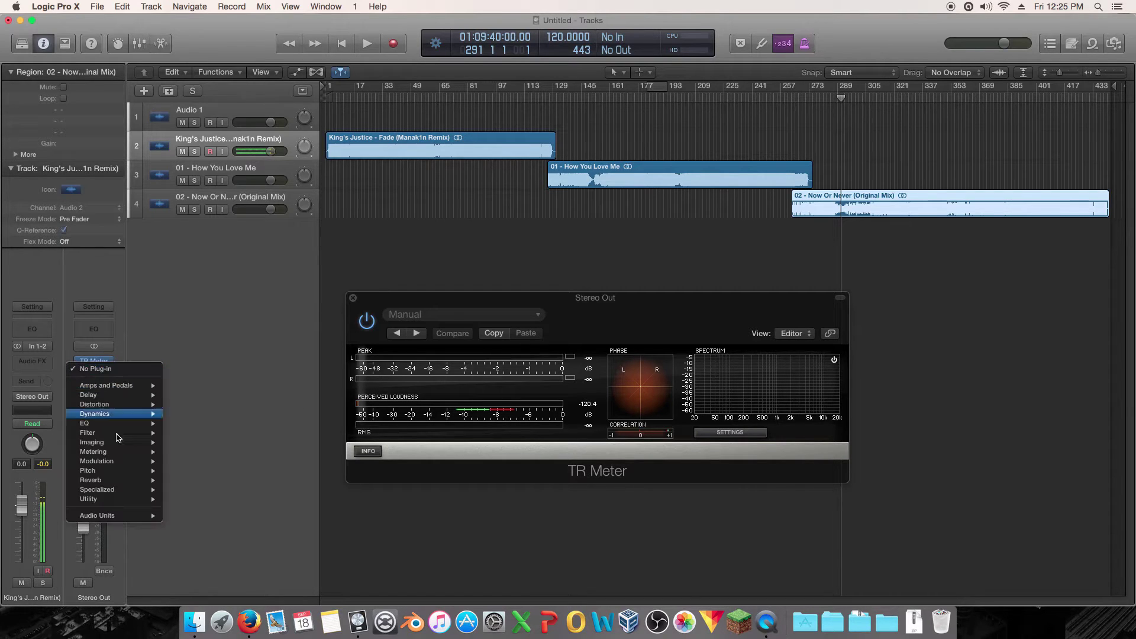
{"action": "left_click", "coordinate": [110, 361]}
{"action": "mouse_move", "coordinate": [142, 515]}
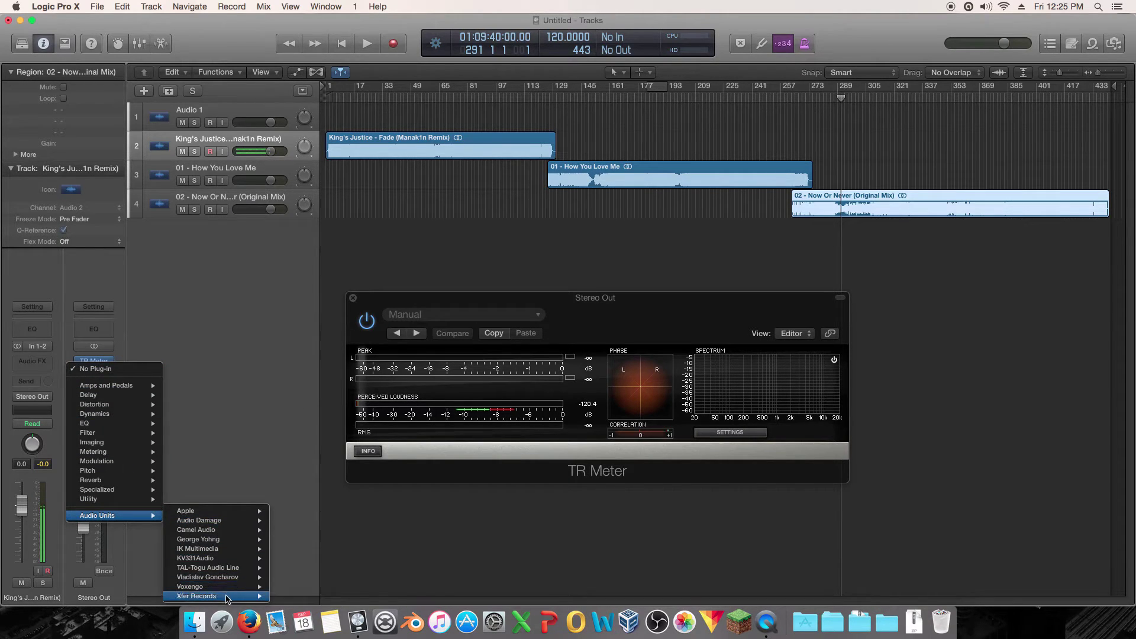
{"action": "mouse_move", "coordinate": [231, 596]}
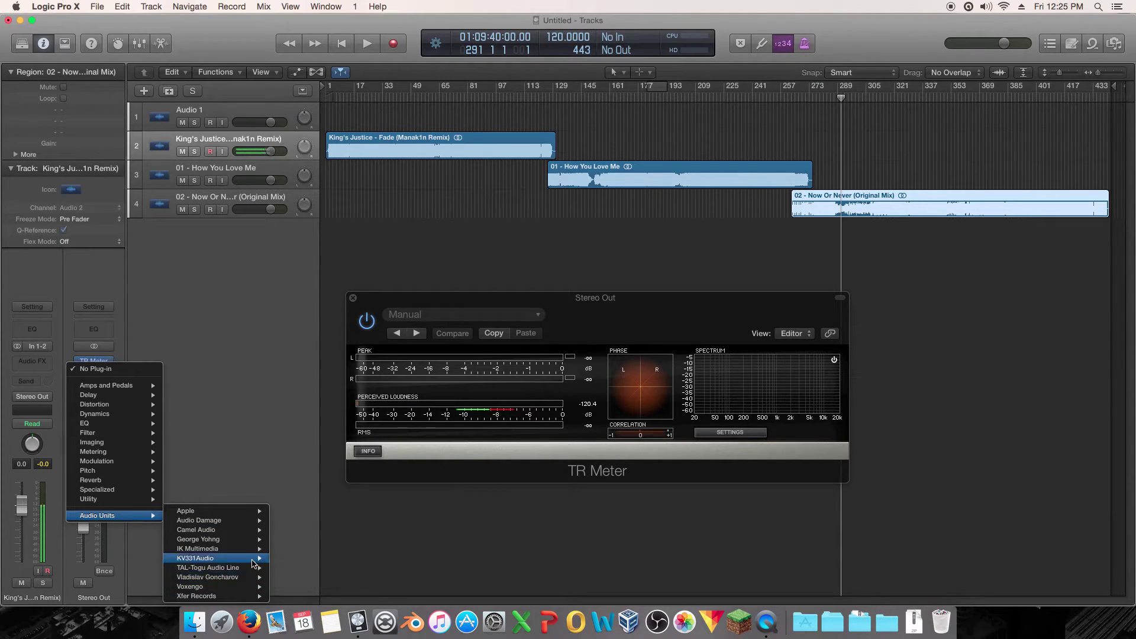
{"action": "mouse_move", "coordinate": [251, 563]}
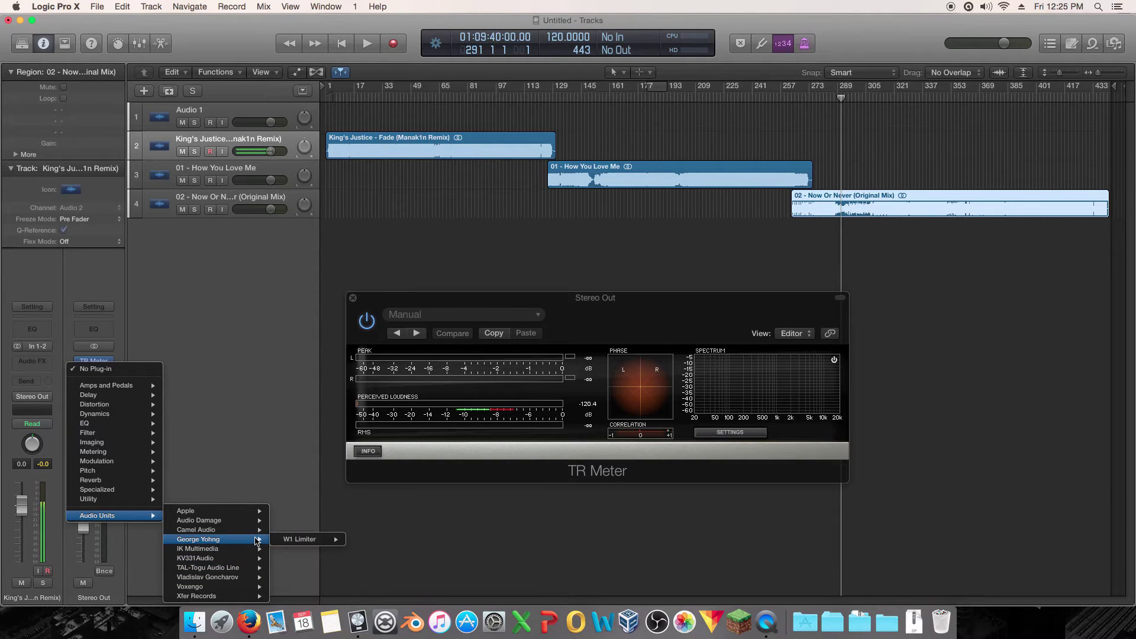
{"action": "mouse_move", "coordinate": [257, 534]}
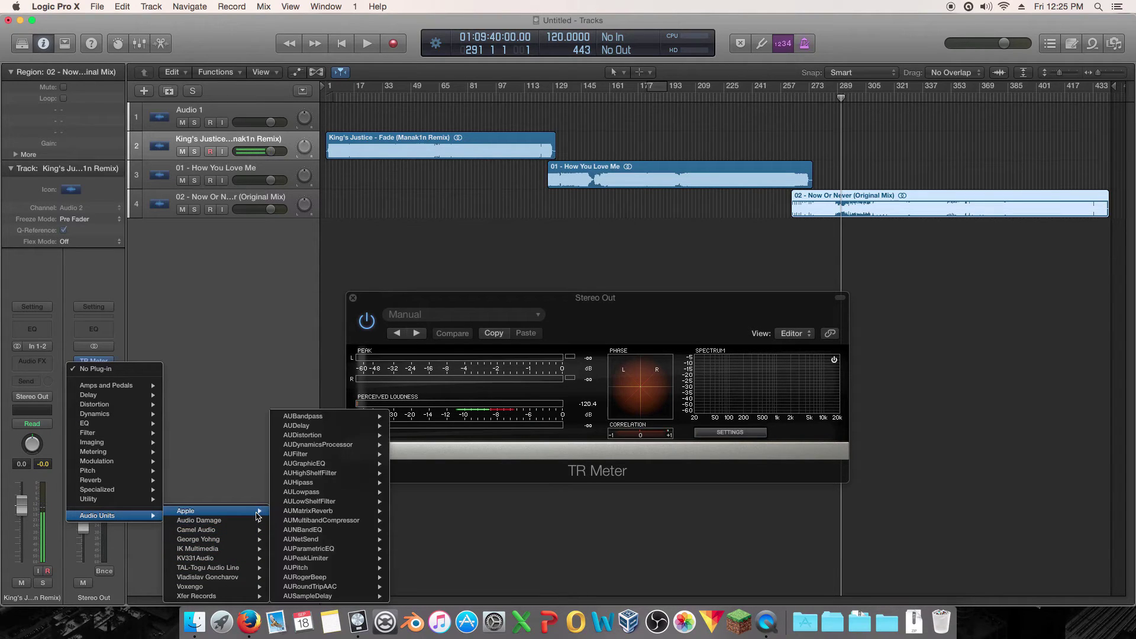
{"action": "left_click", "coordinate": [221, 343]}
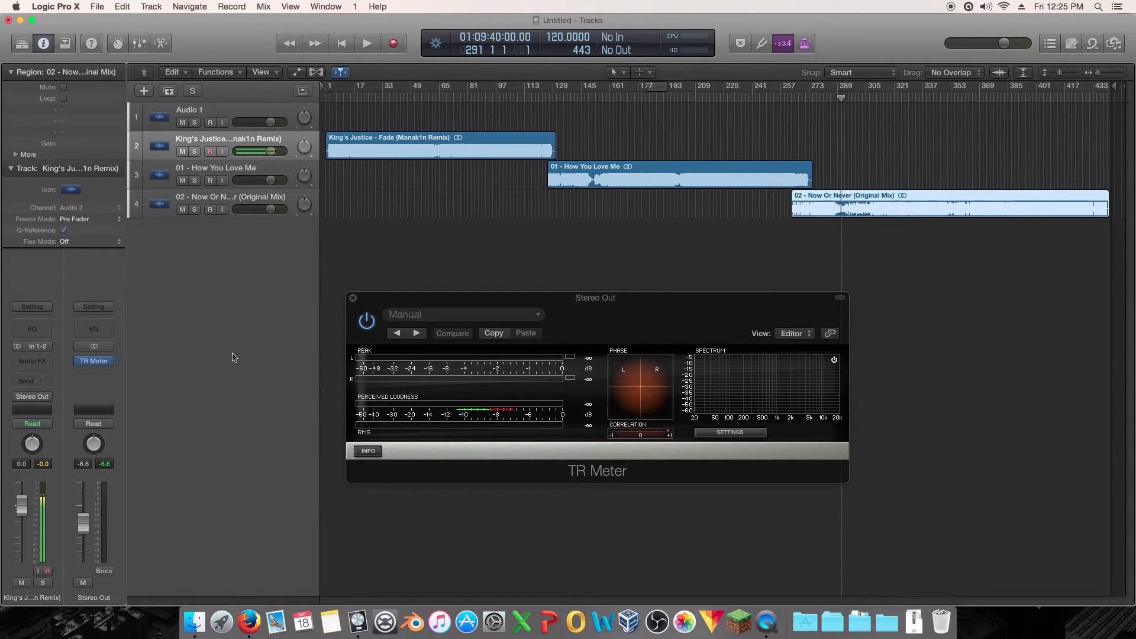
Step: Insert the MultiMeter metering plug-in after TR Meter on the Stereo Out channel
{"action": "left_click", "coordinate": [105, 371]}
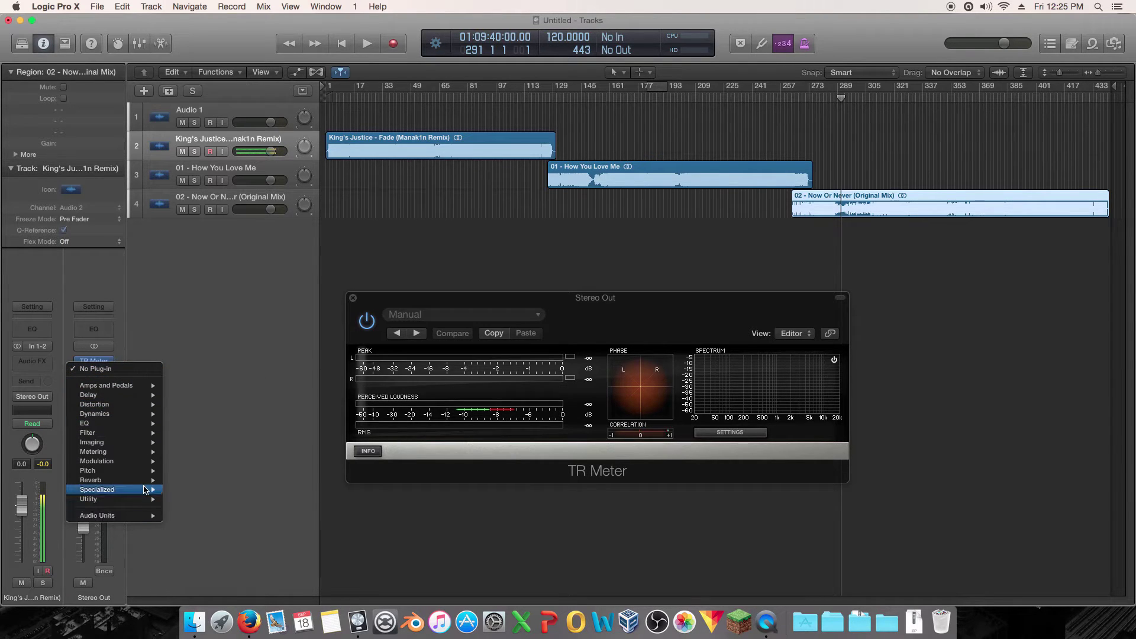
{"action": "mouse_move", "coordinate": [142, 452]}
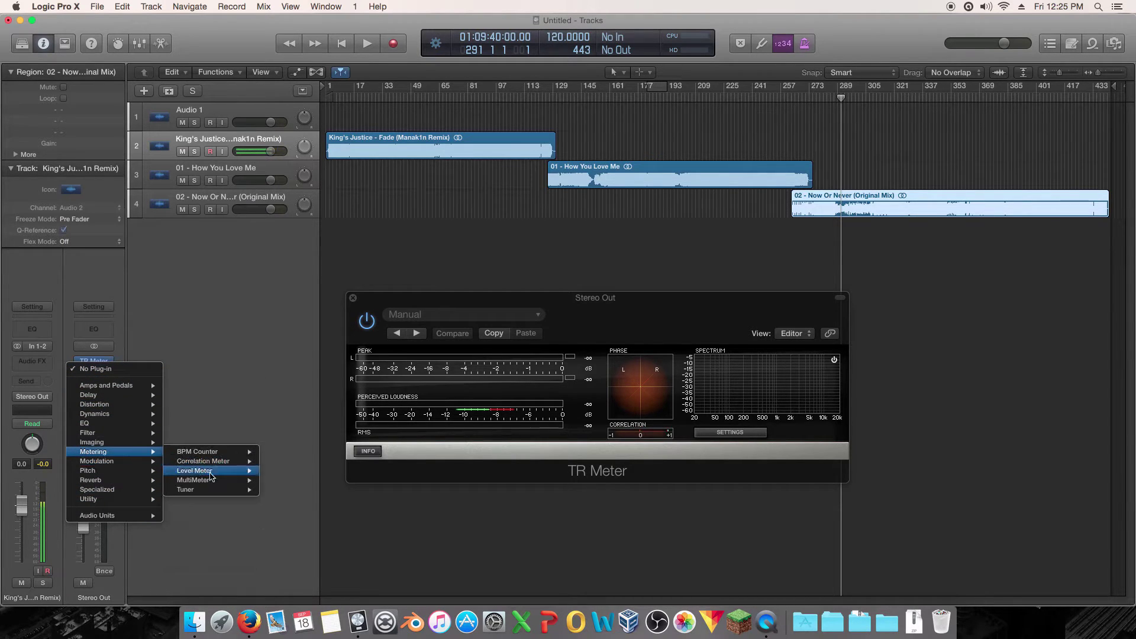
{"action": "mouse_move", "coordinate": [222, 480]}
{"action": "left_click", "coordinate": [278, 482]}
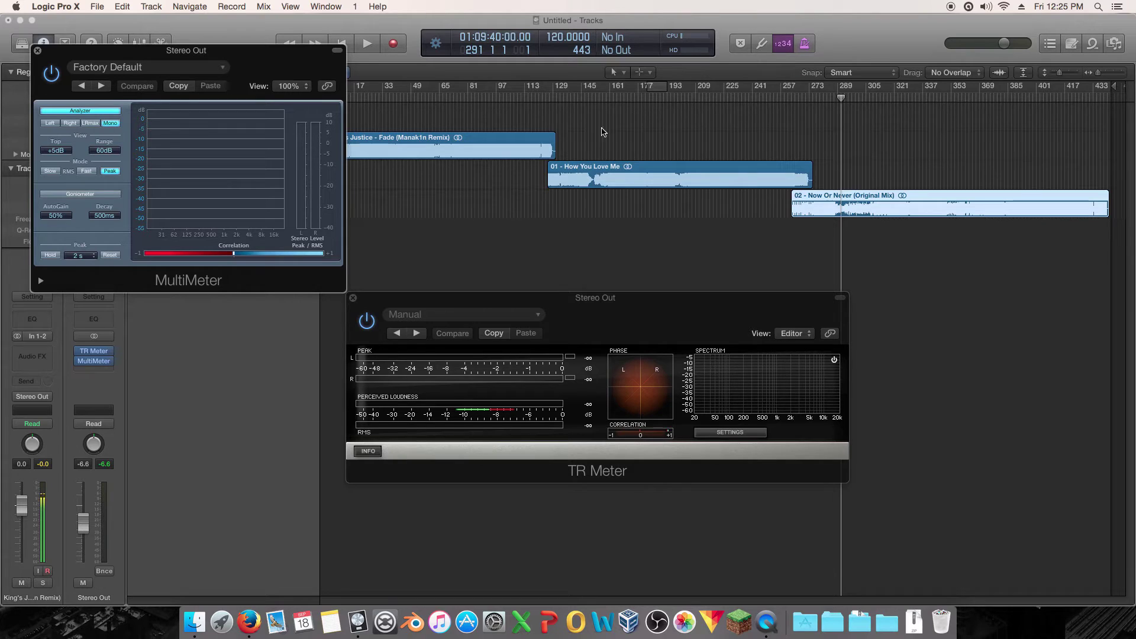
Step: Play King's Justice from about bars 63 and 56 to compare its levels in the MultiMeter and TR Meter
{"action": "left_click", "coordinate": [436, 94]}
{"action": "key", "text": "space"}
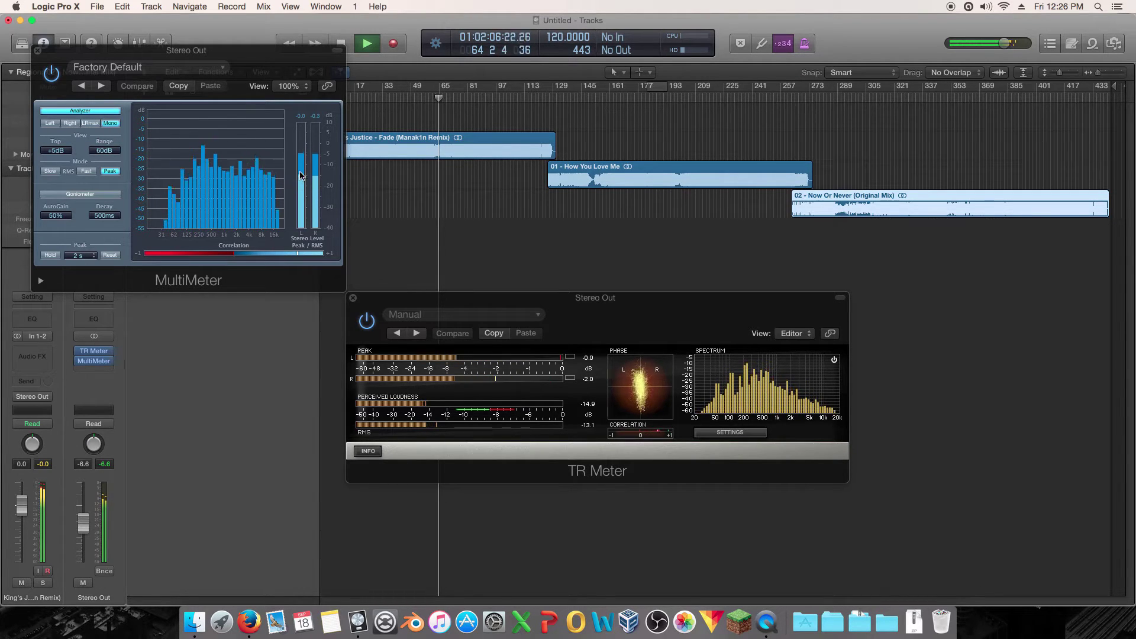
{"action": "key", "text": "space"}
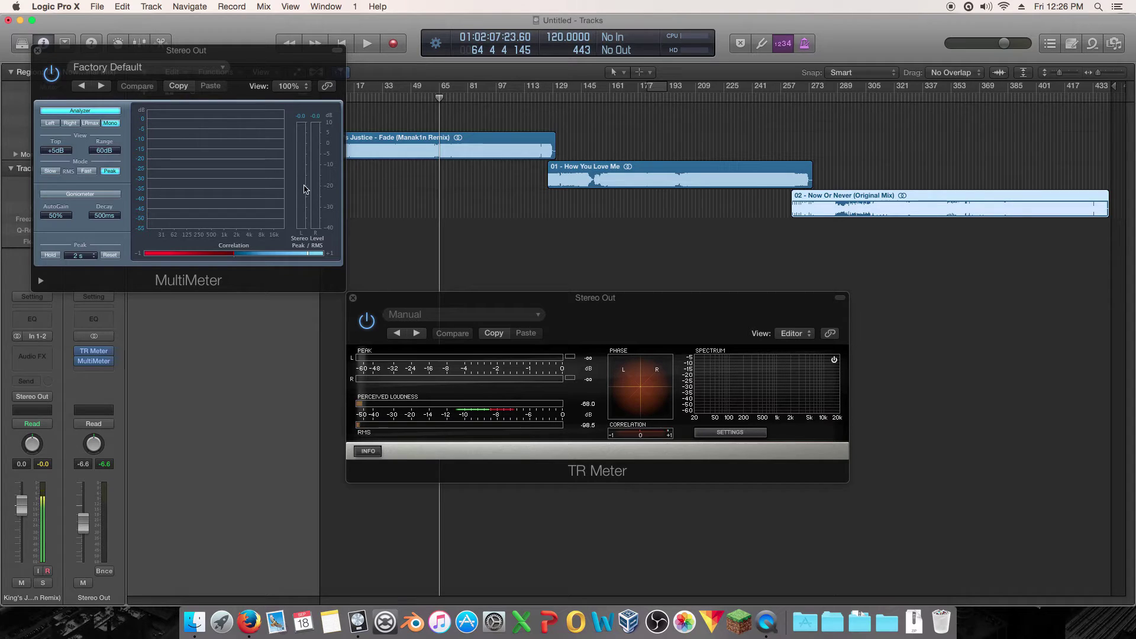
{"action": "key", "text": "space"}
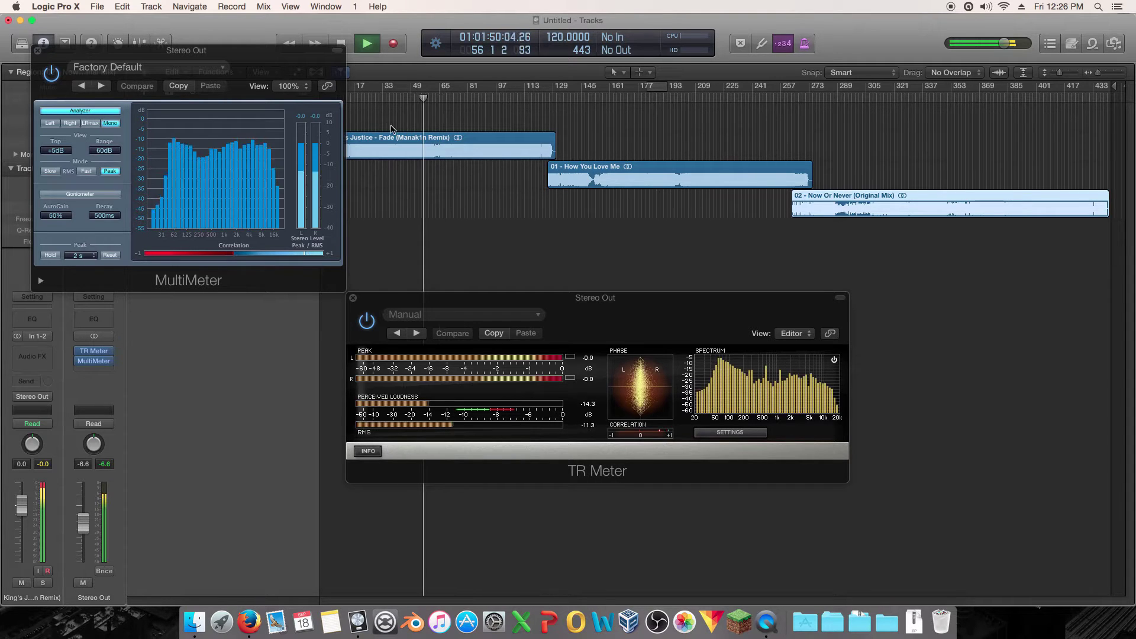
Step: Lower the Stereo Out fader to about -16 dB during playback, stop, and raise the fader to -5.0 dB
{"action": "left_click_drag", "start_coordinate": [83, 522], "coordinate": [83, 539]}
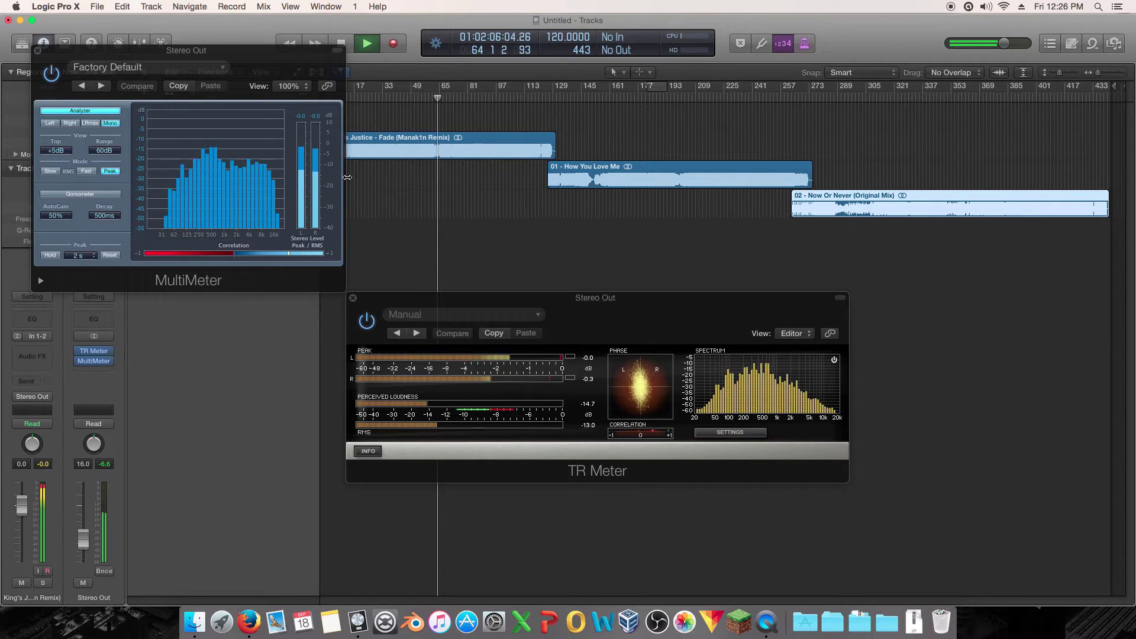
{"action": "key", "text": "space"}
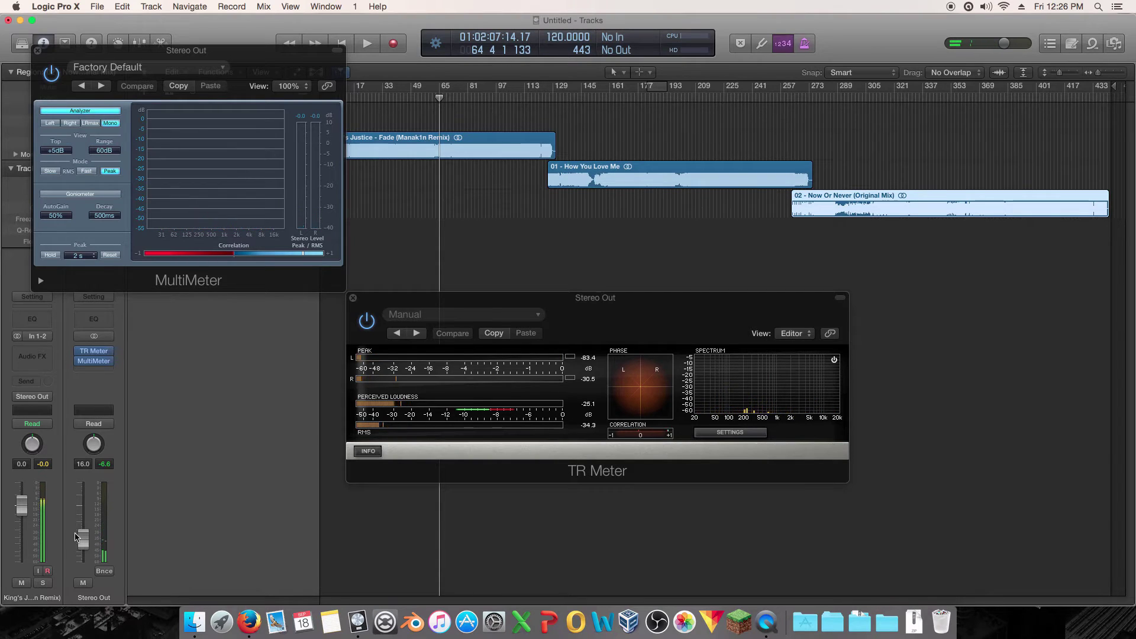
{"action": "left_click_drag", "start_coordinate": [83, 537], "coordinate": [83, 518]}
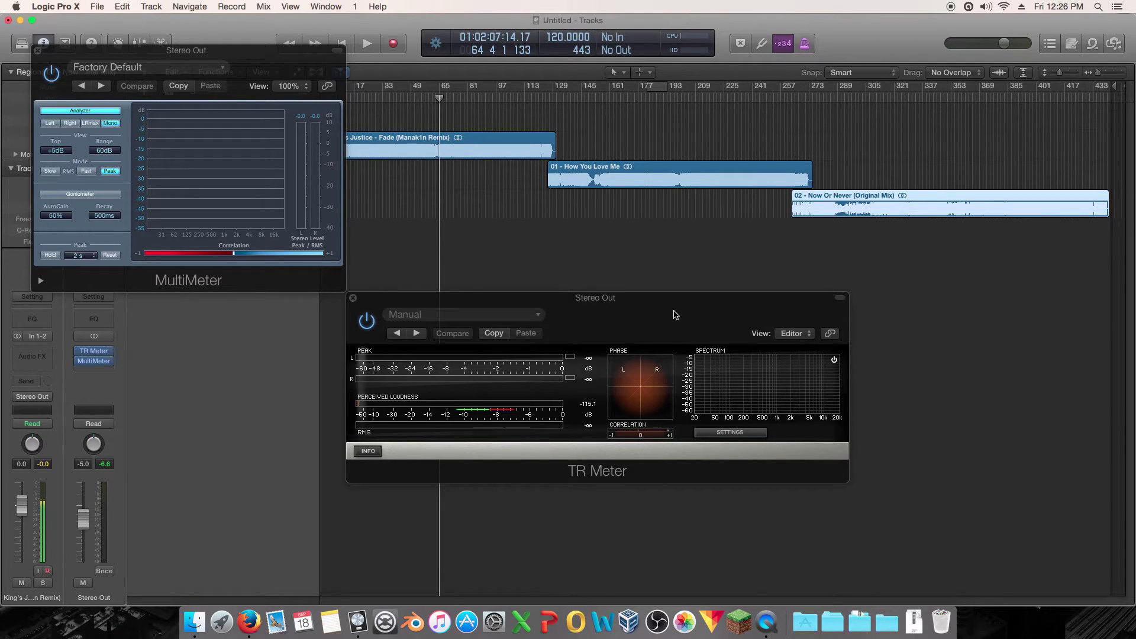
Step: Play Now Or Never from bar 331 to check both meters, lower the Stereo Out fader to -5.8 dB, and stop
{"action": "left_click_drag", "start_coordinate": [676, 315], "coordinate": [610, 292]}
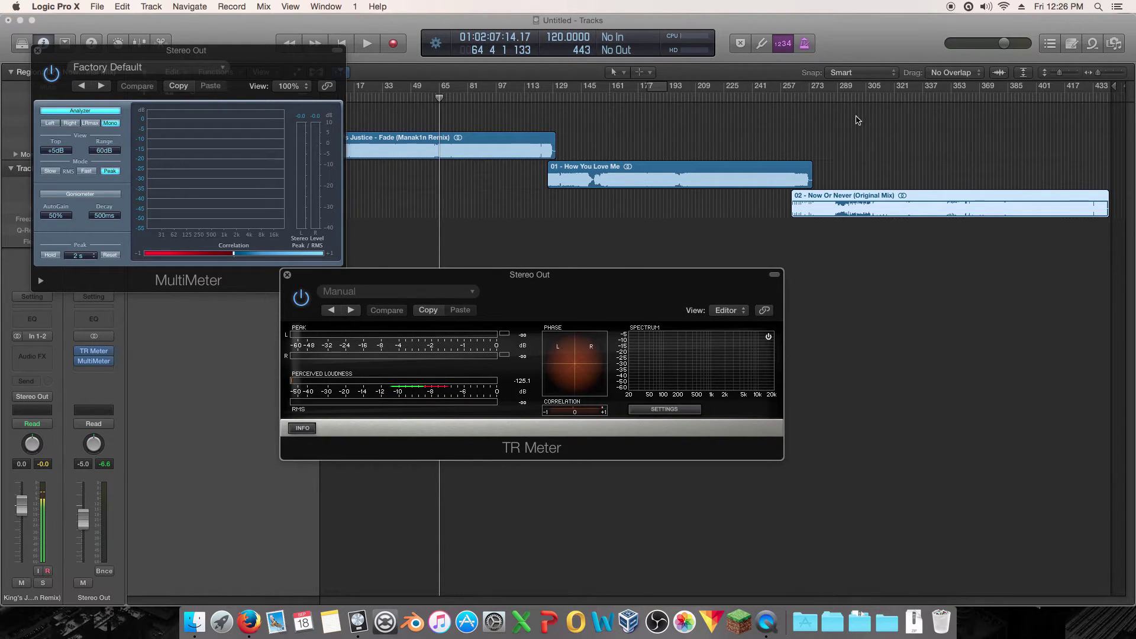
{"action": "left_click", "coordinate": [843, 99]}
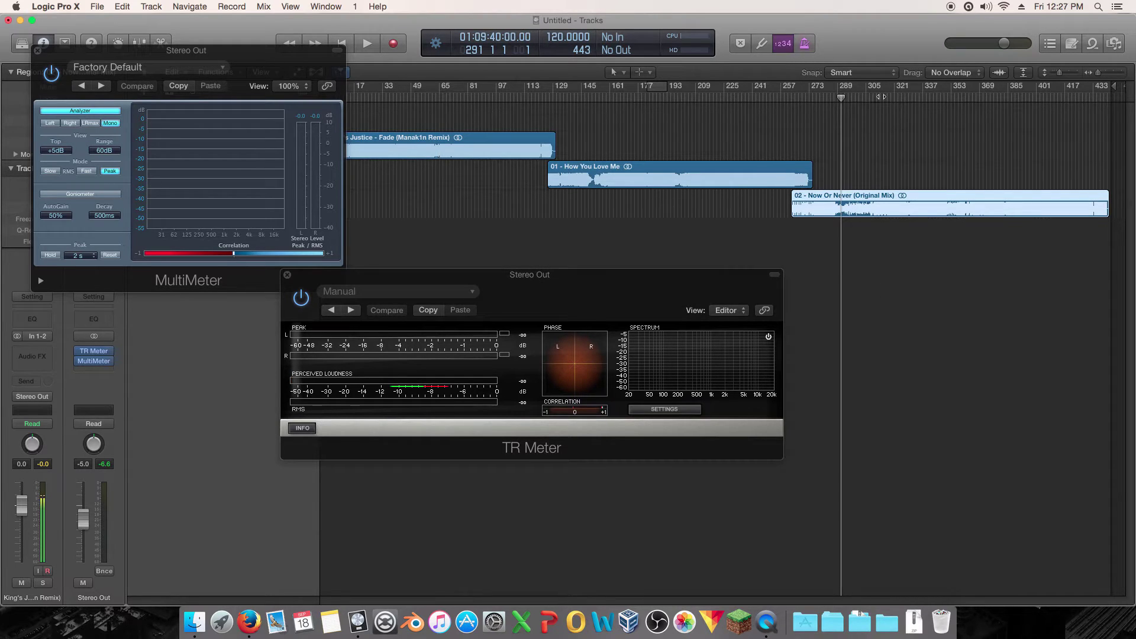
{"action": "left_click_drag", "start_coordinate": [842, 98], "coordinate": [910, 98]}
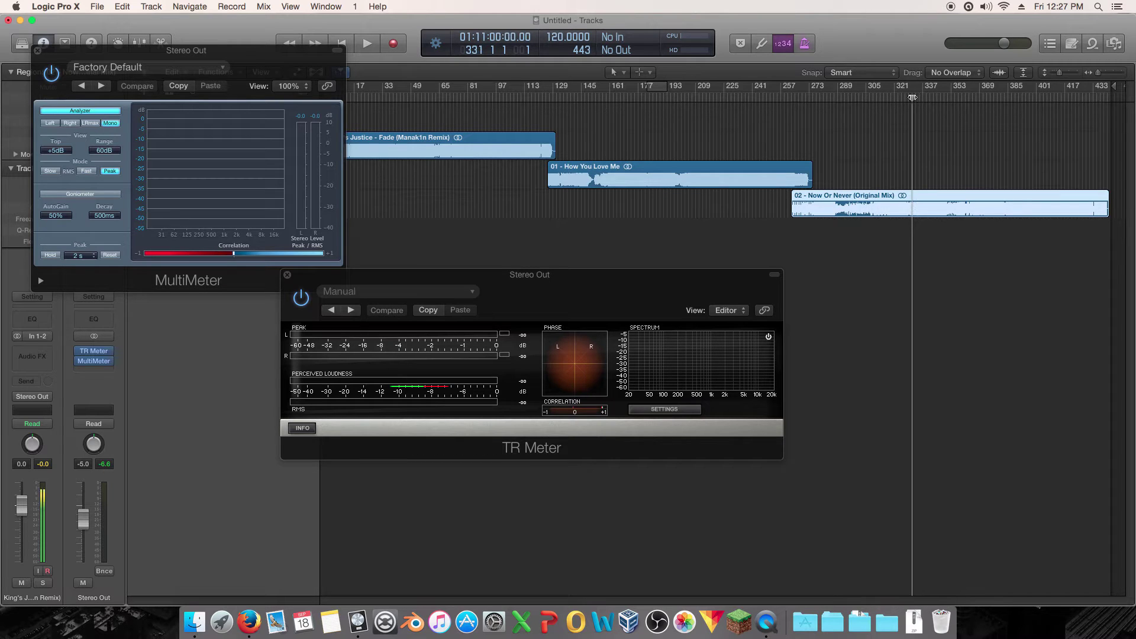
{"action": "key", "text": "space"}
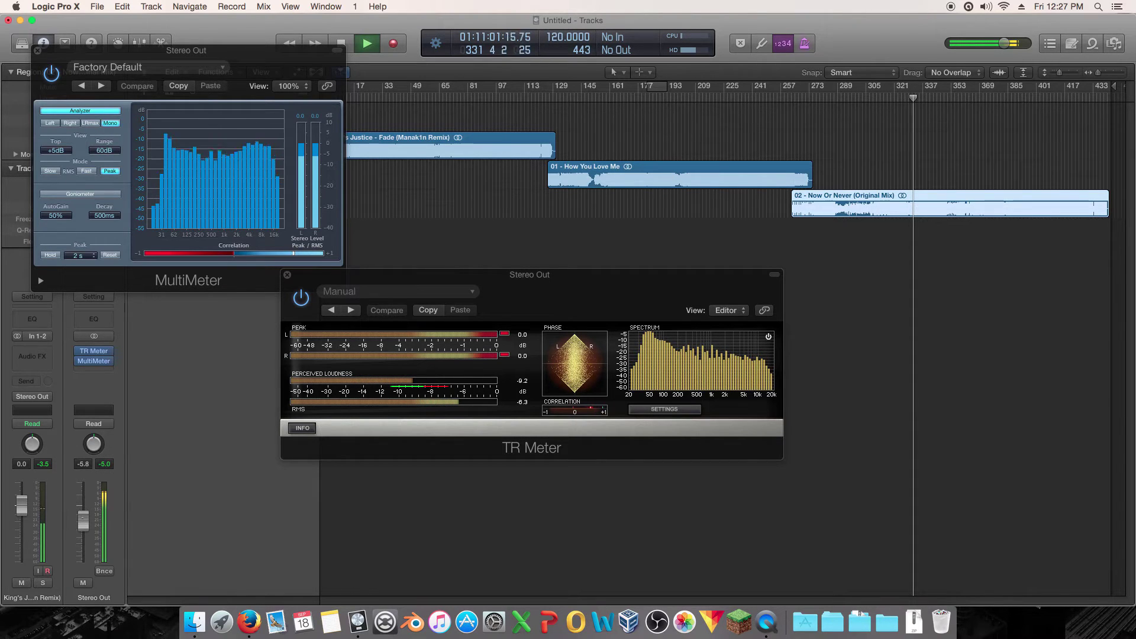
{"action": "left_click_drag", "start_coordinate": [83, 518], "coordinate": [83, 522]}
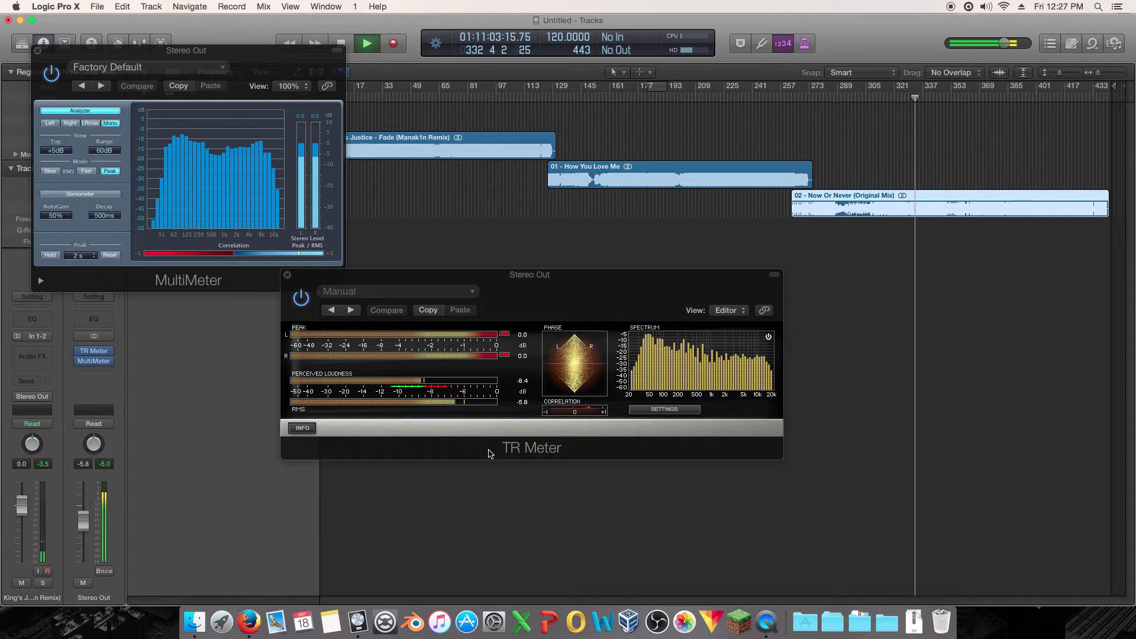
{"action": "key", "text": "space"}
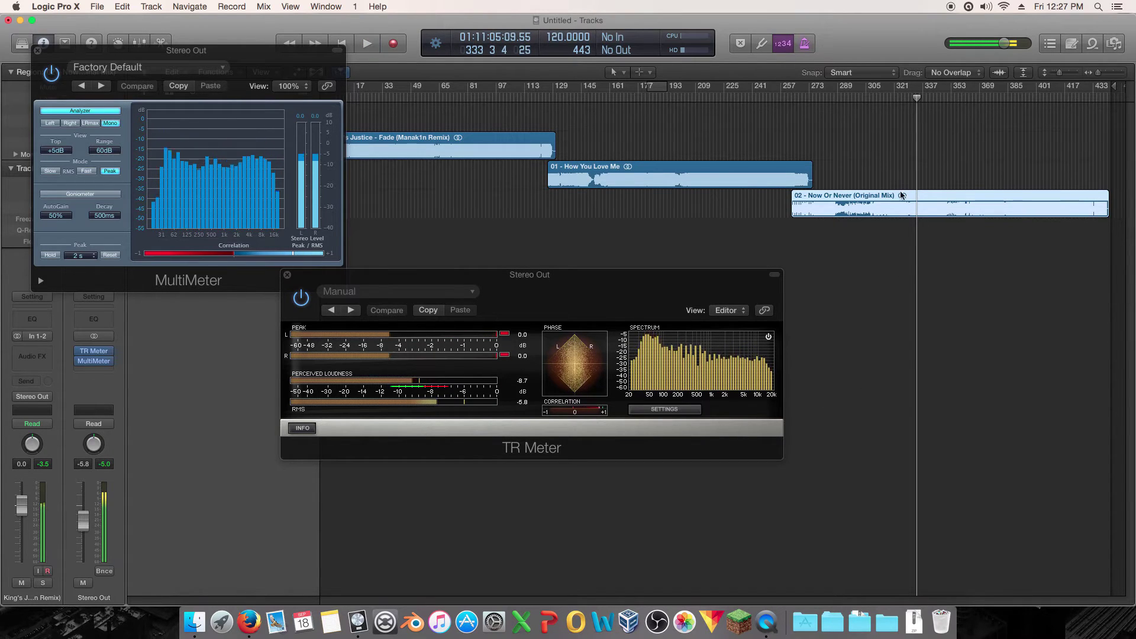
Step: Play Now Or Never from bar 294 to check the levels of its quieter section, and stop
{"action": "left_click", "coordinate": [846, 90]}
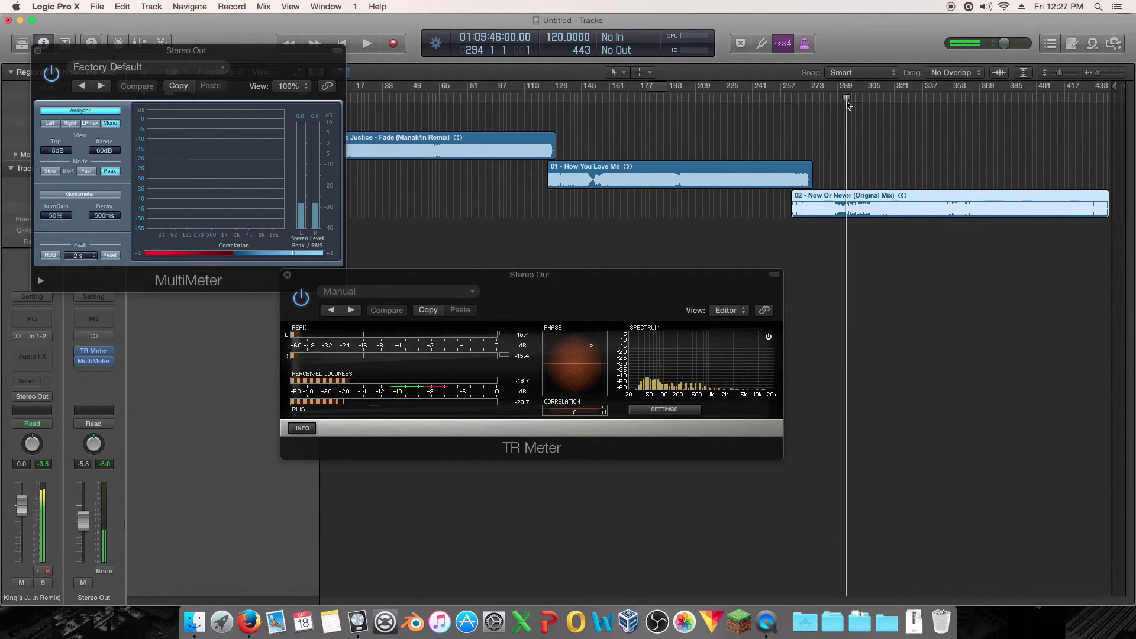
{"action": "key", "text": "space"}
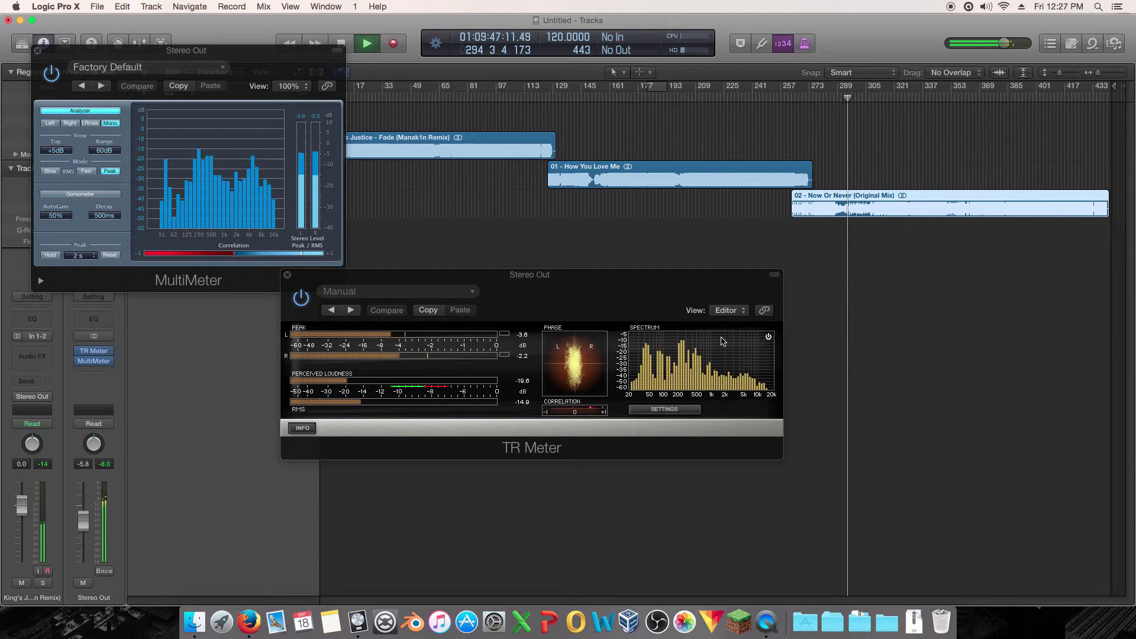
{"action": "key", "text": "space"}
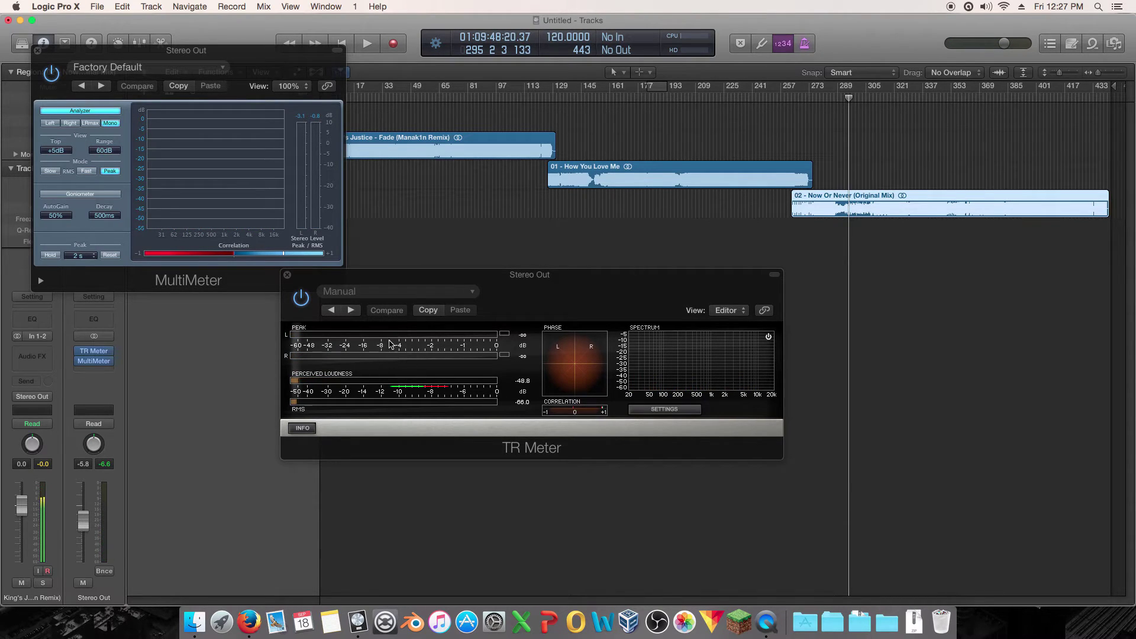
Step: Close the MultiMeter window, place the playhead at bar 298, and reposition the TR Meter window centrally below the tracks
{"action": "mouse_move", "coordinate": [544, 280]}
{"action": "left_mouse_down"}
{"action": "mouse_move", "coordinate": [520, 276]}
{"action": "mouse_move", "coordinate": [674, 290]}
{"action": "mouse_move", "coordinate": [544, 294]}
{"action": "left_mouse_up"}
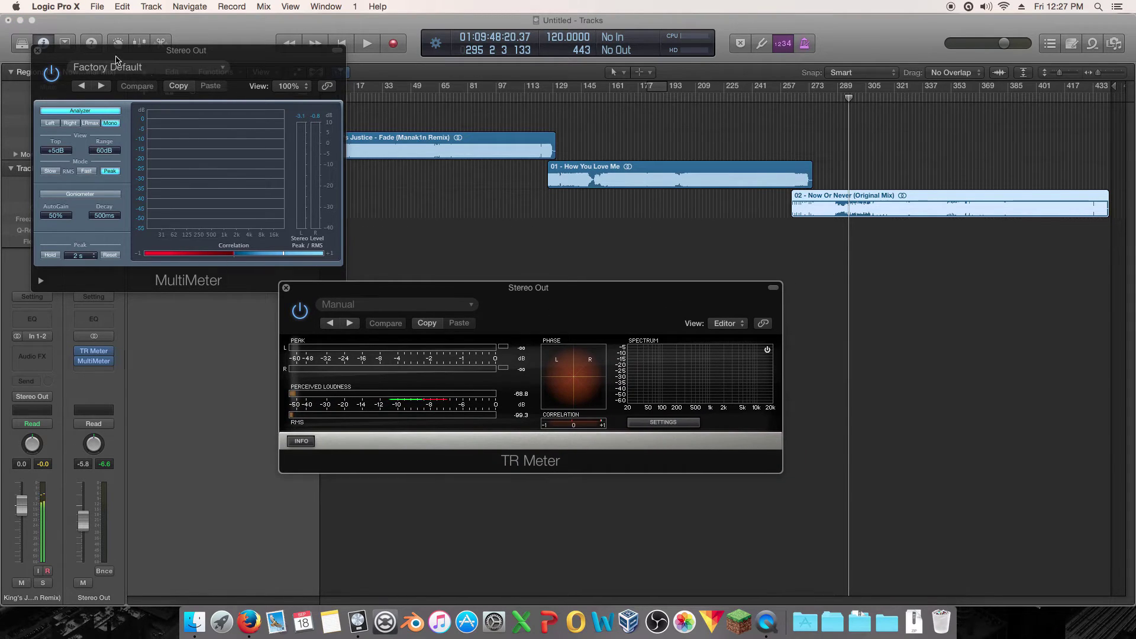
{"action": "left_click_drag", "start_coordinate": [117, 59], "coordinate": [238, 160]}
{"action": "left_click_drag", "start_coordinate": [597, 319], "coordinate": [638, 329]}
{"action": "left_click", "coordinate": [158, 153]}
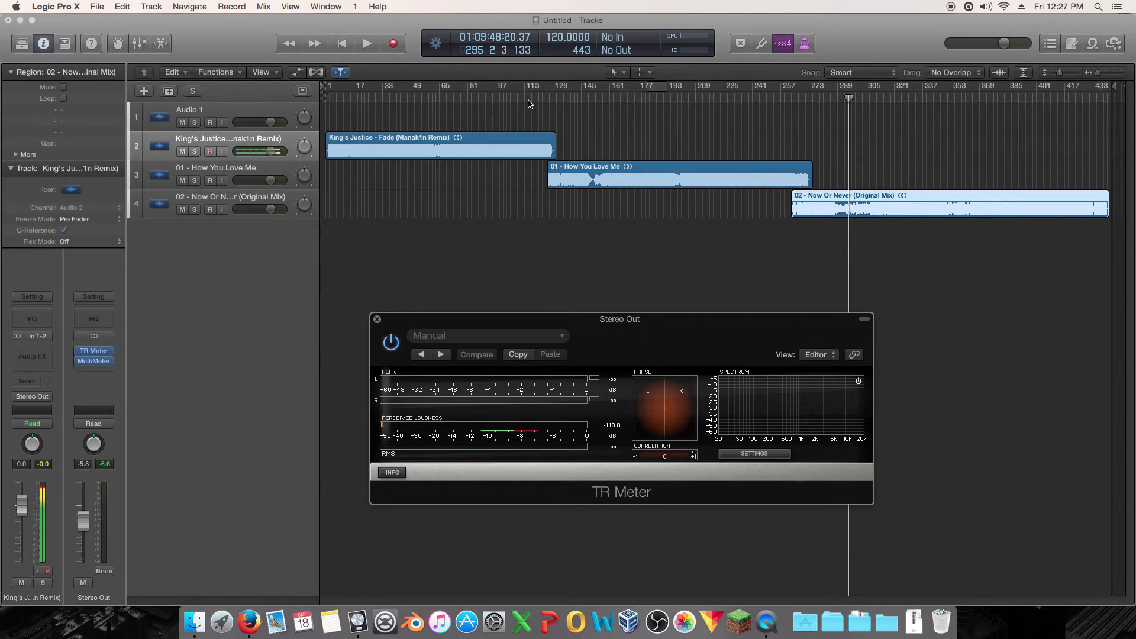
{"action": "left_click_drag", "start_coordinate": [471, 100], "coordinate": [847, 188]}
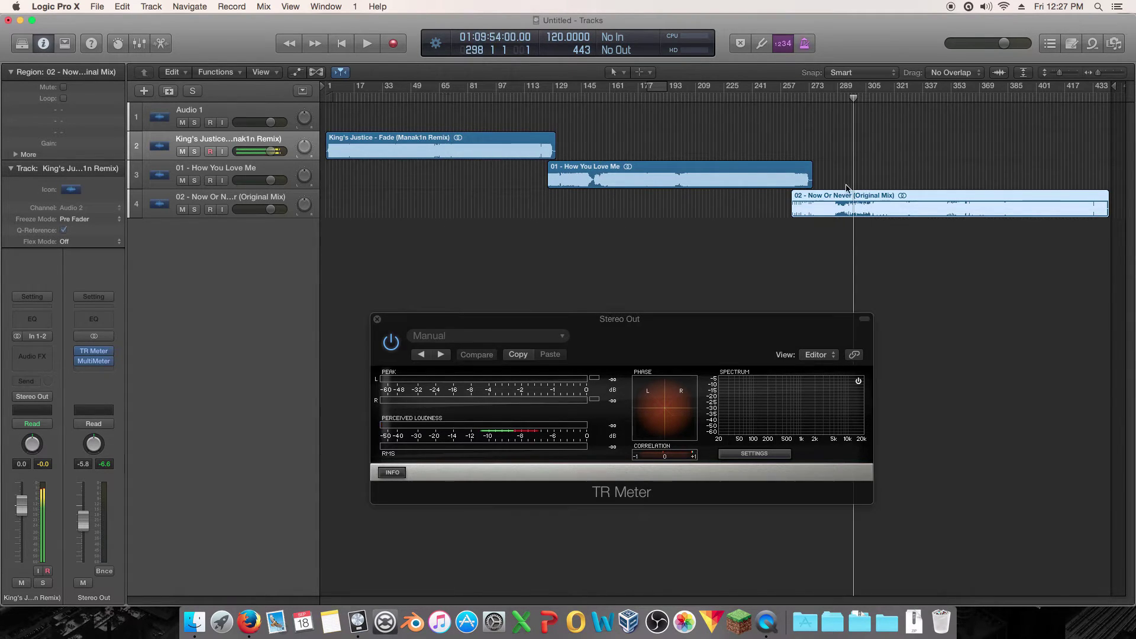
{"action": "left_click_drag", "start_coordinate": [583, 322], "coordinate": [629, 290]}
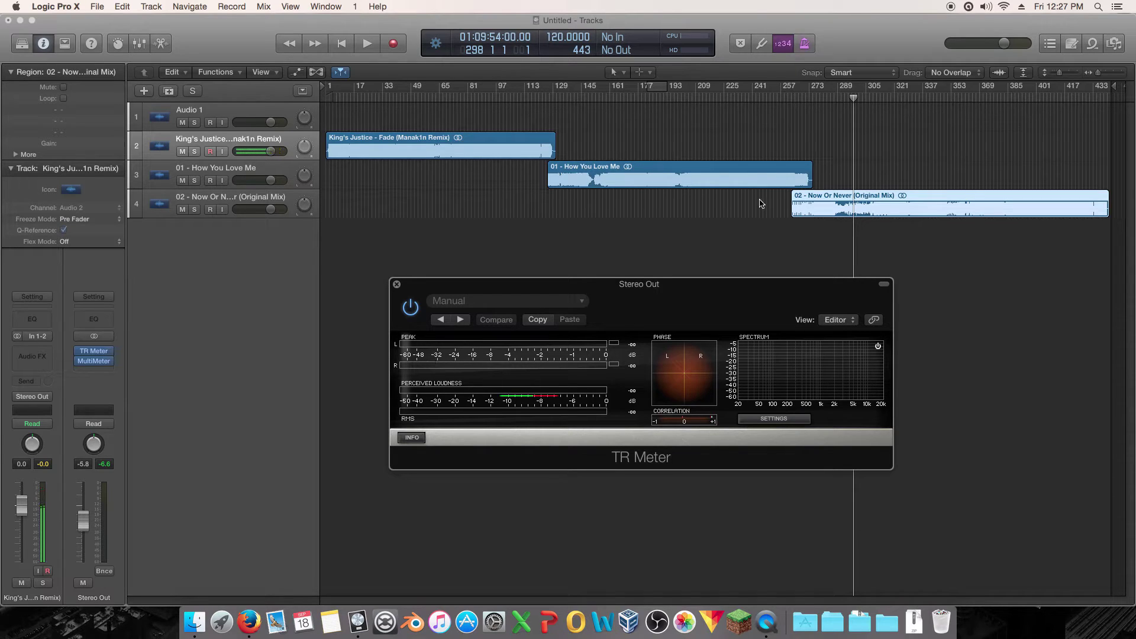
Step: Play How You Love Me from bar 148 to check its TR Meter levels around the first drop, and stop
{"action": "left_click", "coordinate": [586, 93]}
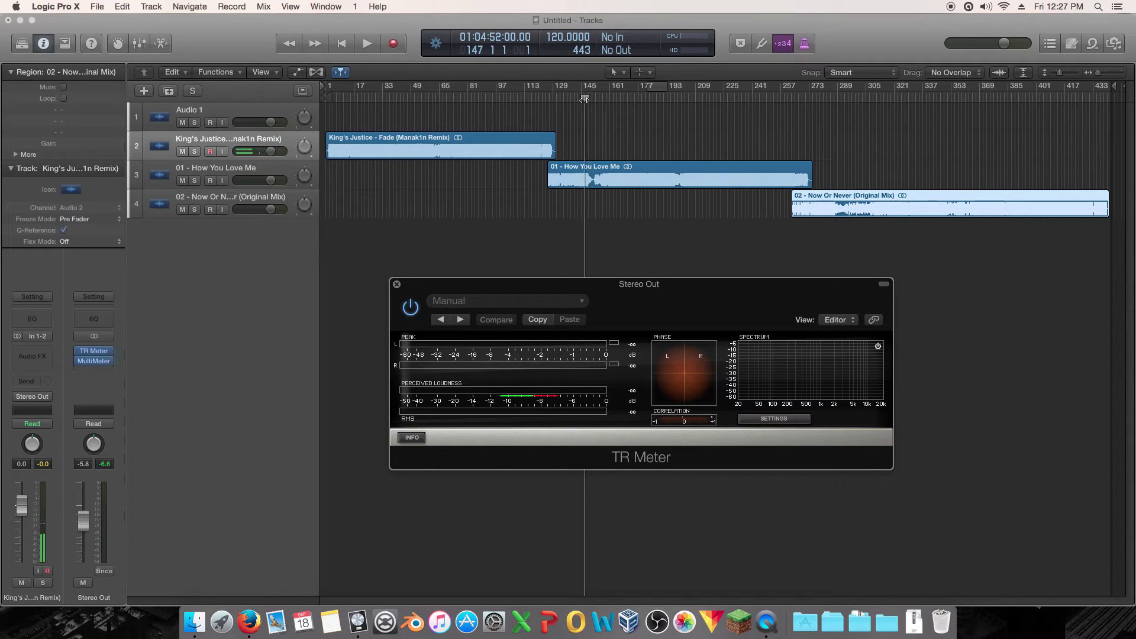
{"action": "left_click_drag", "start_coordinate": [584, 100], "coordinate": [643, 102]}
{"action": "left_click", "coordinate": [402, 151]}
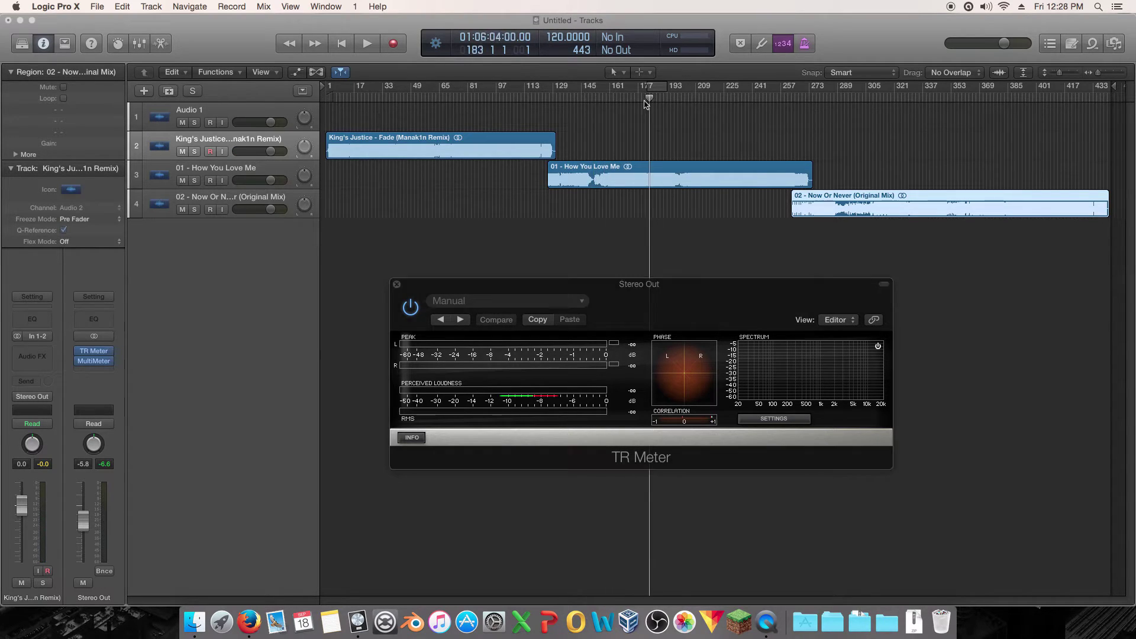
{"action": "key", "text": "space"}
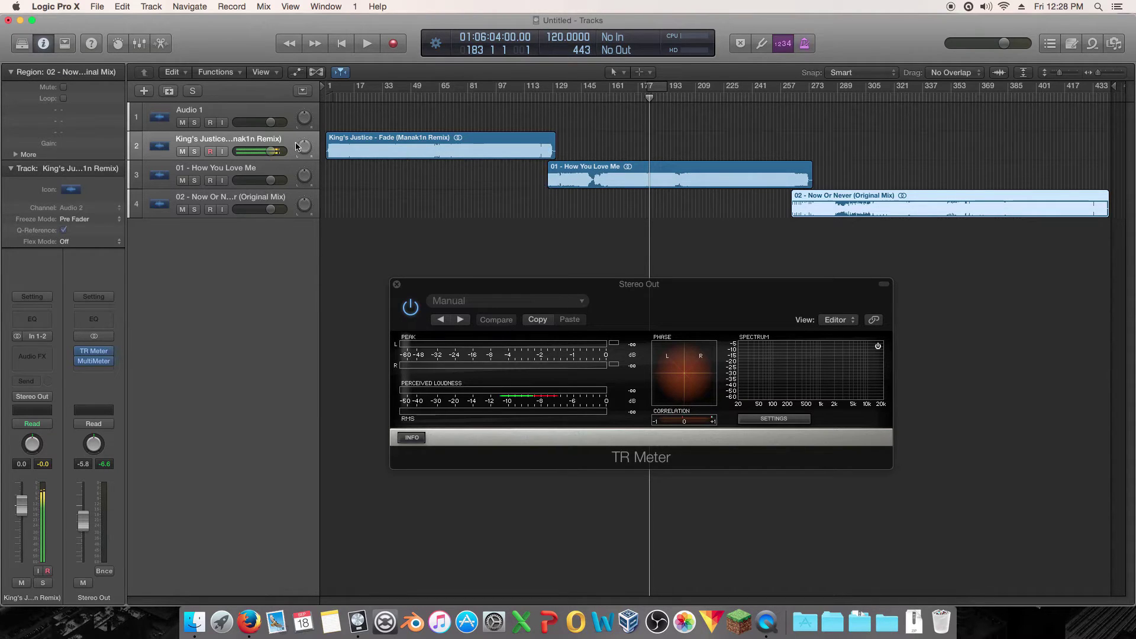
{"action": "left_click_drag", "start_coordinate": [591, 97], "coordinate": [586, 97]}
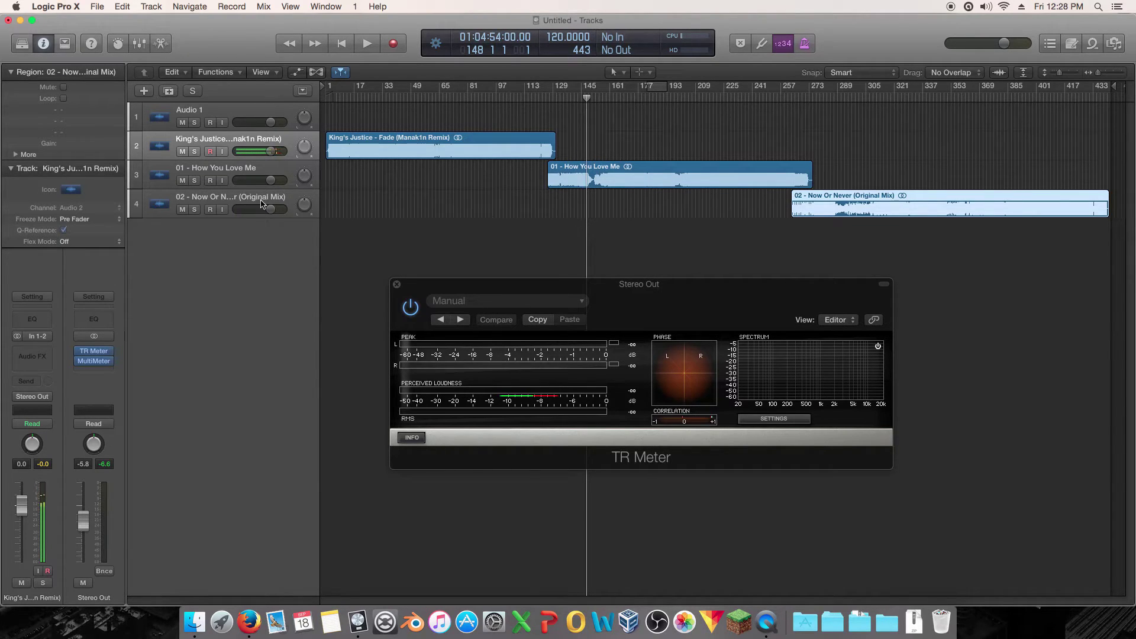
{"action": "key", "text": "space"}
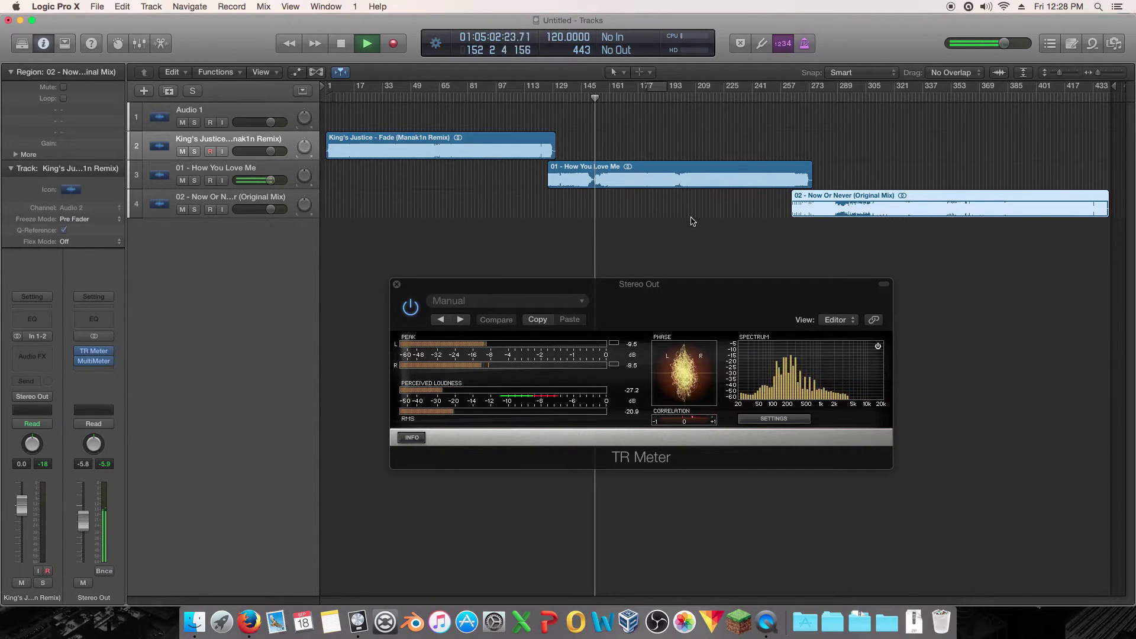
{"action": "key", "text": "space"}
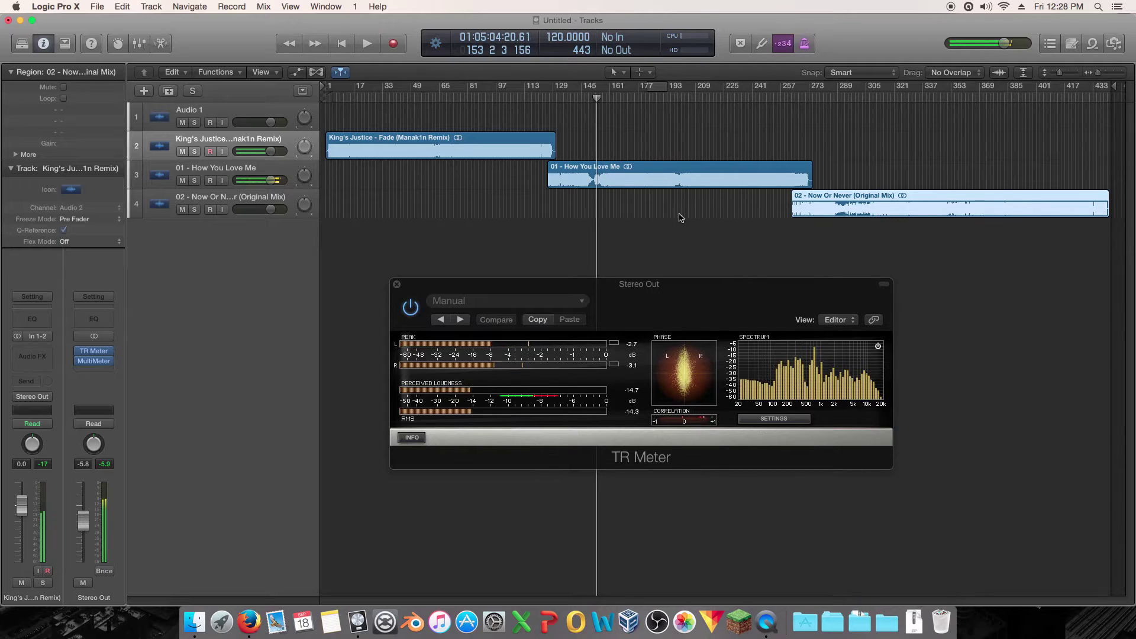
Step: Play How You Love Me from bar 196 to check its TR Meter levels, stop, and return the playhead to bar 196
{"action": "left_click", "coordinate": [584, 99]}
{"action": "left_click_drag", "start_coordinate": [586, 99], "coordinate": [673, 129]}
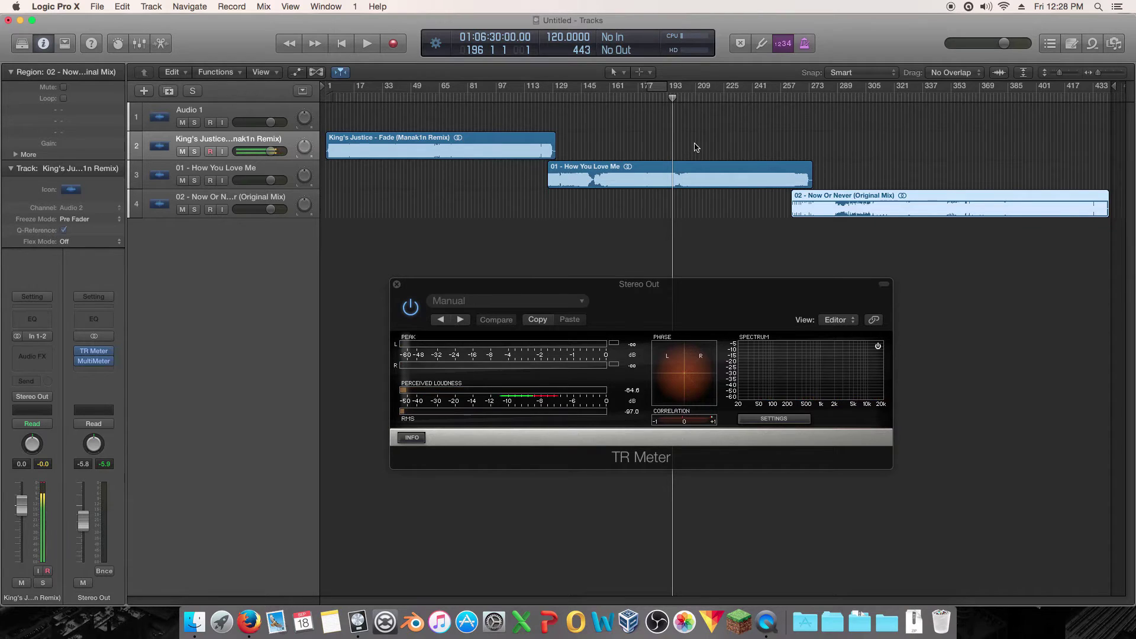
{"action": "key", "text": "space"}
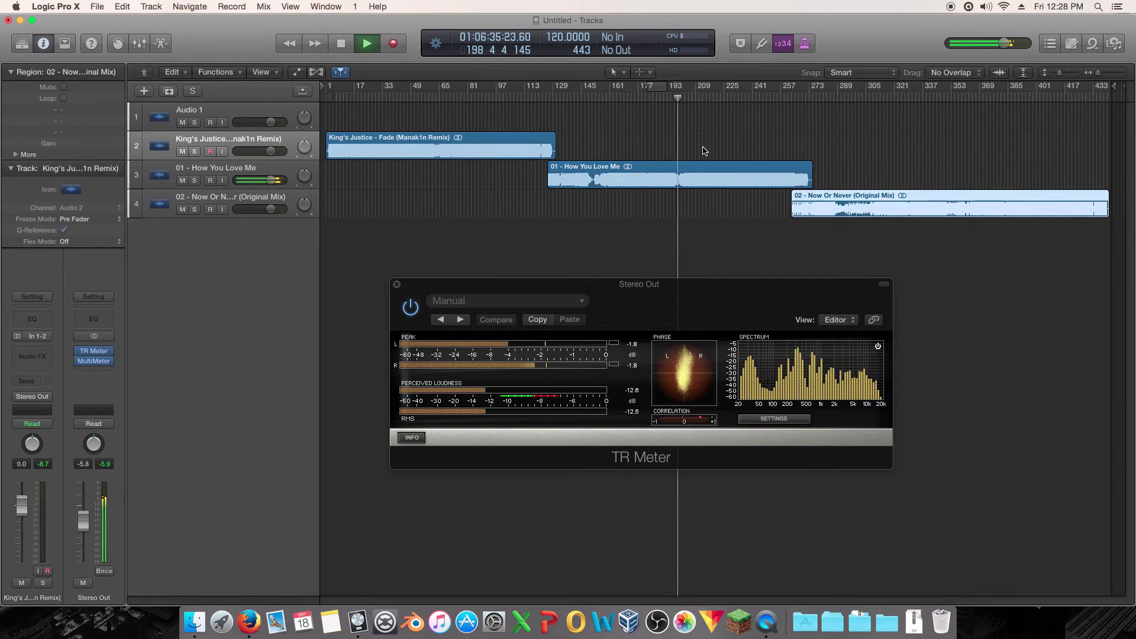
{"action": "key", "text": "space"}
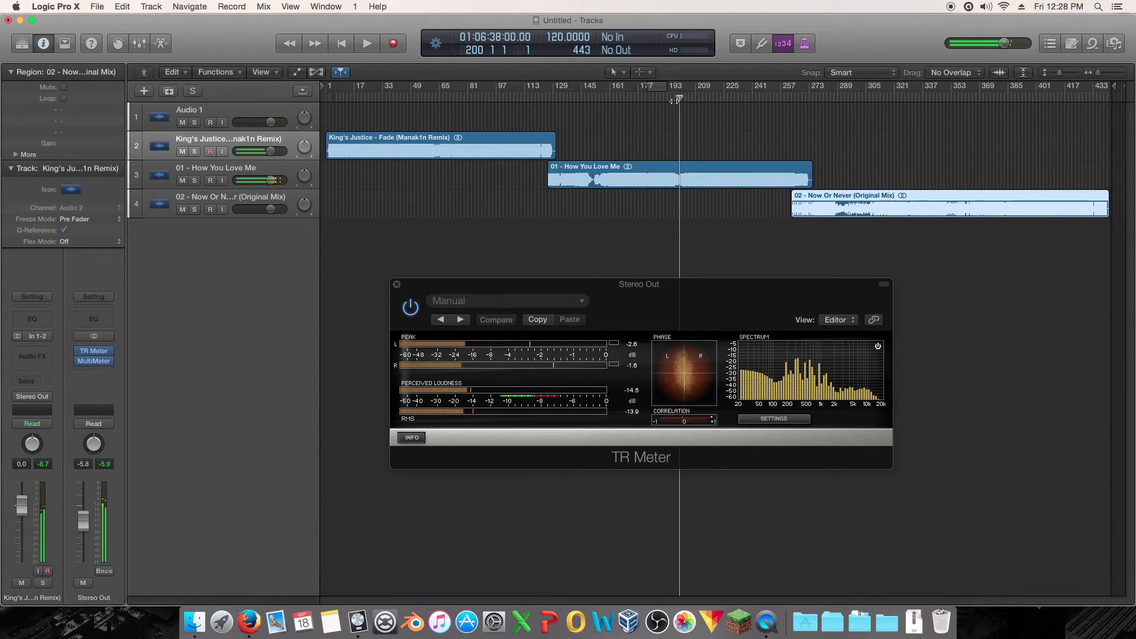
{"action": "left_click_drag", "start_coordinate": [679, 98], "coordinate": [680, 99]}
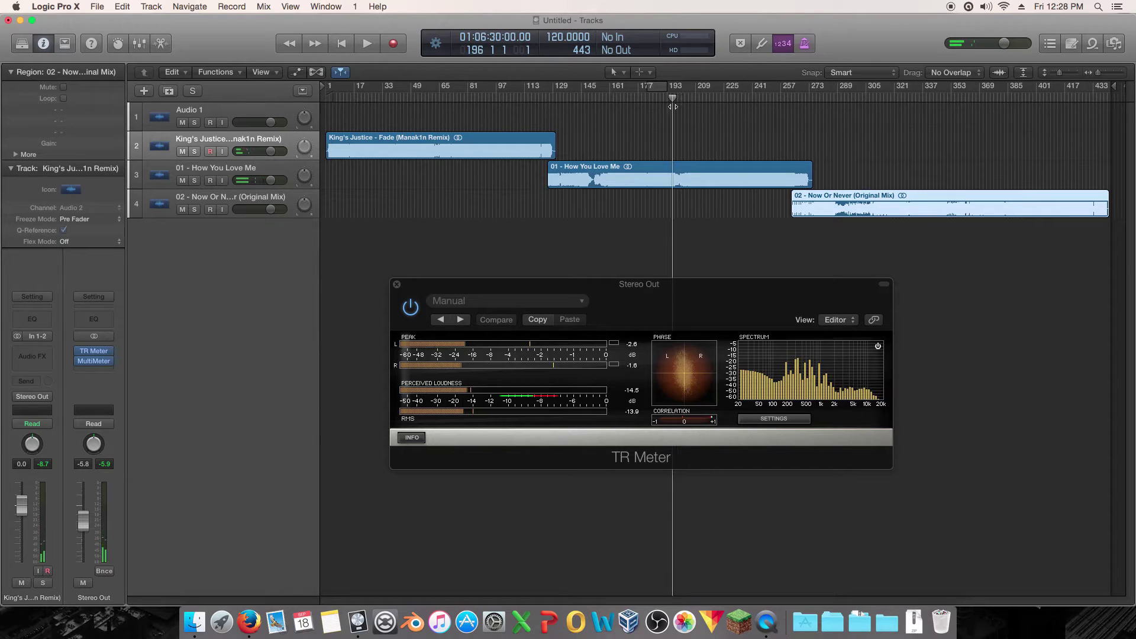
Step: Play the Fade remix around bar 62 and again from bar 58 to check its TR Meter levels, and stop
{"action": "left_click", "coordinate": [433, 100]}
{"action": "key", "text": "space"}
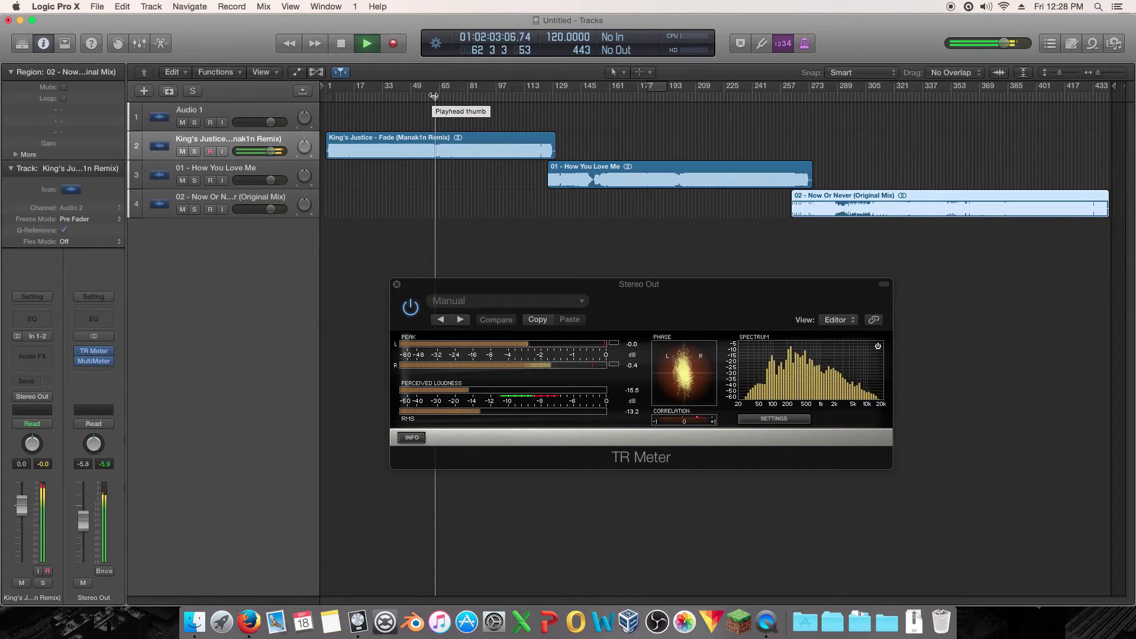
{"action": "key", "text": "space"}
{"action": "left_click_drag", "start_coordinate": [434, 96], "coordinate": [427, 98]}
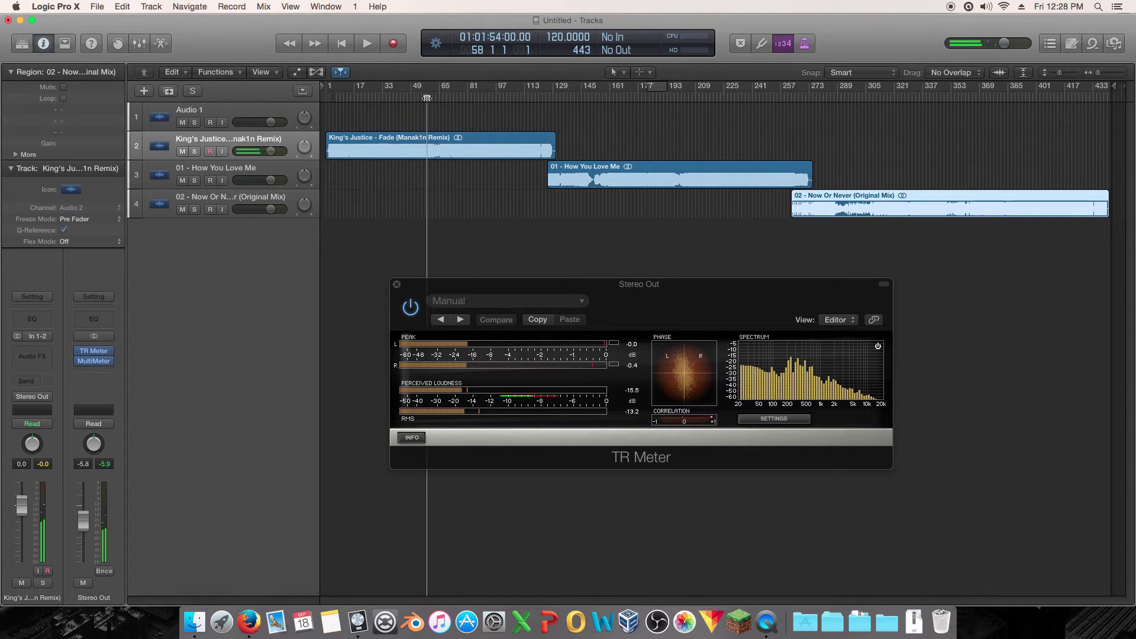
{"action": "key", "text": "space"}
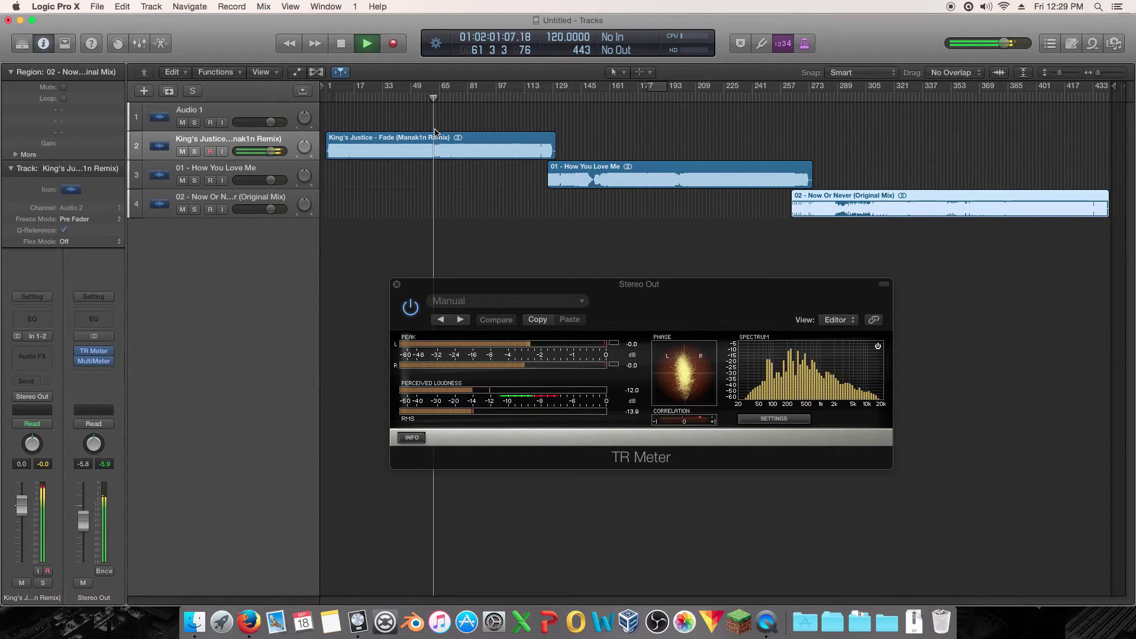
{"action": "key", "text": "space"}
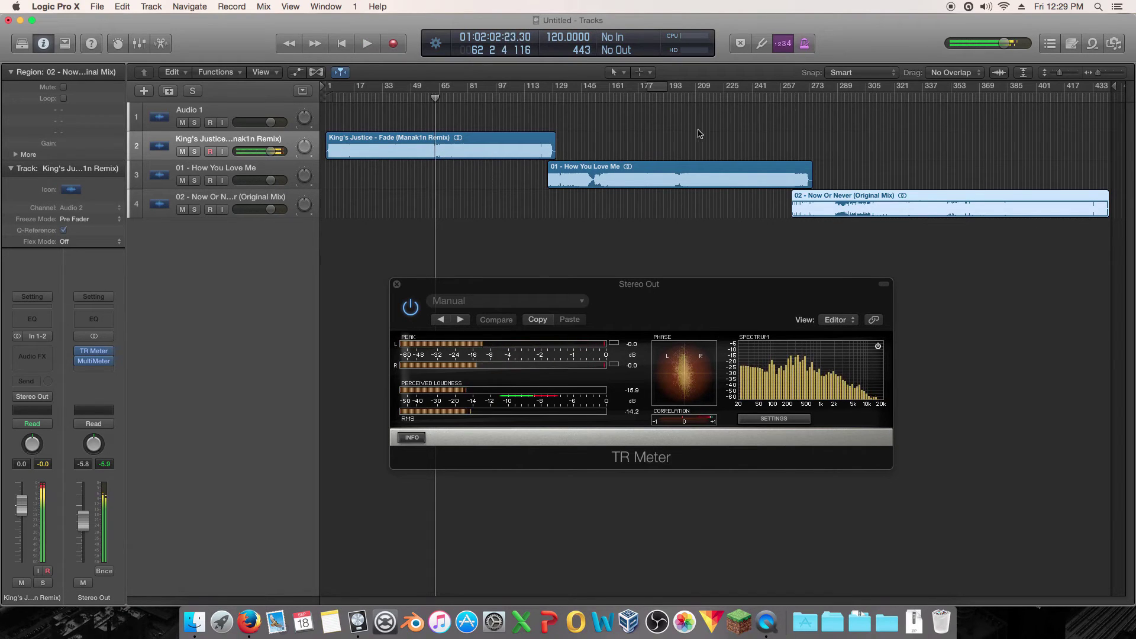
Step: Play the Fade remix from bar 13 and again from nearer its beginning to check the intro's TR Meter levels, and stop
{"action": "left_click_drag", "start_coordinate": [435, 142], "coordinate": [345, 110]}
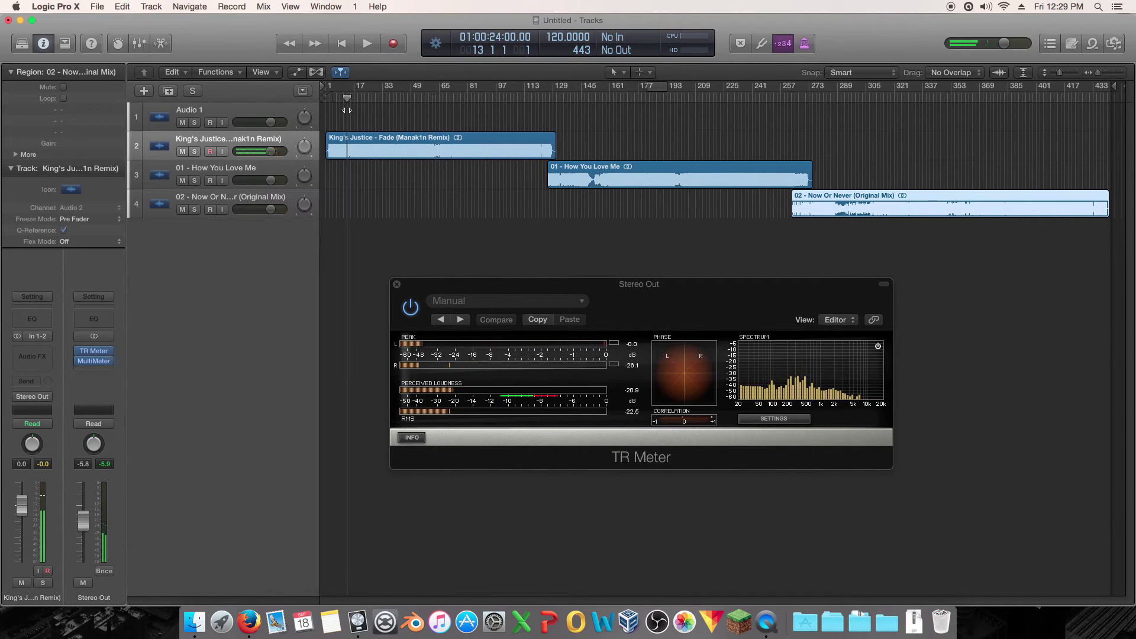
{"action": "key", "text": "space"}
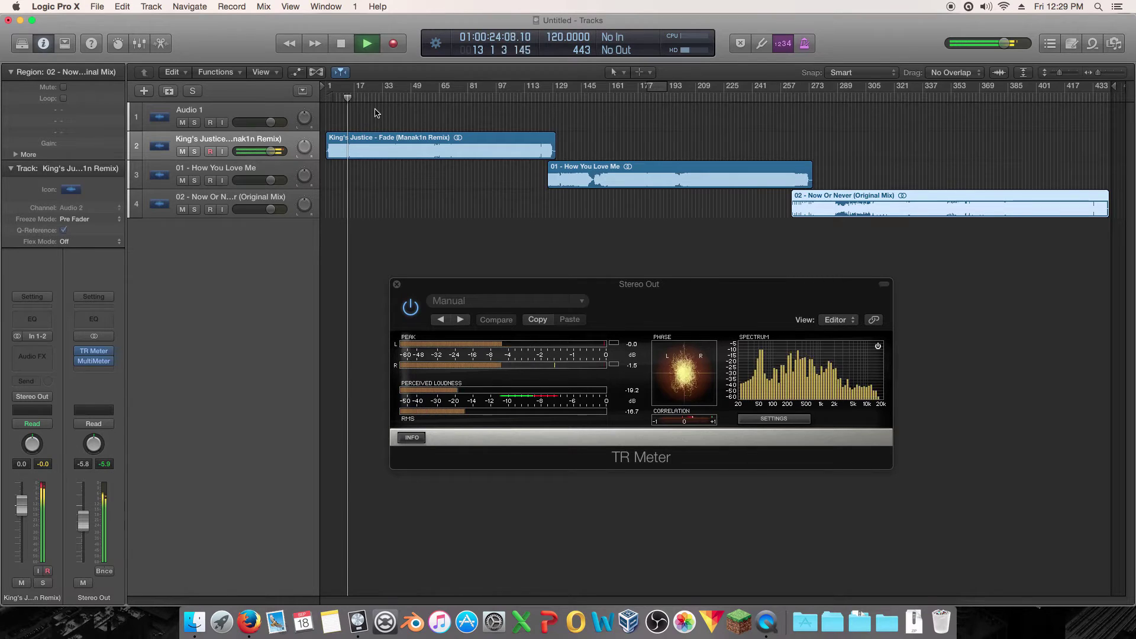
{"action": "key", "text": "space"}
{"action": "left_click_drag", "start_coordinate": [348, 98], "coordinate": [335, 100]}
{"action": "key", "text": "space"}
{"action": "key", "text": "space"}
{"action": "key", "text": "space"}
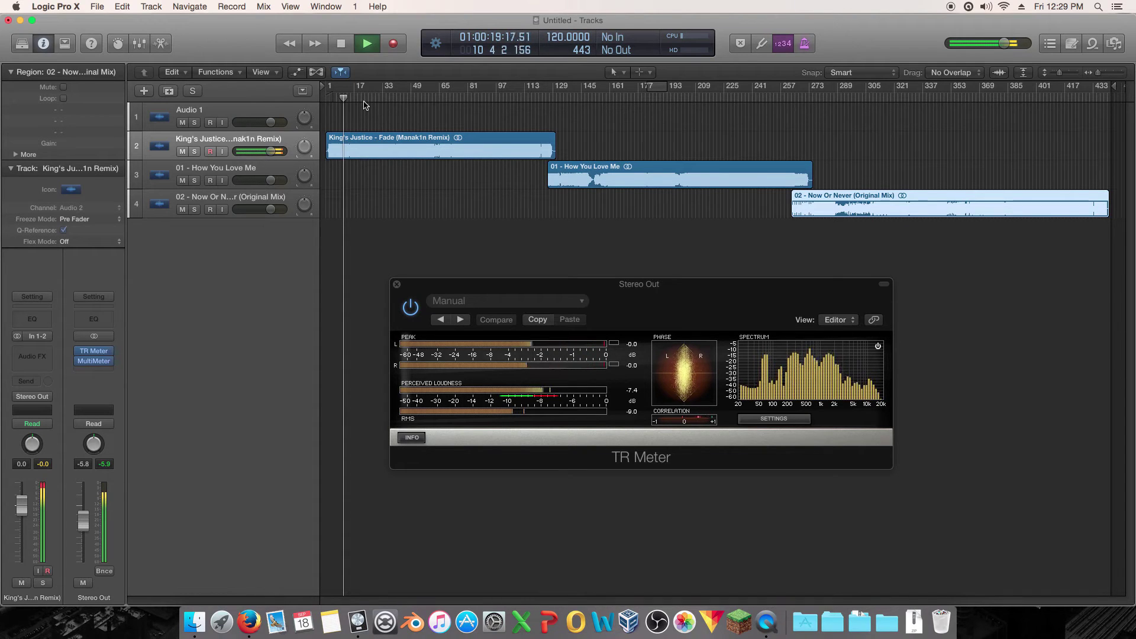
{"action": "key", "text": "space"}
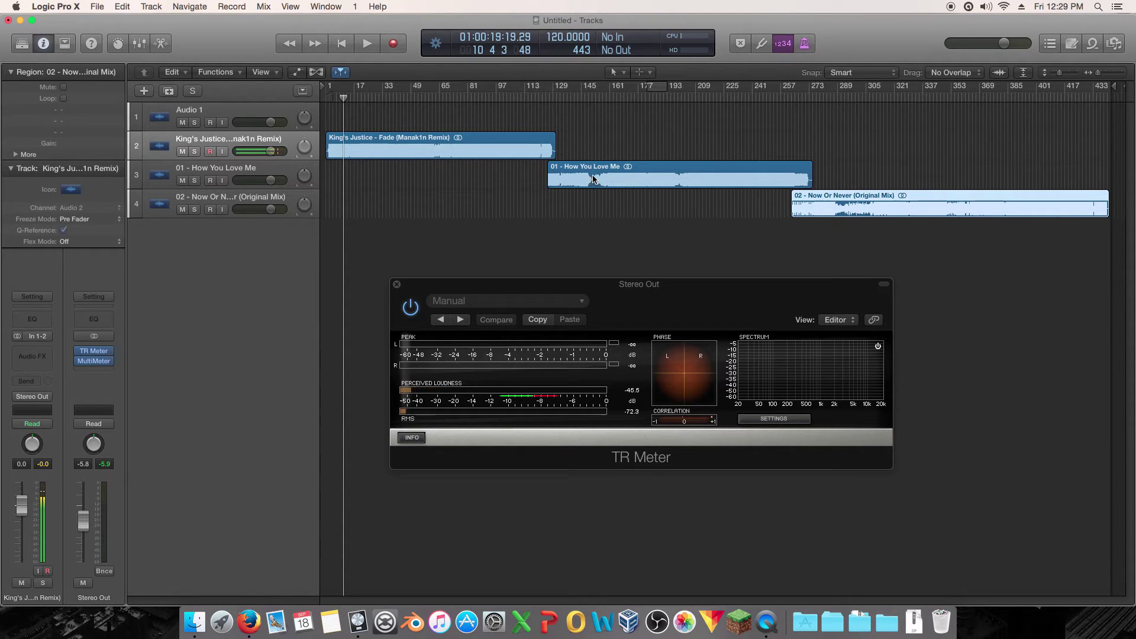
Step: Place the playhead at bar 159 and at bar 298, and reposition the TR Meter window slightly below the tracks
{"action": "left_click_drag", "start_coordinate": [589, 92], "coordinate": [606, 96]}
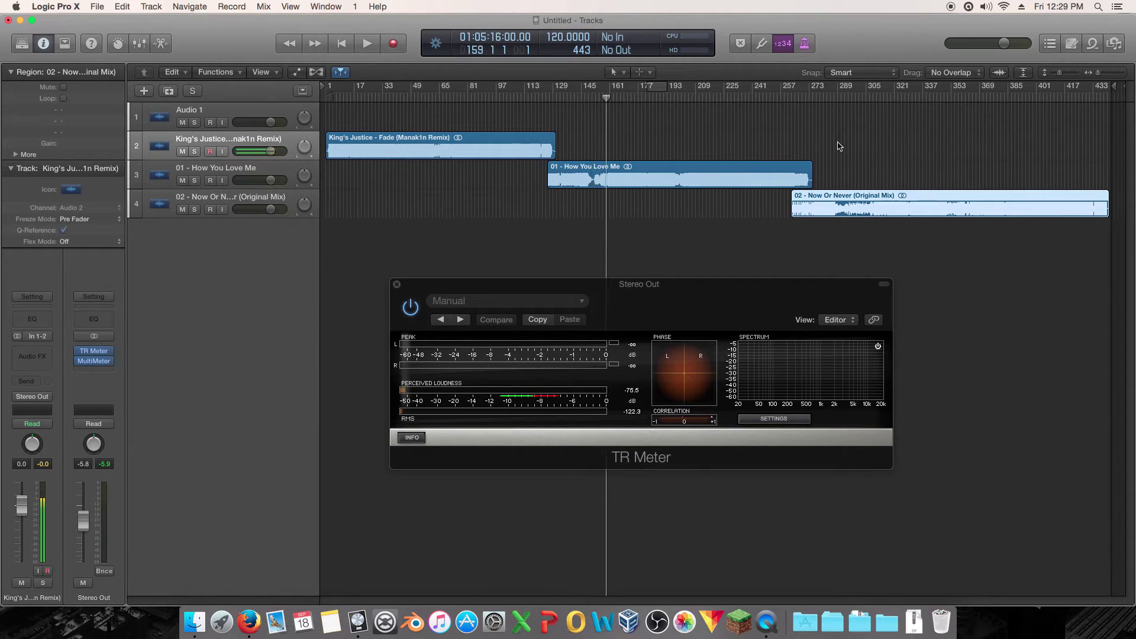
{"action": "mouse_move", "coordinate": [864, 98]}
{"action": "left_mouse_down"}
{"action": "mouse_move", "coordinate": [842, 99]}
{"action": "mouse_move", "coordinate": [852, 102]}
{"action": "left_mouse_up"}
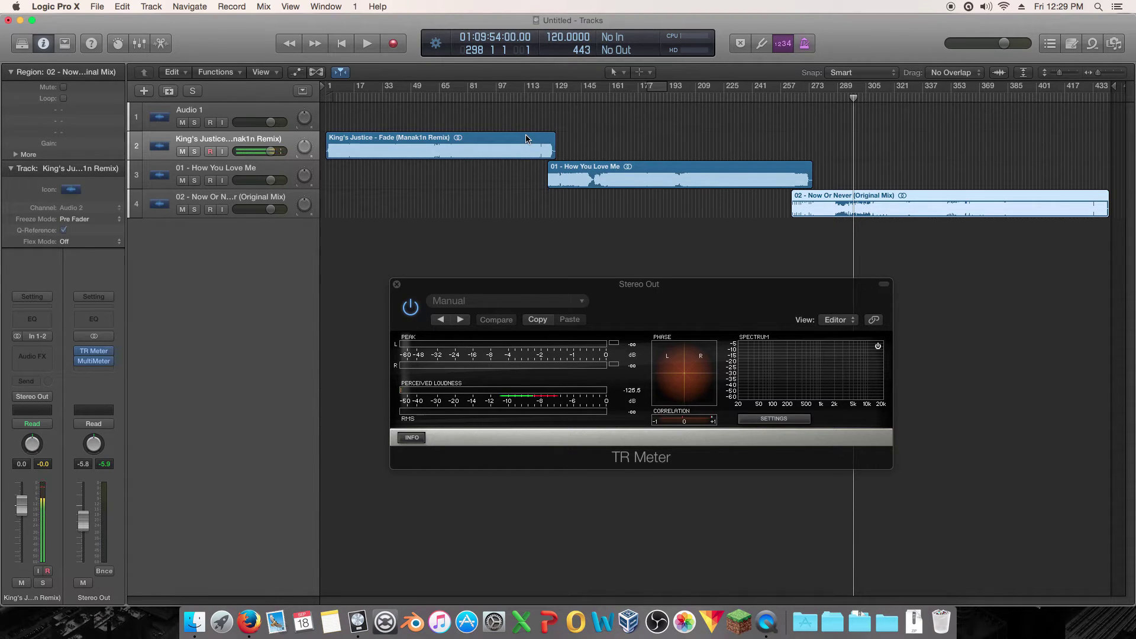
{"action": "left_click_drag", "start_coordinate": [573, 284], "coordinate": [491, 252]}
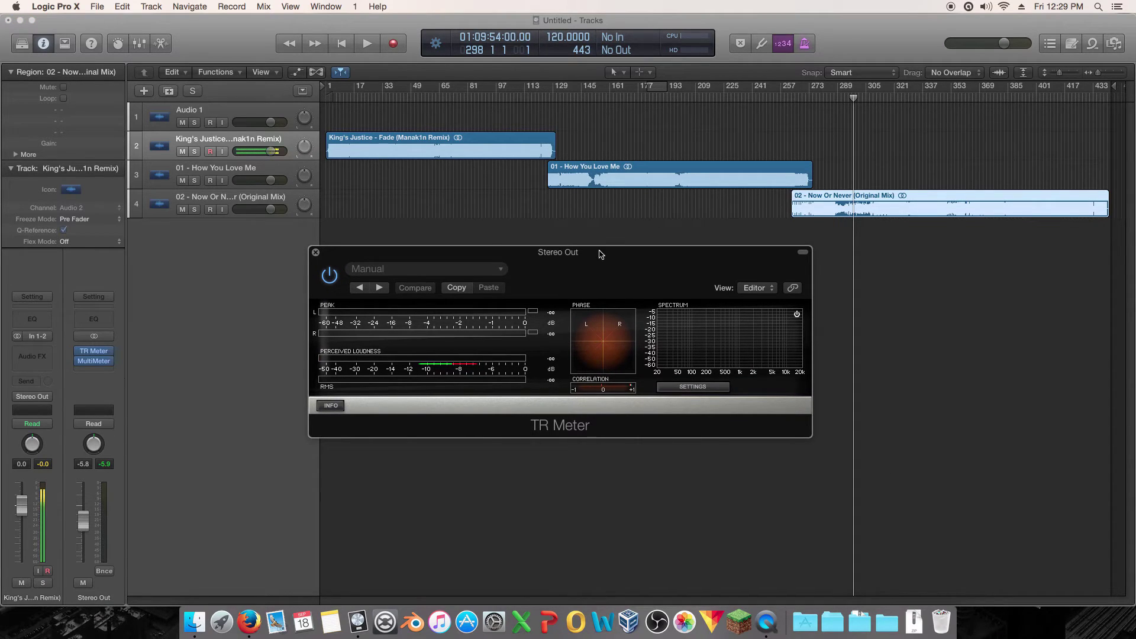
{"action": "left_click_drag", "start_coordinate": [601, 254], "coordinate": [646, 268]}
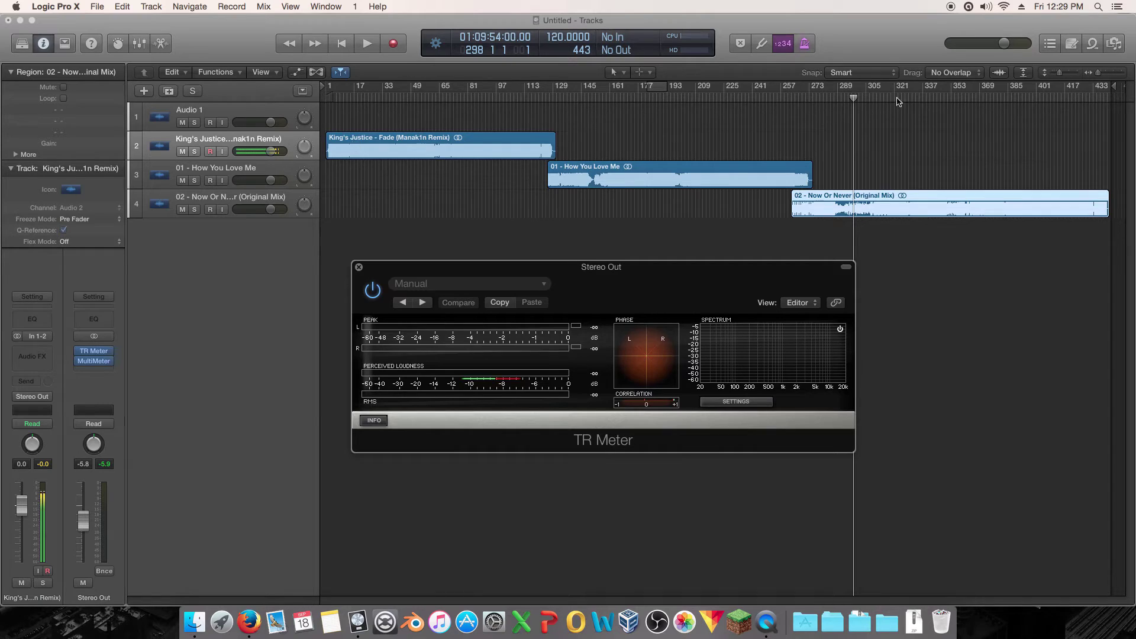
Step: Place the playhead at bar 289 in Now Or Never and at bar 126 near the start of How You Love Me
{"action": "left_click_drag", "start_coordinate": [854, 99], "coordinate": [837, 99]}
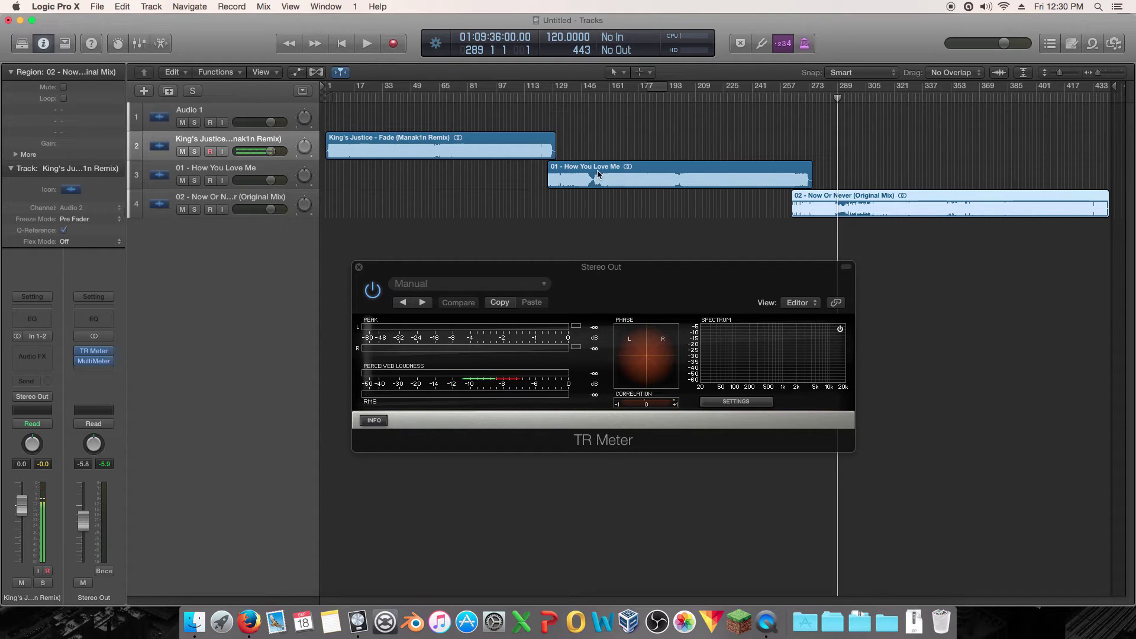
{"action": "mouse_move", "coordinate": [469, 273]}
{"action": "left_mouse_down"}
{"action": "mouse_move", "coordinate": [423, 266]}
{"action": "mouse_move", "coordinate": [485, 272]}
{"action": "left_mouse_up"}
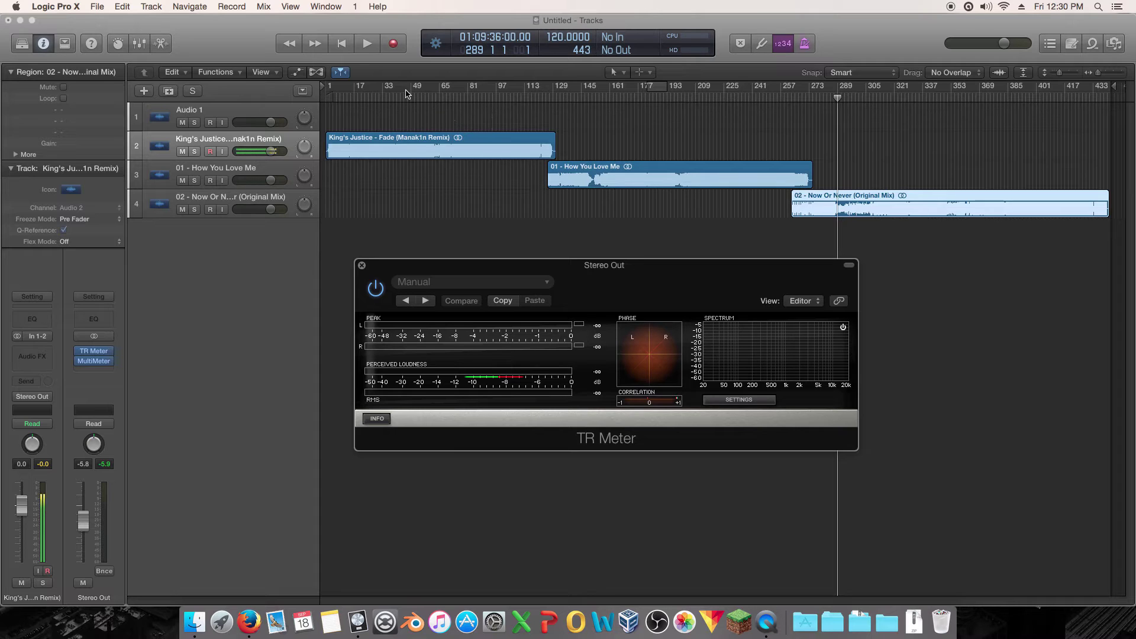
{"action": "left_click_drag", "start_coordinate": [406, 94], "coordinate": [548, 94]}
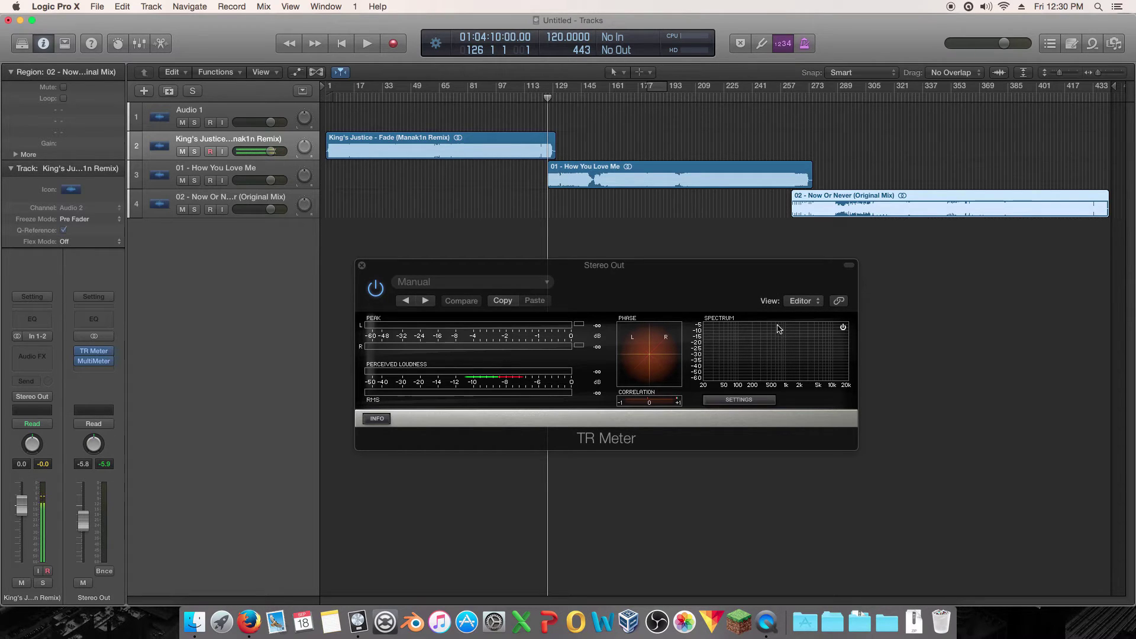
Step: Set the TR Meter spectrum analyzer's tilt to 3 dB
{"action": "left_click", "coordinate": [736, 400]}
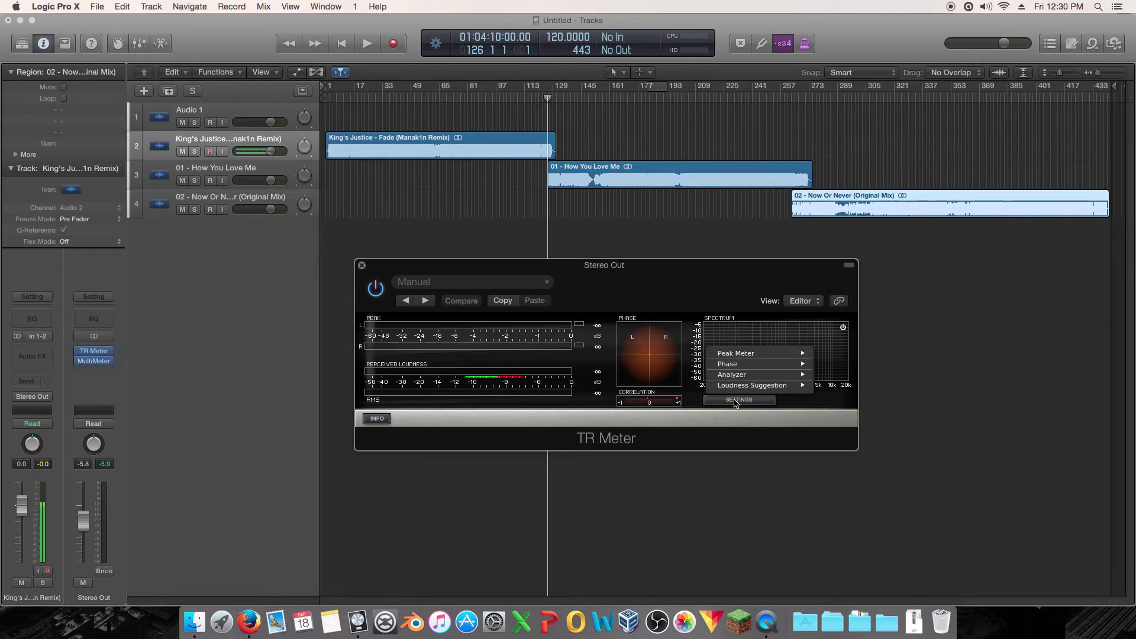
{"action": "mouse_move", "coordinate": [752, 378]}
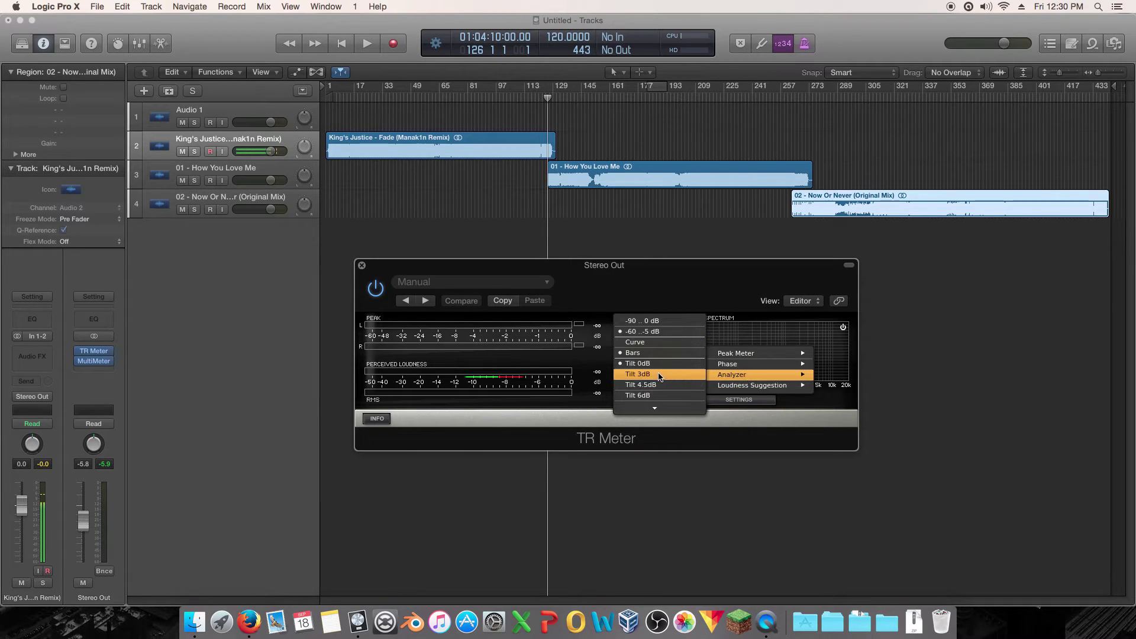
{"action": "left_click", "coordinate": [659, 375]}
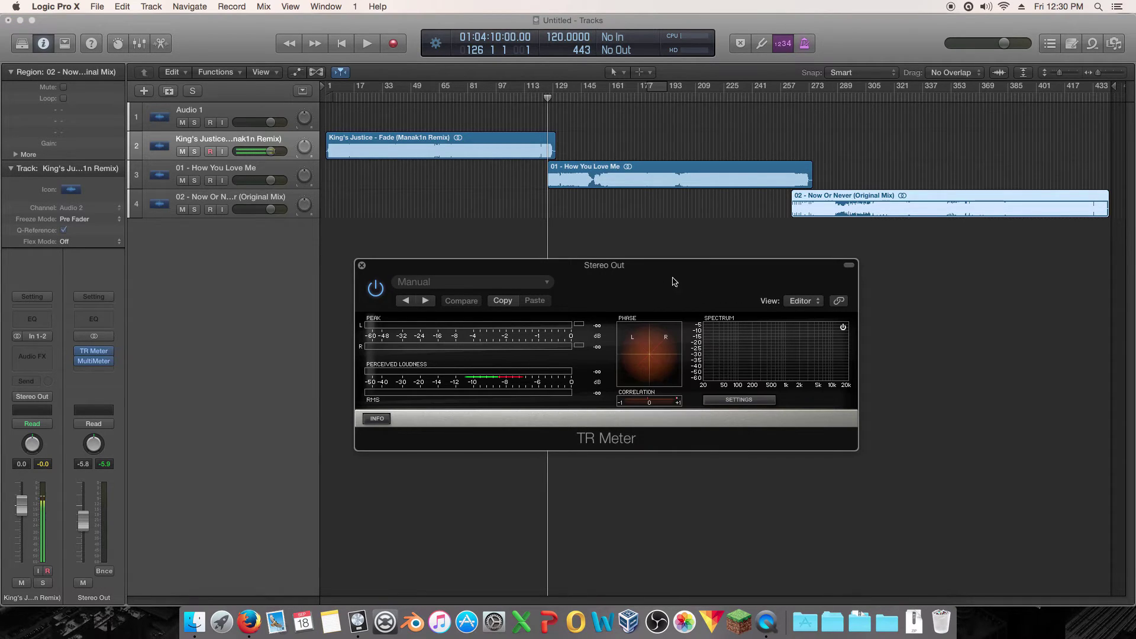
Step: Shift the TR Meter window further left and play the Fade remix around bar 50 to examine its tilted spectrum, and stop
{"action": "left_click_drag", "start_coordinate": [674, 281], "coordinate": [552, 284]}
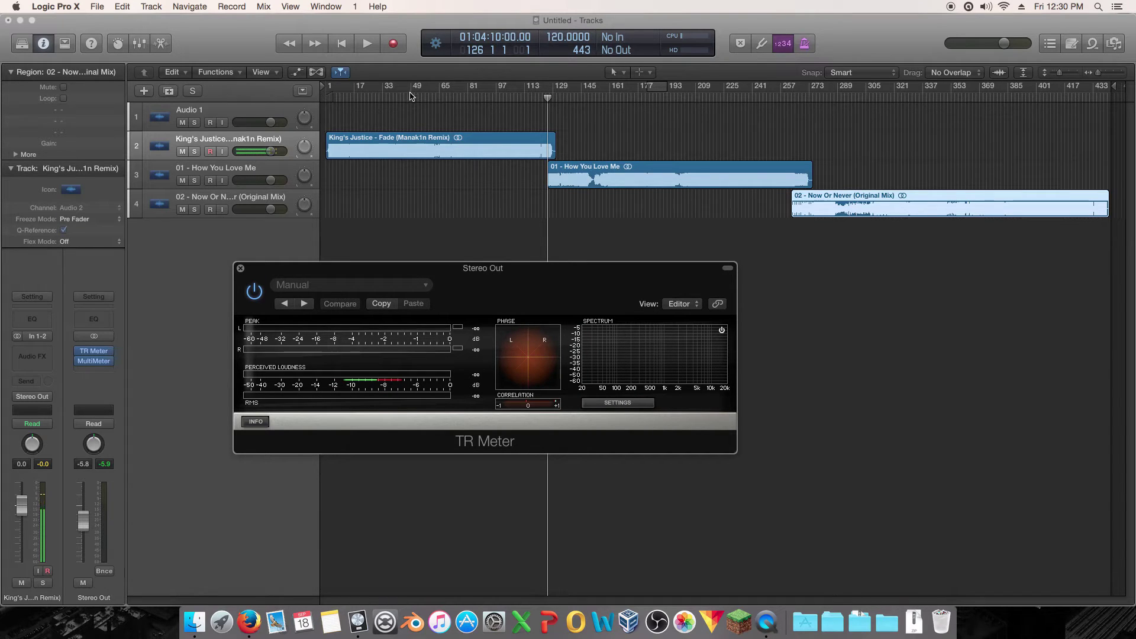
{"action": "left_click", "coordinate": [410, 95]}
{"action": "key", "text": "space"}
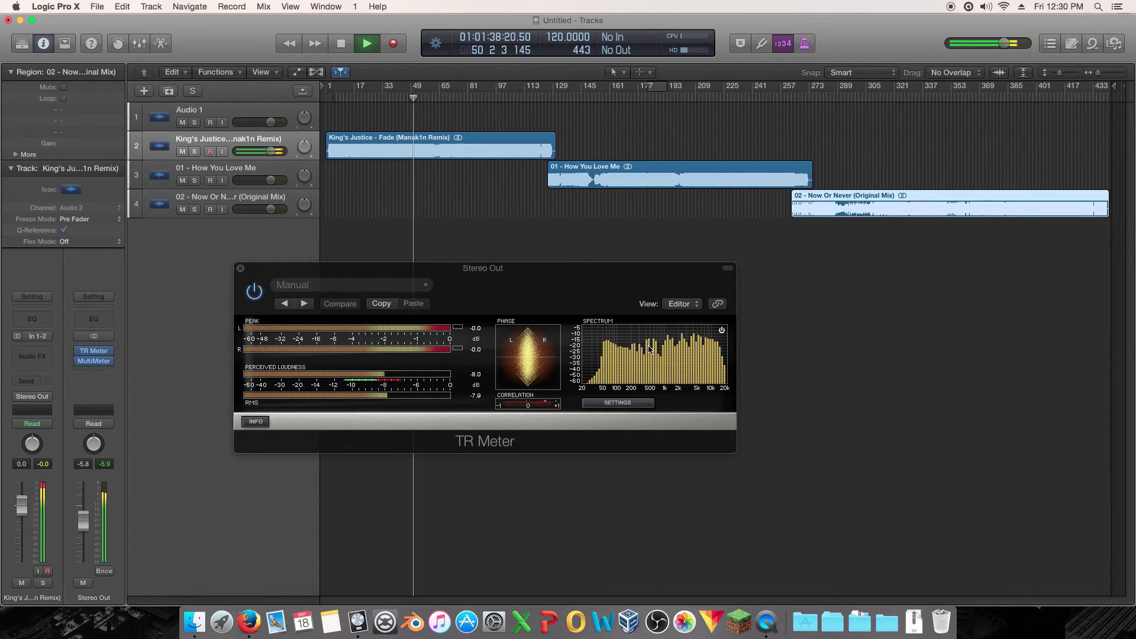
{"action": "key", "text": "space"}
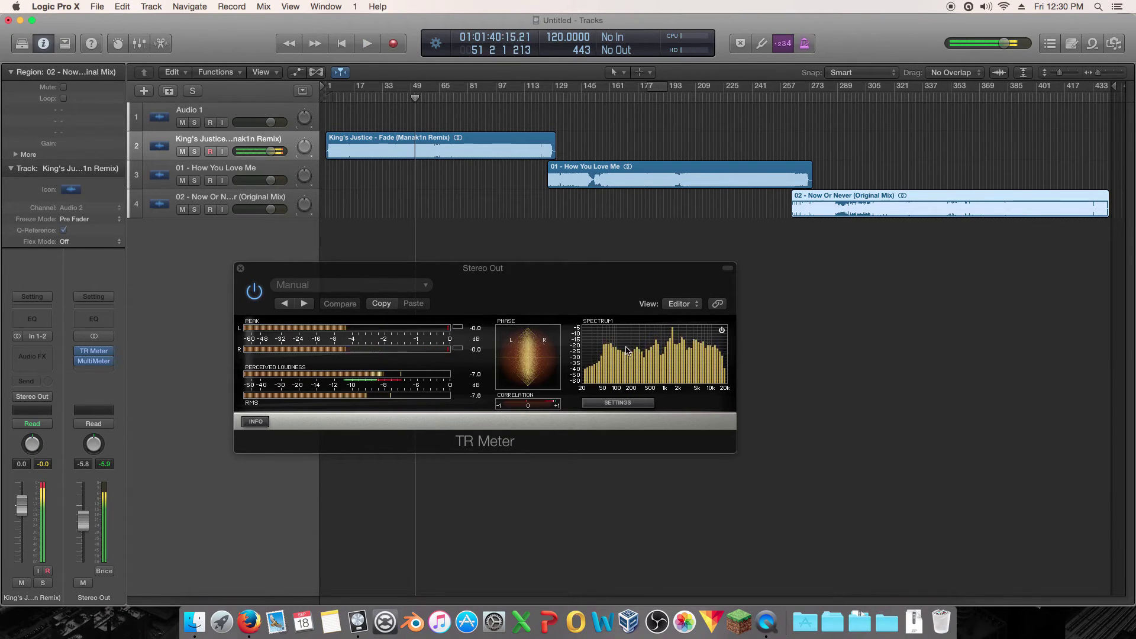
Step: Set the TR Meter spectrum analyzer's tilt back to 0 dB
{"action": "left_click", "coordinate": [628, 403]}
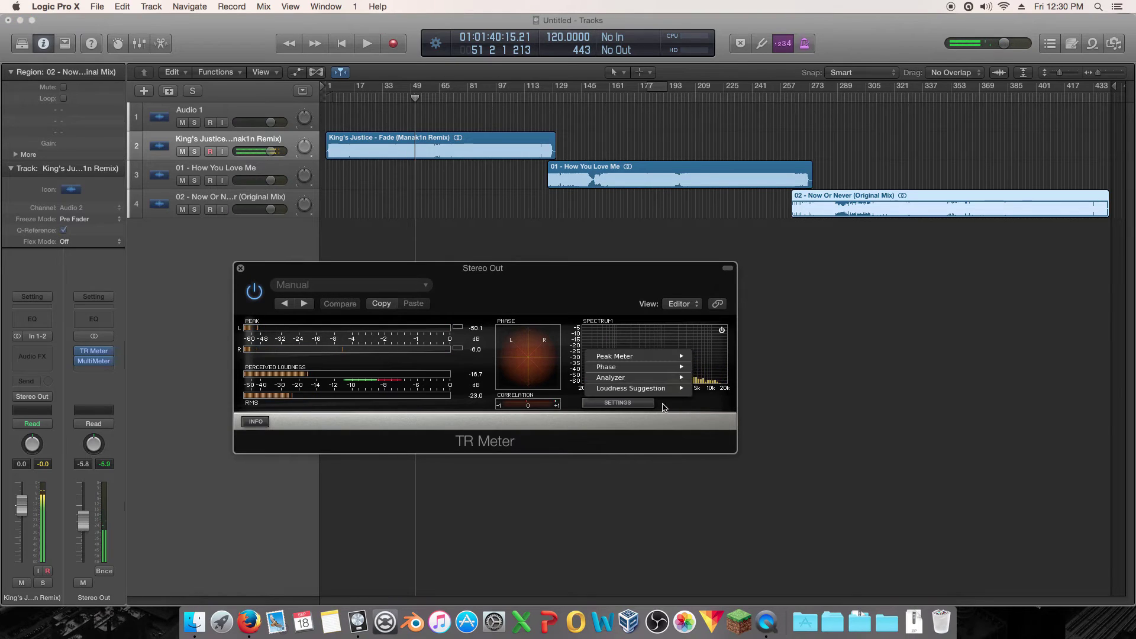
{"action": "mouse_move", "coordinate": [669, 375]}
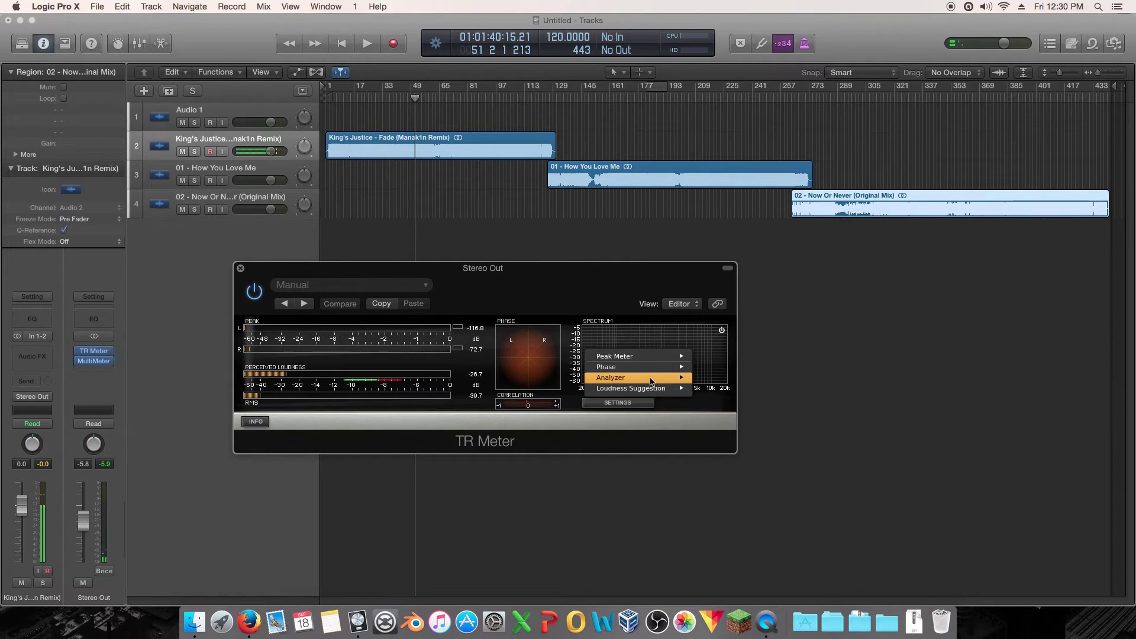
{"action": "left_click", "coordinate": [539, 368]}
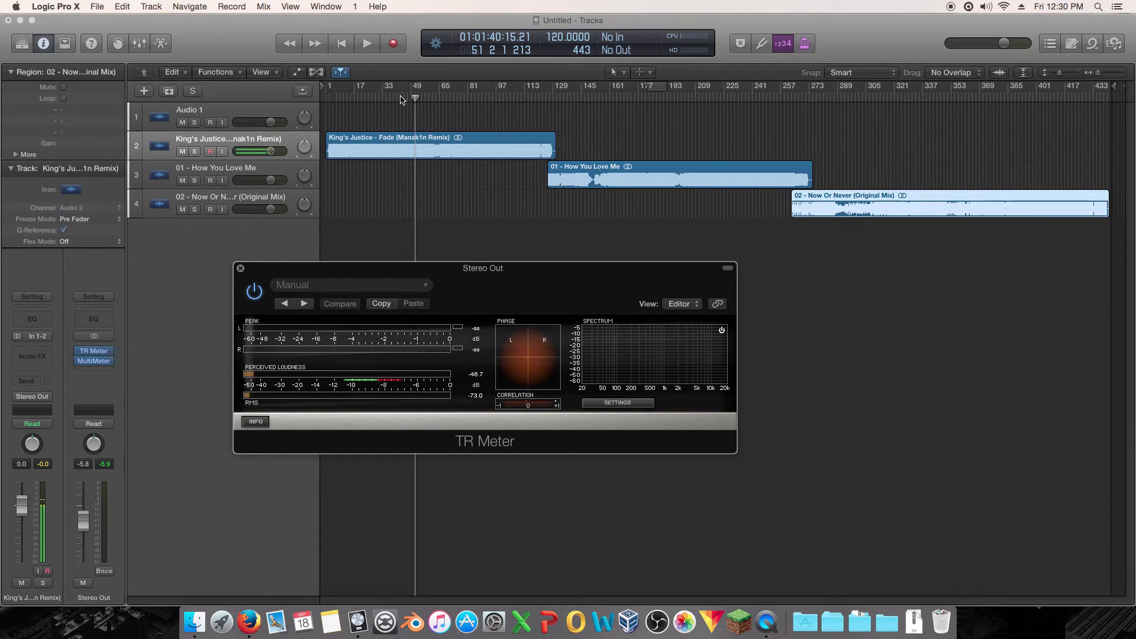
Step: Play the Fade remix around bar 43 and How You Love Me around bars 175 and 184 to compare their spectrums
{"action": "left_click", "coordinate": [400, 99]}
{"action": "key", "text": "space"}
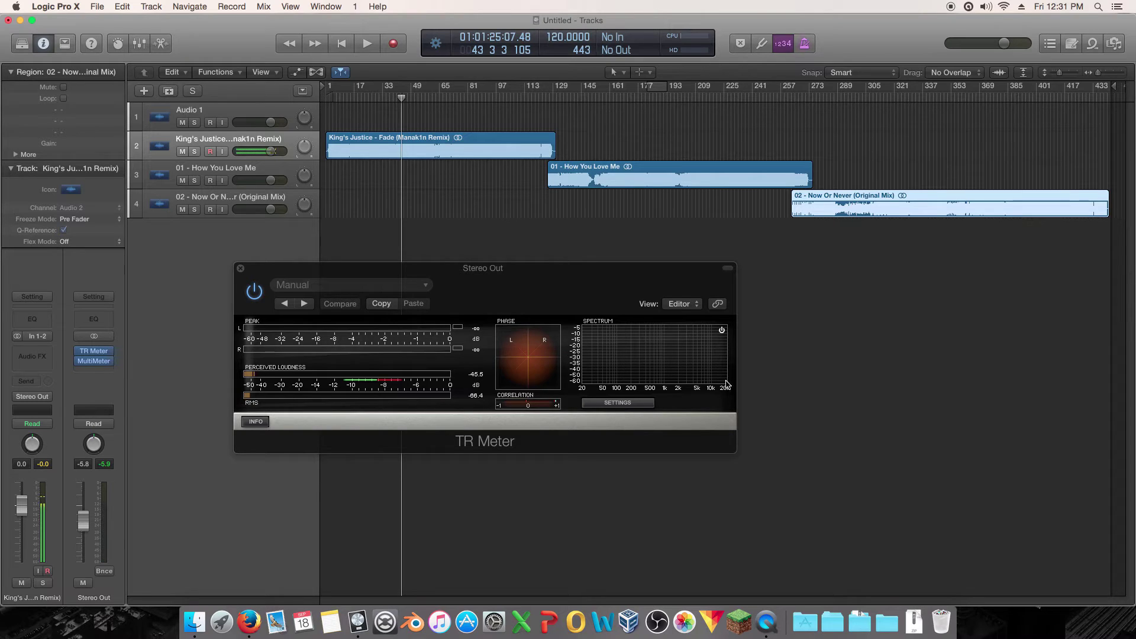
{"action": "left_click", "coordinate": [393, 98]}
{"action": "key", "text": "space"}
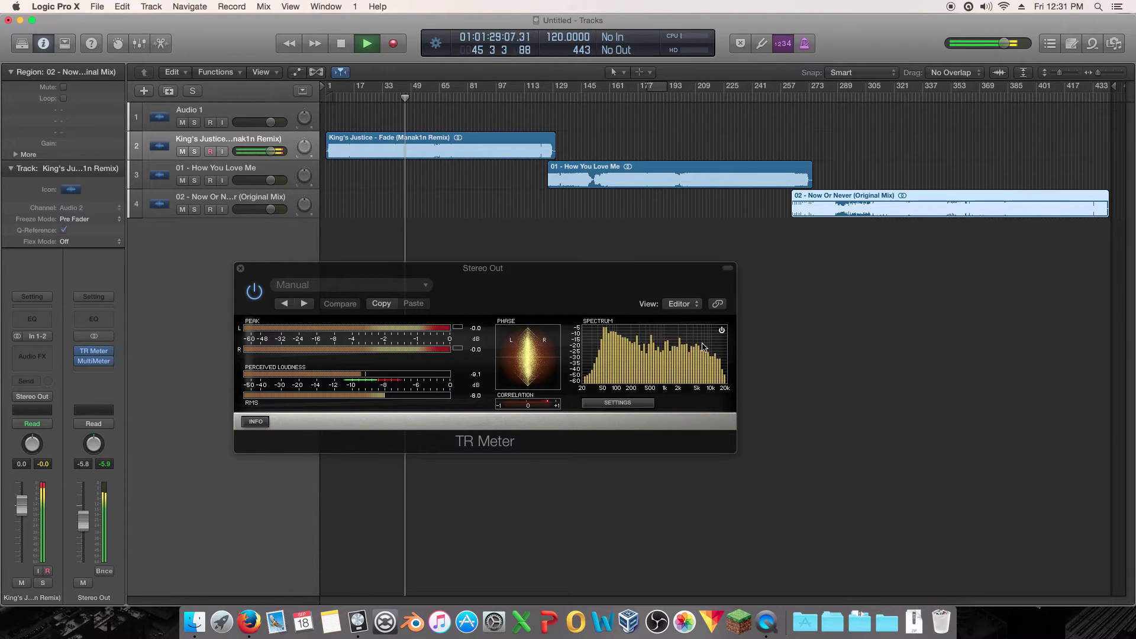
{"action": "left_click", "coordinate": [634, 97]}
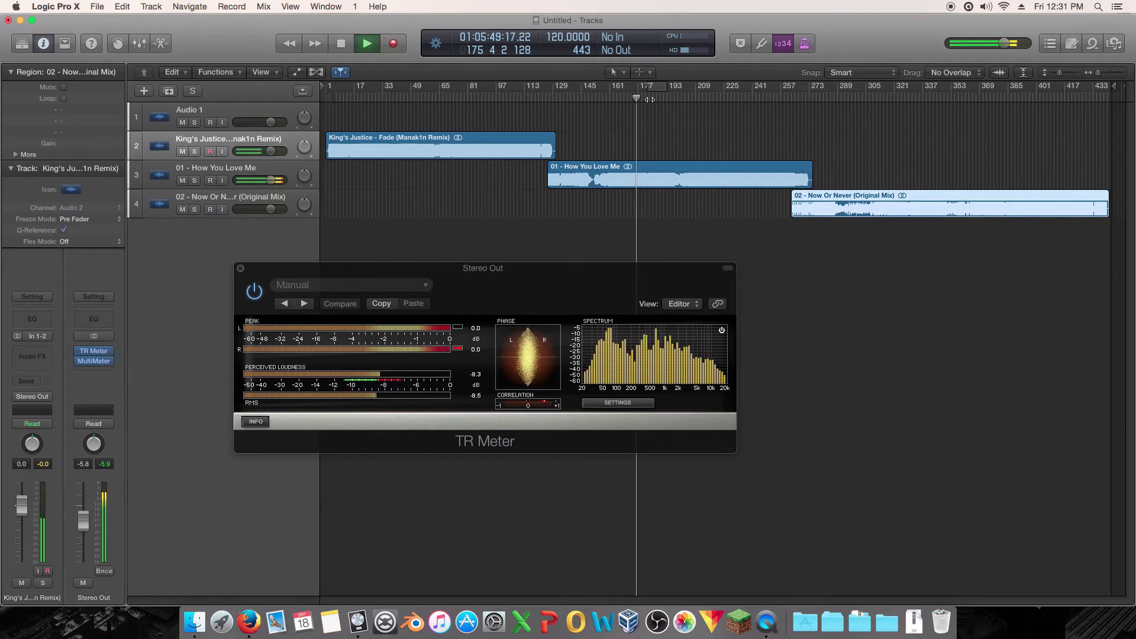
{"action": "left_click", "coordinate": [650, 99]}
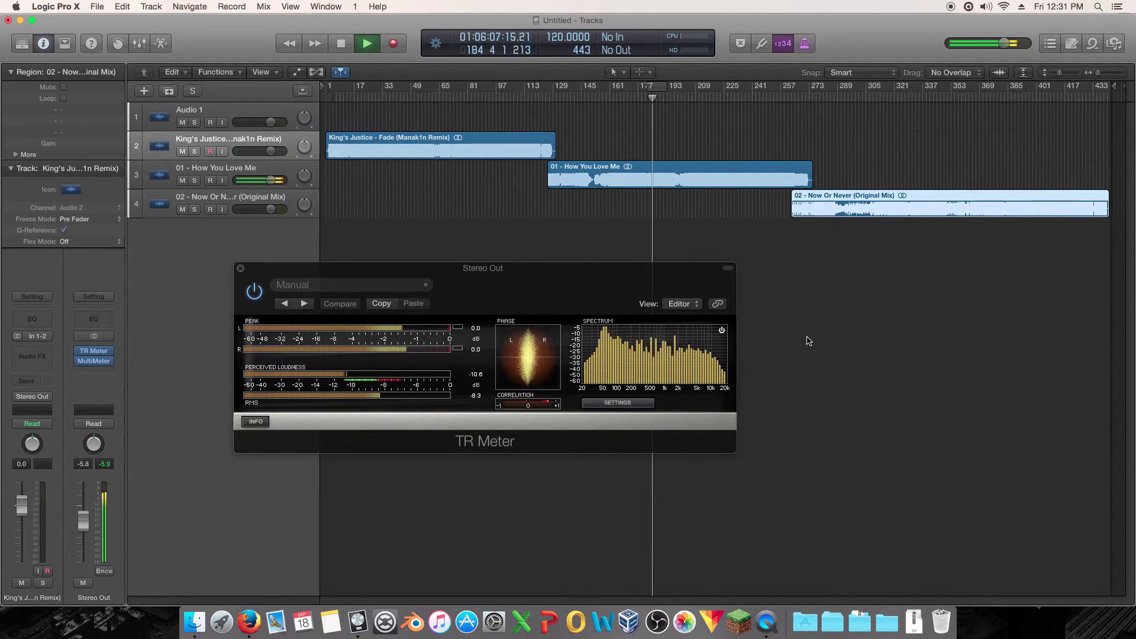
Step: Play Now Or Never around bar 340 to examine its spectrum, stop, and select the Fade and How You Love Me regions
{"action": "left_click", "coordinate": [919, 97]}
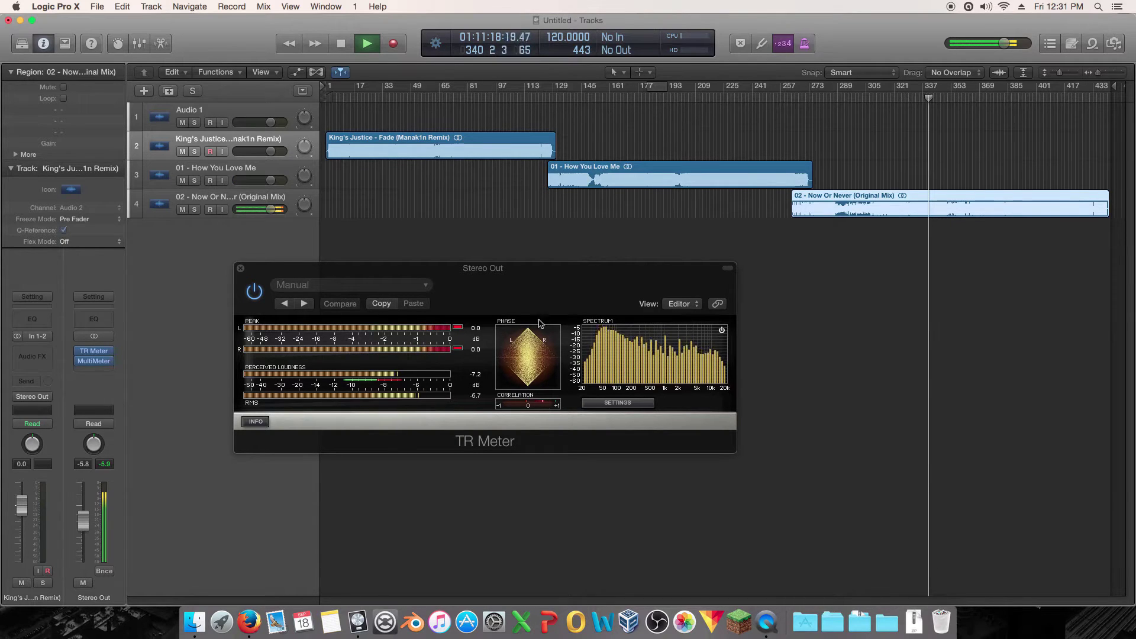
{"action": "key", "text": "space"}
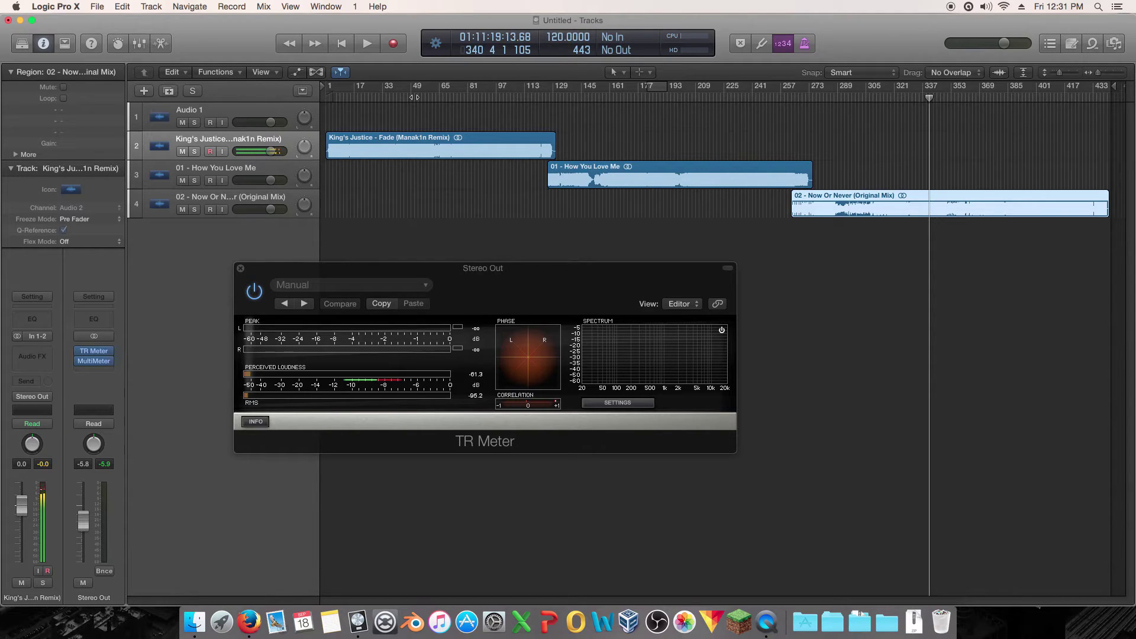
{"action": "left_click_drag", "start_coordinate": [699, 128], "coordinate": [492, 219]}
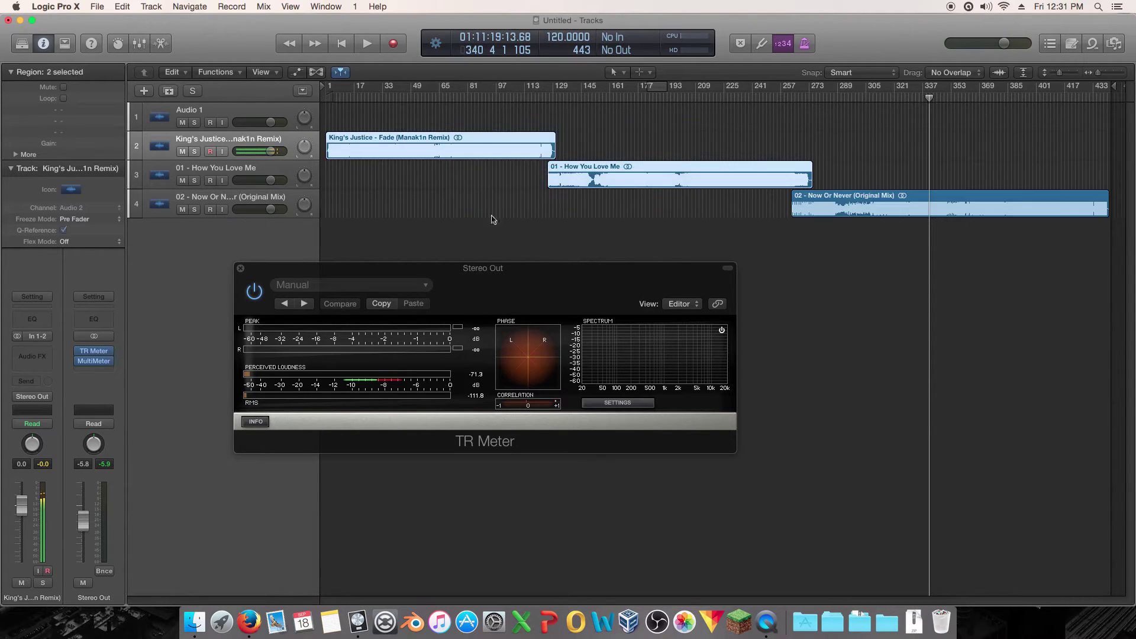
Step: Play the Fade remix around bar 50, How You Love Me around bars 183 to 207 and Now Or Never around bar 342 to compare spectrums
{"action": "left_click", "coordinate": [825, 204]}
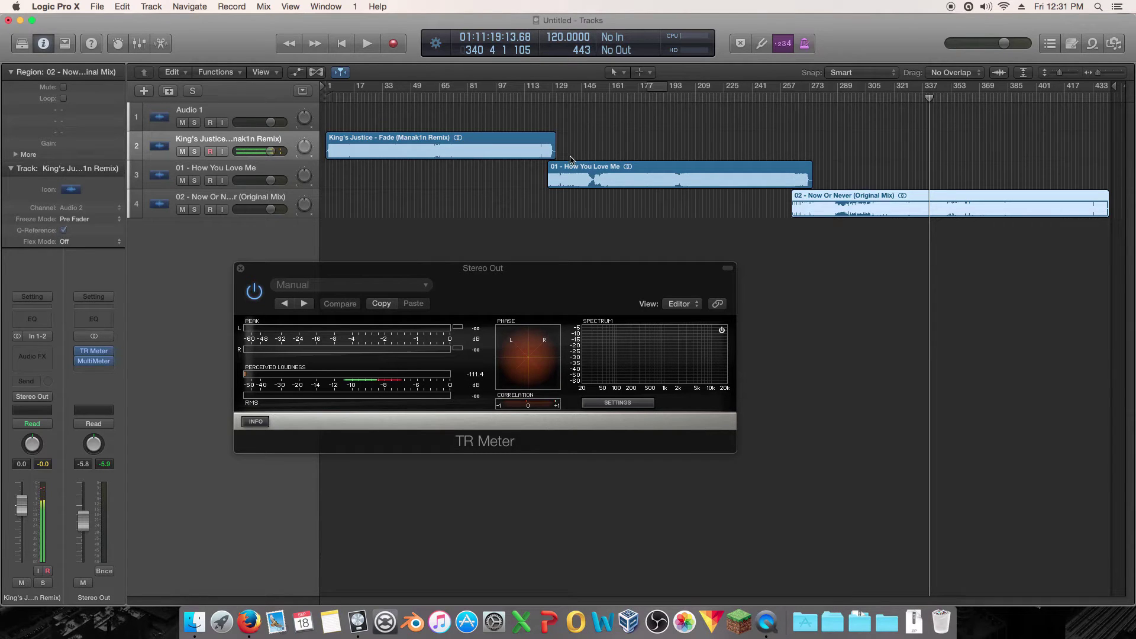
{"action": "double_click", "coordinate": [416, 96]}
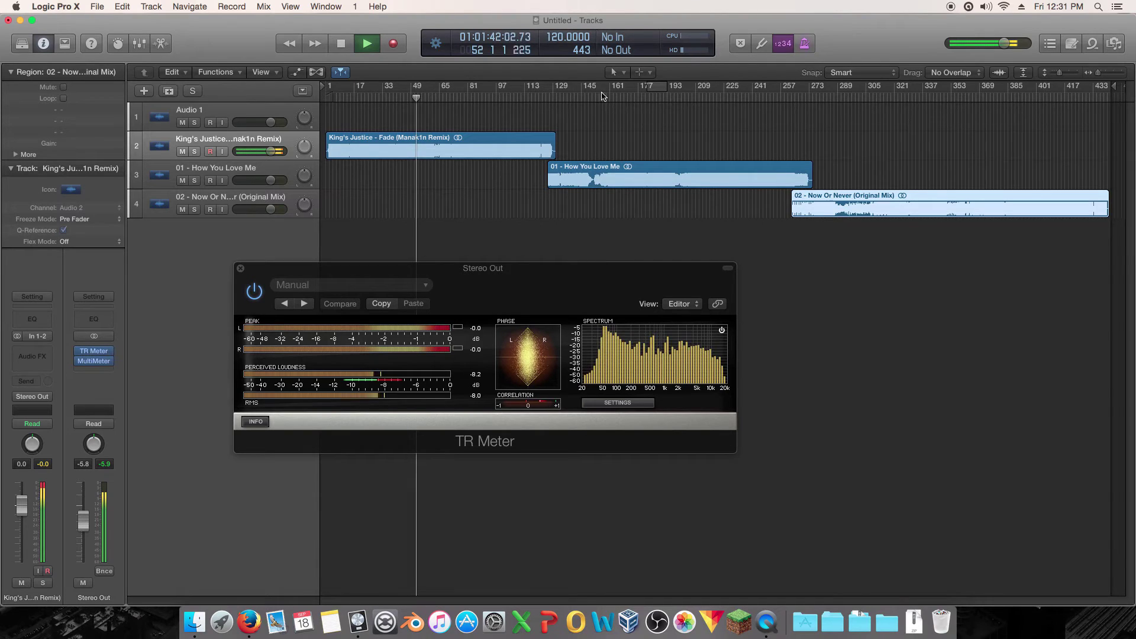
{"action": "left_click", "coordinate": [695, 96]}
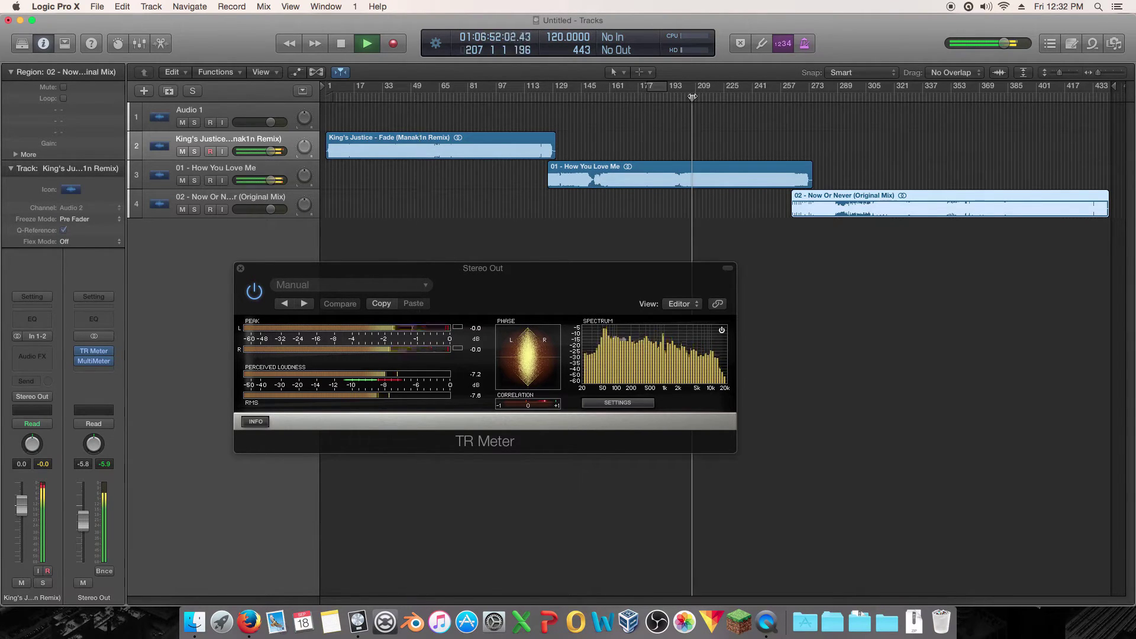
{"action": "left_click", "coordinate": [664, 94]}
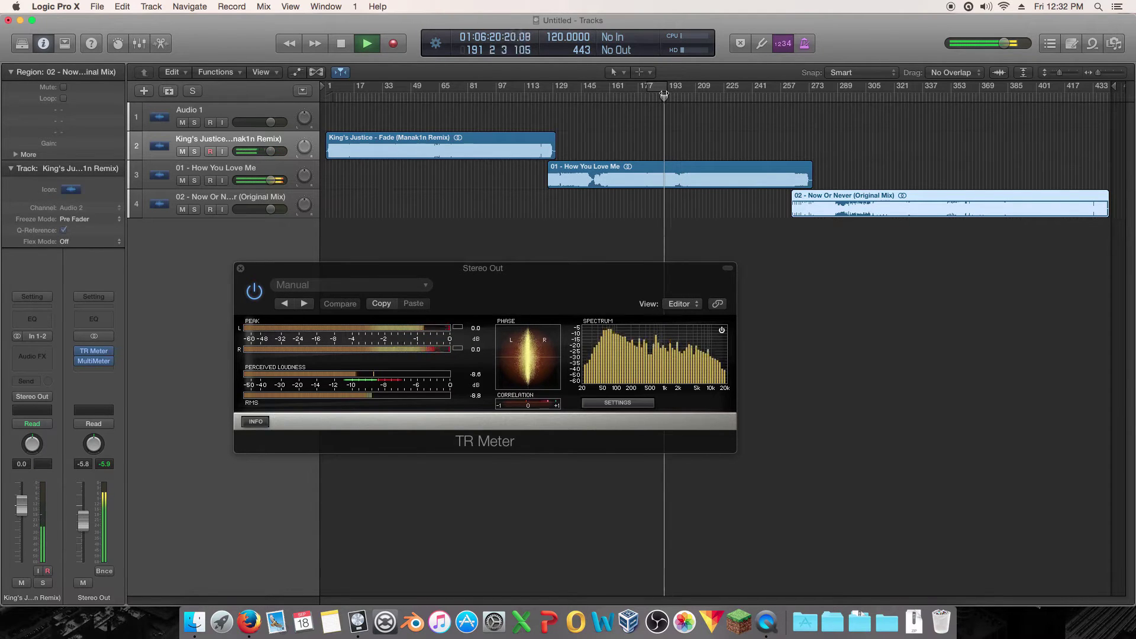
{"action": "left_click", "coordinate": [415, 96]}
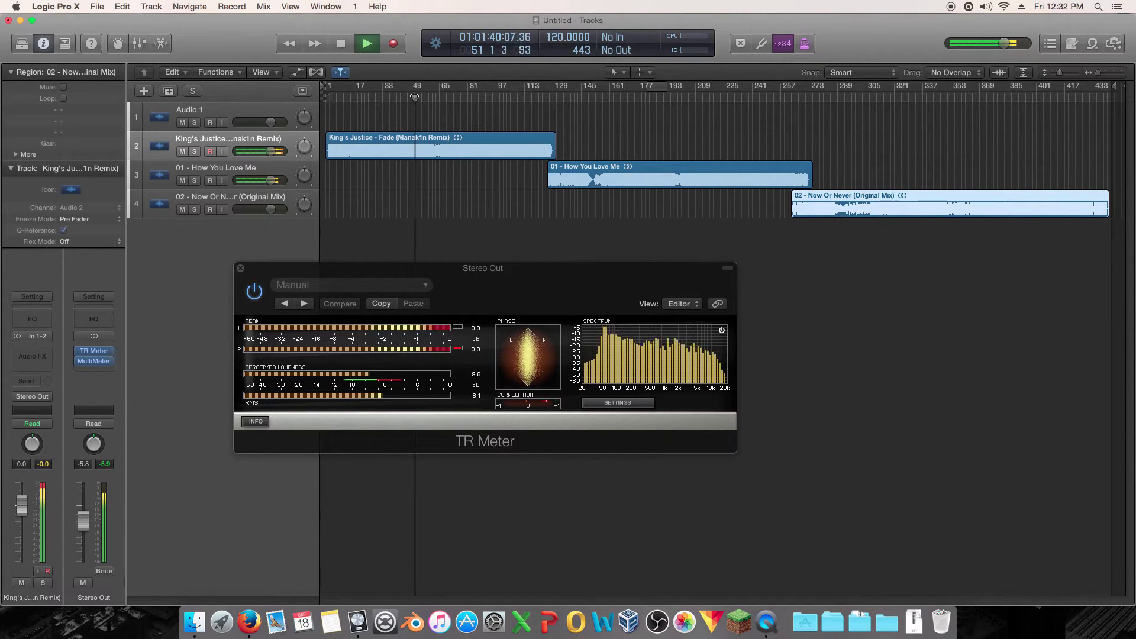
{"action": "left_click", "coordinate": [649, 96]}
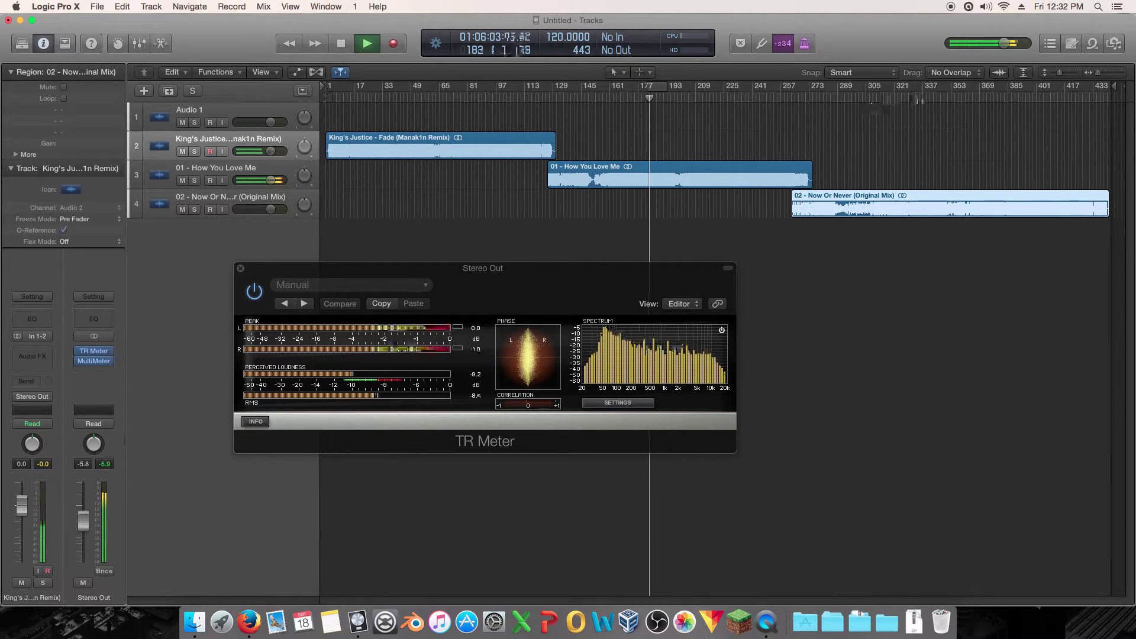
{"action": "left_click", "coordinate": [928, 97]}
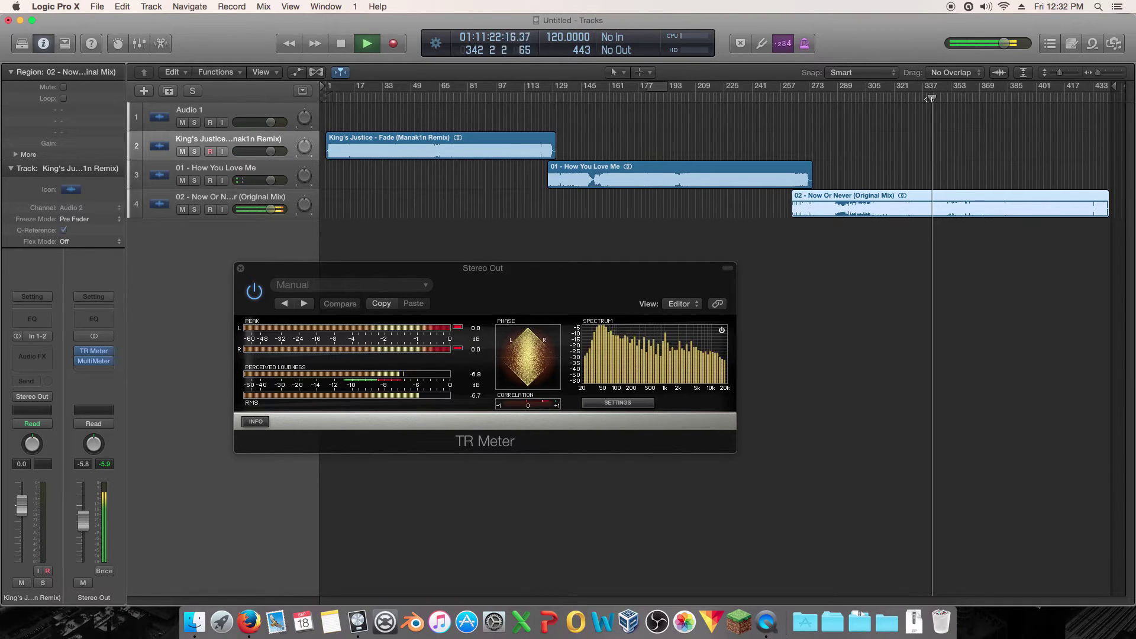
{"action": "key", "text": "space"}
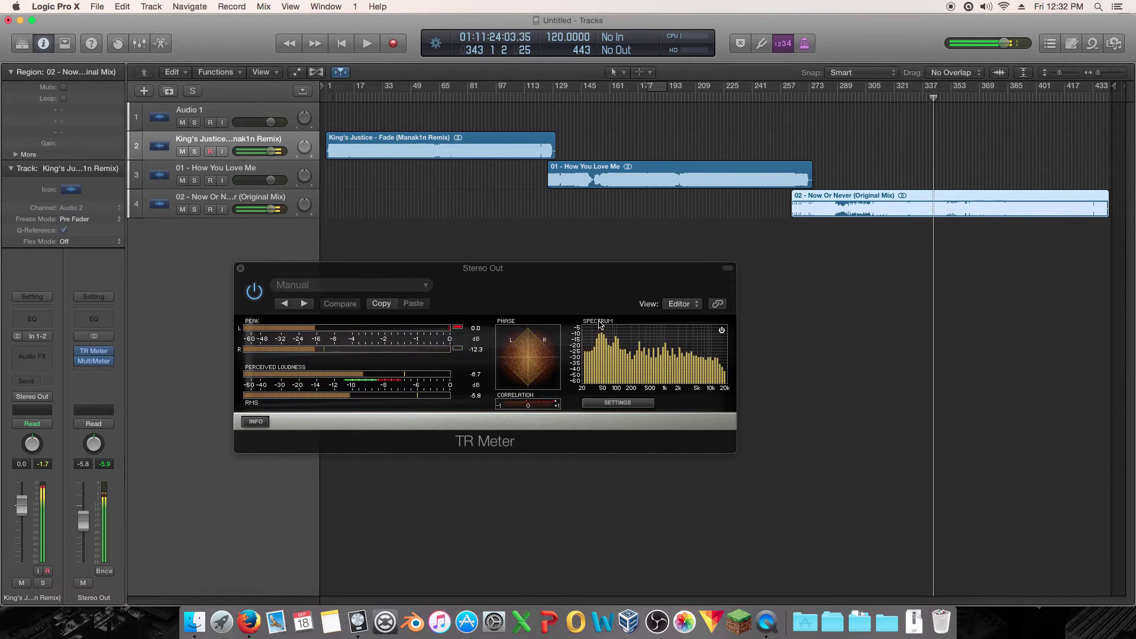
Step: Play How You Love Me at bar 187, the Fade remix around bar 50 and Now Or Never around bar 338, stopping after each
{"action": "left_click", "coordinate": [657, 98]}
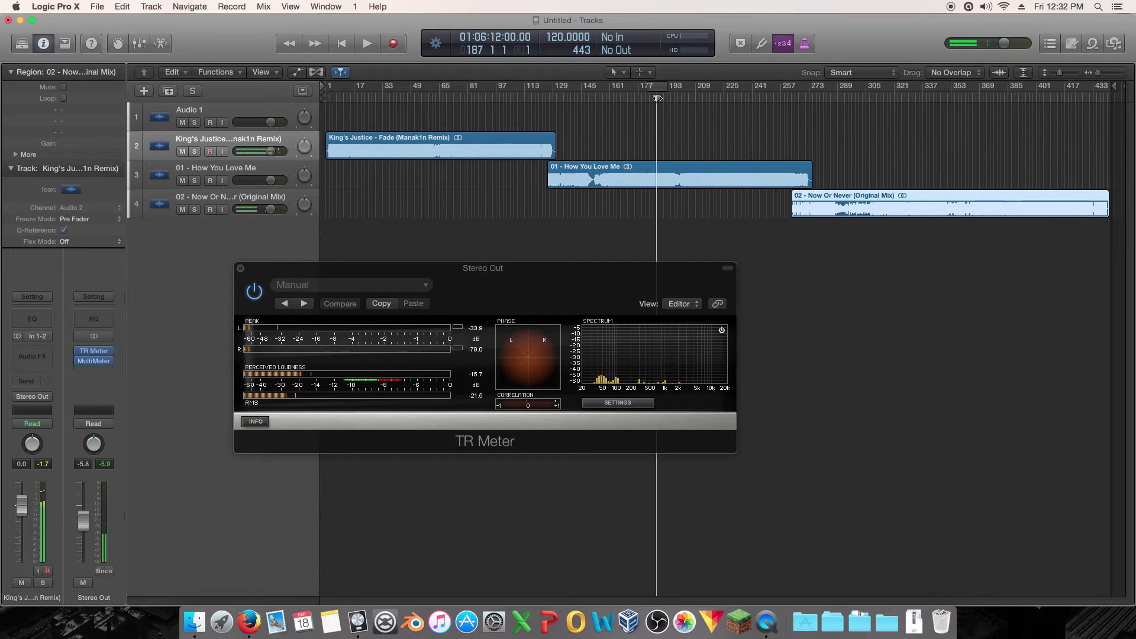
{"action": "key", "text": "space"}
{"action": "key", "text": "space"}
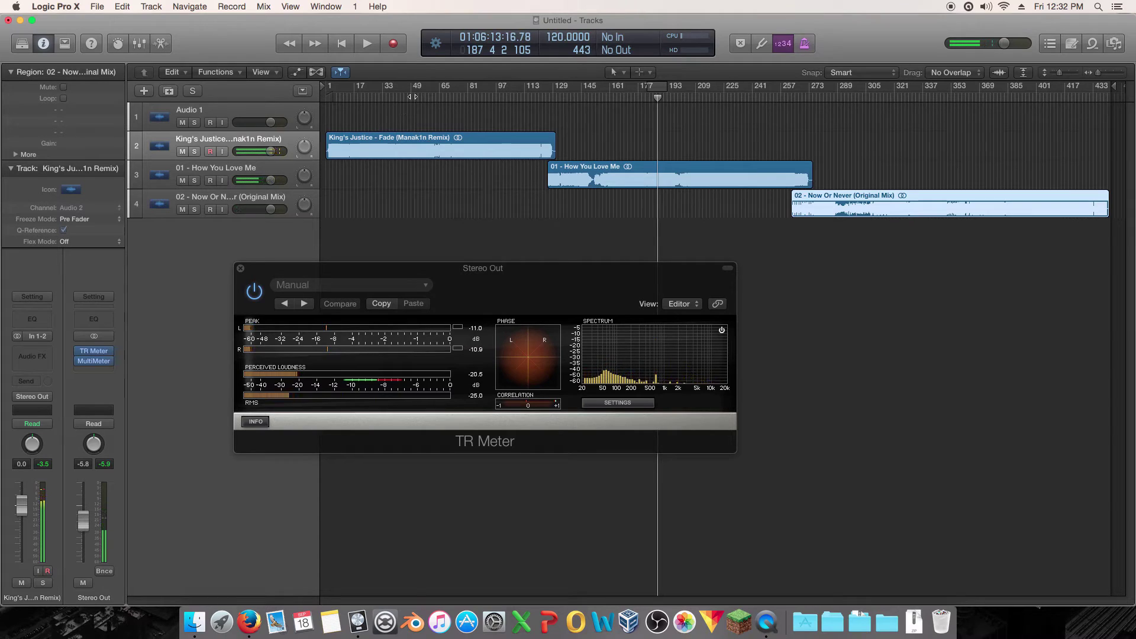
{"action": "left_click", "coordinate": [413, 98]}
{"action": "key", "text": "space"}
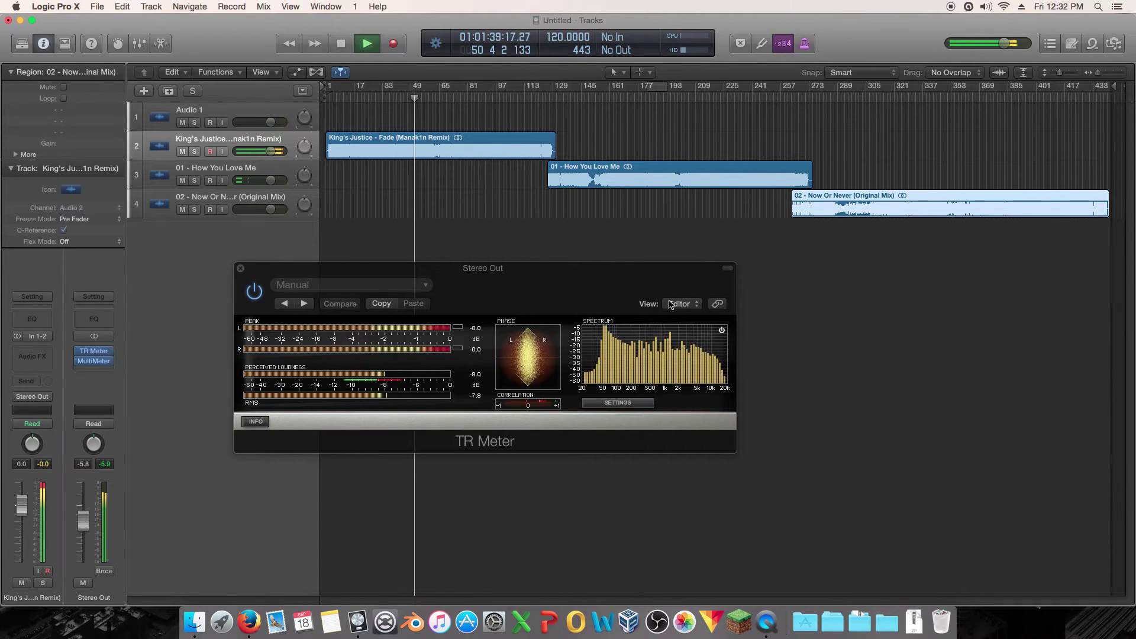
{"action": "key", "text": "space"}
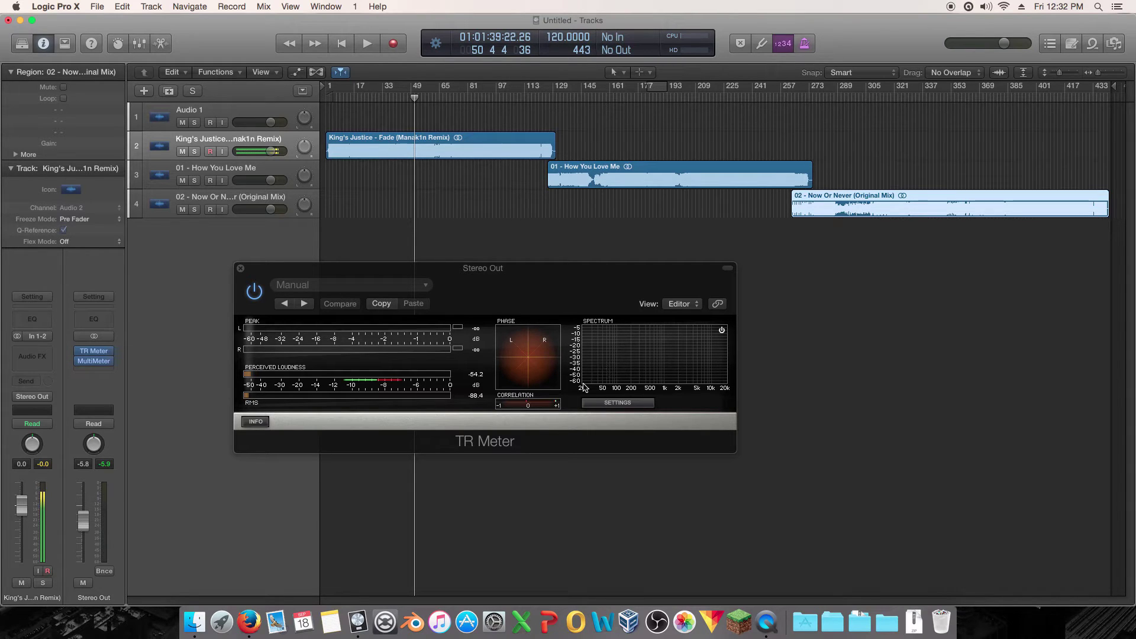
{"action": "left_click", "coordinate": [921, 93]}
{"action": "key", "text": "space"}
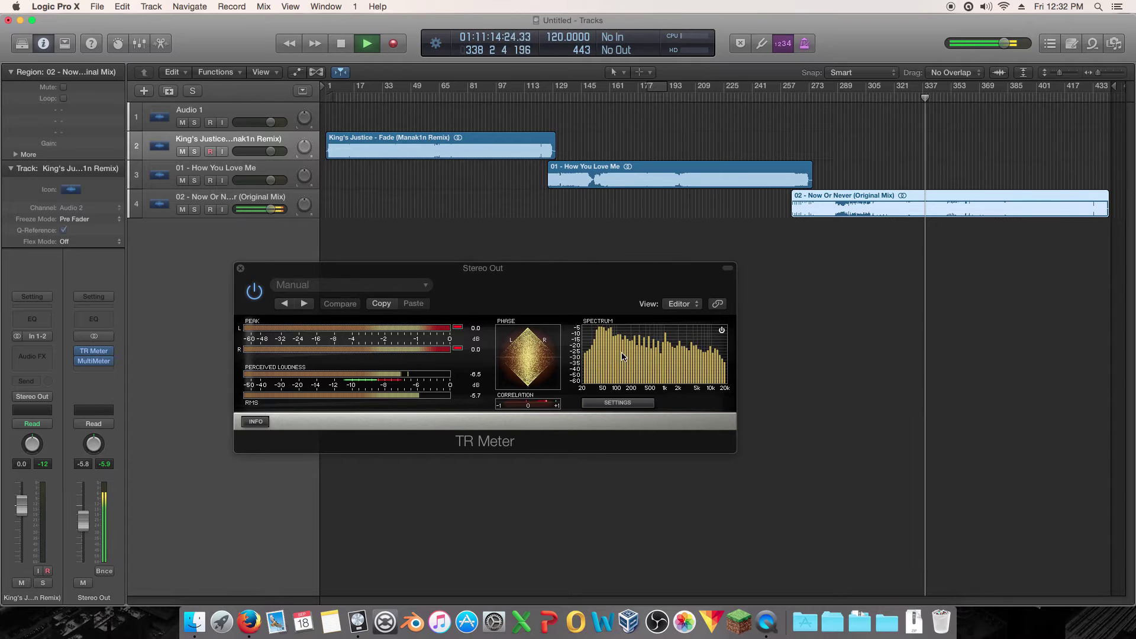
{"action": "key", "text": "space"}
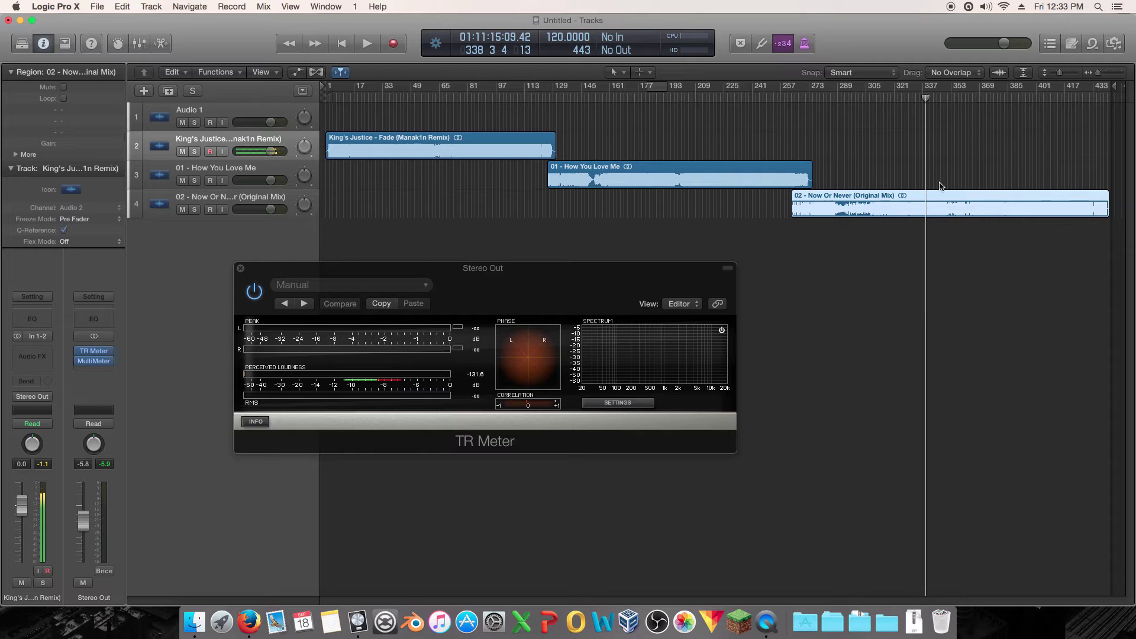
Step: Compare Now Or Never around bar 332, How You Love Me around bar 190 and Fade around bar 50, and park the playhead at bar 175
{"action": "left_click", "coordinate": [916, 85]}
{"action": "key", "text": "space"}
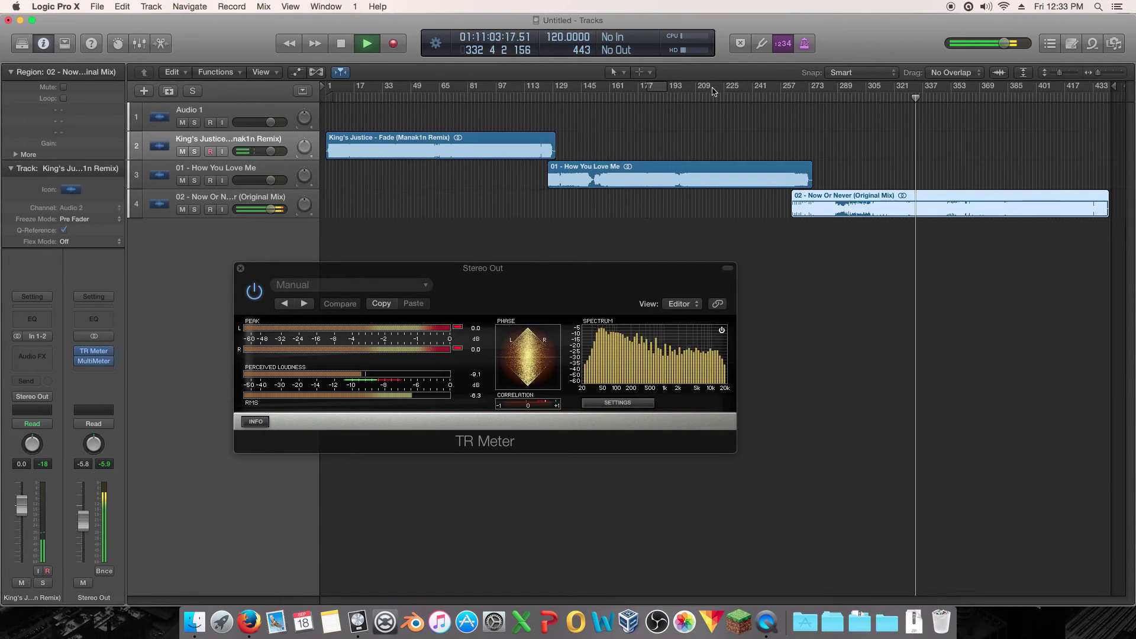
{"action": "left_click", "coordinate": [656, 98]}
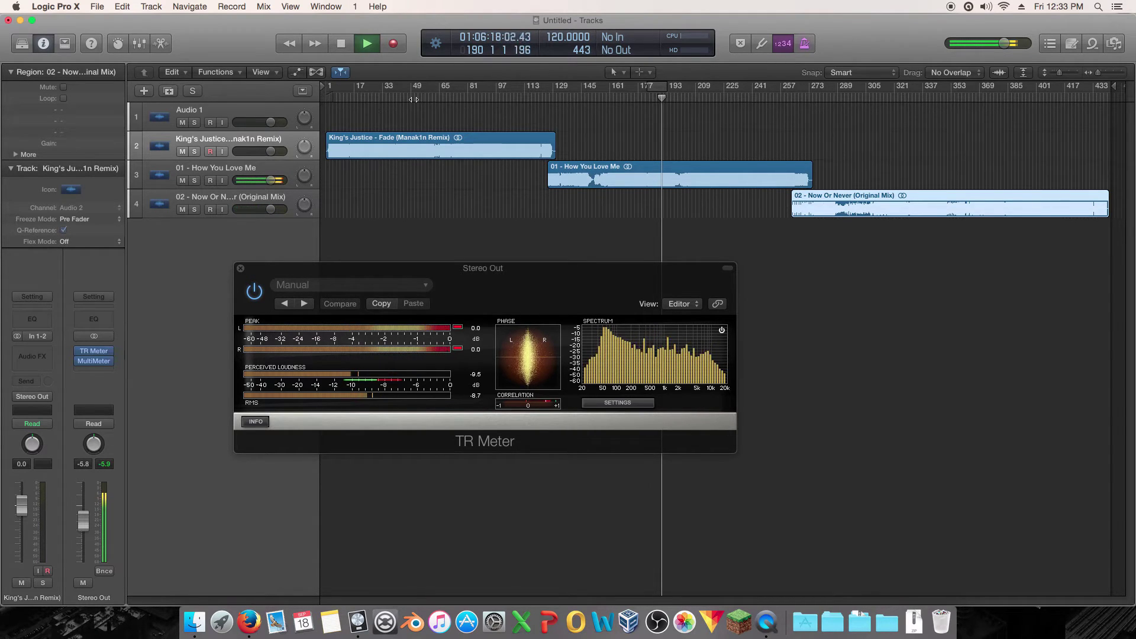
{"action": "left_click", "coordinate": [414, 98]}
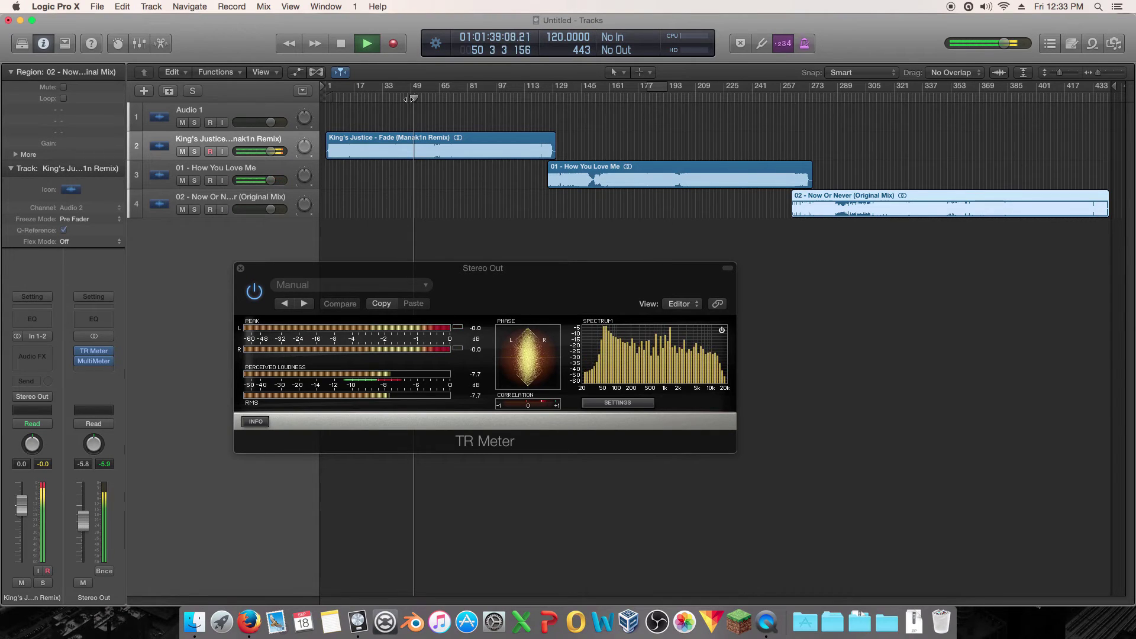
{"action": "key", "text": "space"}
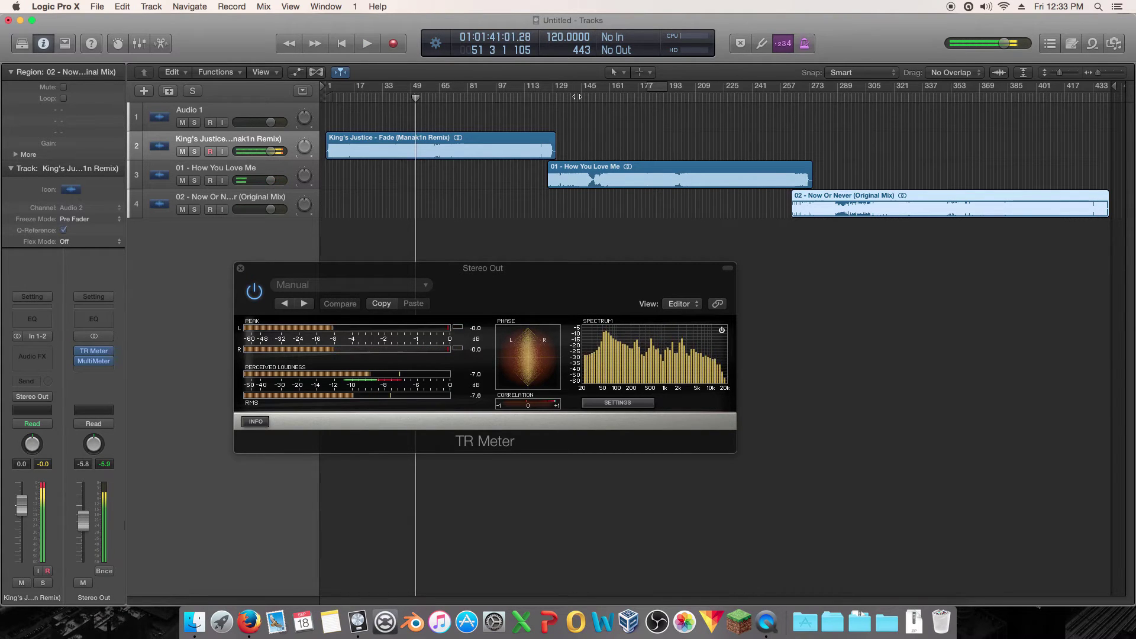
{"action": "left_click", "coordinate": [609, 177]}
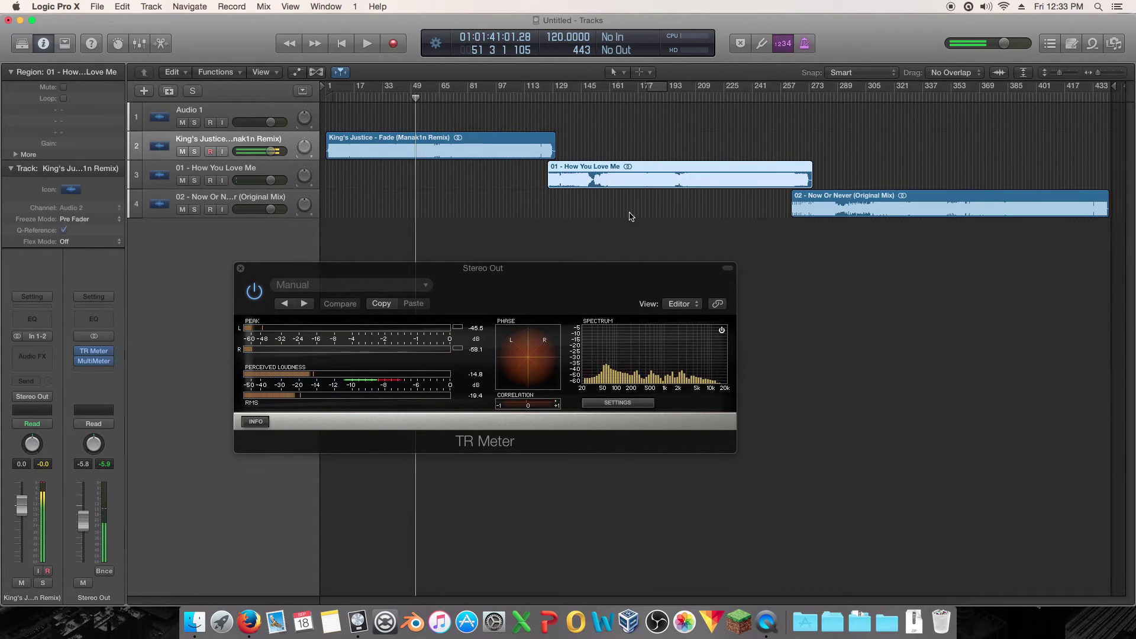
{"action": "left_click", "coordinate": [642, 98]}
{"action": "left_click_drag", "start_coordinate": [642, 98], "coordinate": [634, 99]}
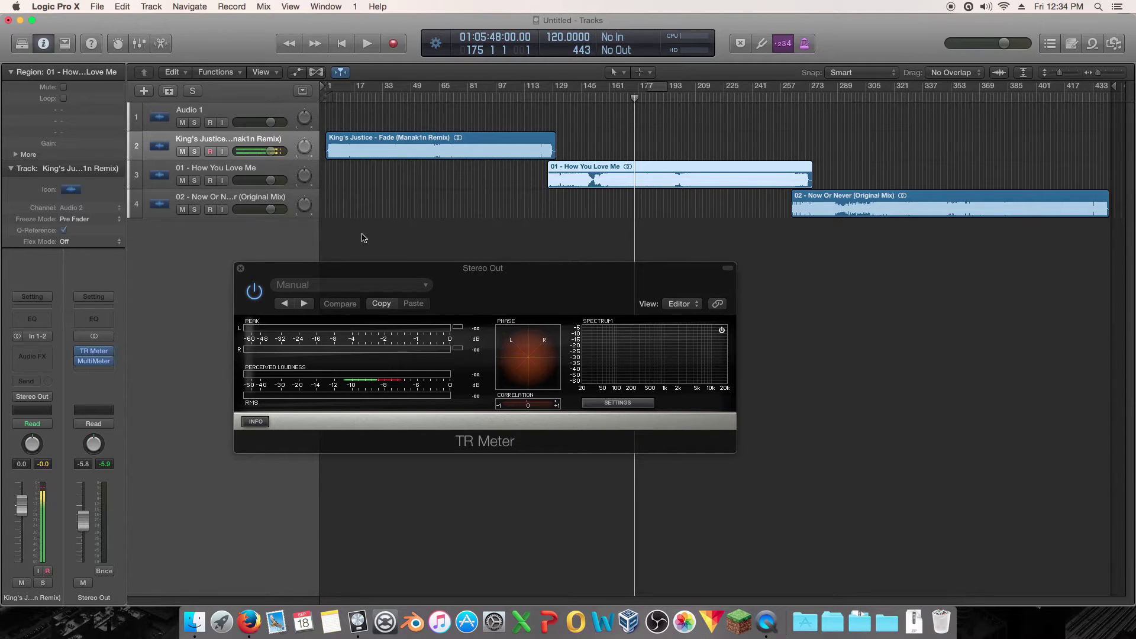
Step: Swap the How You Love Me and Fade tracks, starting their regions at bar 1 and about bar 137, and move the cycle range to around bar 49
{"action": "left_click_drag", "start_coordinate": [191, 171], "coordinate": [204, 135]}
{"action": "left_click_drag", "start_coordinate": [688, 146], "coordinate": [432, 142]}
{"action": "left_click_drag", "start_coordinate": [378, 172], "coordinate": [619, 171]}
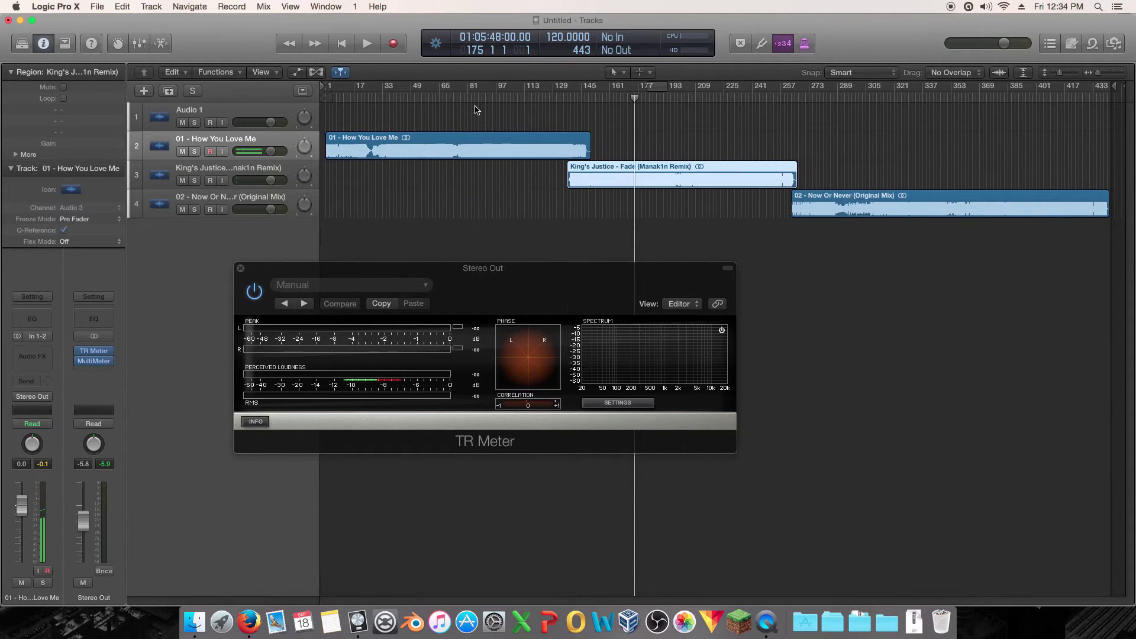
{"action": "left_click_drag", "start_coordinate": [394, 89], "coordinate": [425, 88]}
{"action": "left_click", "coordinate": [431, 87]}
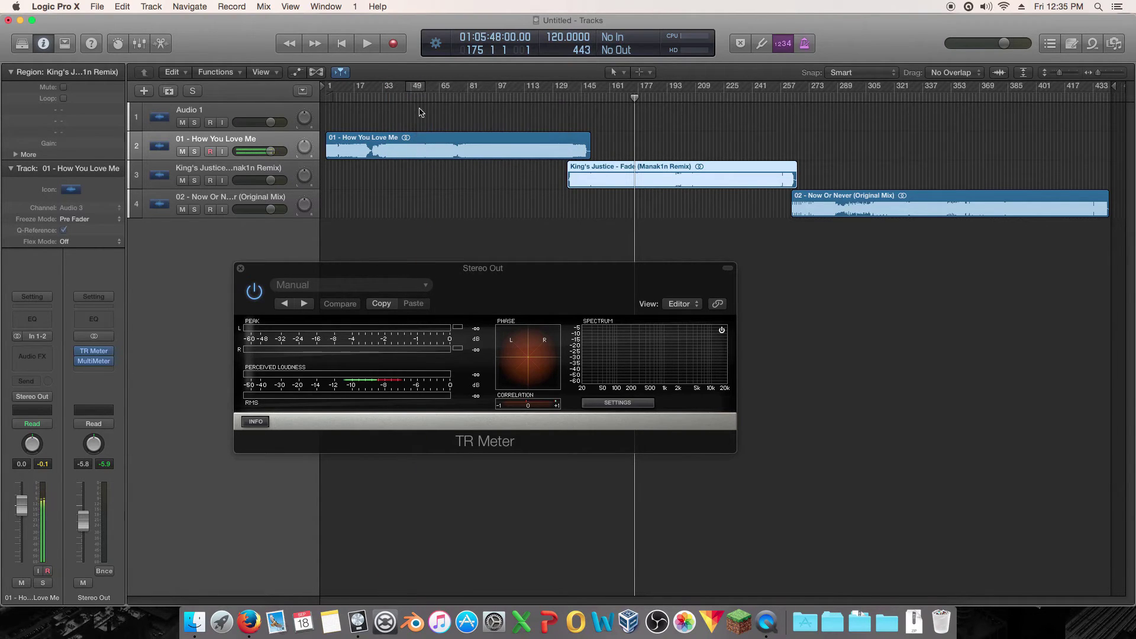
Step: Select the three song regions, shift the TR Meter window slightly down, and clear the region selection
{"action": "left_click", "coordinate": [368, 146]}
{"action": "left_click", "coordinate": [755, 175]}
{"action": "left_click", "coordinate": [838, 204]}
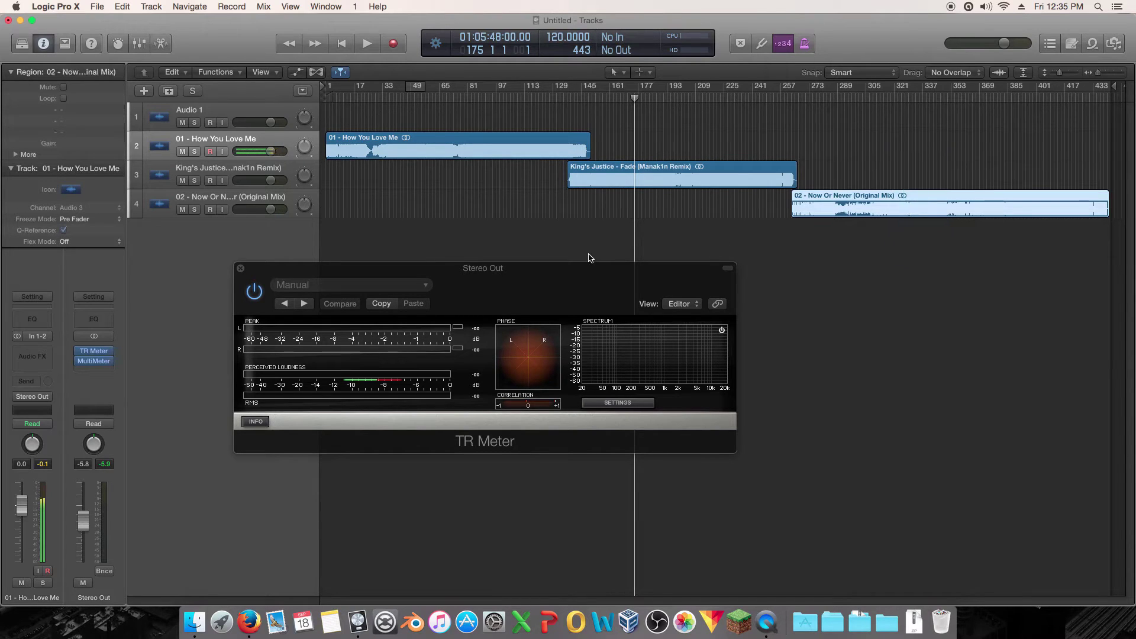
{"action": "left_click_drag", "start_coordinate": [509, 131], "coordinate": [848, 245]}
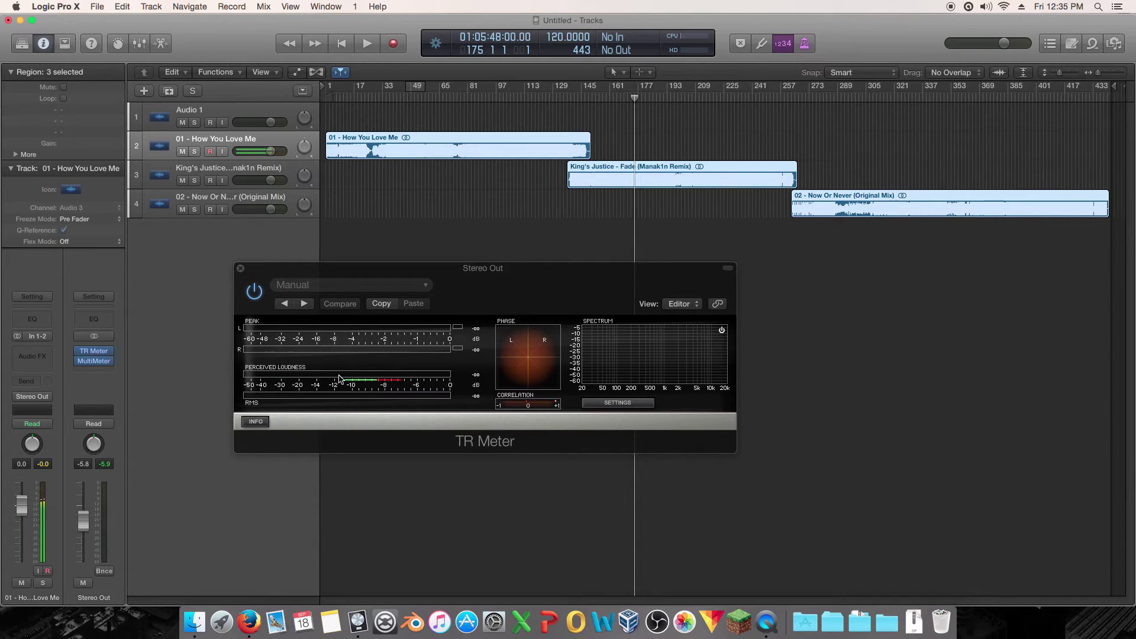
{"action": "mouse_move", "coordinate": [399, 270]}
{"action": "left_mouse_down"}
{"action": "mouse_move", "coordinate": [437, 278]}
{"action": "mouse_move", "coordinate": [402, 302]}
{"action": "mouse_move", "coordinate": [400, 279]}
{"action": "left_mouse_up"}
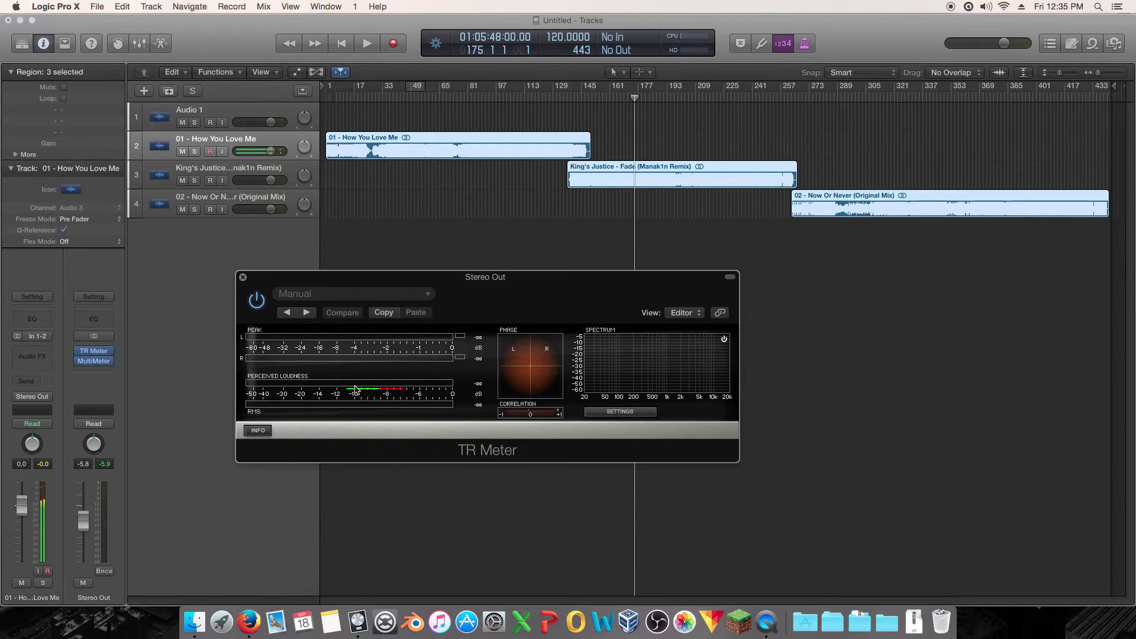
{"action": "left_click", "coordinate": [808, 291]}
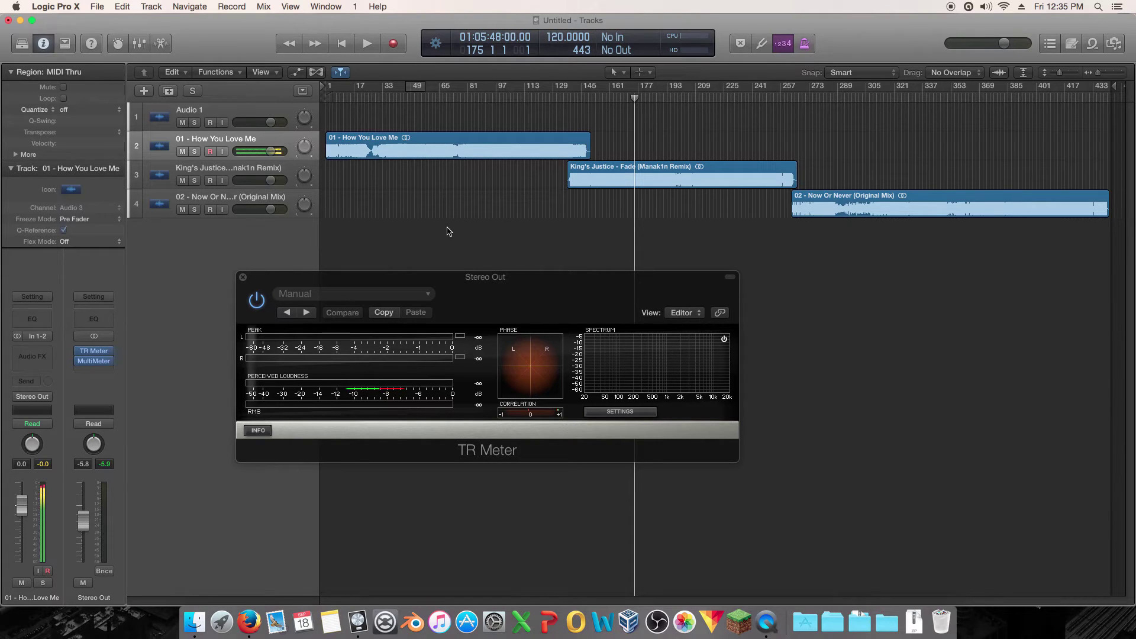
Step: Play How You Love Me around bars 33, 60 and 81 to examine its loudness in different sections, and stop
{"action": "left_click_drag", "start_coordinate": [379, 100], "coordinate": [432, 141]}
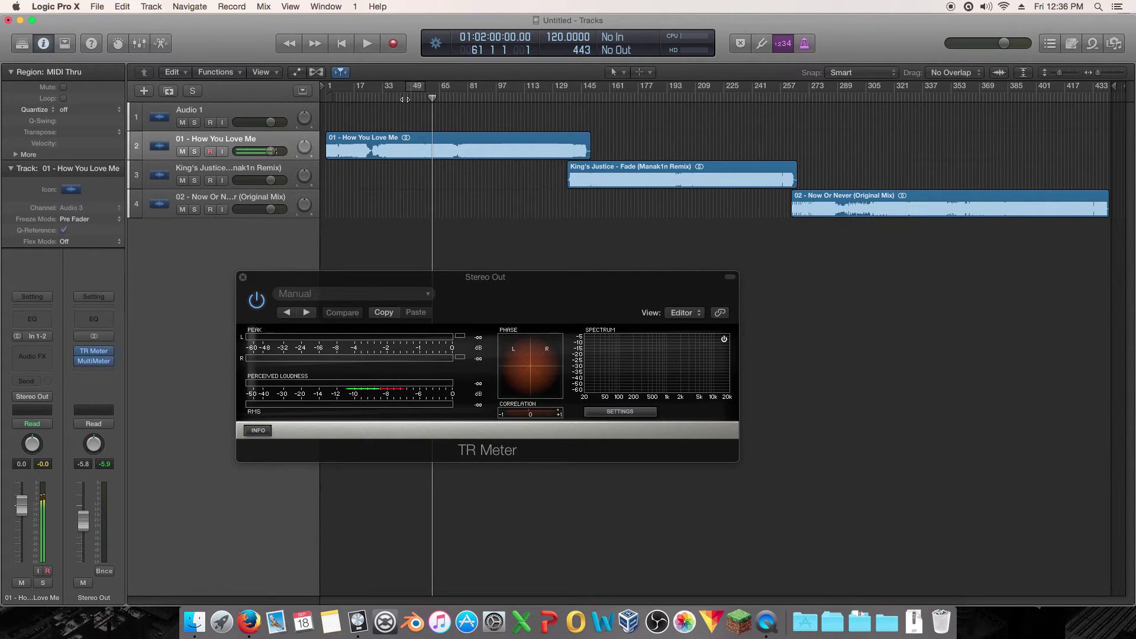
{"action": "double_click", "coordinate": [379, 96]}
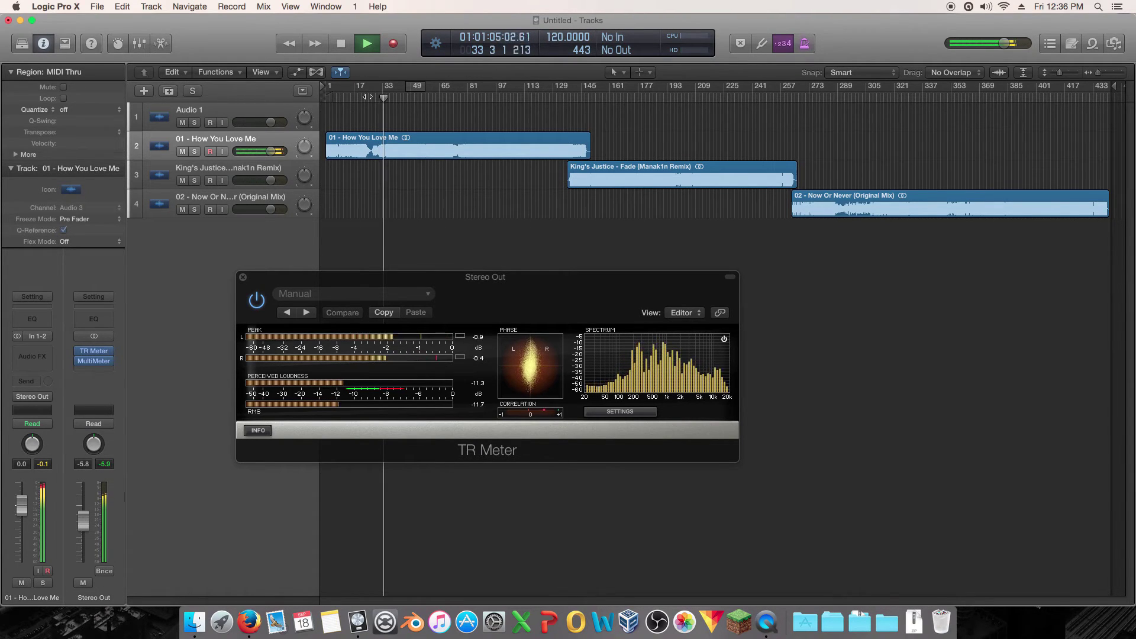
{"action": "left_click", "coordinate": [373, 96]}
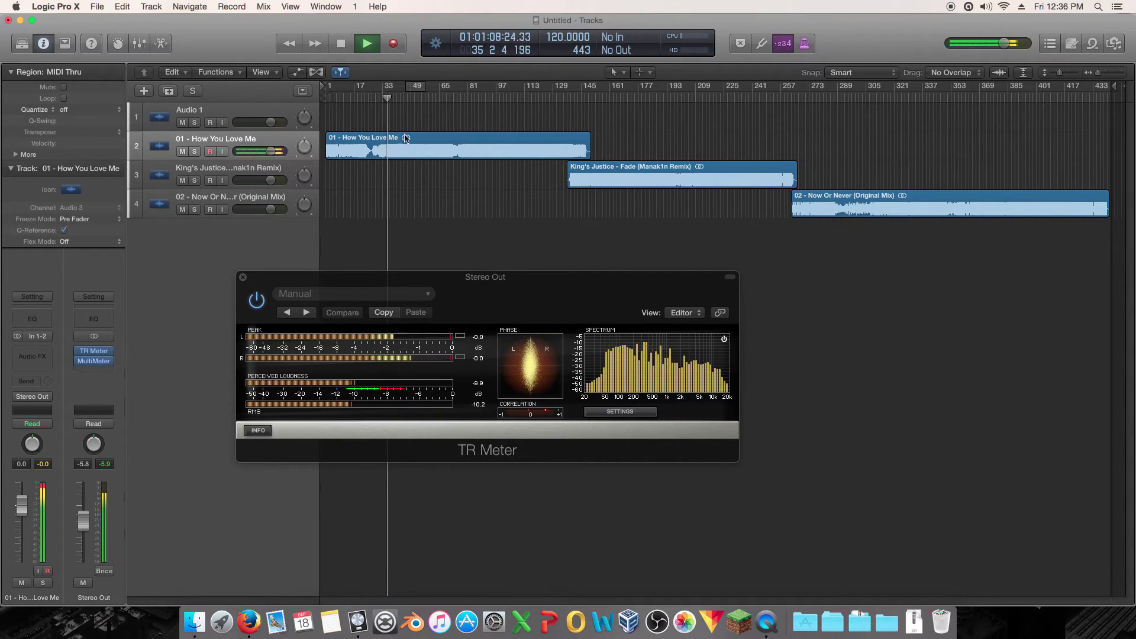
{"action": "left_click", "coordinate": [418, 98]}
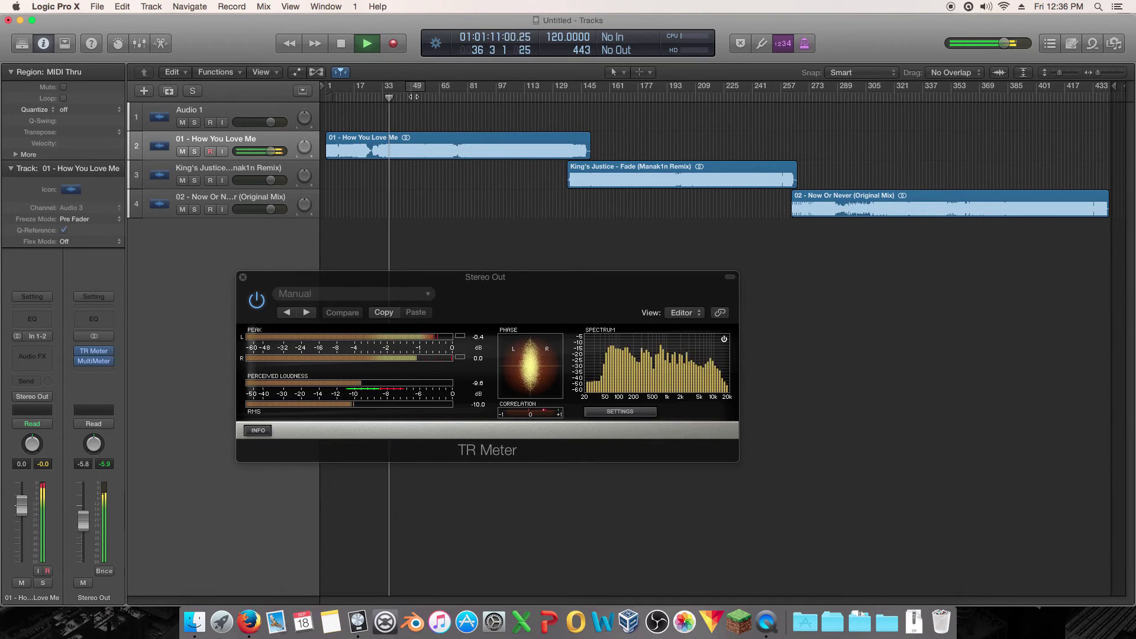
{"action": "left_click_drag", "start_coordinate": [418, 98], "coordinate": [426, 95]}
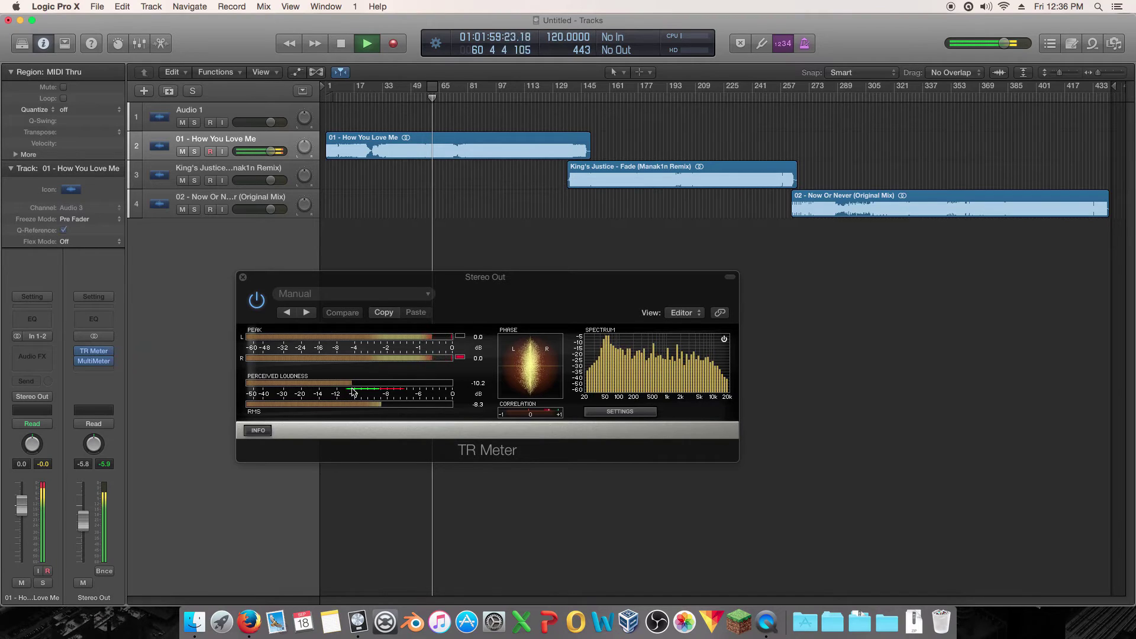
{"action": "left_click", "coordinate": [461, 96]}
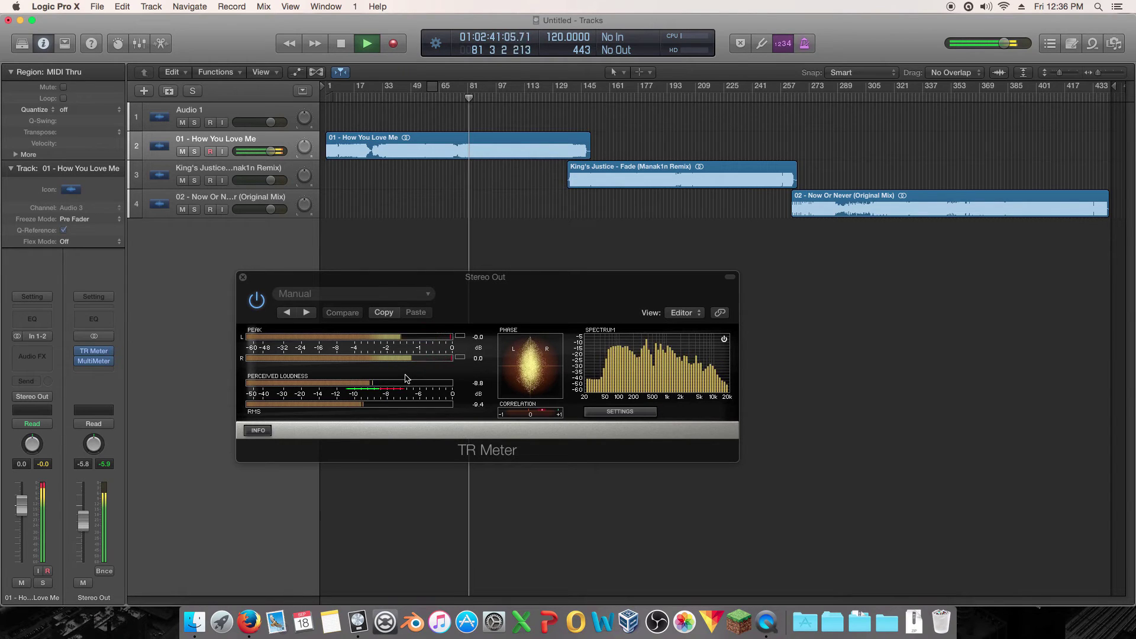
{"action": "key", "text": "space"}
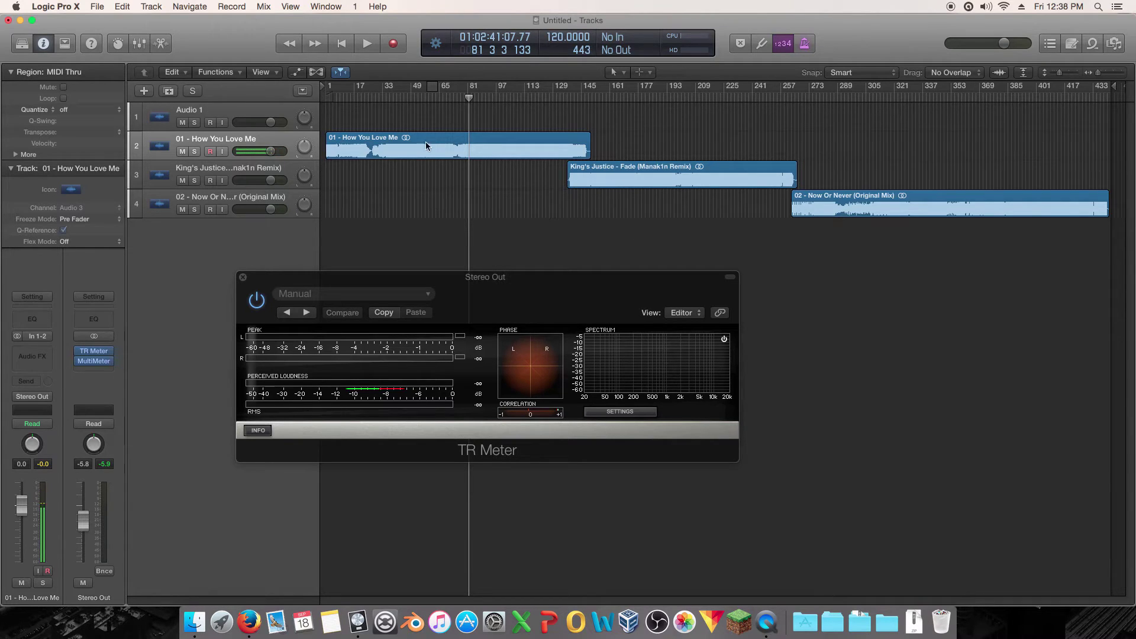
Step: Play How You Love Me from about bar 28 twice to examine its loudness and spectrum in the quiet section
{"action": "left_click", "coordinate": [374, 96]}
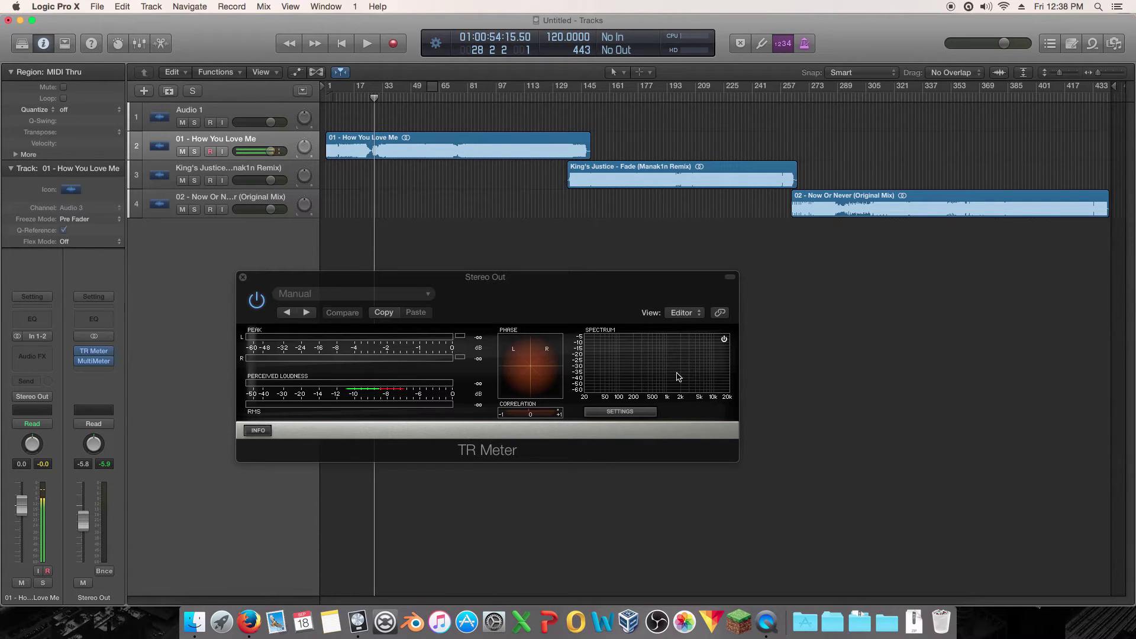
{"action": "key", "text": "space"}
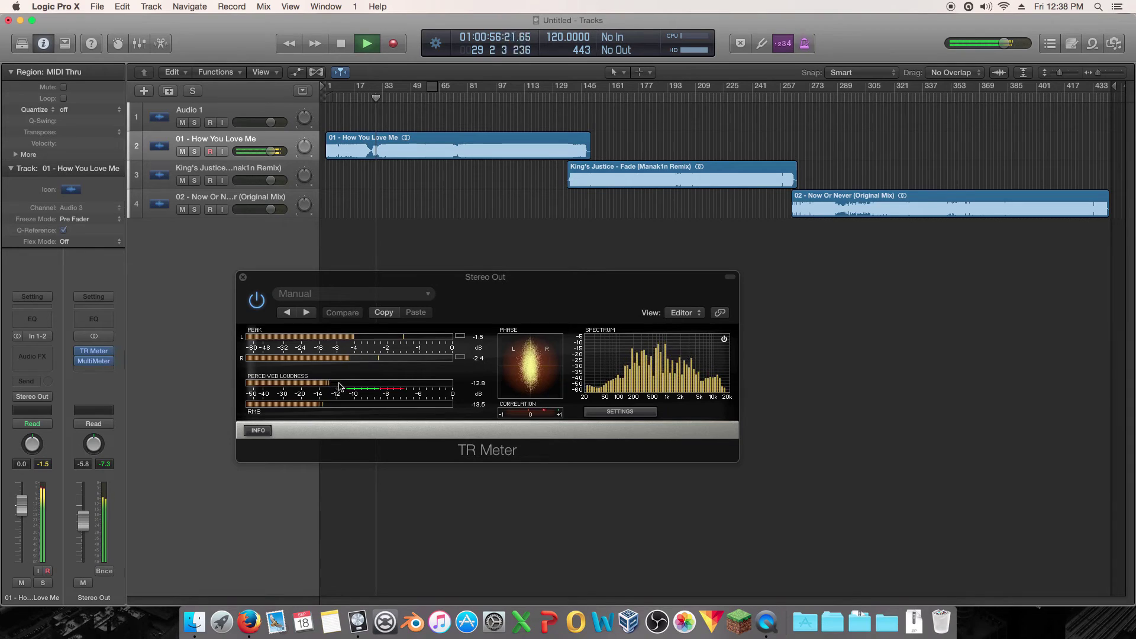
{"action": "key", "text": "space"}
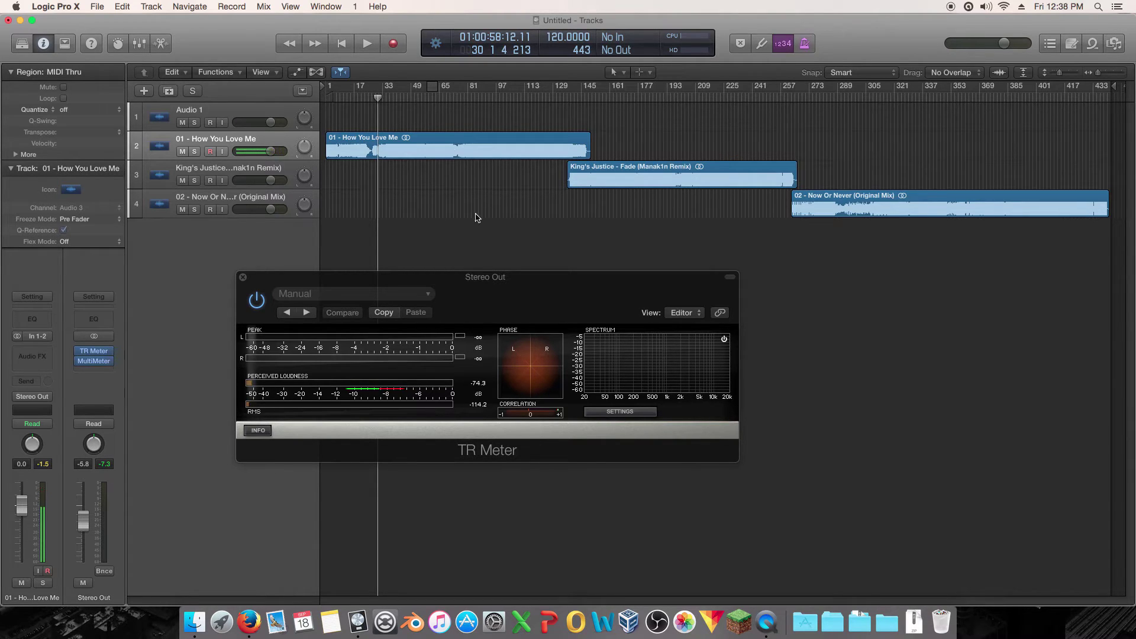
{"action": "left_click", "coordinate": [374, 95]}
{"action": "key", "text": "space"}
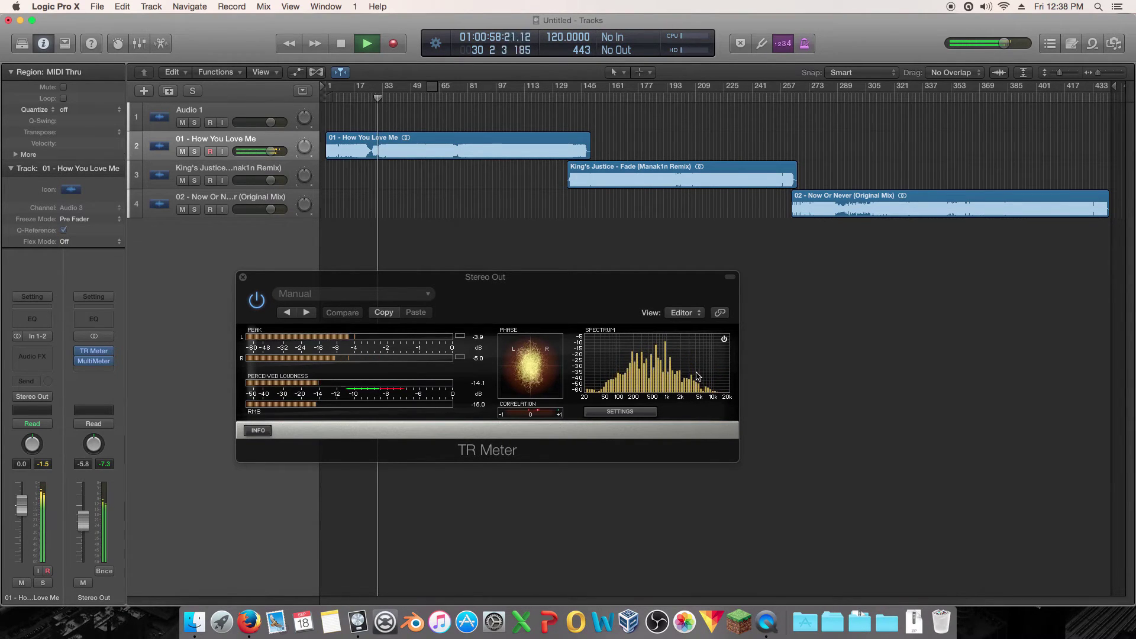
{"action": "key", "text": "space"}
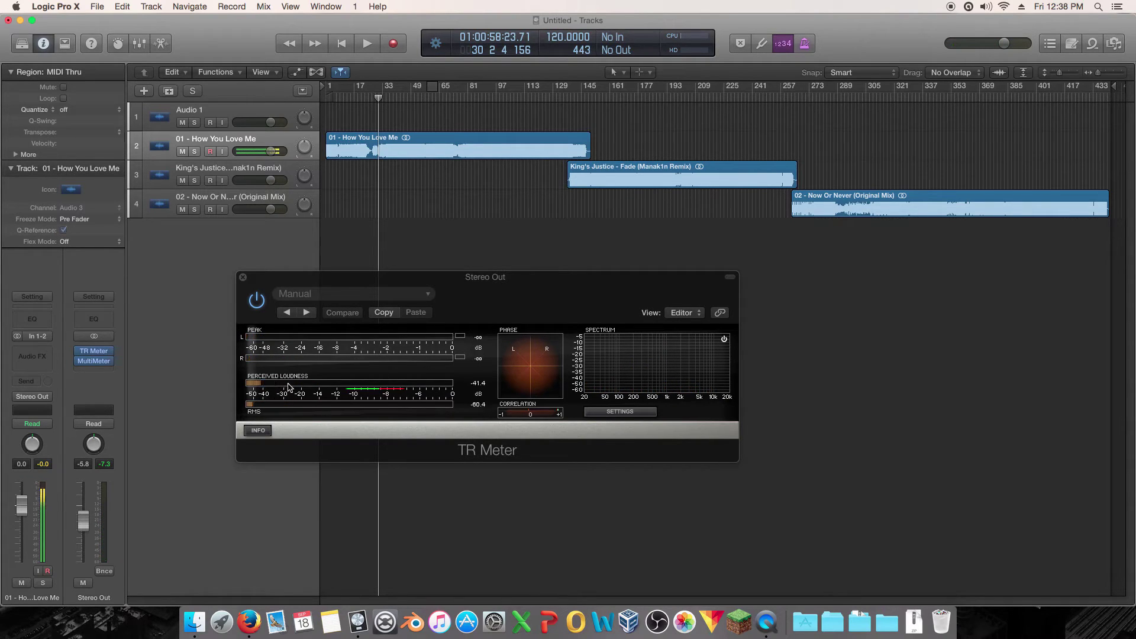
Step: Play How You Love Me from about bar 60 to examine its peak and perceived loudness in the loud section
{"action": "left_click", "coordinate": [414, 100]}
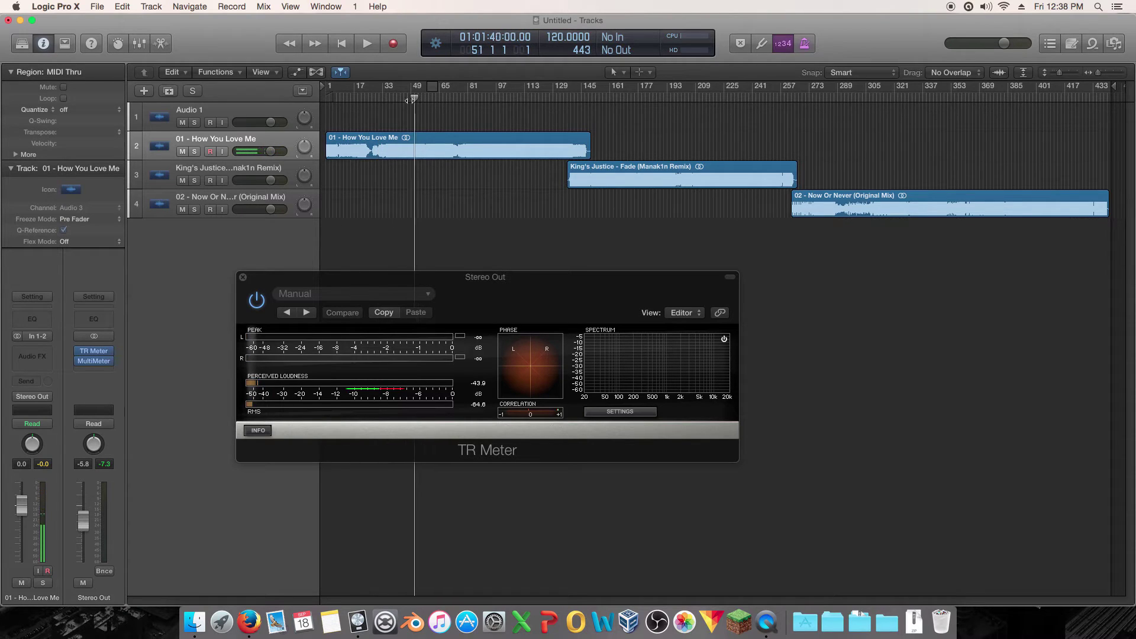
{"action": "mouse_move", "coordinate": [413, 100]}
{"action": "left_mouse_down"}
{"action": "mouse_move", "coordinate": [397, 100]}
{"action": "mouse_move", "coordinate": [430, 100]}
{"action": "left_mouse_up"}
{"action": "key", "text": "space"}
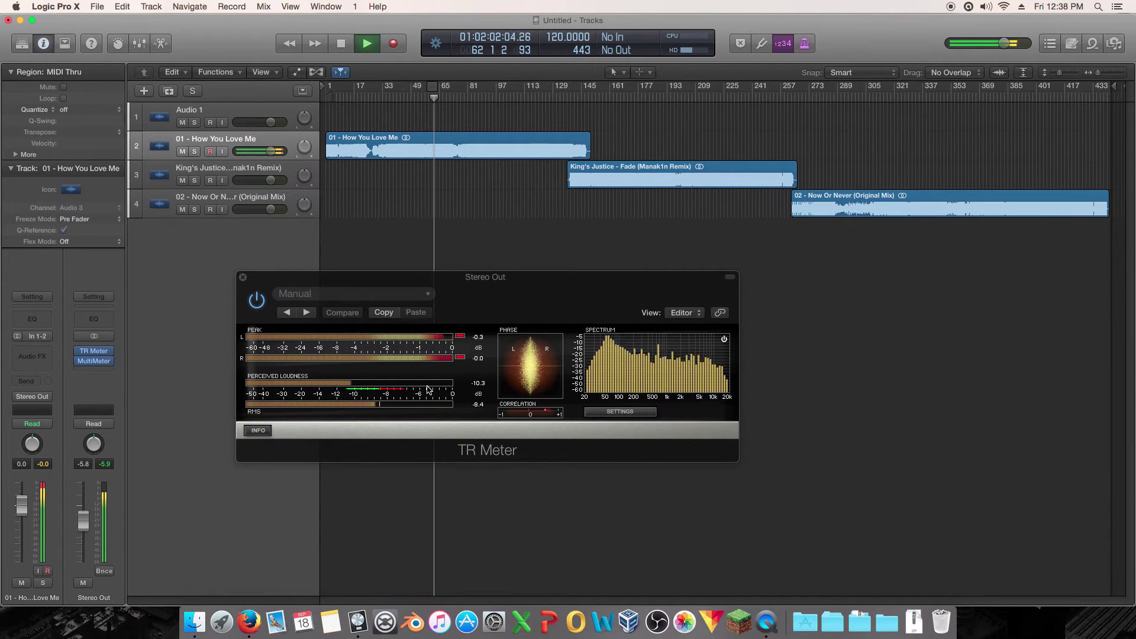
{"action": "key", "text": "space"}
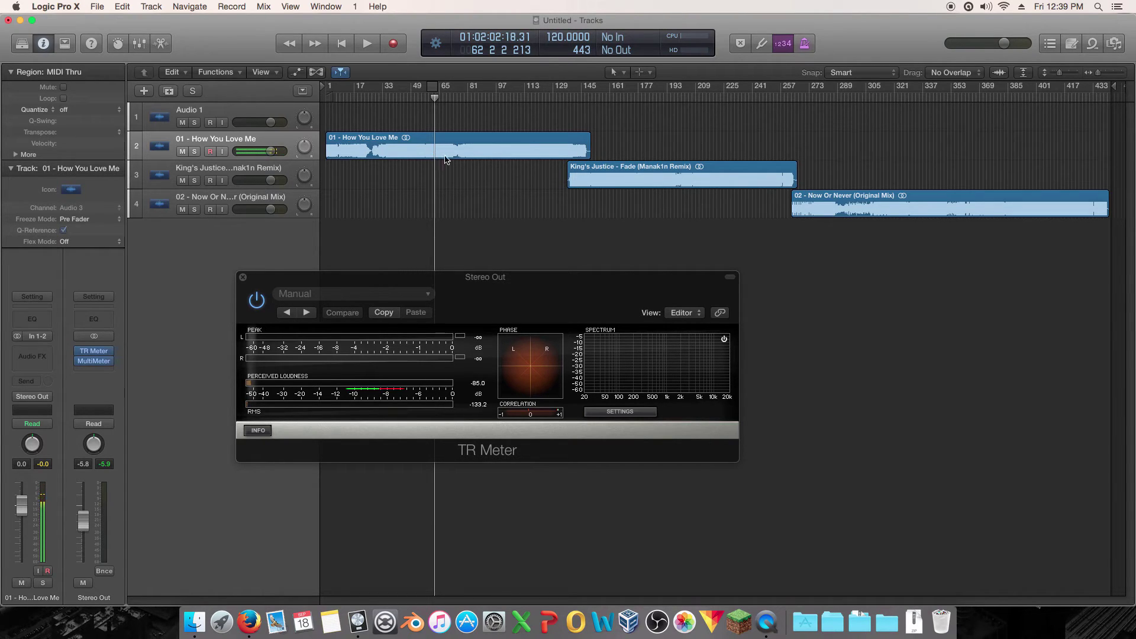
Step: Play How You Love Me from about bar 66 and on from bar 72 to about bar 86, examining its changing loudness
{"action": "left_click", "coordinate": [441, 98]}
{"action": "key", "text": "space"}
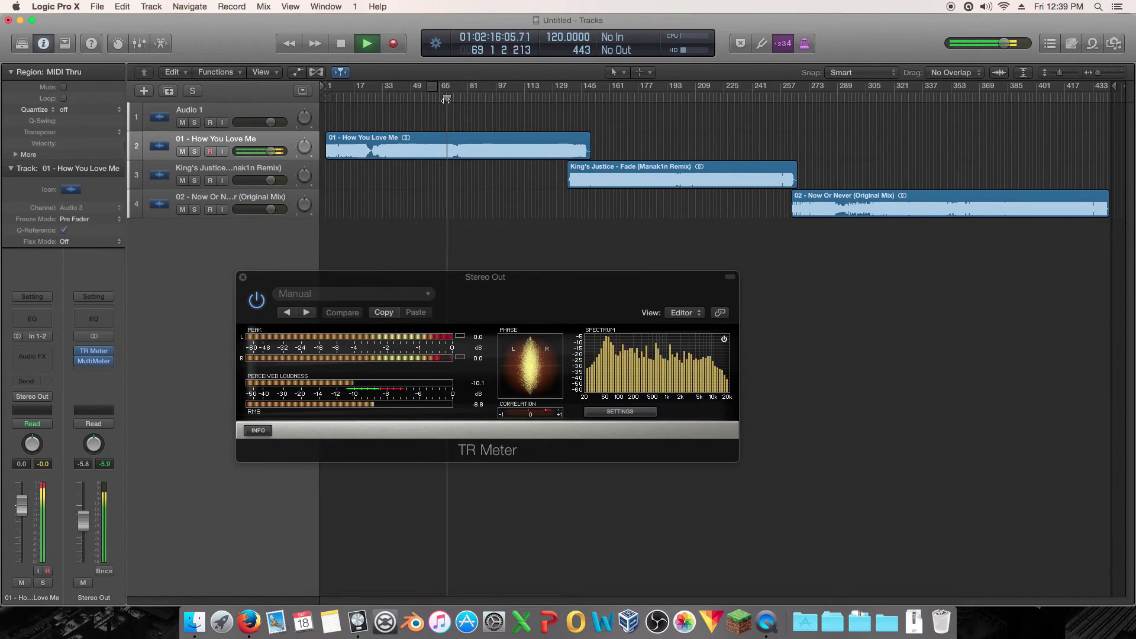
{"action": "key", "text": "space"}
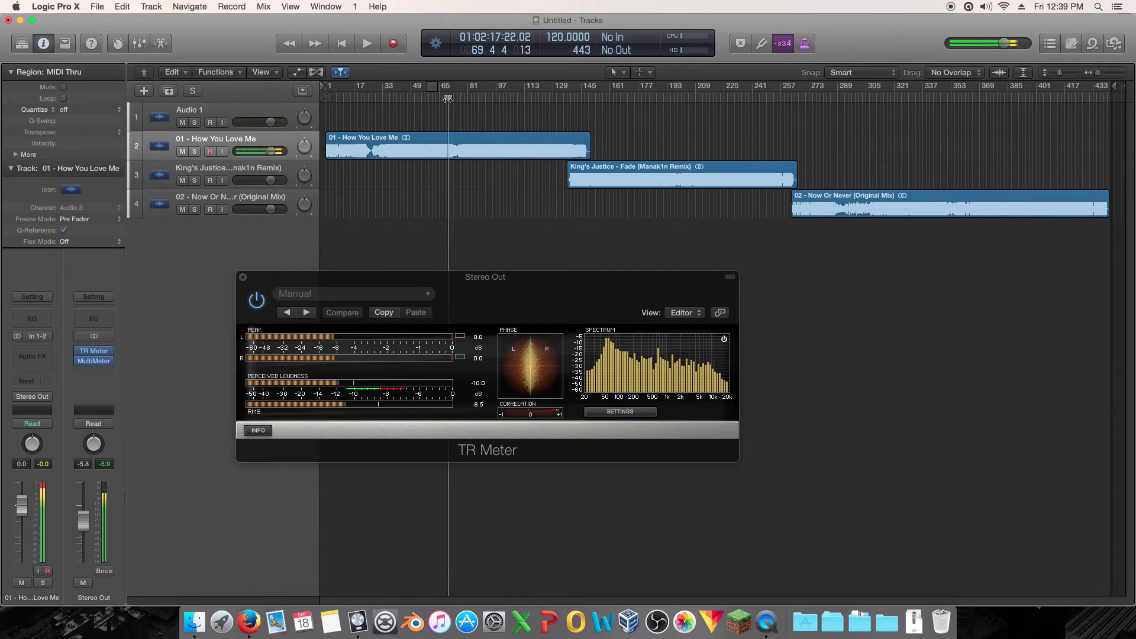
{"action": "mouse_move", "coordinate": [448, 98]}
{"action": "left_mouse_down"}
{"action": "mouse_move", "coordinate": [501, 101]}
{"action": "mouse_move", "coordinate": [435, 105]}
{"action": "mouse_move", "coordinate": [454, 104]}
{"action": "left_mouse_up"}
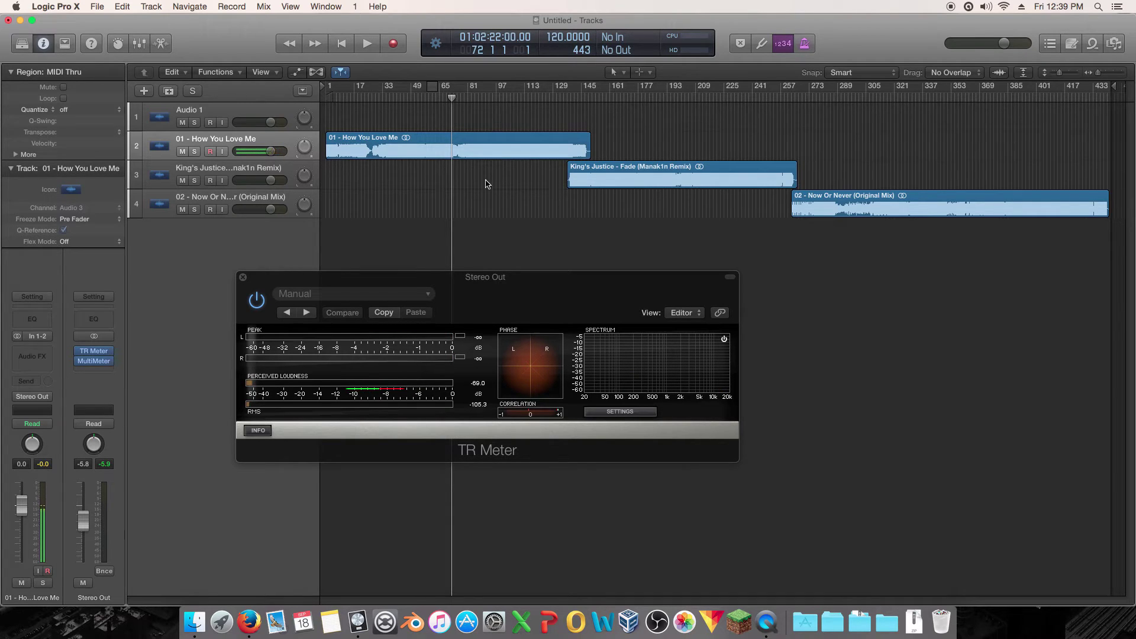
{"action": "key", "text": "space"}
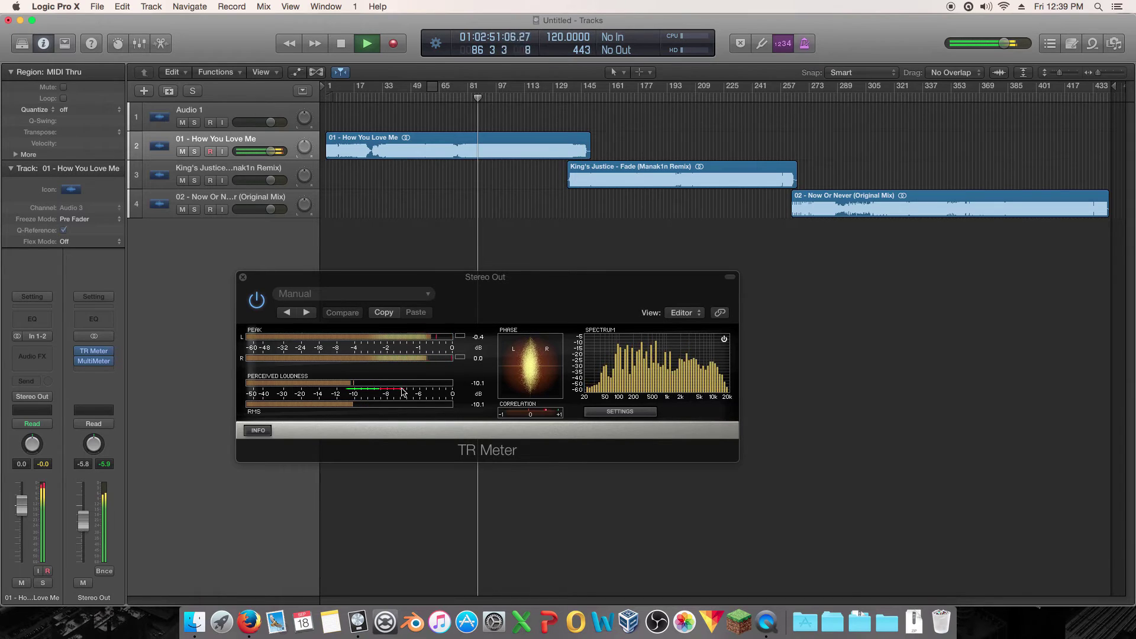
{"action": "key", "text": "space"}
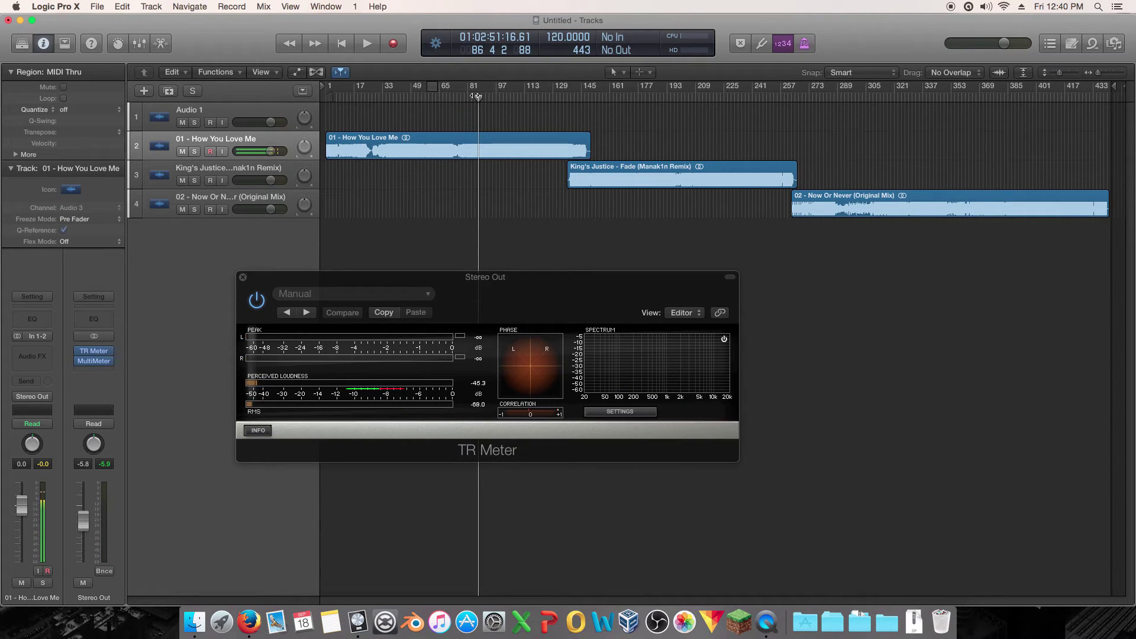
Step: Compare the meter readings of How You Love Me around bar 61 with those from bar 80
{"action": "left_click_drag", "start_coordinate": [477, 96], "coordinate": [431, 101]}
{"action": "key", "text": "space"}
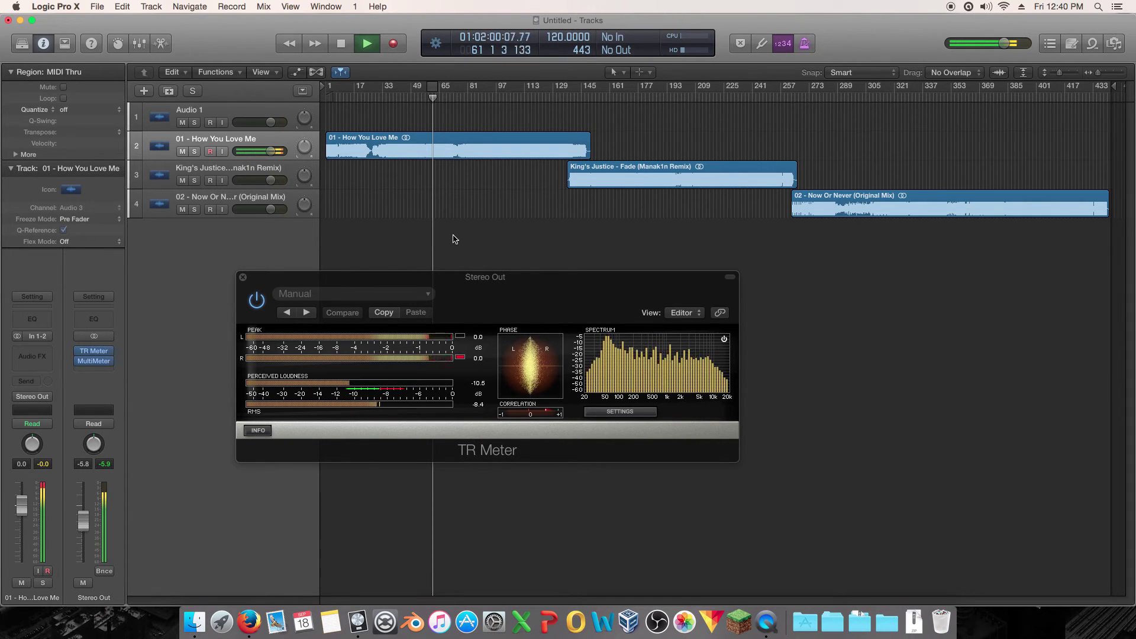
{"action": "key", "text": "space"}
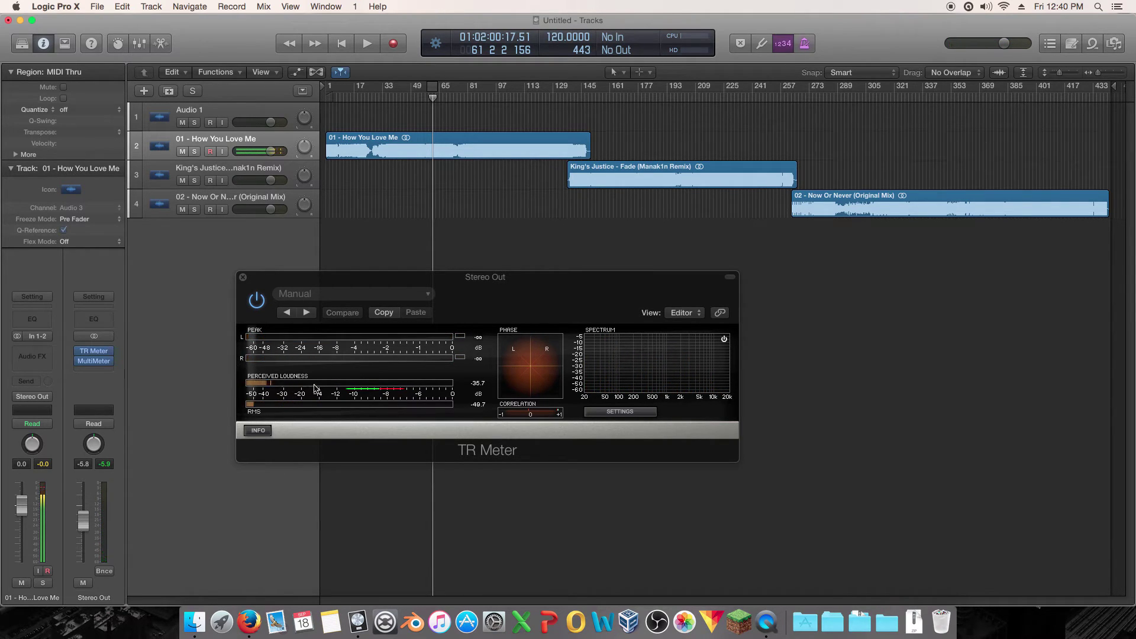
{"action": "left_click_drag", "start_coordinate": [489, 100], "coordinate": [467, 104]}
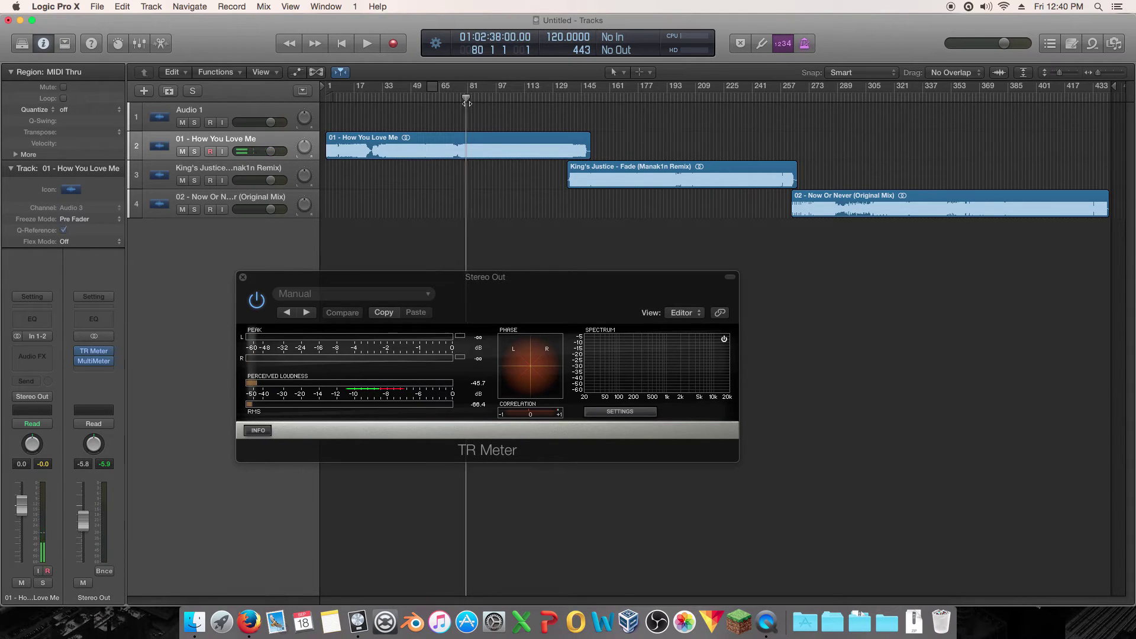
{"action": "key", "text": "space"}
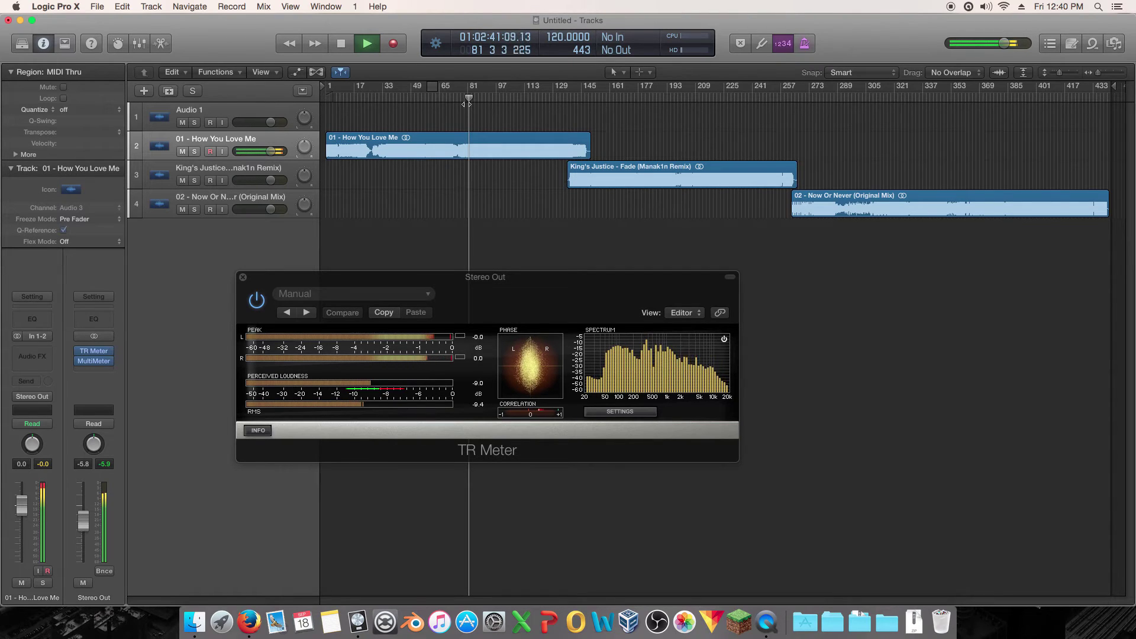
{"action": "key", "text": "space"}
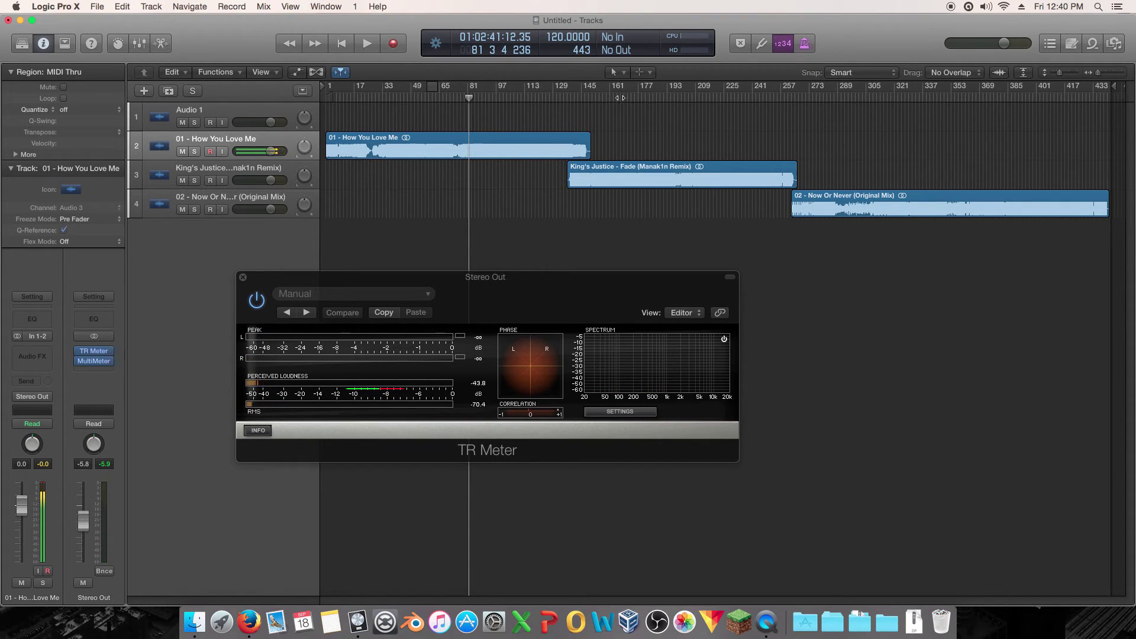
Step: Play Fade from bar 199 to examine its loudness and spectrum
{"action": "left_click_drag", "start_coordinate": [619, 98], "coordinate": [676, 98]}
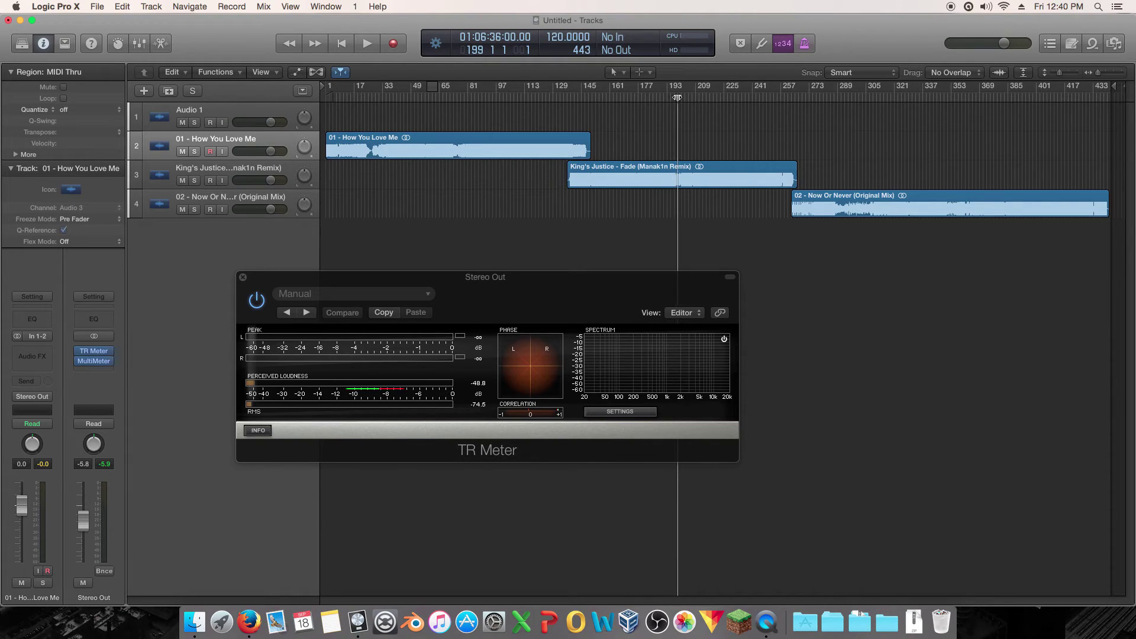
{"action": "key", "text": "space"}
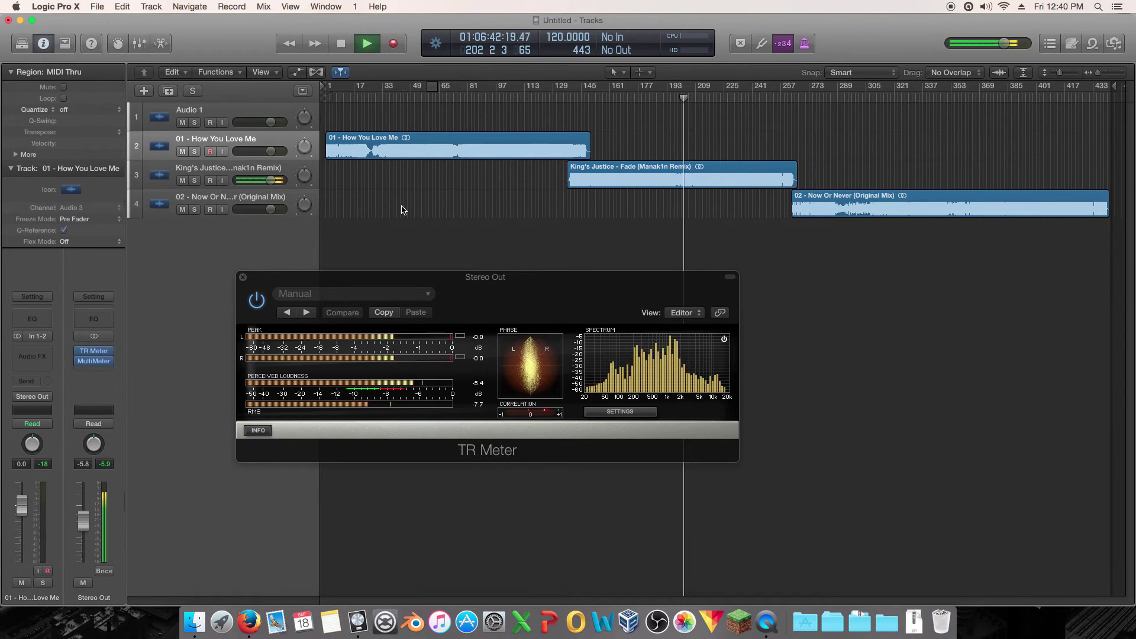
{"action": "key", "text": "space"}
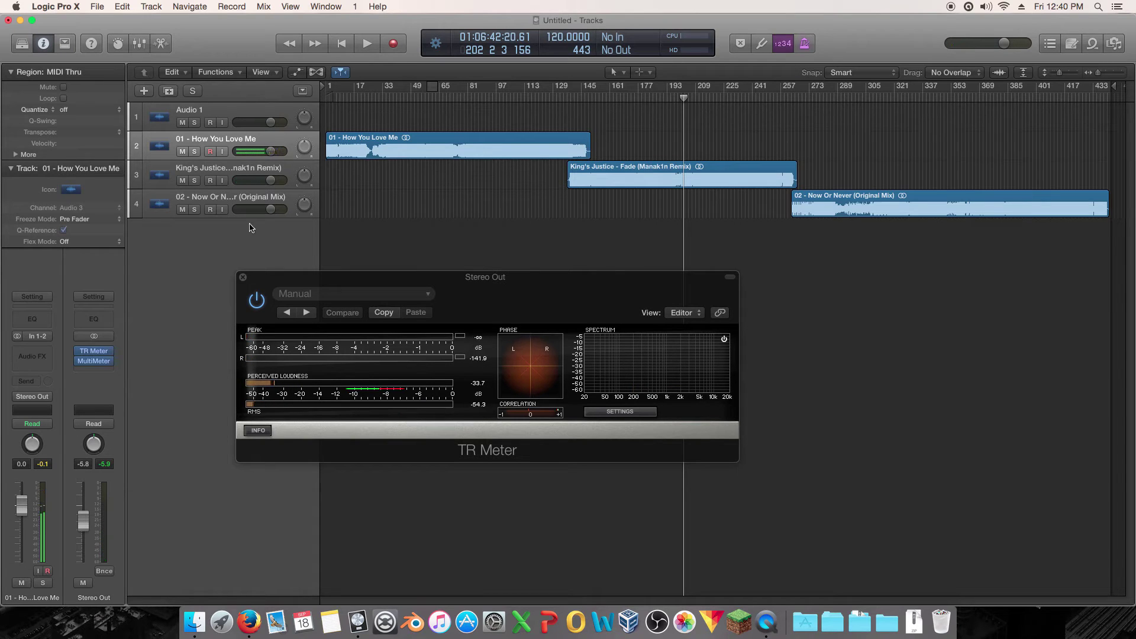
Step: Try a Channel EQ boost of +6.5 dB at 2750 Hz on the How You Love Me track, and remove the plug-in
{"action": "left_click", "coordinate": [53, 318]}
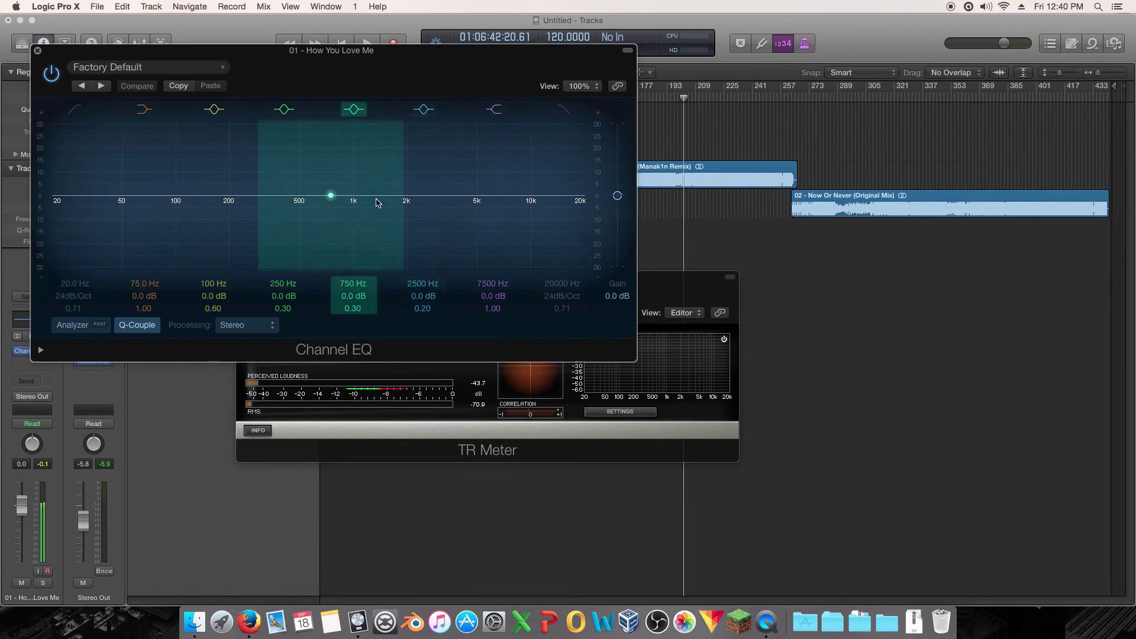
{"action": "mouse_move", "coordinate": [440, 240]}
{"action": "left_mouse_down"}
{"action": "mouse_move", "coordinate": [446, 218]}
{"action": "mouse_move", "coordinate": [451, 226]}
{"action": "left_mouse_up"}
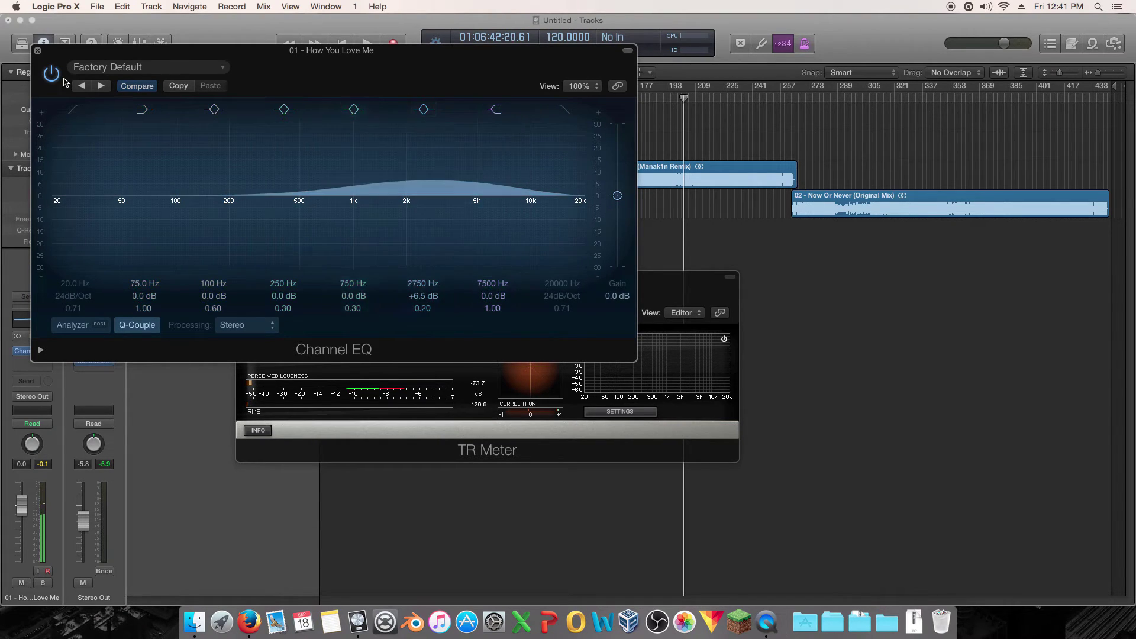
{"action": "left_click", "coordinate": [37, 51]}
{"action": "left_click", "coordinate": [41, 363]}
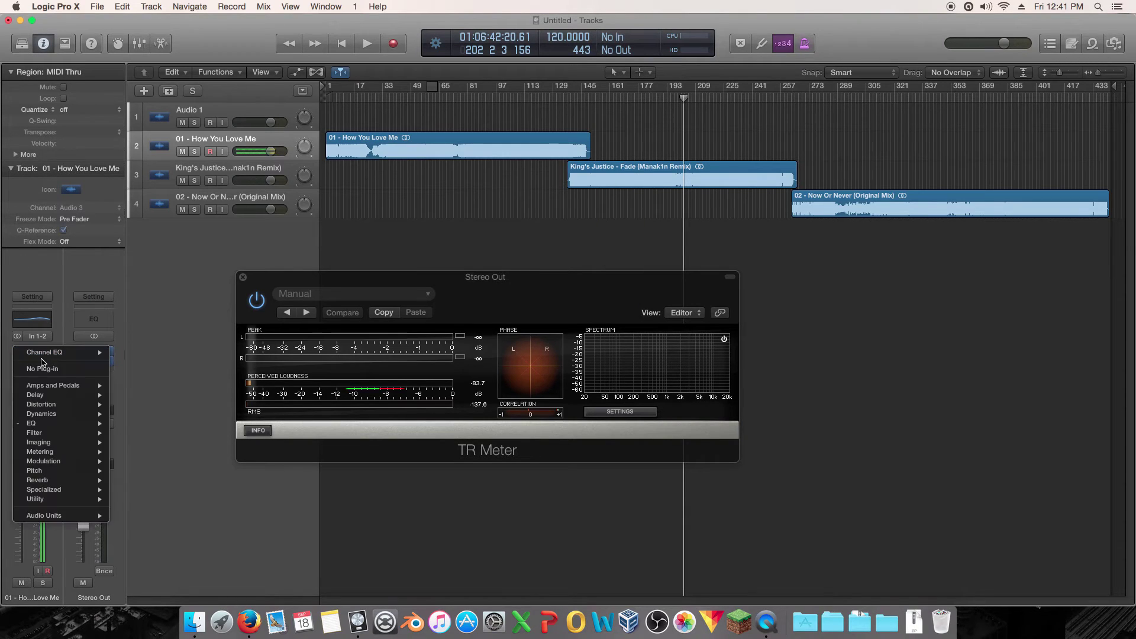
{"action": "left_click", "coordinate": [42, 368]}
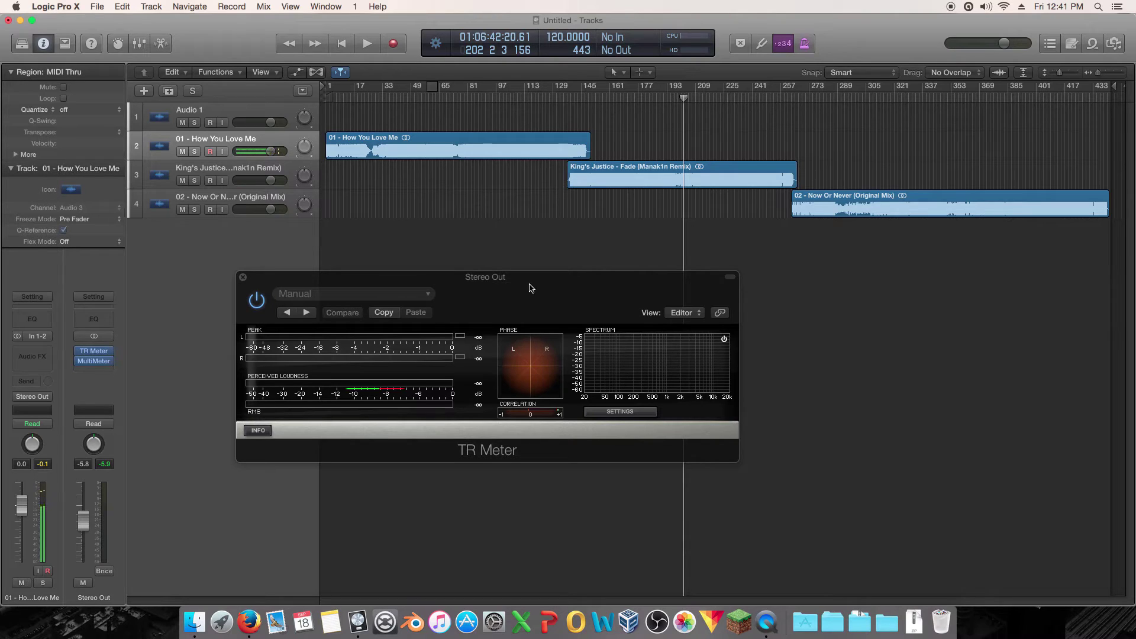
Step: Shift the TR Meter window slightly up and right, and play How You Love Me around bars 28, 65 and 81 to compare their loudness
{"action": "left_click_drag", "start_coordinate": [530, 288], "coordinate": [641, 258]}
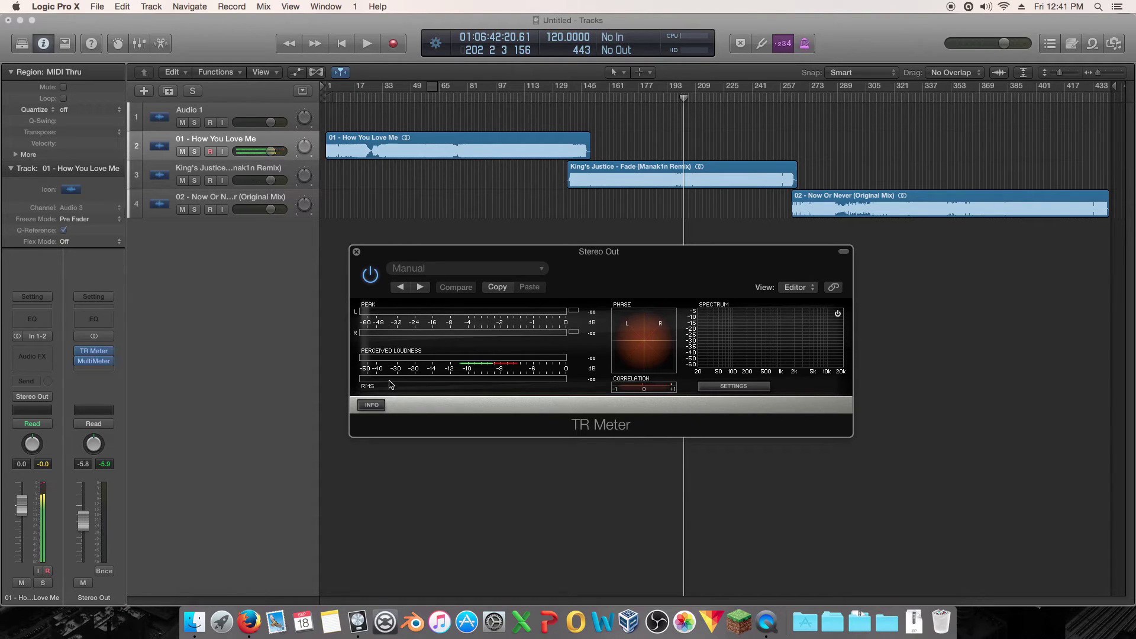
{"action": "double_click", "coordinate": [375, 95]}
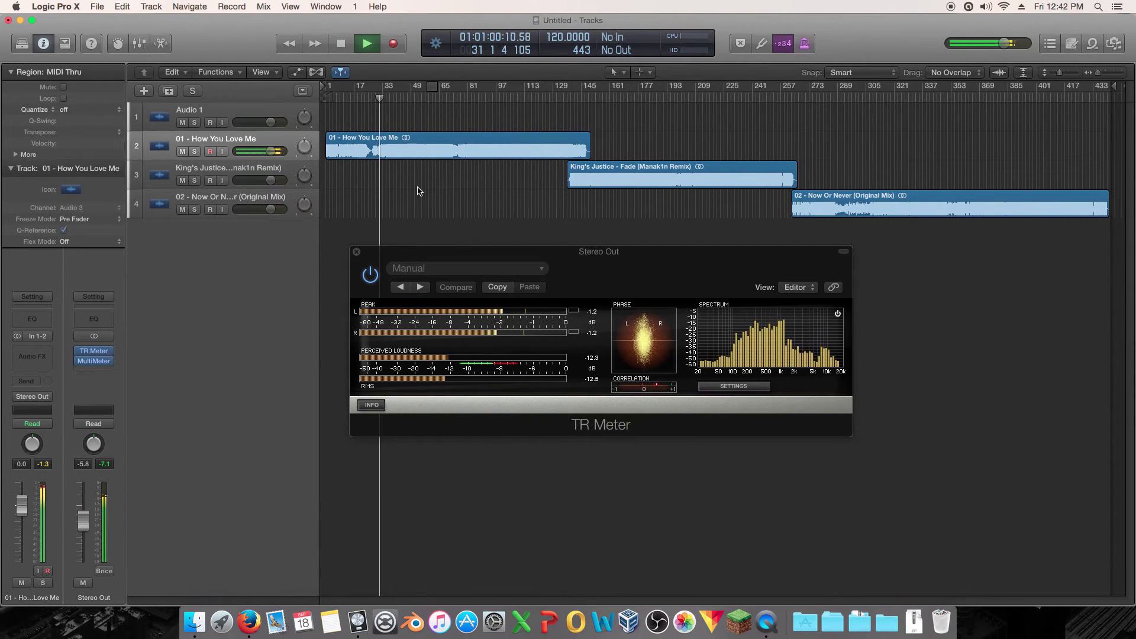
{"action": "left_click_drag", "start_coordinate": [380, 96], "coordinate": [438, 97]}
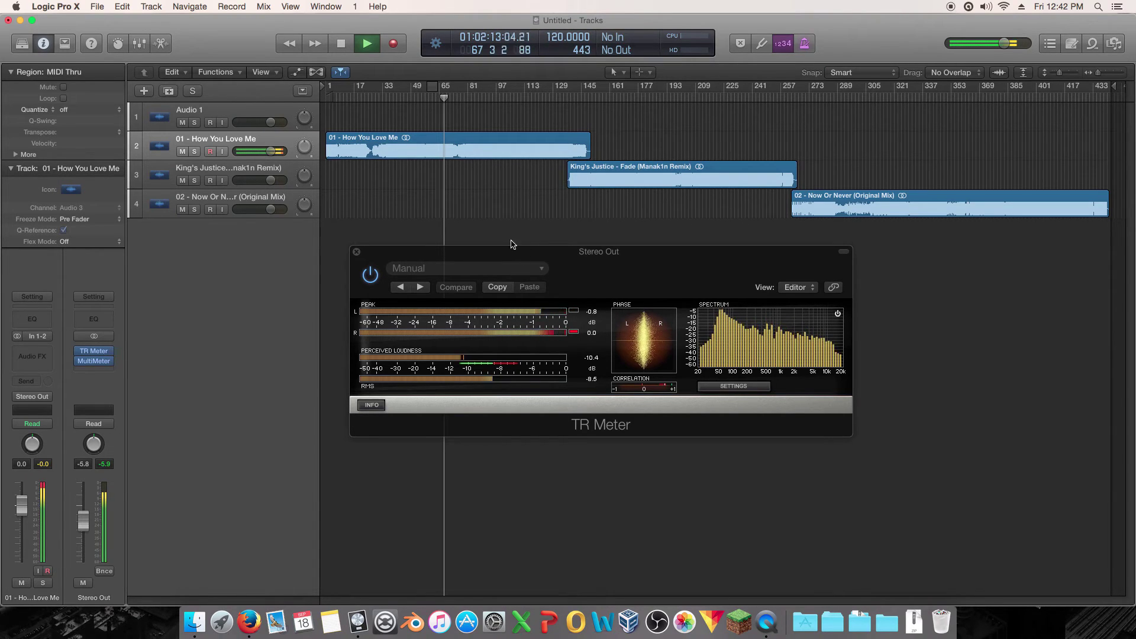
{"action": "left_click", "coordinate": [468, 88]}
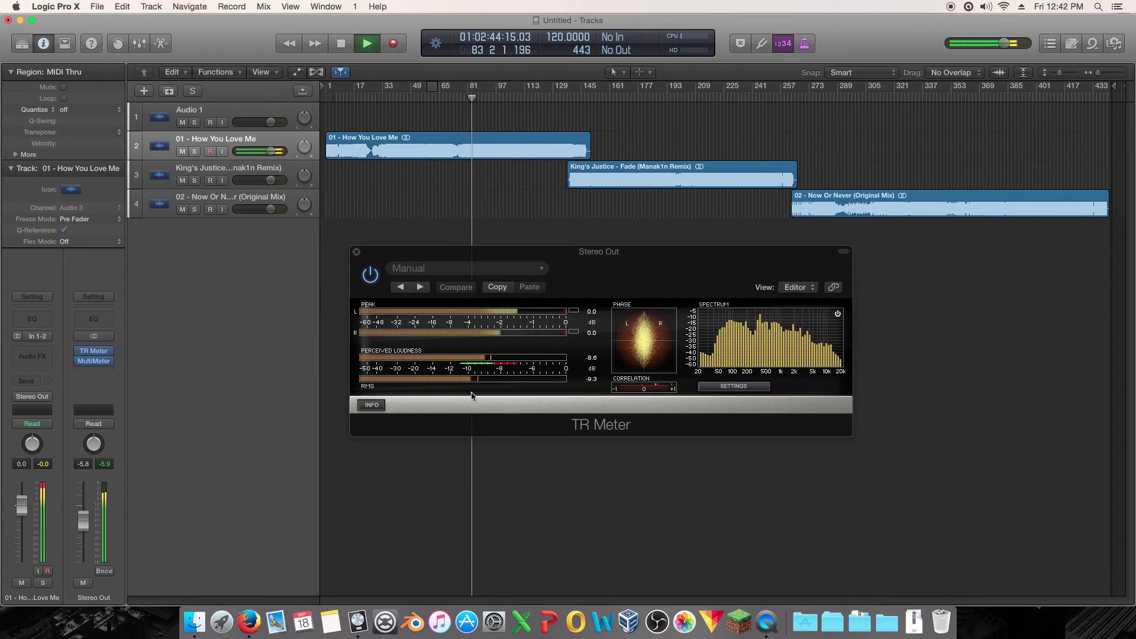
{"action": "key", "text": "space"}
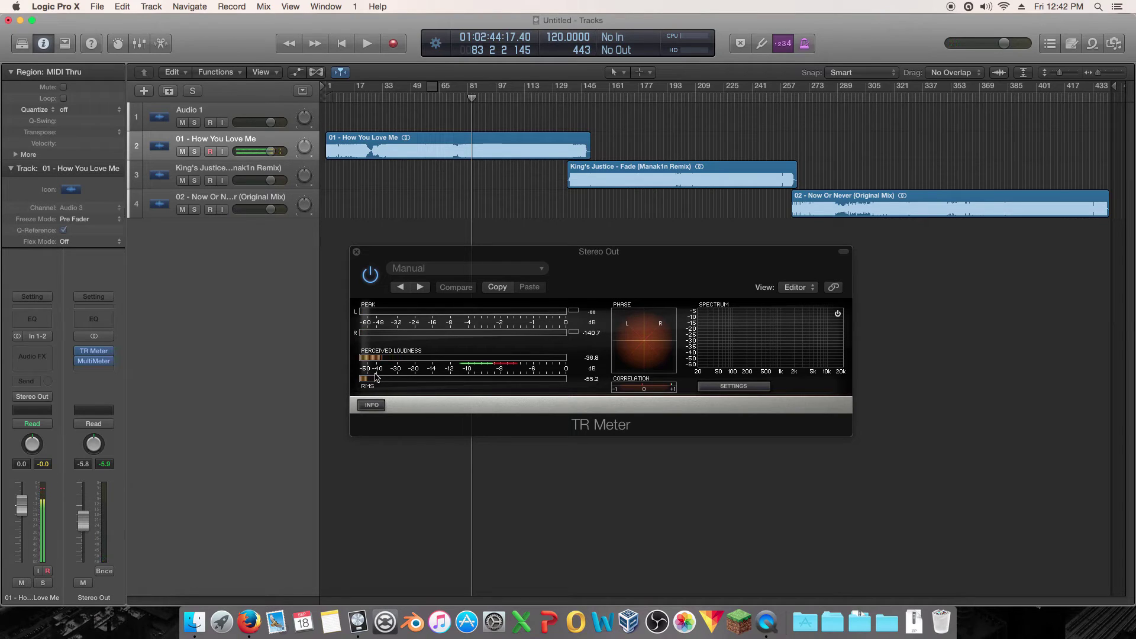
Step: Play How You Love Me from bar 31 and around bar 57 to compare the perceived loudness and RMS of both sections
{"action": "left_click", "coordinate": [387, 97]}
{"action": "left_click_drag", "start_coordinate": [388, 96], "coordinate": [379, 97]}
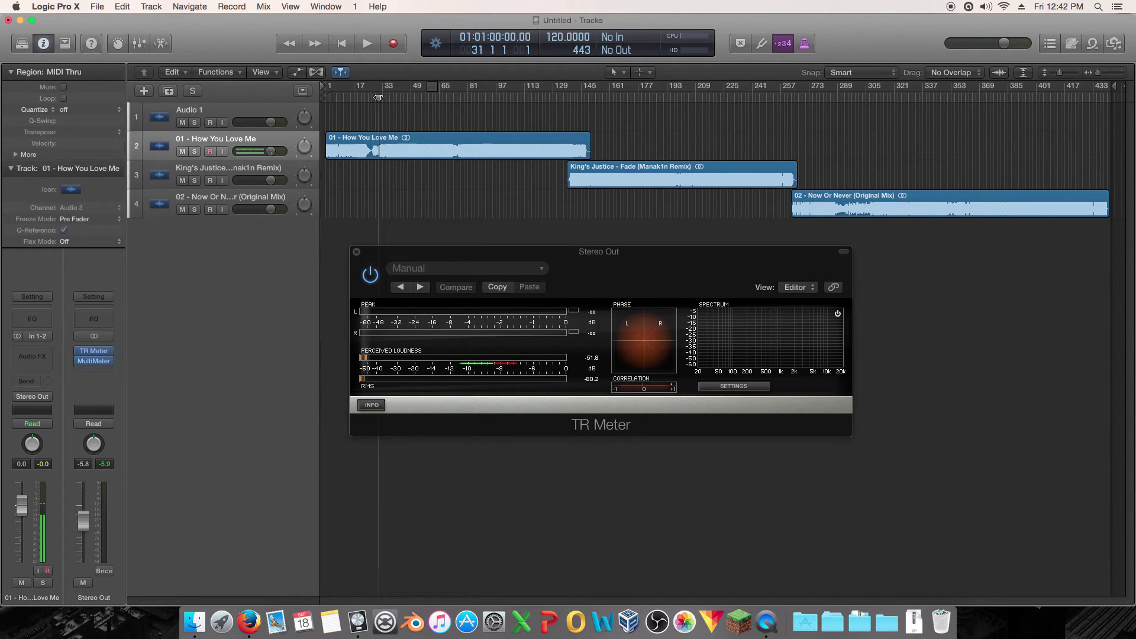
{"action": "key", "text": "space"}
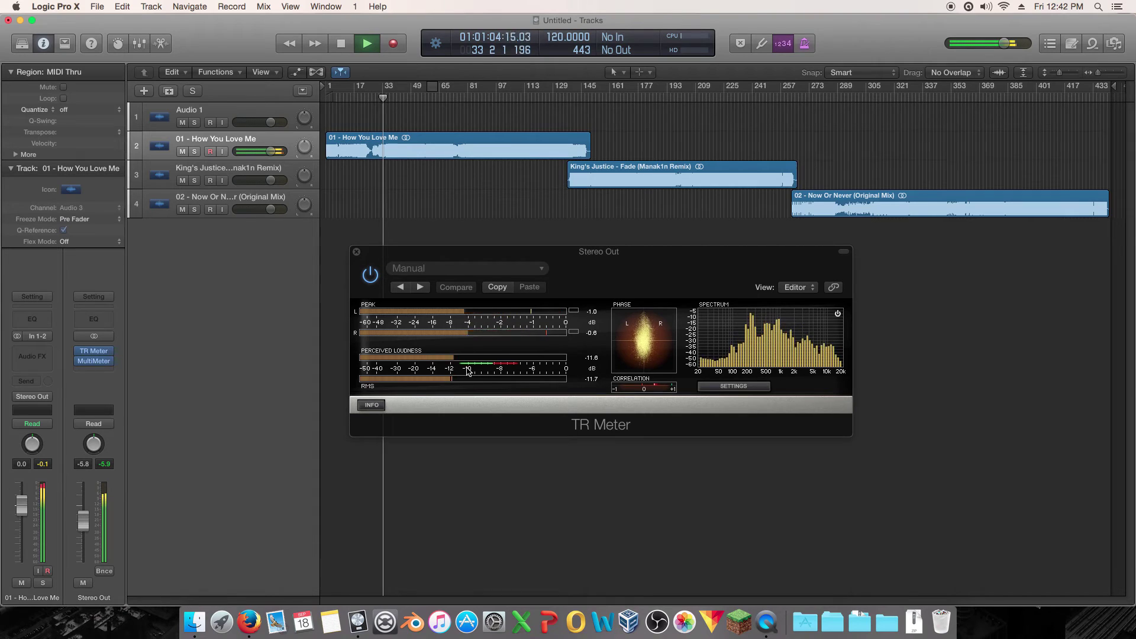
{"action": "key", "text": "space"}
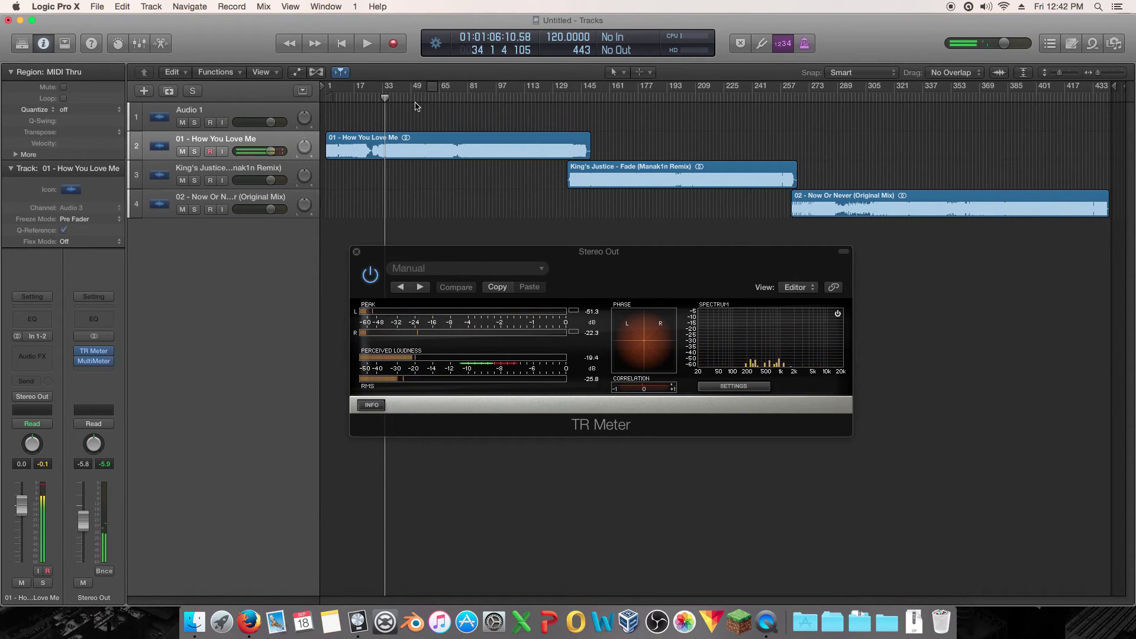
{"action": "left_click_drag", "start_coordinate": [414, 95], "coordinate": [424, 95]}
{"action": "key", "text": "space"}
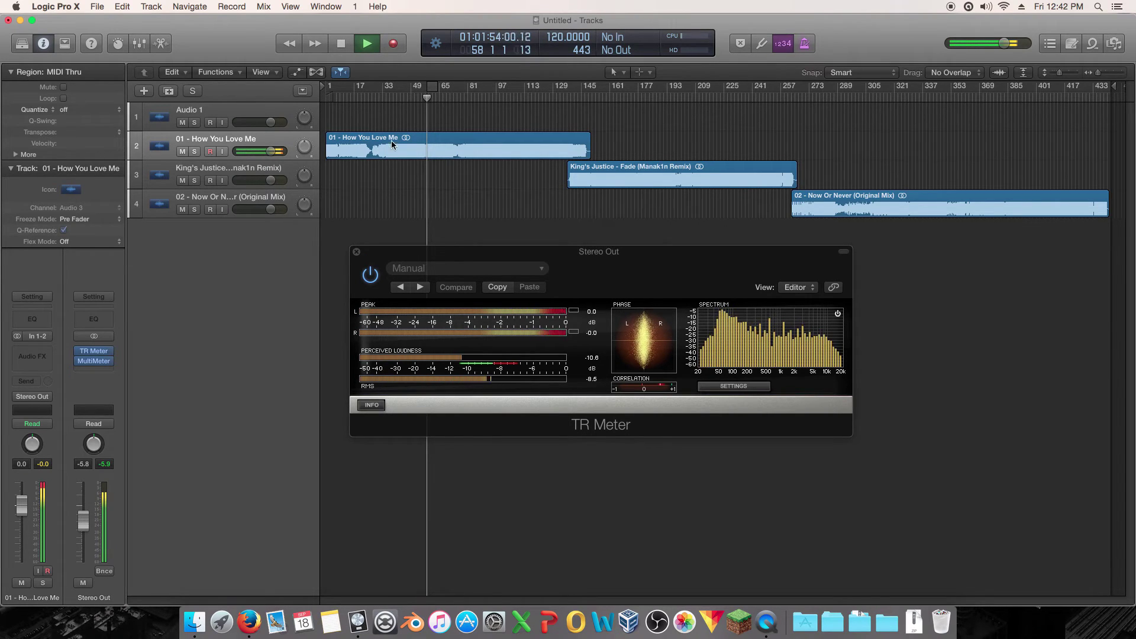
{"action": "key", "text": "space"}
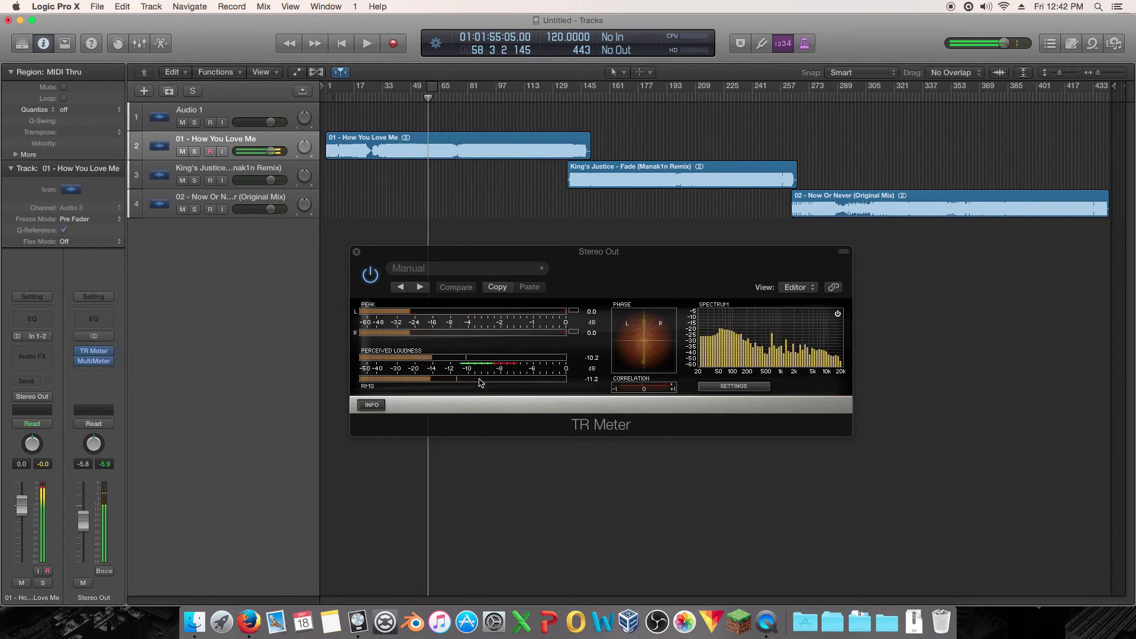
Step: Play How You Love Me from bar 77 and around bar 63 to compare the perceived loudness, RMS and spectrum of both sections
{"action": "left_click", "coordinate": [377, 97]}
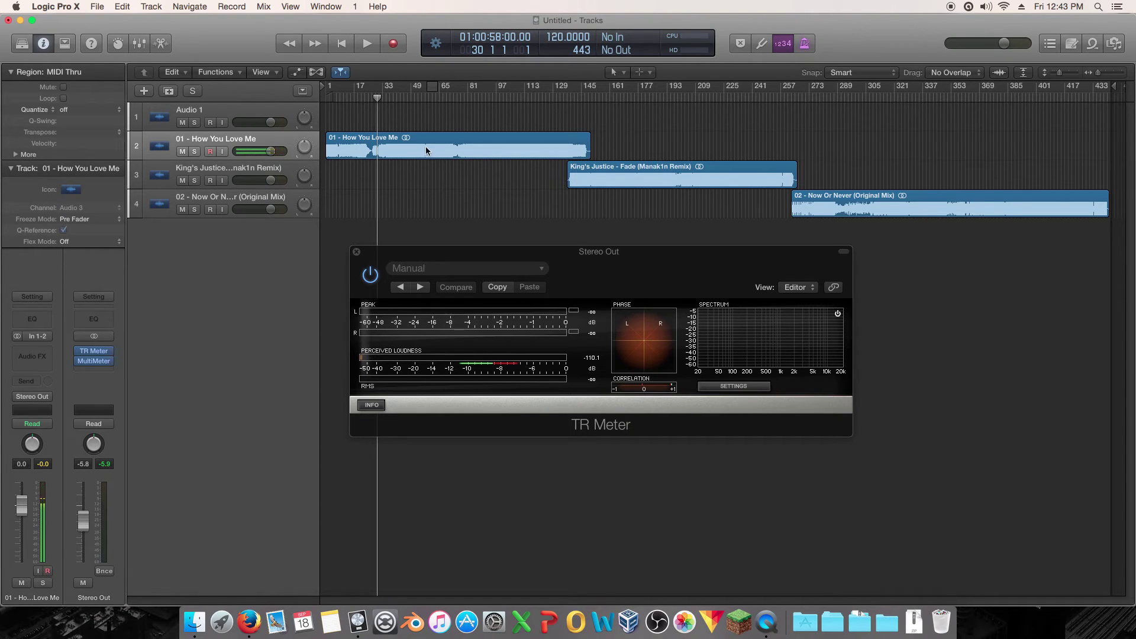
{"action": "left_click_drag", "start_coordinate": [462, 97], "coordinate": [461, 110]}
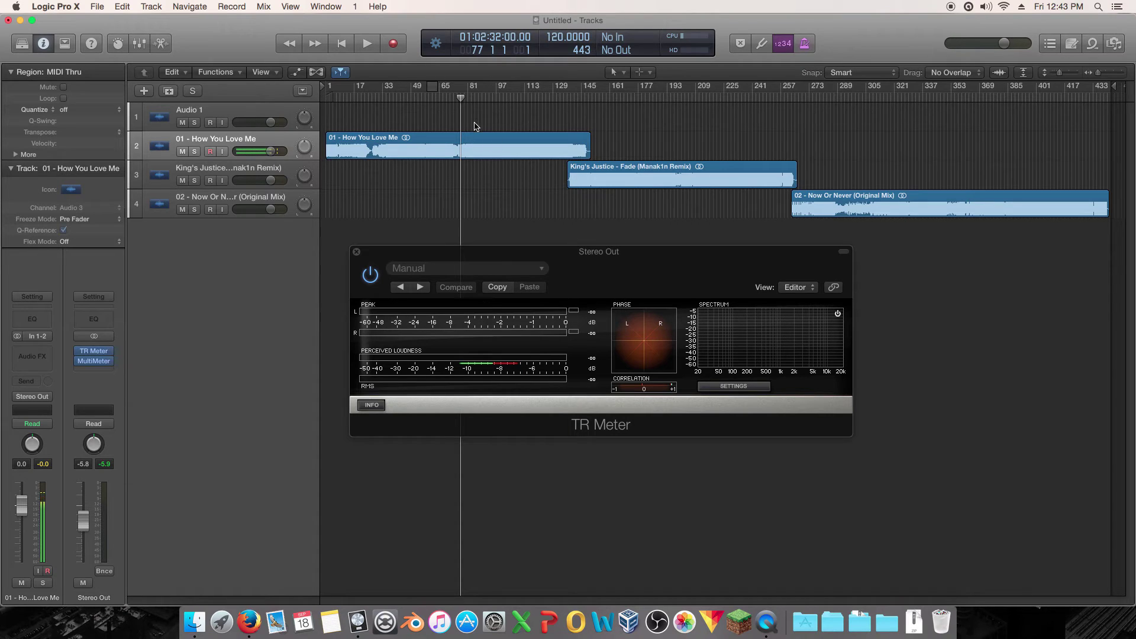
{"action": "key", "text": "space"}
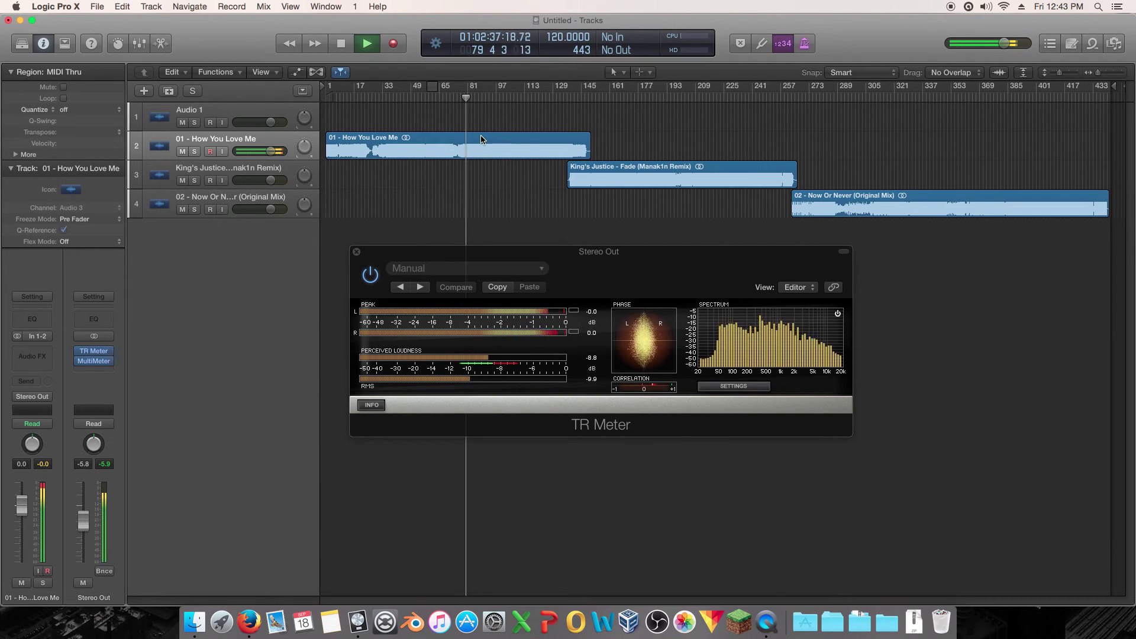
{"action": "left_click", "coordinate": [436, 97]}
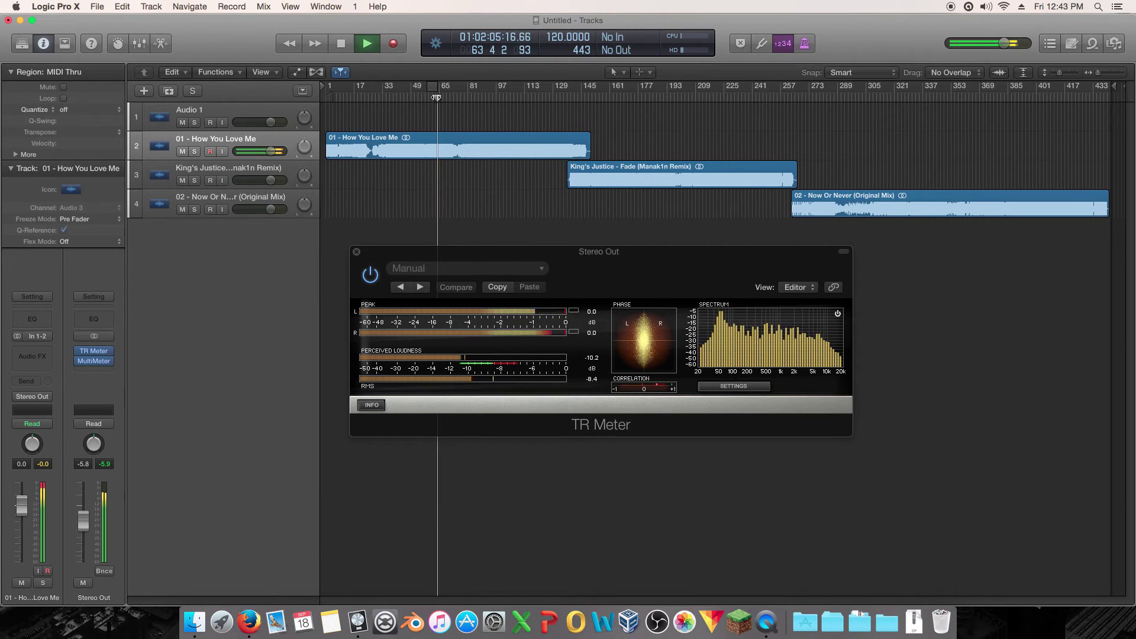
{"action": "key", "text": "space"}
{"action": "left_click", "coordinate": [471, 98]}
{"action": "mouse_move", "coordinate": [471, 104]}
{"action": "left_mouse_down"}
{"action": "mouse_move", "coordinate": [459, 108]}
{"action": "mouse_move", "coordinate": [464, 117]}
{"action": "left_mouse_up"}
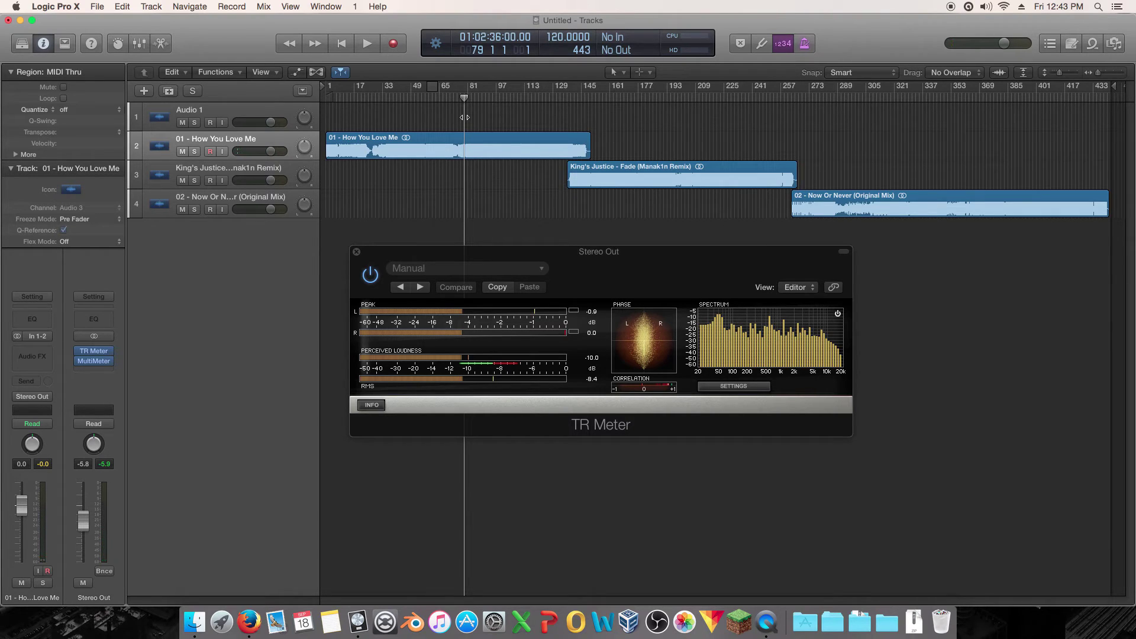
{"action": "left_click_drag", "start_coordinate": [464, 117], "coordinate": [426, 152]}
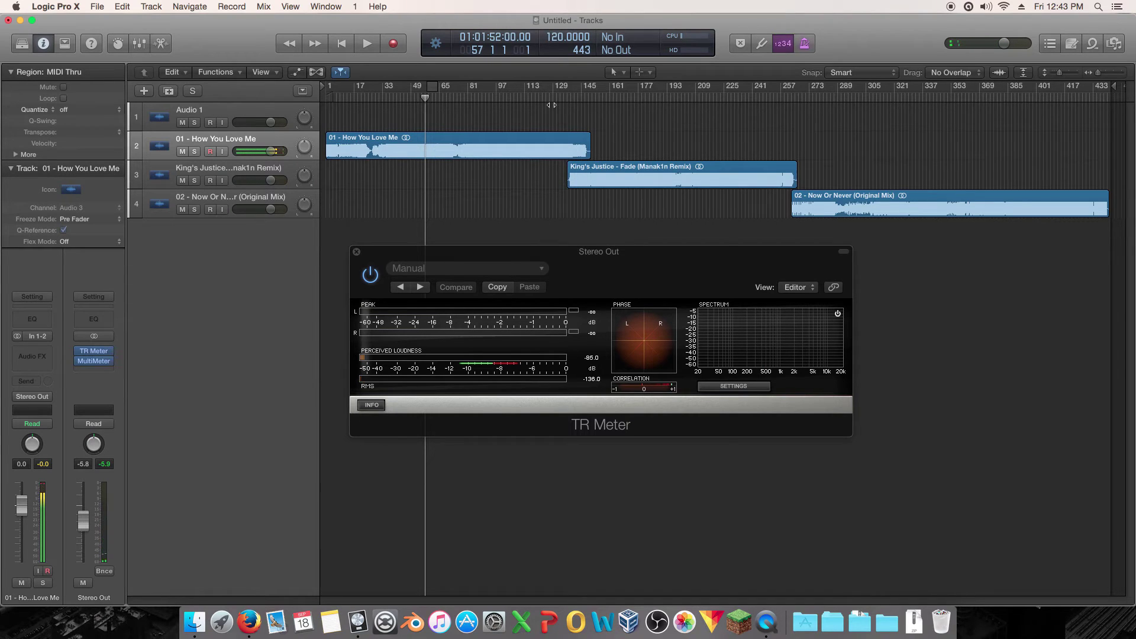
Step: Play Now Or Never from bars 296 and 319 and around bar 331 to compare the loudness and RMS of its sections
{"action": "left_click_drag", "start_coordinate": [551, 105], "coordinate": [850, 109]}
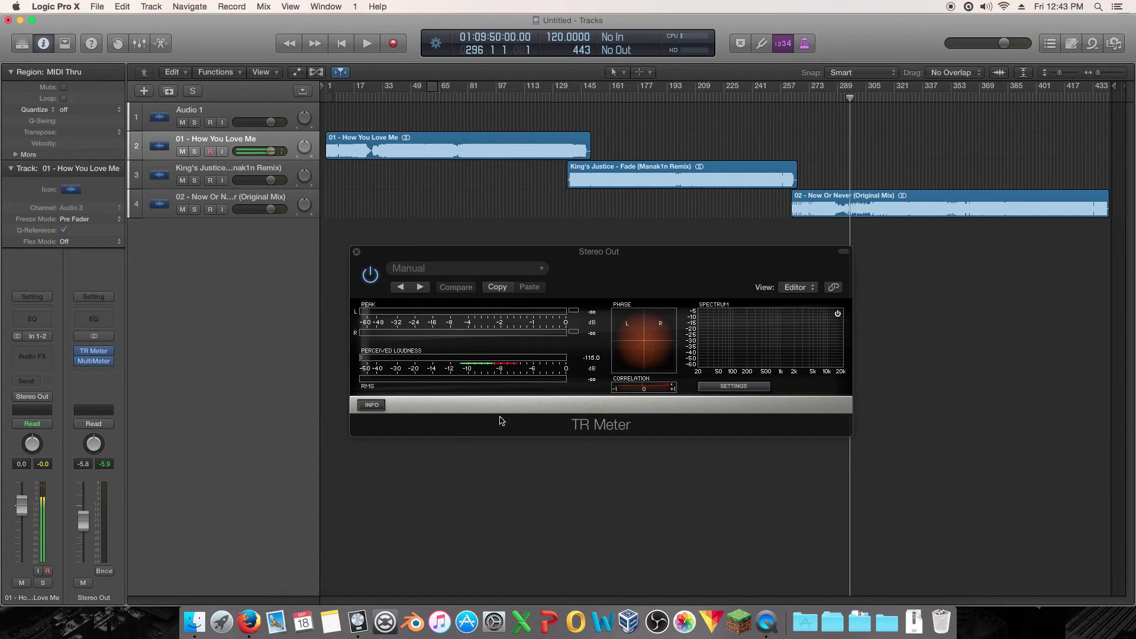
{"action": "key", "text": "space"}
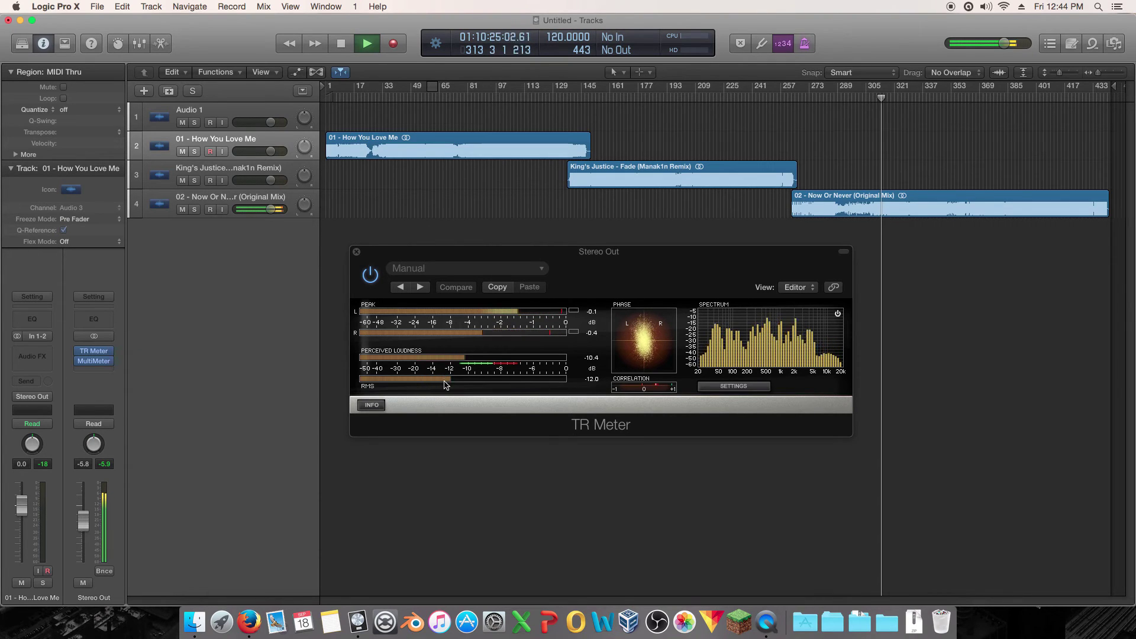
{"action": "key", "text": "space"}
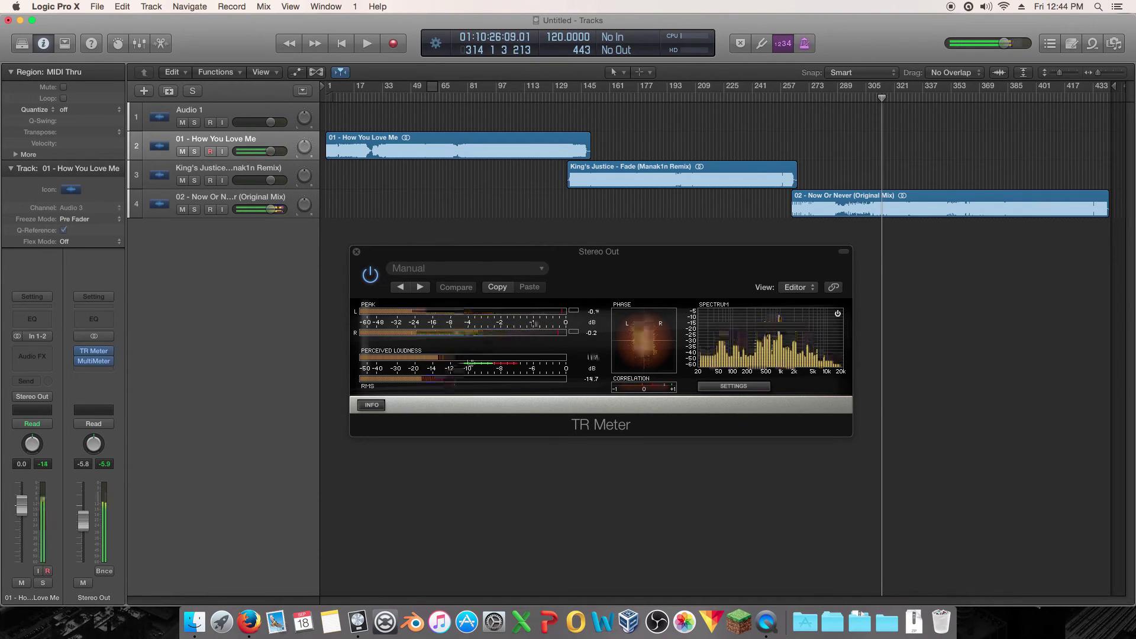
{"action": "left_click_drag", "start_coordinate": [892, 100], "coordinate": [891, 198]}
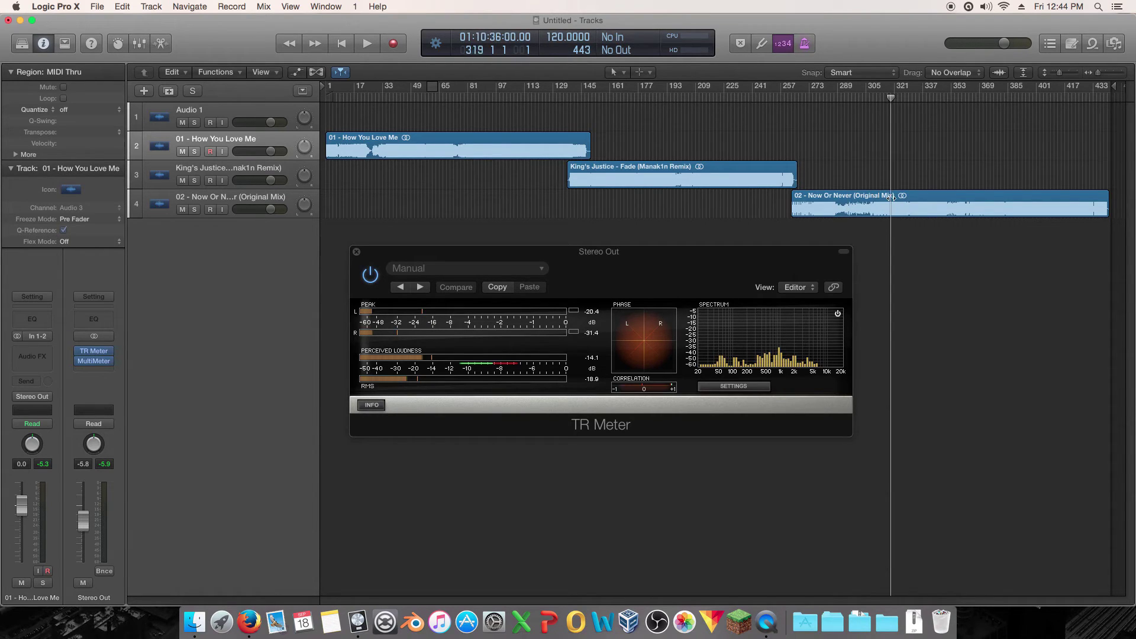
{"action": "key", "text": "space"}
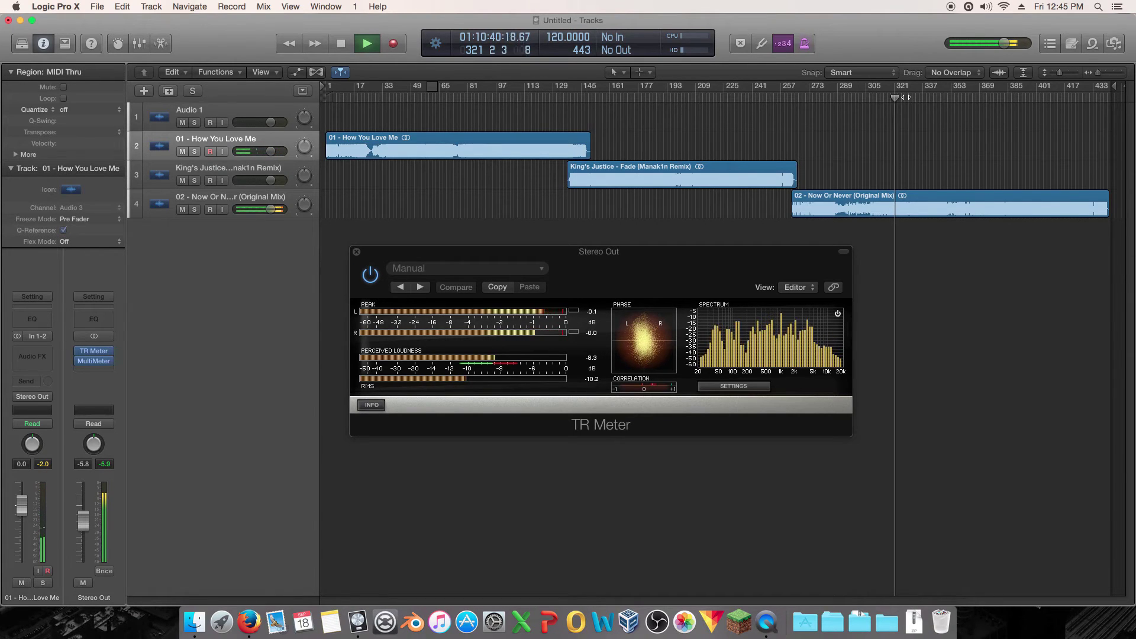
{"action": "left_click", "coordinate": [905, 96]}
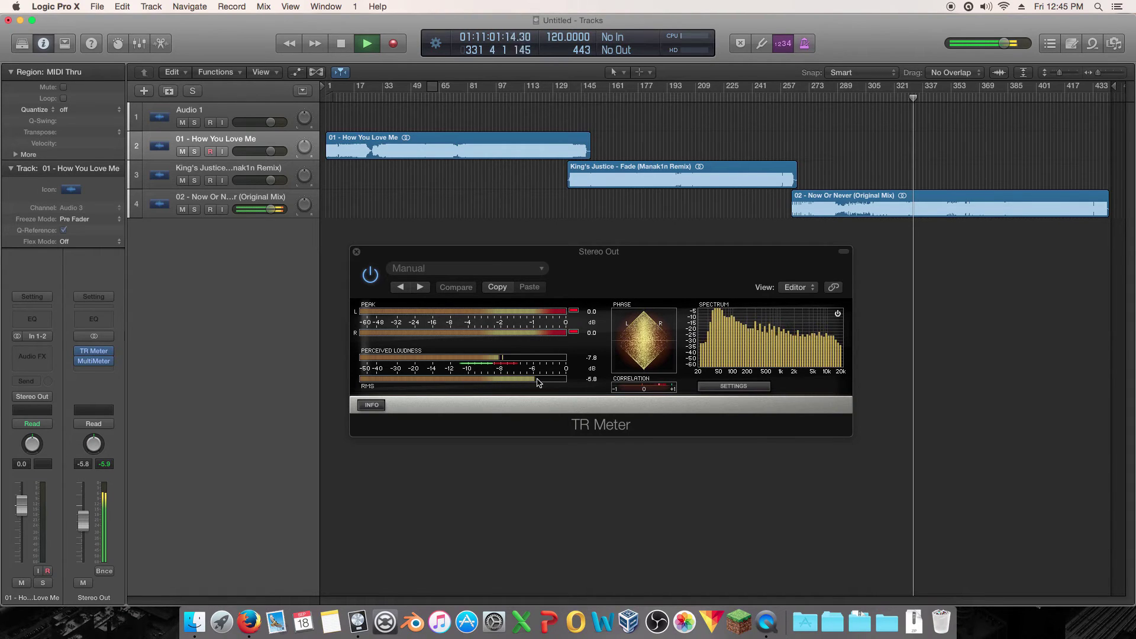
{"action": "key", "text": "space"}
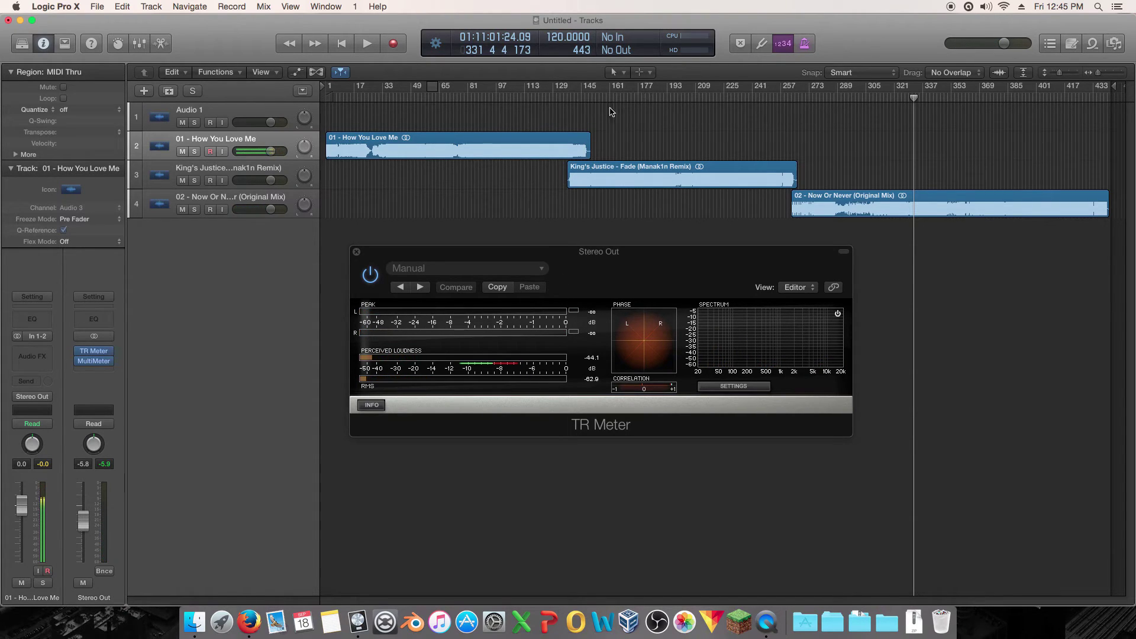
Step: Play Fade from bar 186, How You Love Me around bar 62 and Now Or Never around bar 342 to compare their loudness and RMS
{"action": "left_click_drag", "start_coordinate": [611, 112], "coordinate": [396, 168]}
{"action": "left_click", "coordinate": [654, 97]}
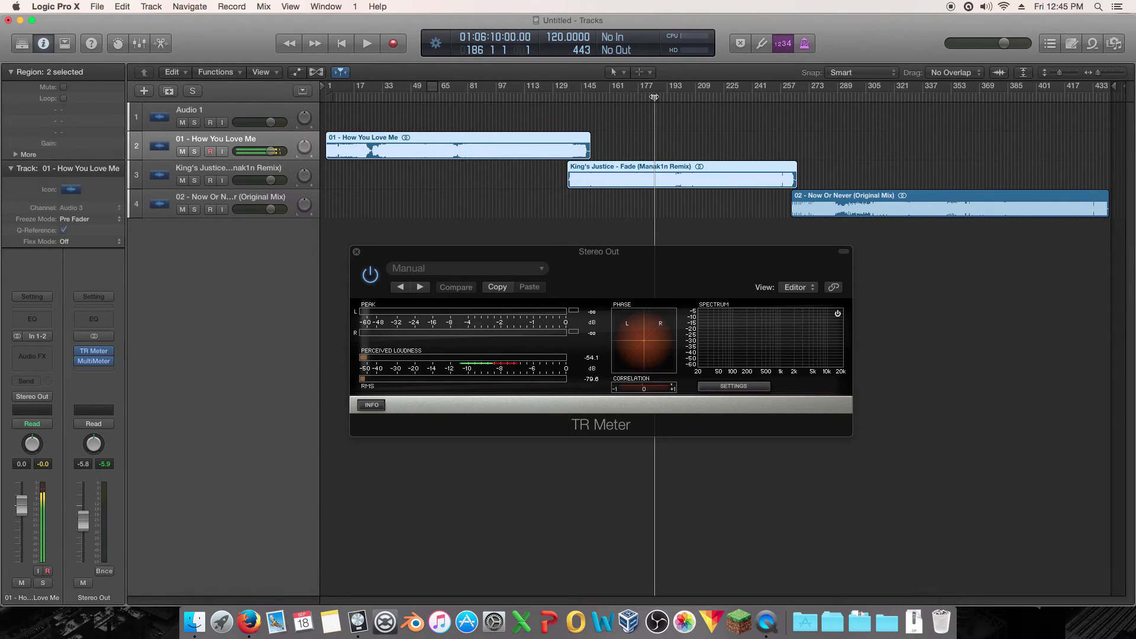
{"action": "key", "text": "space"}
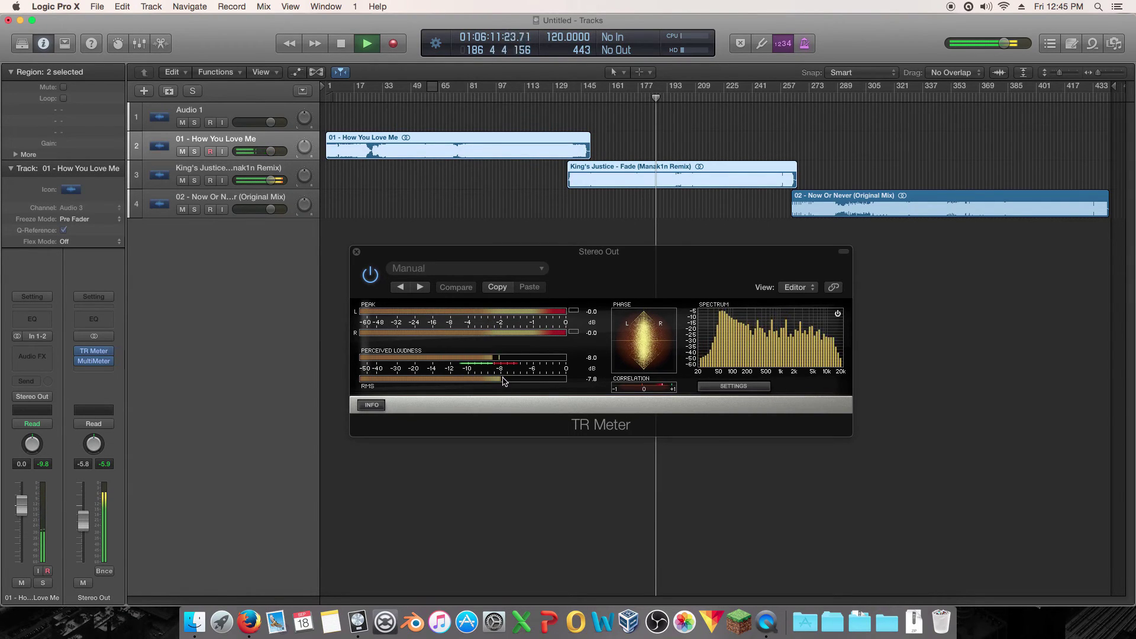
{"action": "key", "text": "space"}
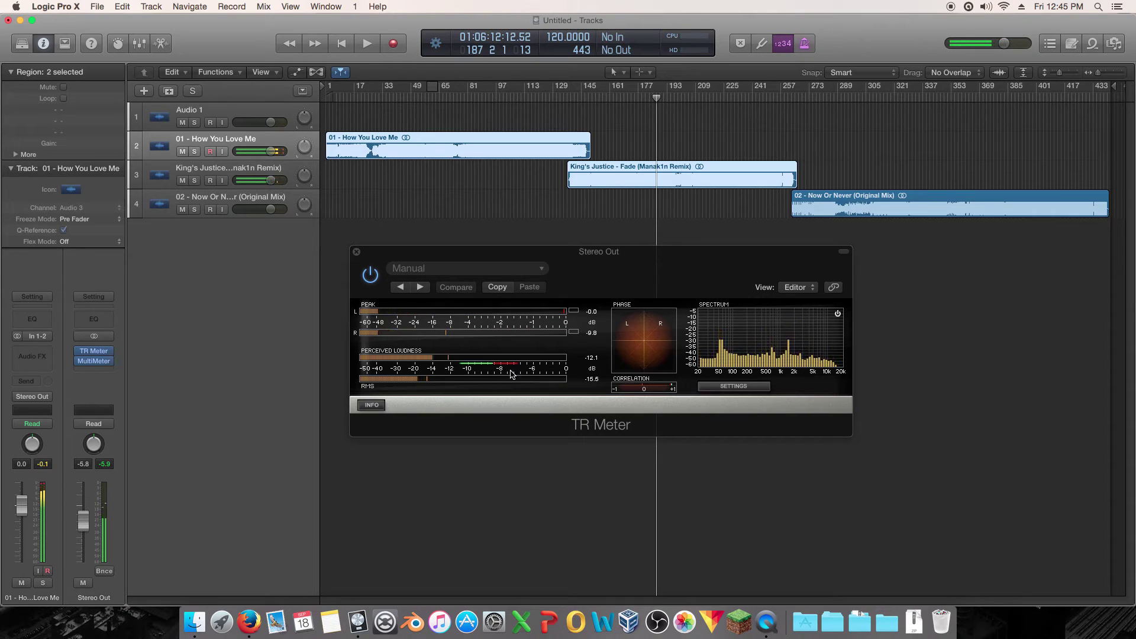
{"action": "double_click", "coordinate": [434, 95]}
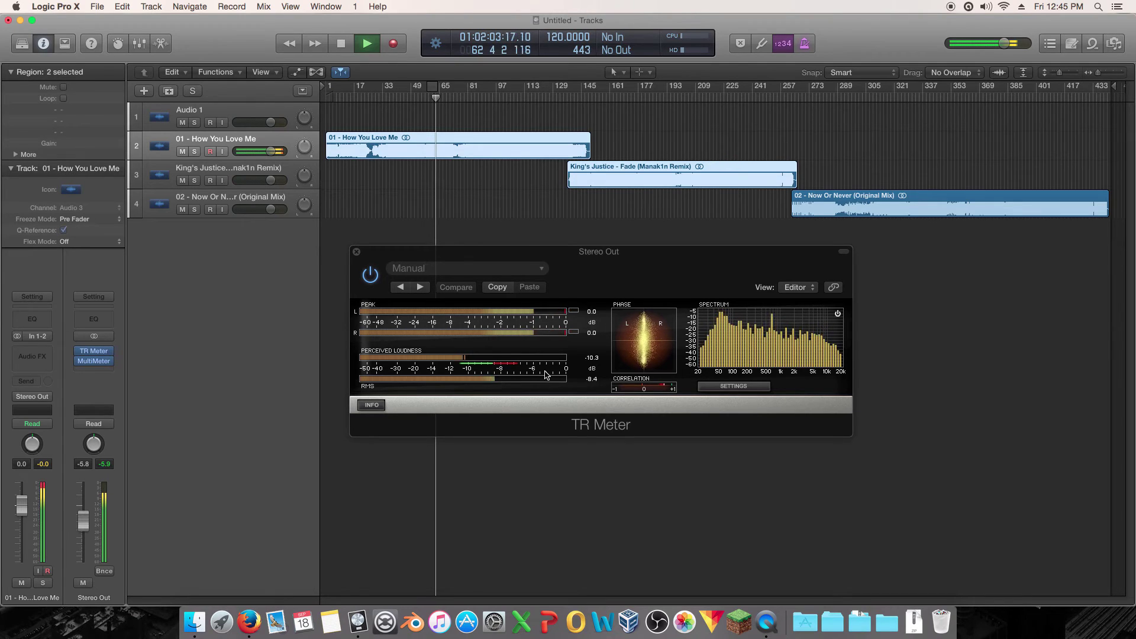
{"action": "key", "text": "space"}
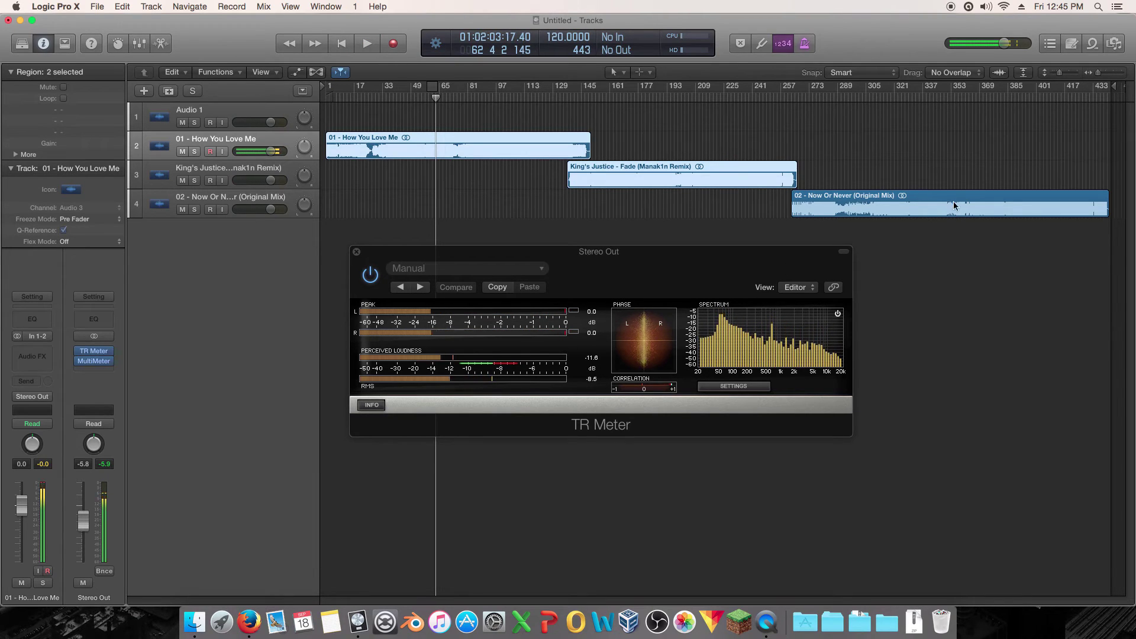
{"action": "double_click", "coordinate": [932, 94]}
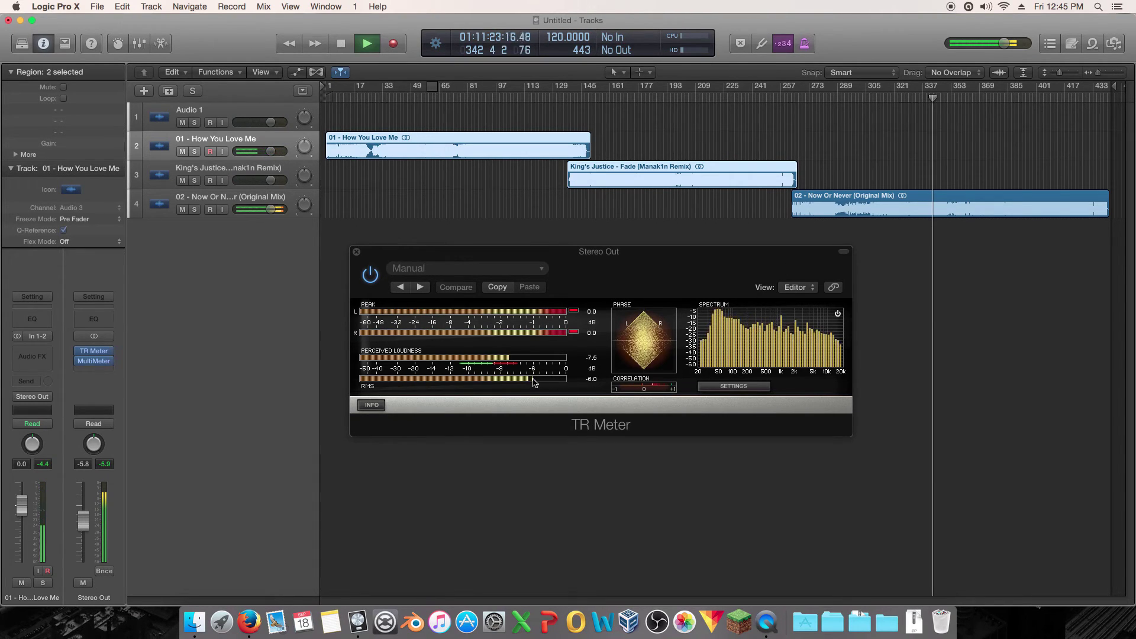
{"action": "key", "text": "space"}
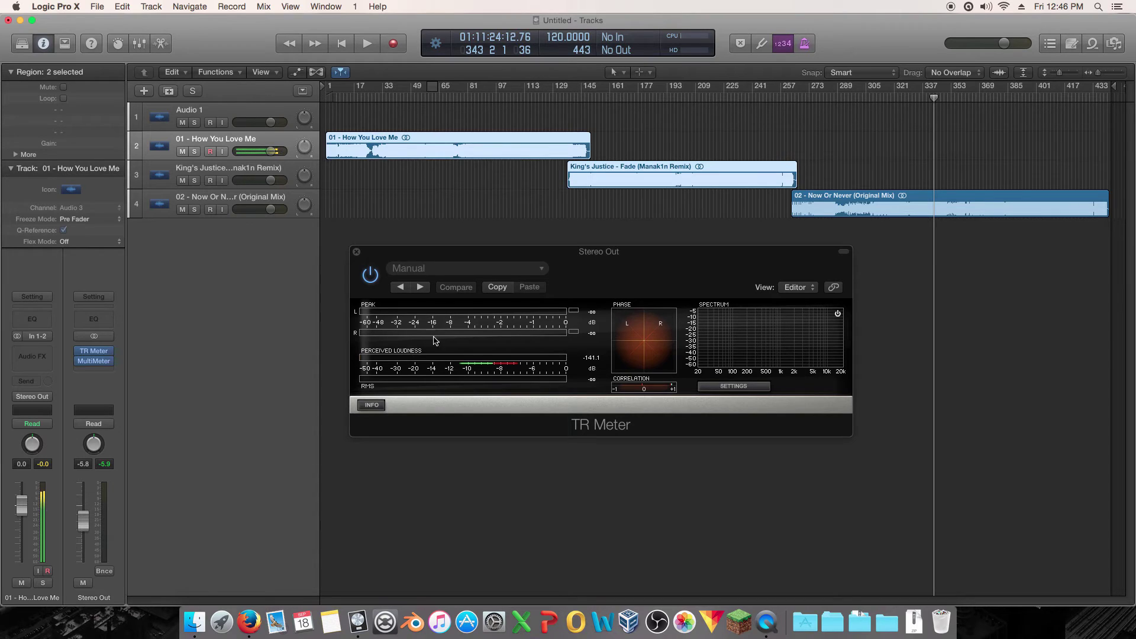
Step: Select the regions of all three songs and play How You Love Me around bar 59 to examine its loudness
{"action": "left_click", "coordinate": [432, 89]}
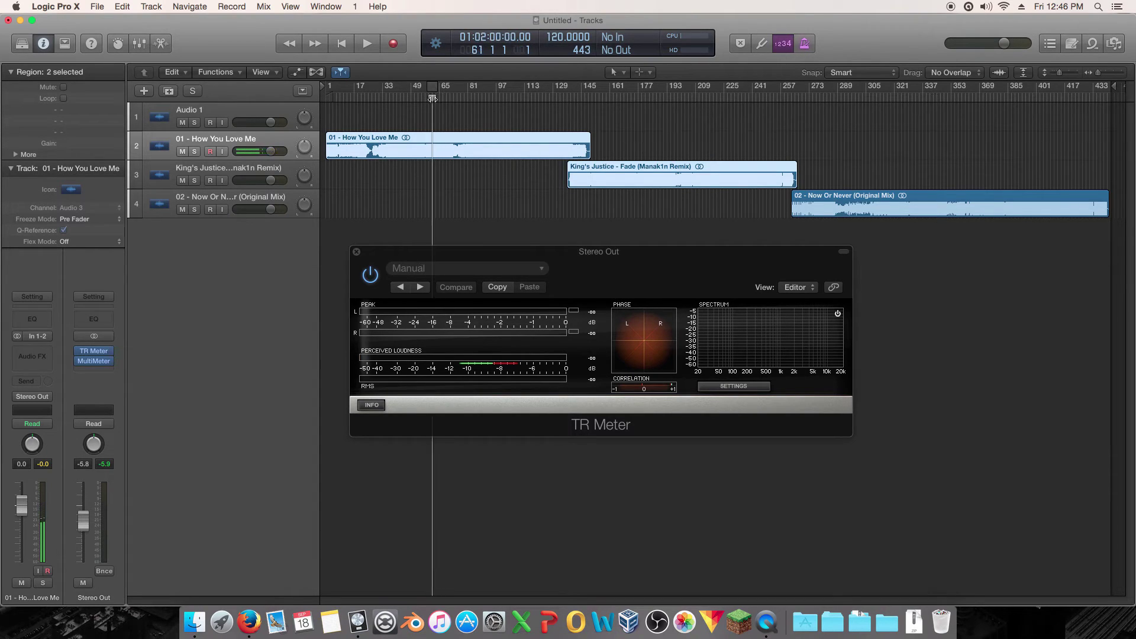
{"action": "left_click", "coordinate": [516, 118]}
{"action": "left_click_drag", "start_coordinate": [518, 117], "coordinate": [920, 216]}
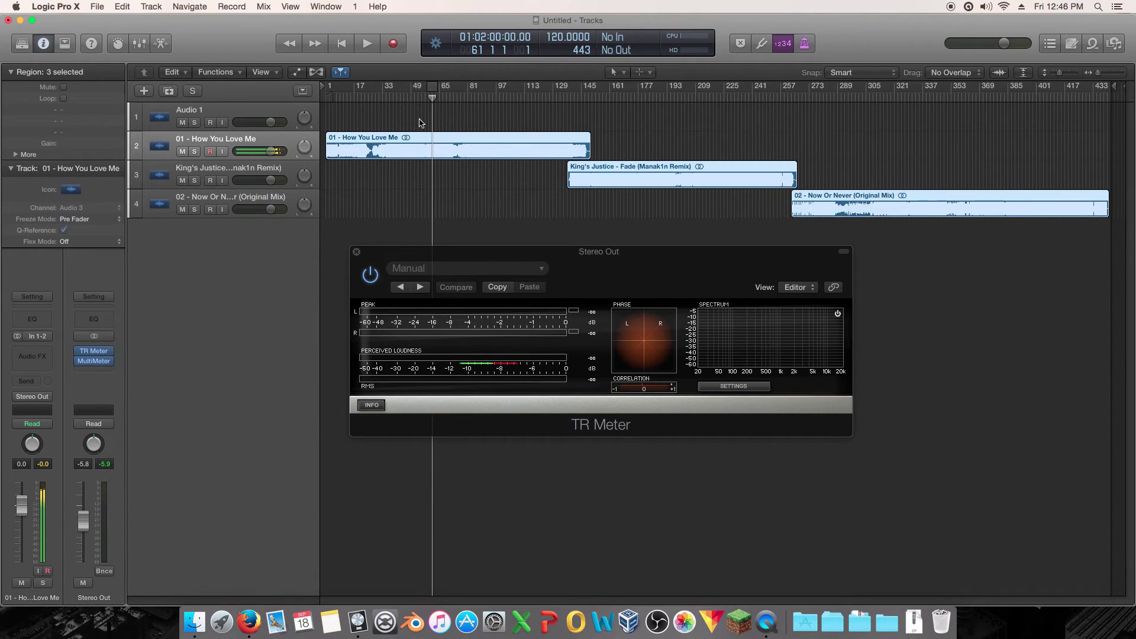
{"action": "key", "text": "space"}
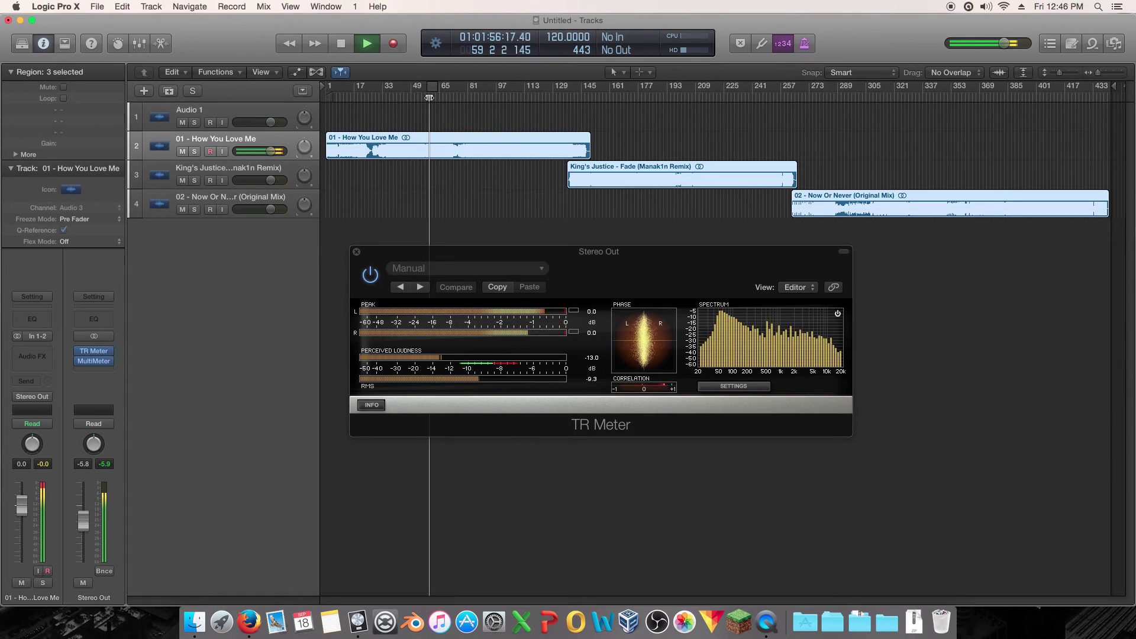
Step: Play short passages of the King's Justice song near bar 181 and Now Or Never from bar 335 to compare their levels on the meter
{"action": "key", "text": "space"}
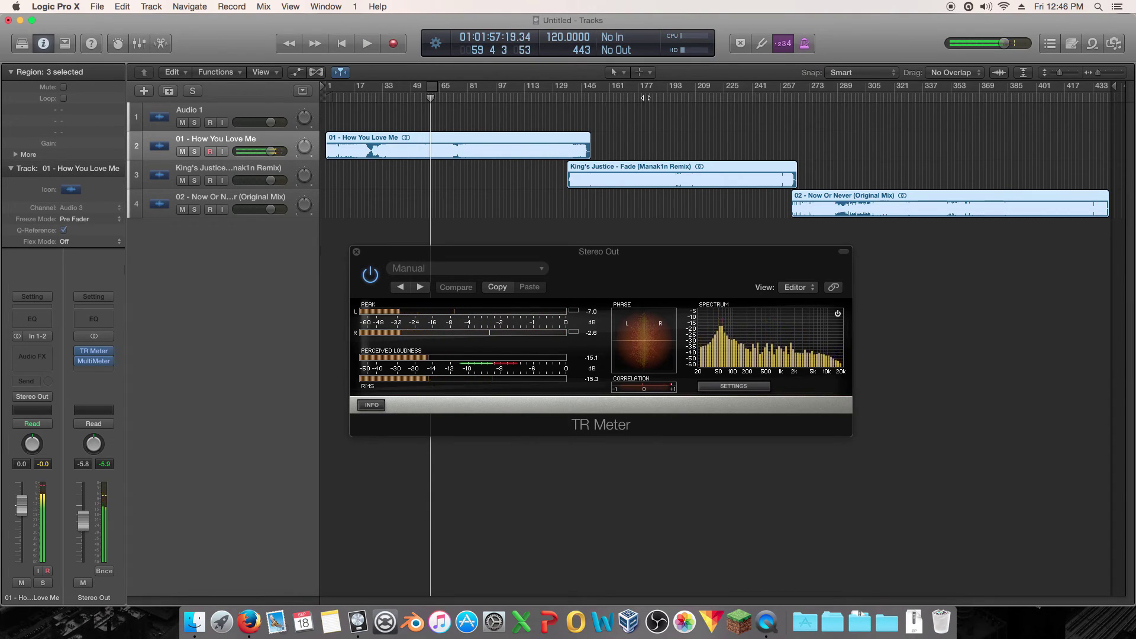
{"action": "left_click", "coordinate": [646, 97]}
{"action": "key", "text": "space"}
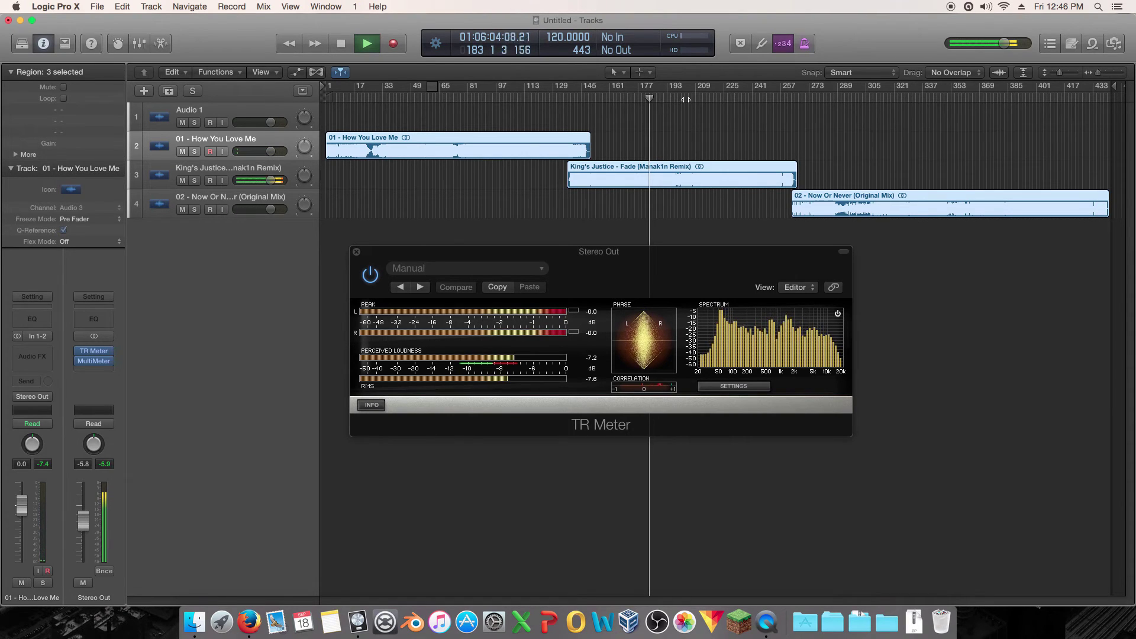
{"action": "key", "text": "space"}
{"action": "left_click_drag", "start_coordinate": [688, 95], "coordinate": [918, 102]}
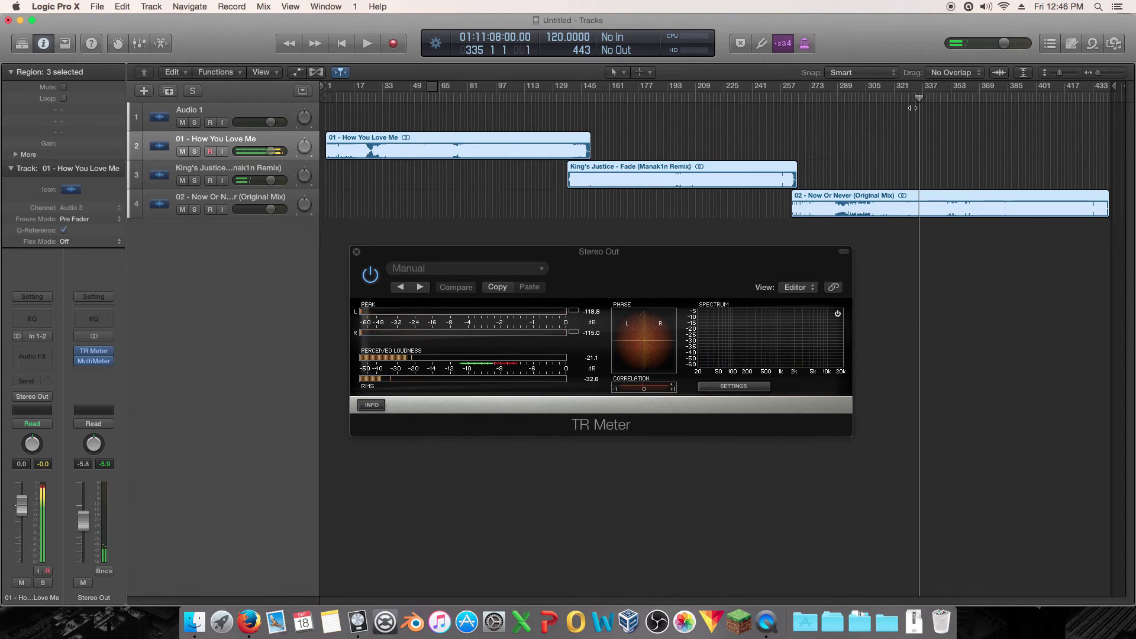
{"action": "key", "text": "space"}
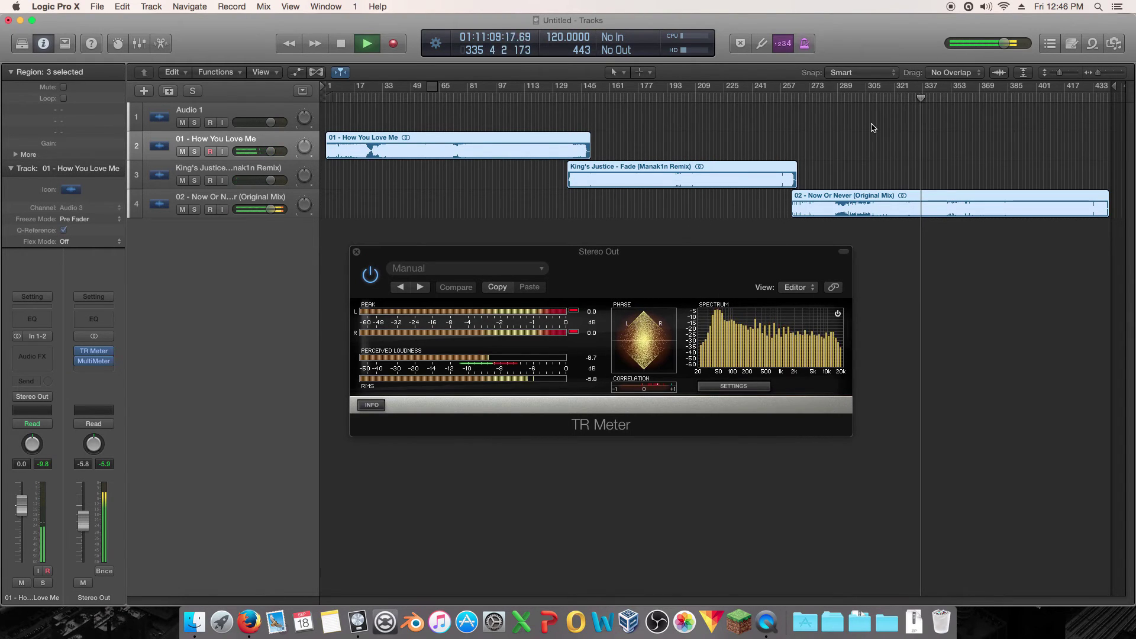
{"action": "key", "text": "space"}
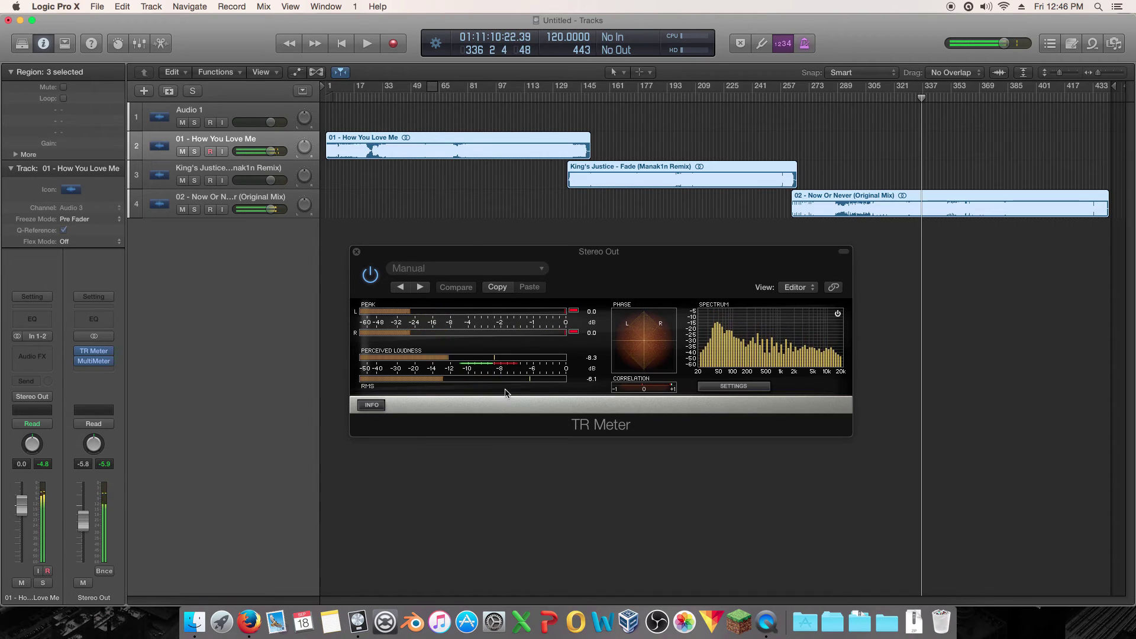
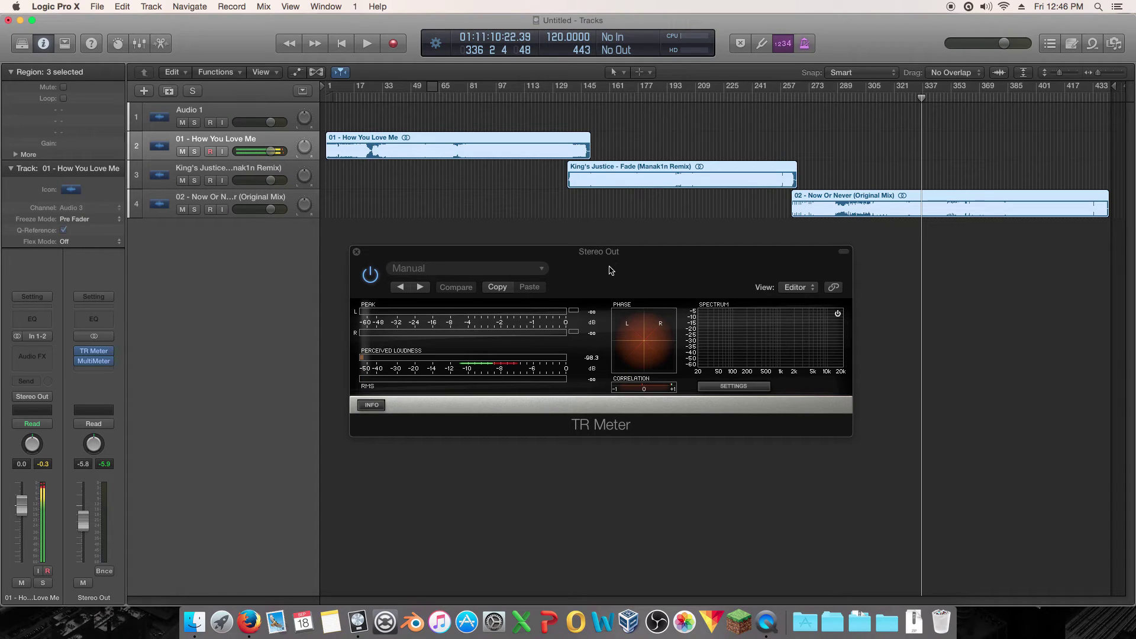
{"action": "left_click_drag", "start_coordinate": [594, 267], "coordinate": [585, 270]}
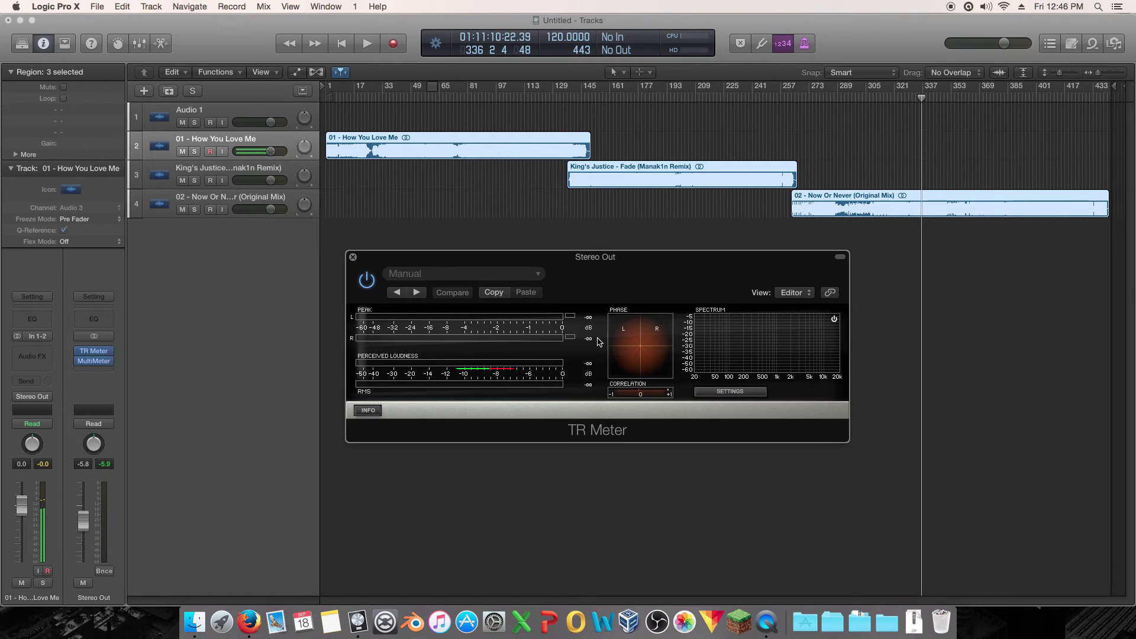
{"action": "left_click", "coordinate": [702, 128]}
{"action": "left_click", "coordinate": [704, 168]}
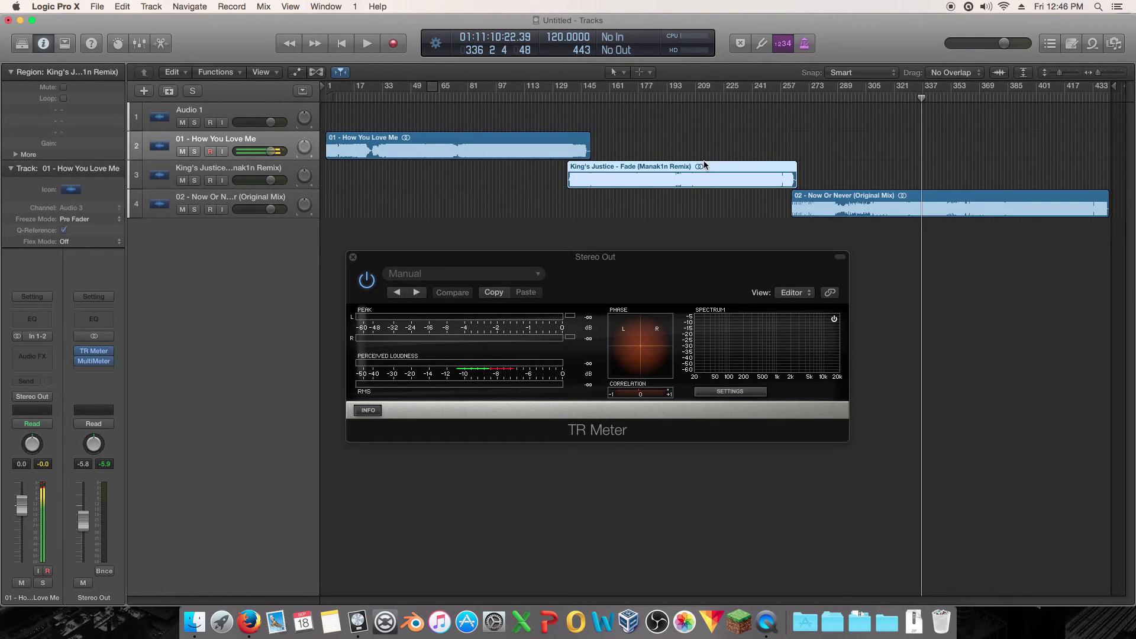
{"action": "left_click", "coordinate": [825, 204]}
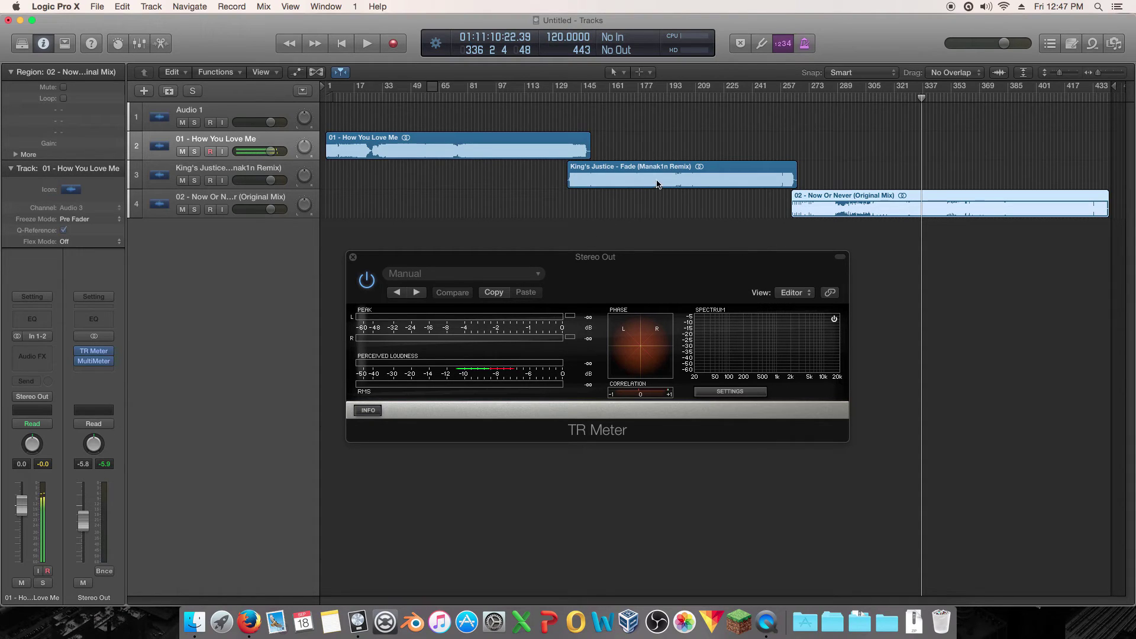
Step: Insert a Channel EQ on the King's Justice track with a 2100 Hz, +2.5 dB high shelf and a 17800 Hz, 6 dB/Oct high cut
{"action": "left_click_drag", "start_coordinate": [633, 105], "coordinate": [643, 104]}
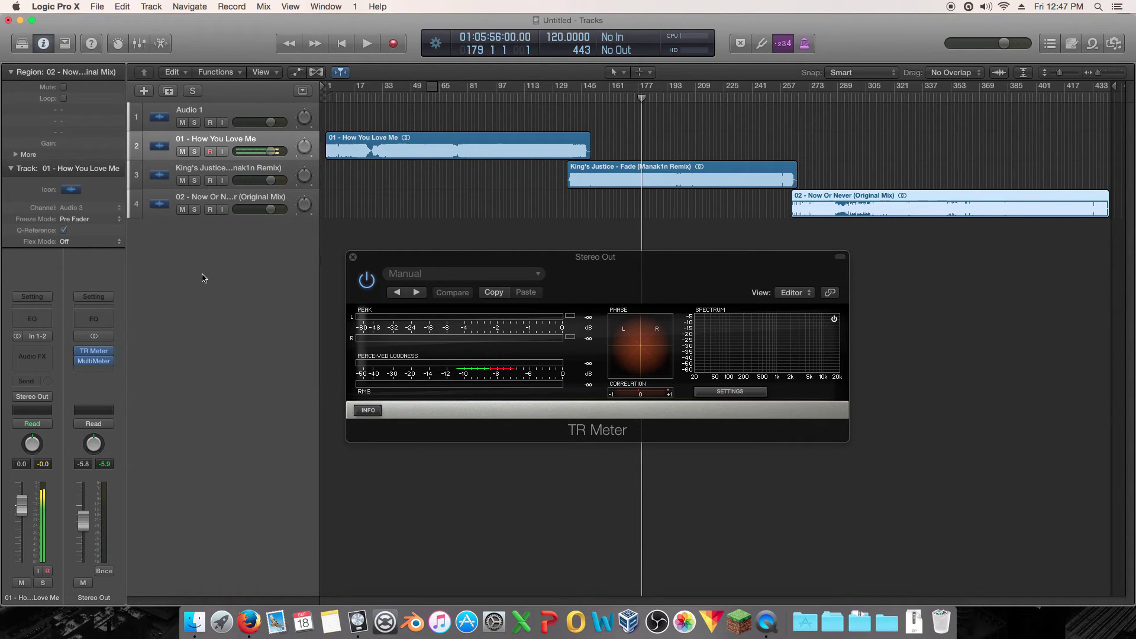
{"action": "left_click", "coordinate": [204, 168]}
{"action": "left_click", "coordinate": [35, 319]}
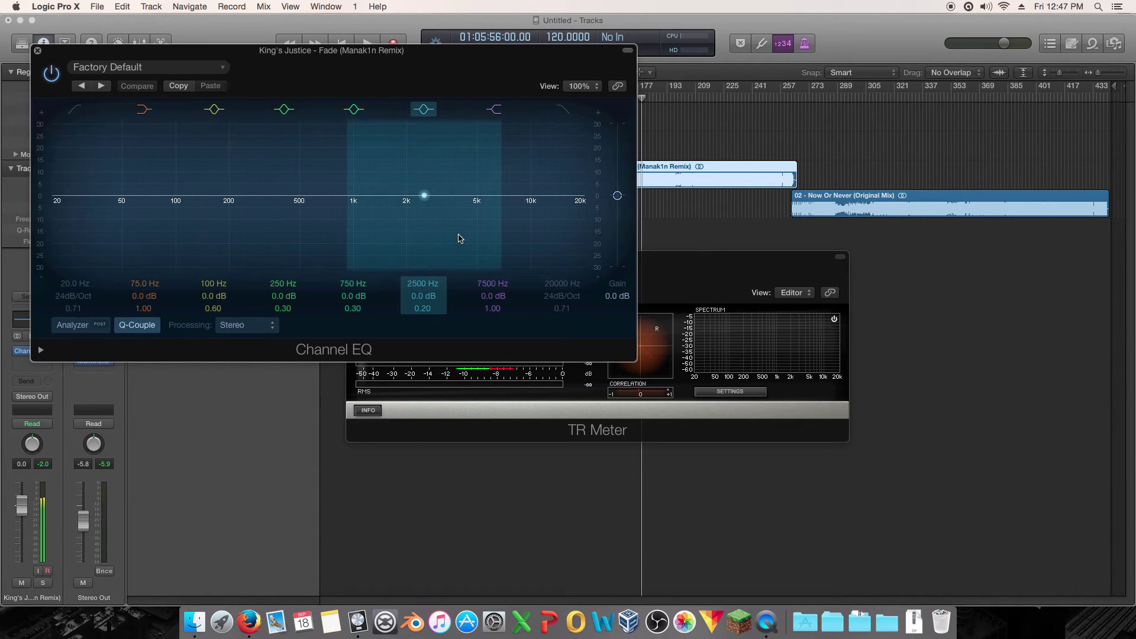
{"action": "left_click_drag", "start_coordinate": [506, 238], "coordinate": [395, 232]}
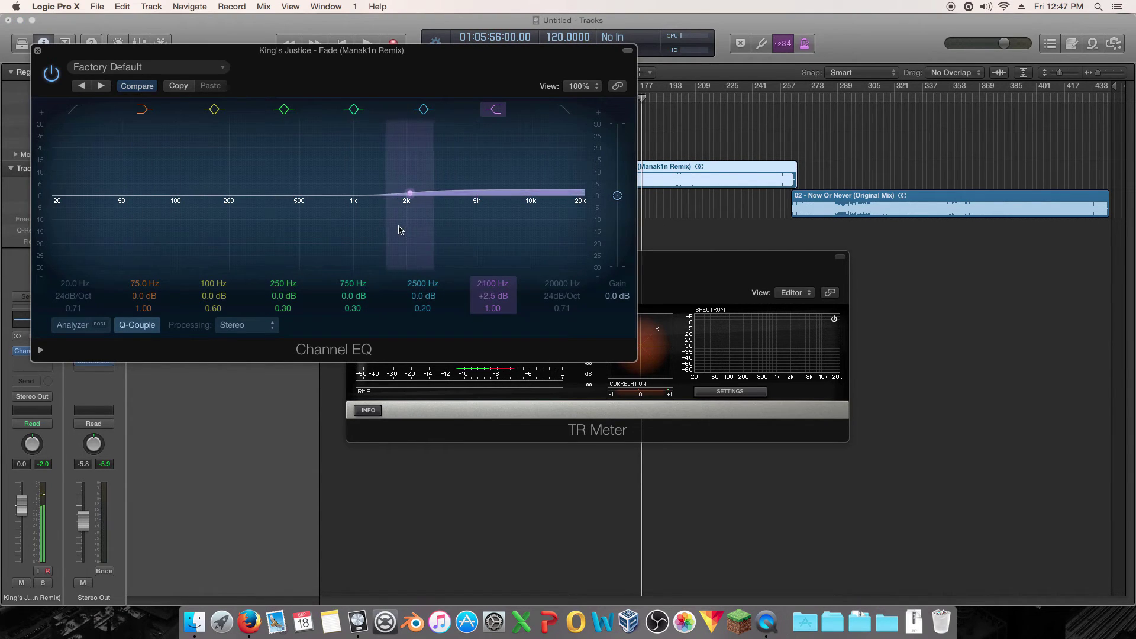
{"action": "left_click", "coordinate": [567, 114]}
{"action": "left_click_drag", "start_coordinate": [581, 254], "coordinate": [540, 254]}
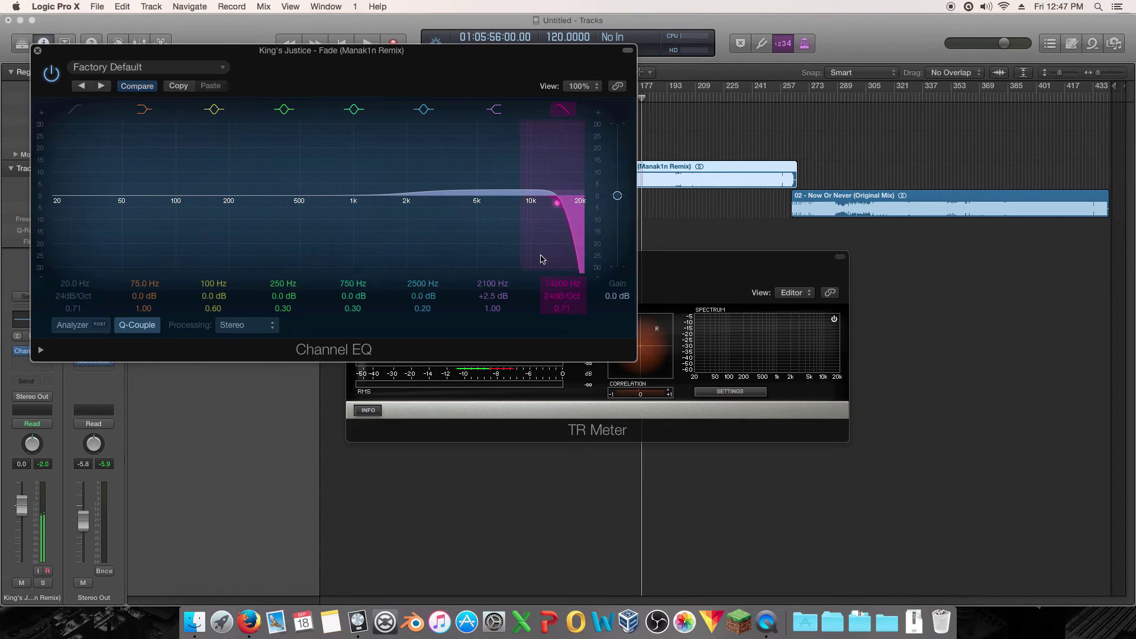
{"action": "left_click_drag", "start_coordinate": [562, 294], "coordinate": [568, 228]}
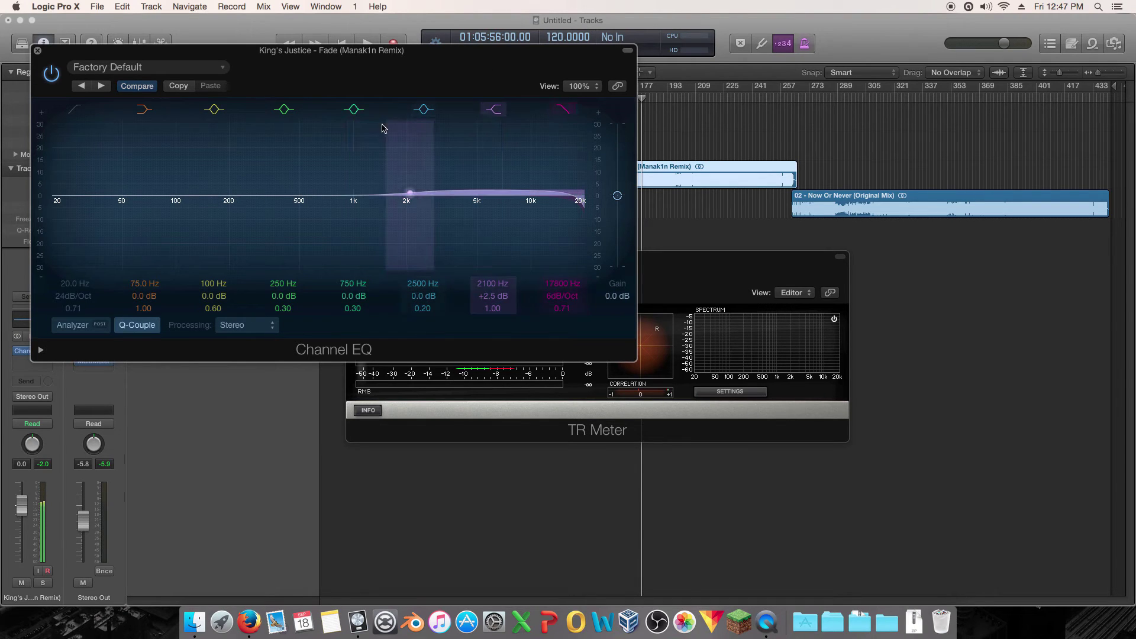
Step: Try a wide +5.0 dB boost at 740 Hz with a Q of 0.11 and switch that EQ band off
{"action": "left_click_drag", "start_coordinate": [327, 193], "coordinate": [402, 178]}
{"action": "left_click", "coordinate": [354, 109]}
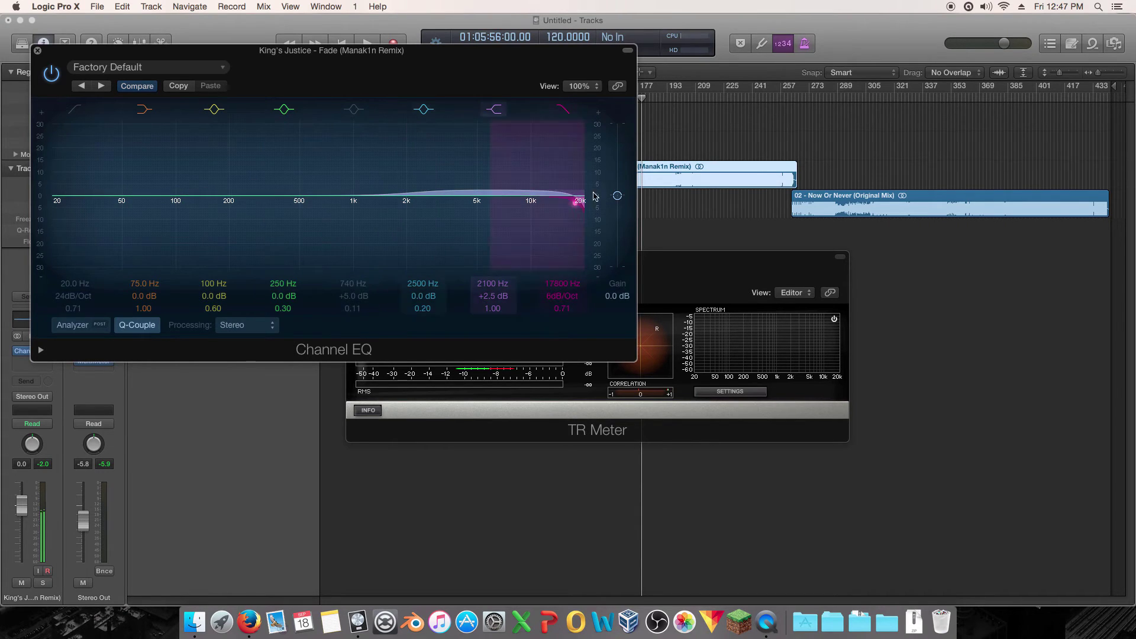
Step: Play the song from bar 180 while setting the high shelf to 2750 Hz at +3.5 dB and the high cut to 14800 Hz
{"action": "left_click_drag", "start_coordinate": [515, 60], "coordinate": [464, 75]}
{"action": "key", "text": "space"}
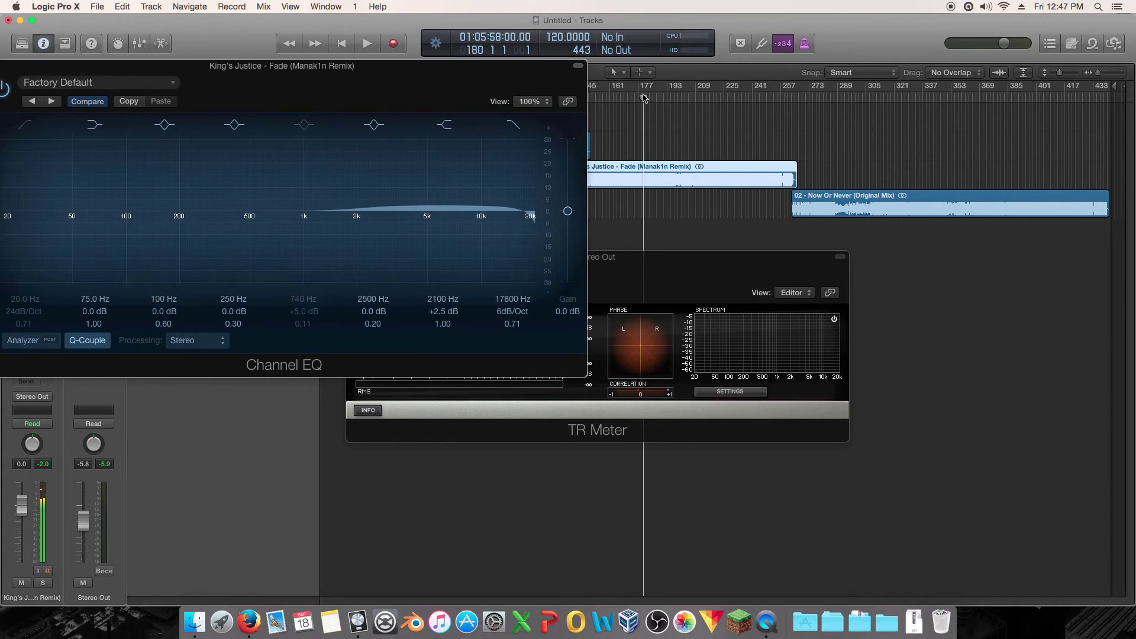
{"action": "left_click_drag", "start_coordinate": [367, 171], "coordinate": [385, 145]}
{"action": "left_click_drag", "start_coordinate": [496, 168], "coordinate": [482, 170]}
{"action": "left_click_drag", "start_coordinate": [408, 166], "coordinate": [405, 164]}
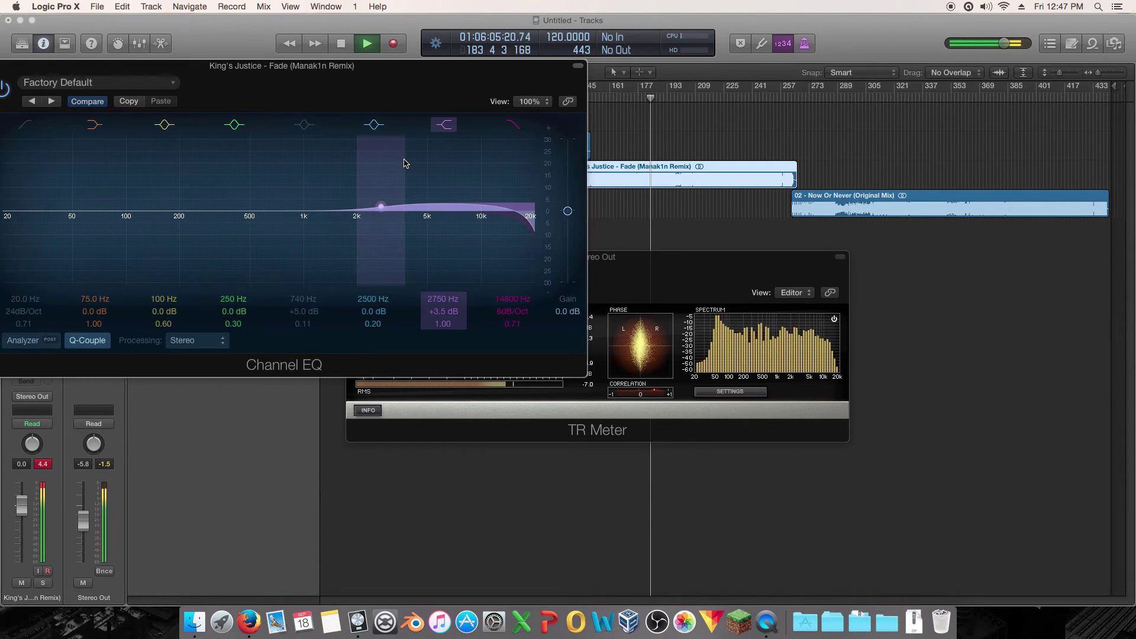
Step: Boost 50 Hz by 2.5 dB and 800 Hz by 2.0 dB, and set the EQ's overall gain to -1.0 dB
{"action": "left_click_drag", "start_coordinate": [369, 79], "coordinate": [679, 135]}
{"action": "left_click_drag", "start_coordinate": [469, 291], "coordinate": [382, 258]}
{"action": "left_click_drag", "start_coordinate": [564, 303], "coordinate": [661, 296]}
{"action": "left_click_drag", "start_coordinate": [877, 269], "coordinate": [885, 272]}
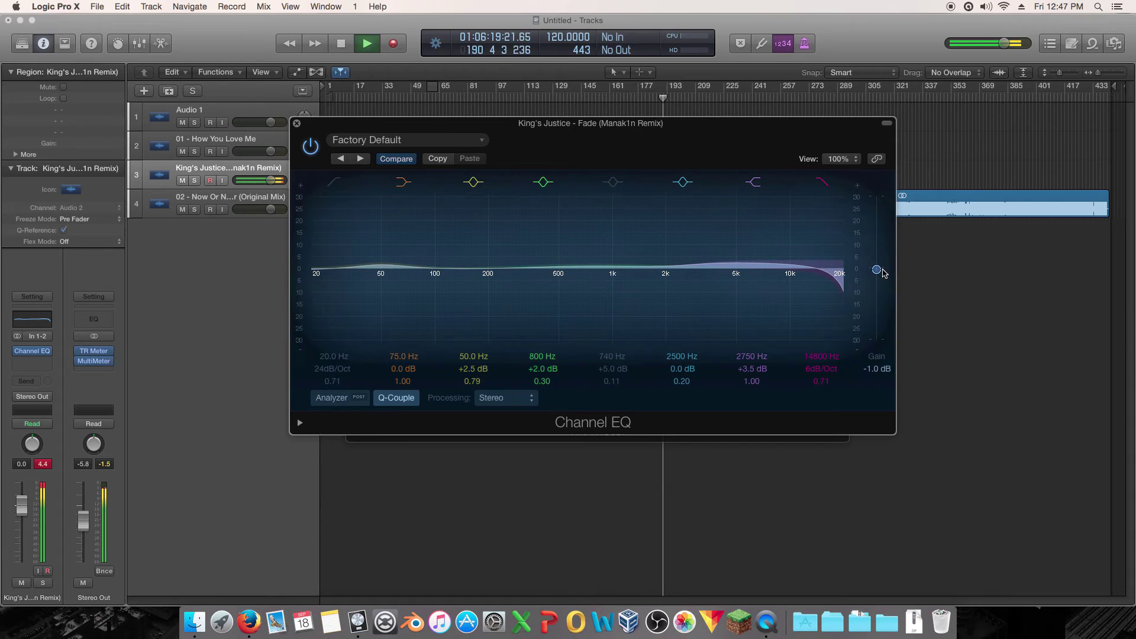
Step: Compare the song with the Channel EQ bypassed and active during playback, stop playback and leave the EQ switched on
{"action": "left_click", "coordinate": [310, 146]}
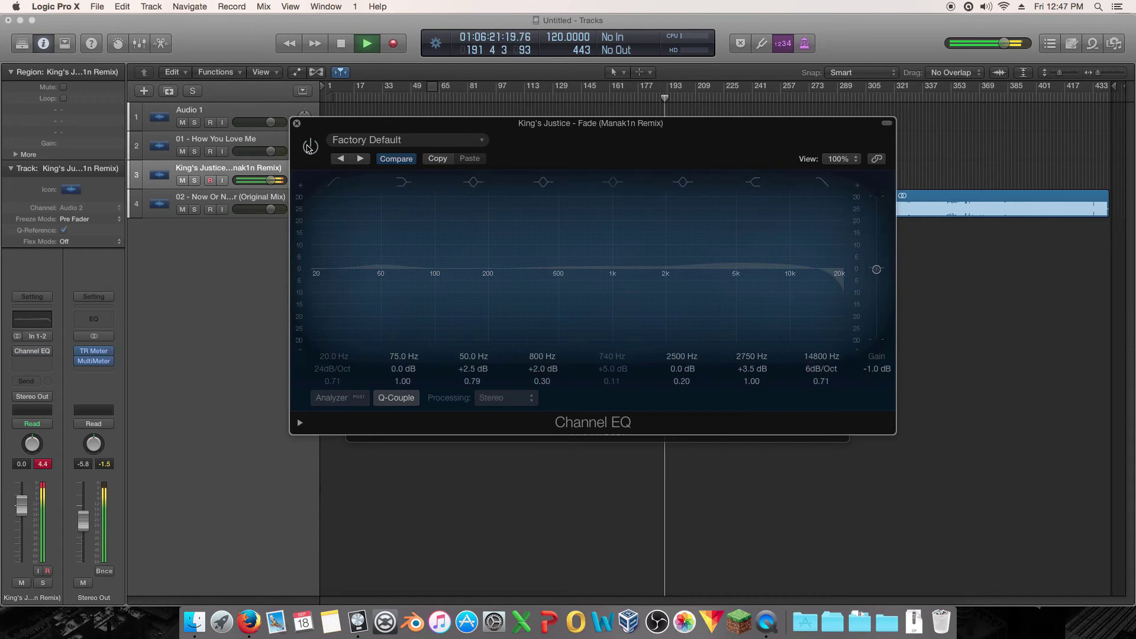
{"action": "left_click", "coordinate": [308, 146]}
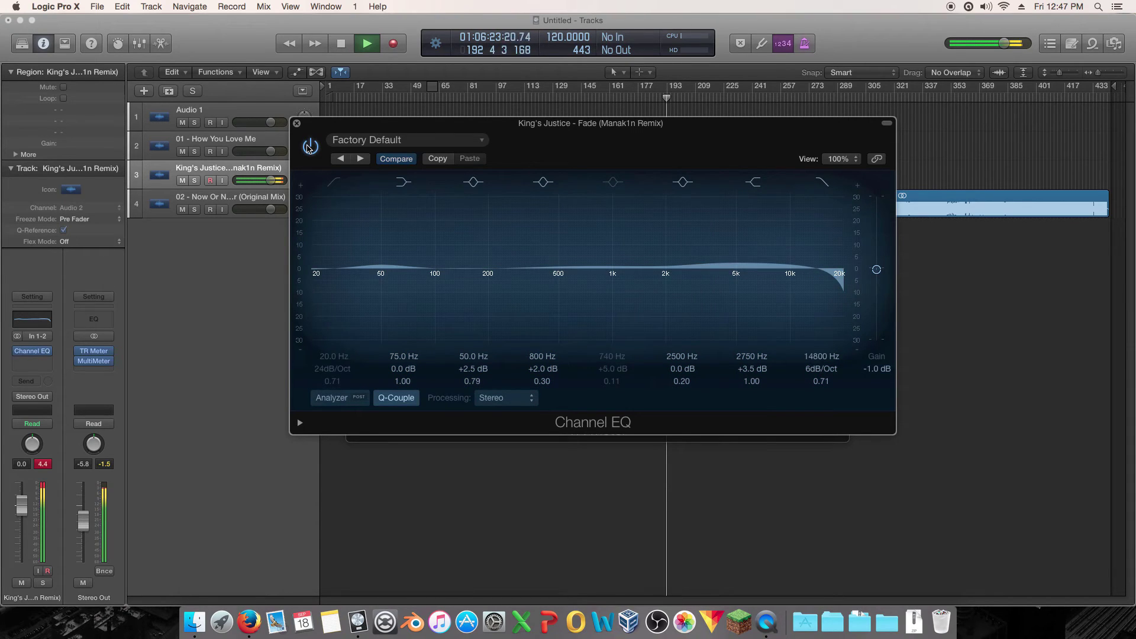
{"action": "left_click", "coordinate": [309, 147]}
{"action": "key", "text": "space"}
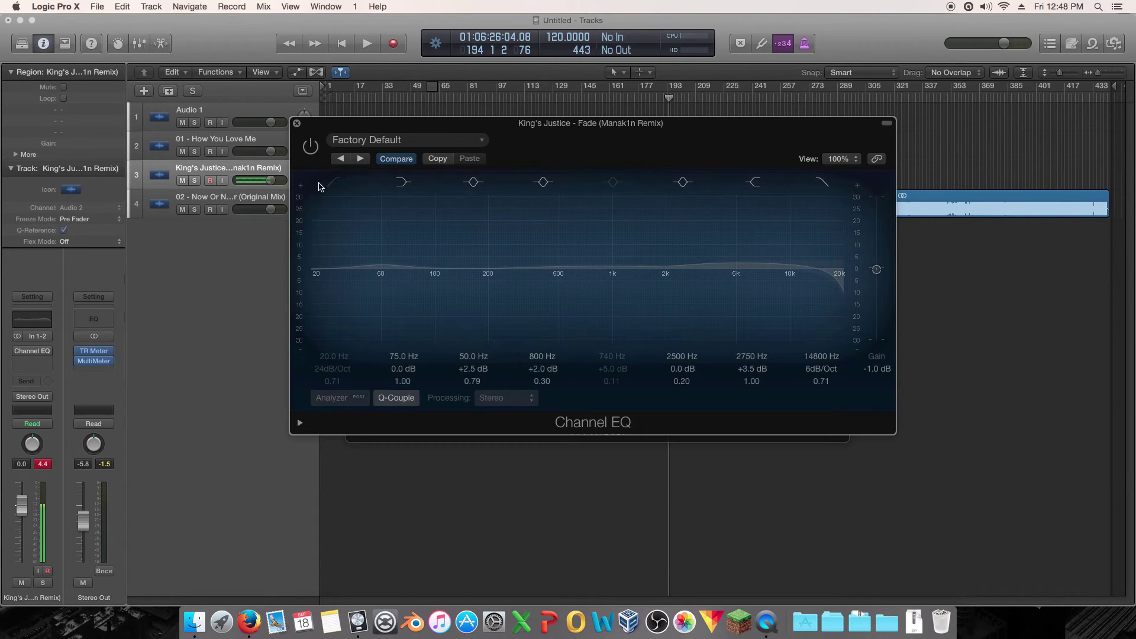
{"action": "left_click", "coordinate": [310, 146]}
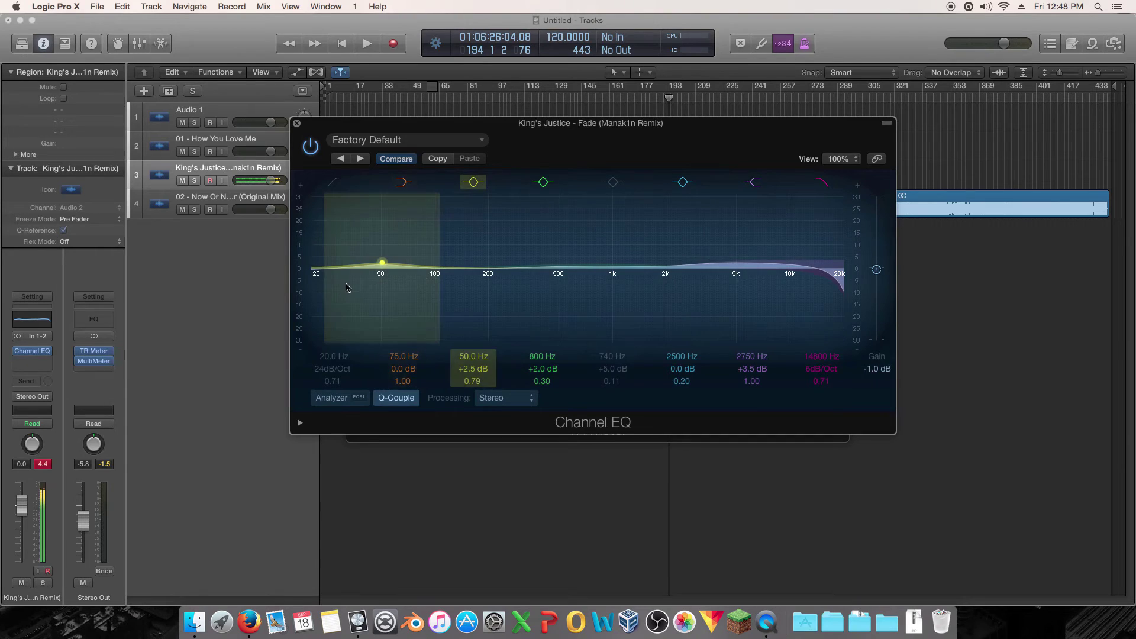
Step: Insert the Limiter No6 plug-in after the Channel EQ on the King's Justice track and adjust its output level
{"action": "mouse_move", "coordinate": [686, 125]}
{"action": "left_mouse_down"}
{"action": "mouse_move", "coordinate": [485, 131]}
{"action": "mouse_move", "coordinate": [580, 106]}
{"action": "mouse_move", "coordinate": [689, 107]}
{"action": "left_mouse_up"}
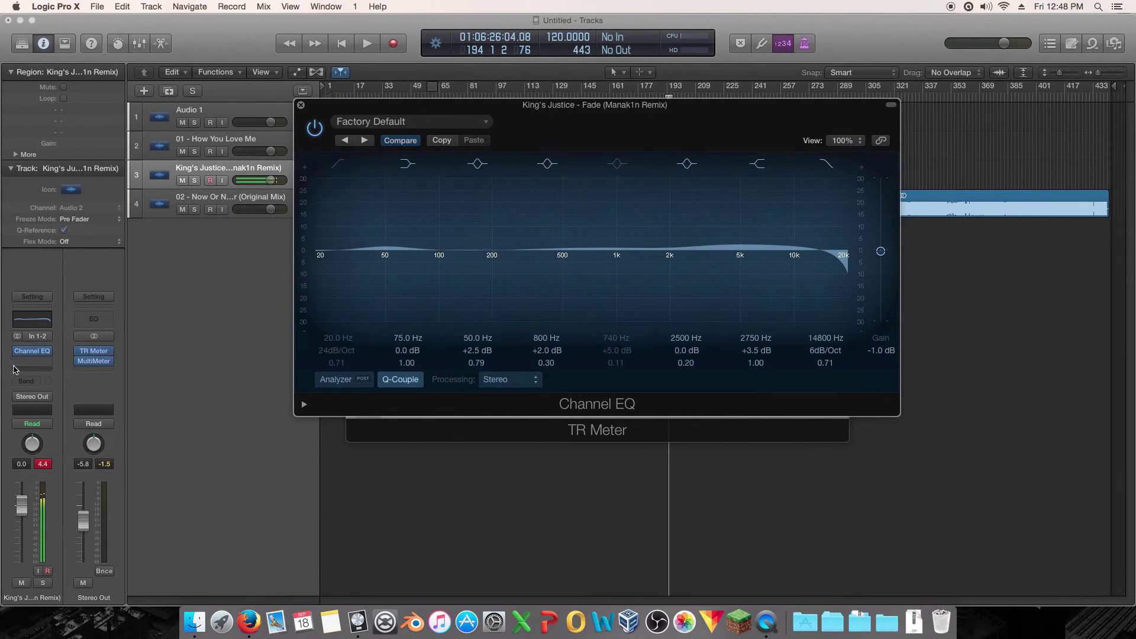
{"action": "left_click", "coordinate": [32, 359]}
{"action": "mouse_move", "coordinate": [87, 512]}
{"action": "mouse_move", "coordinate": [135, 565]}
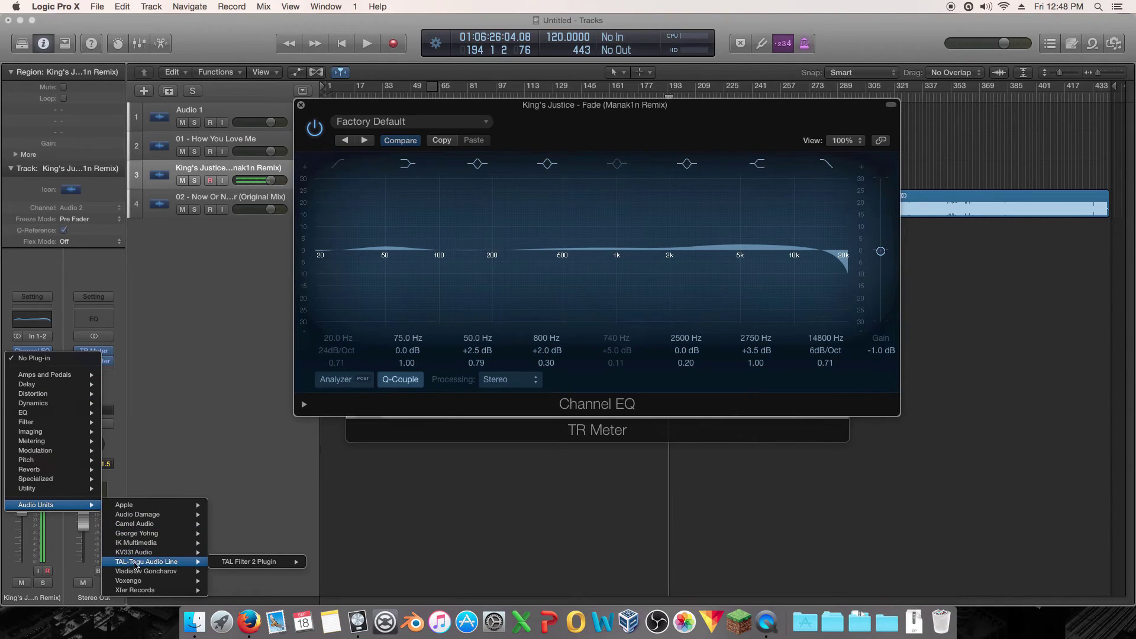
{"action": "mouse_move", "coordinate": [175, 592]}
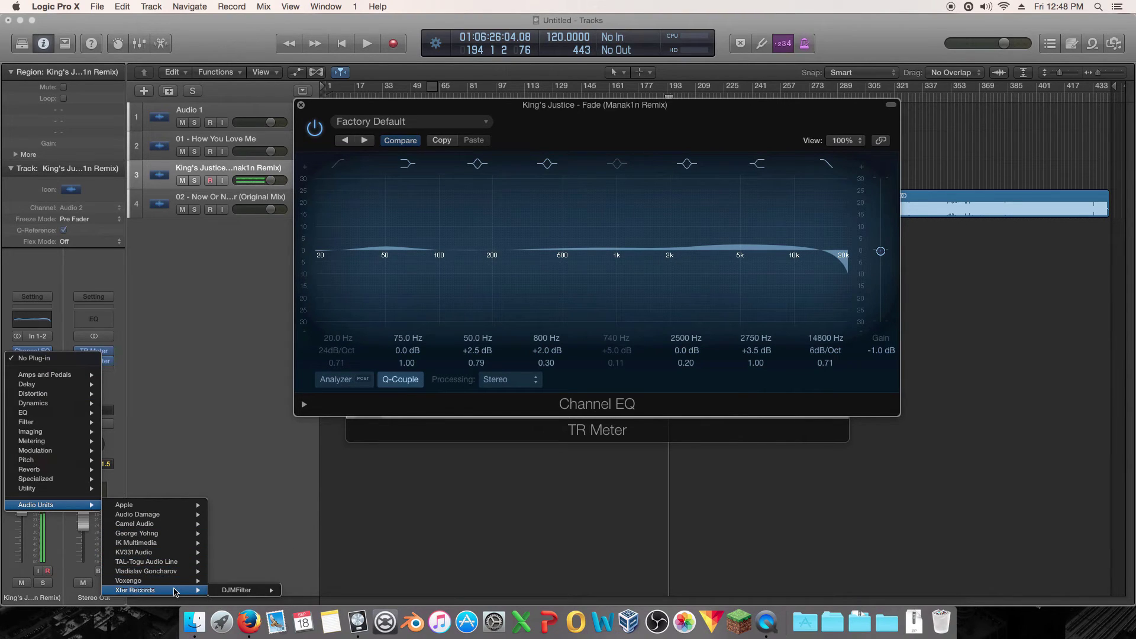
{"action": "left_click", "coordinate": [355, 536]}
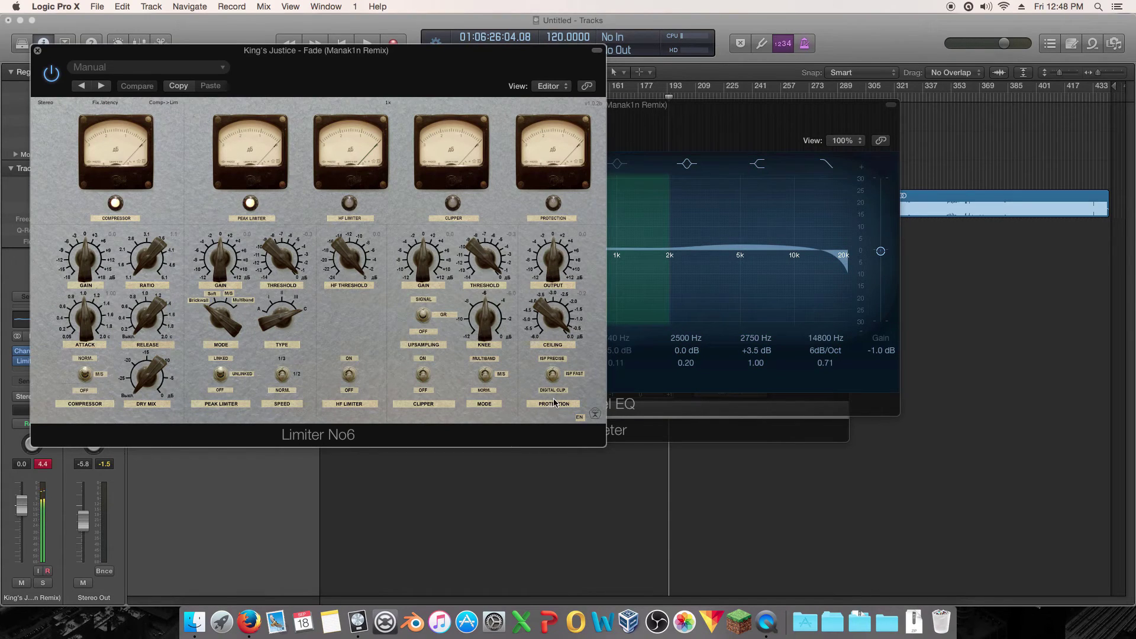
{"action": "left_click_drag", "start_coordinate": [555, 280], "coordinate": [552, 249]}
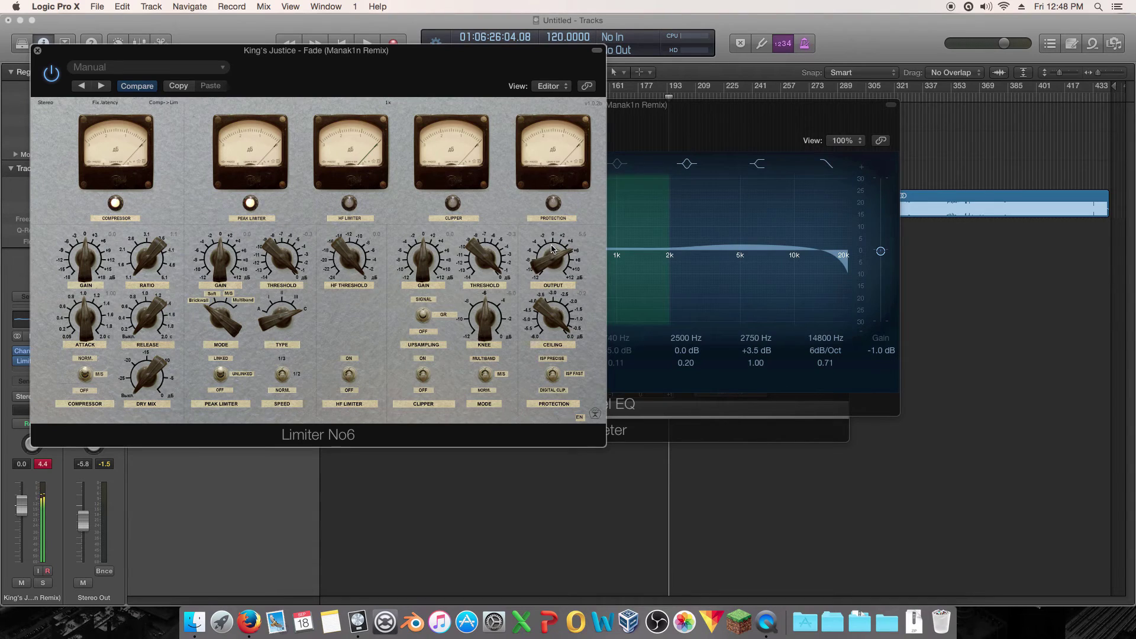
Step: Review the Channel EQ and Limiter No6 windows in turn and close both
{"action": "left_click", "coordinate": [686, 355]}
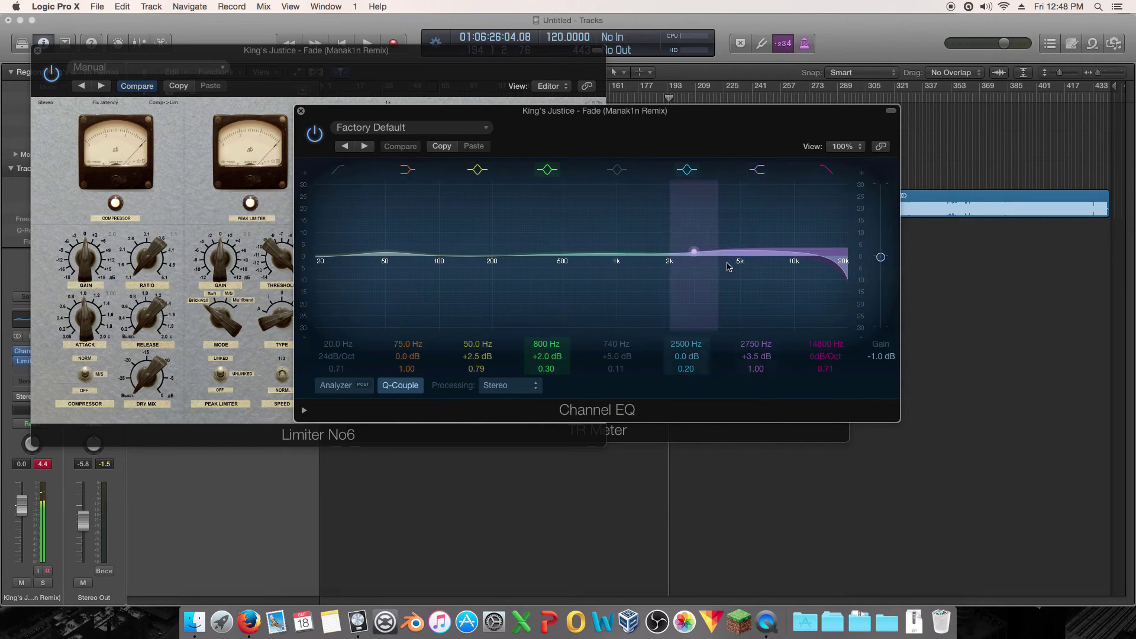
{"action": "left_click", "coordinate": [235, 83]}
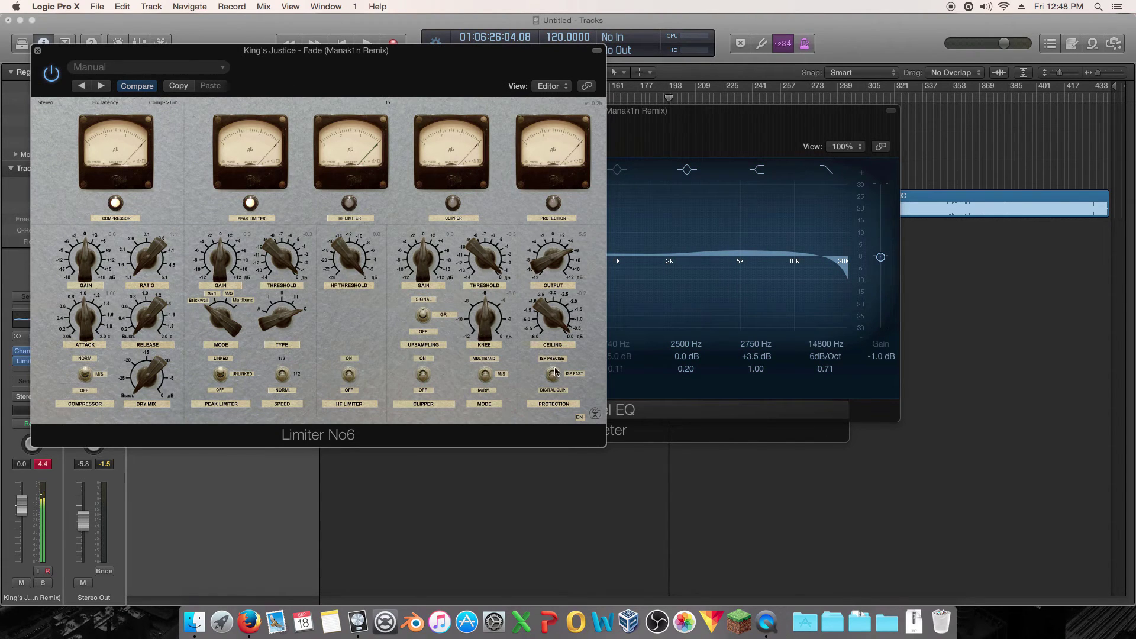
{"action": "left_click", "coordinate": [37, 52]}
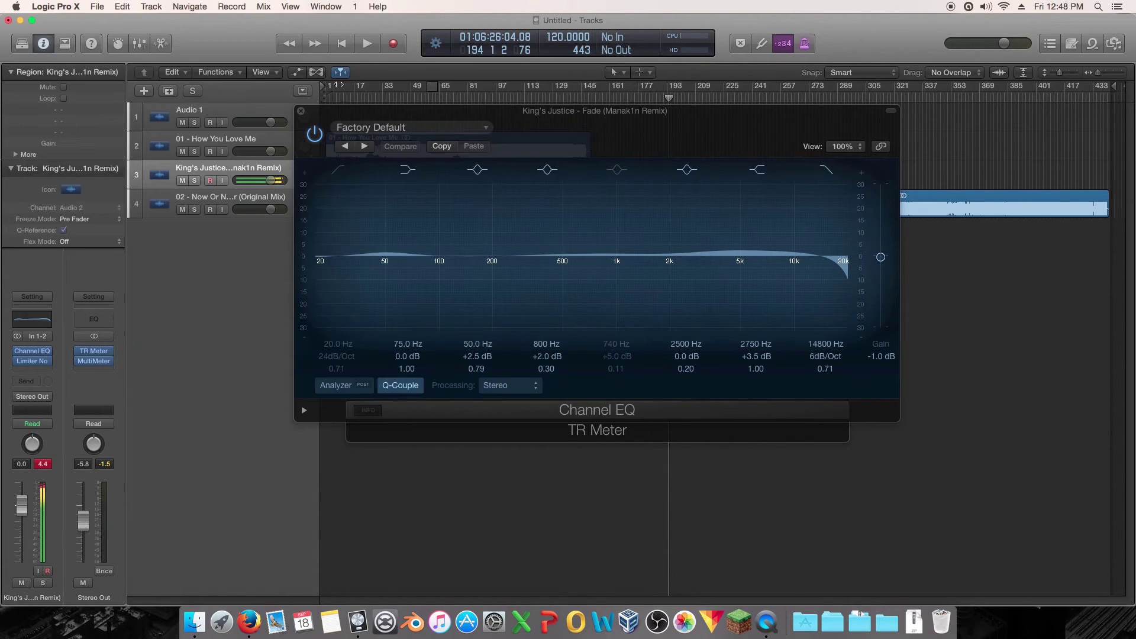
{"action": "left_click", "coordinate": [300, 112]}
Step: Place the playhead at bar 334 and remove Limiter No6 from the King's Justice track
{"action": "left_click_drag", "start_coordinate": [936, 87], "coordinate": [917, 87]}
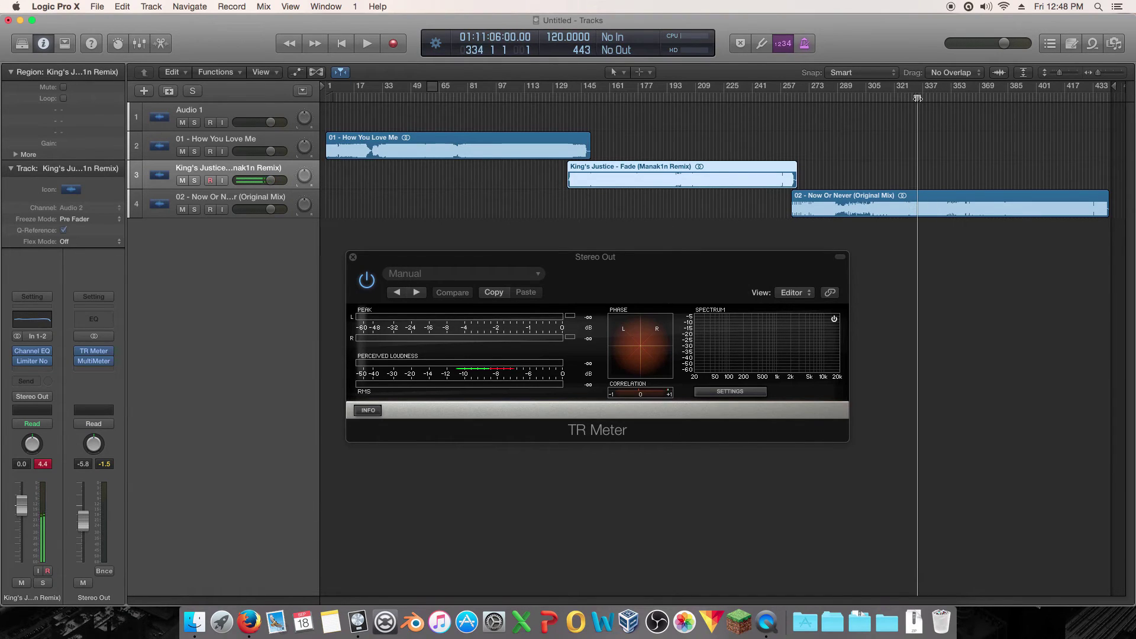
{"action": "left_click", "coordinate": [42, 363]}
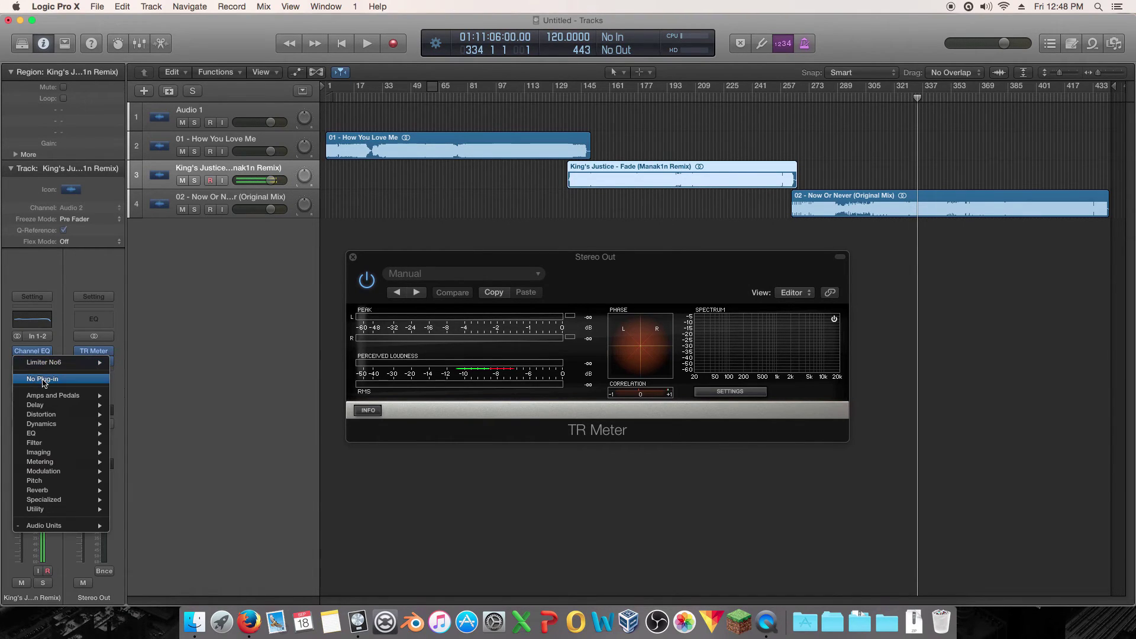
{"action": "left_click", "coordinate": [43, 373]}
{"action": "left_click", "coordinate": [50, 366]}
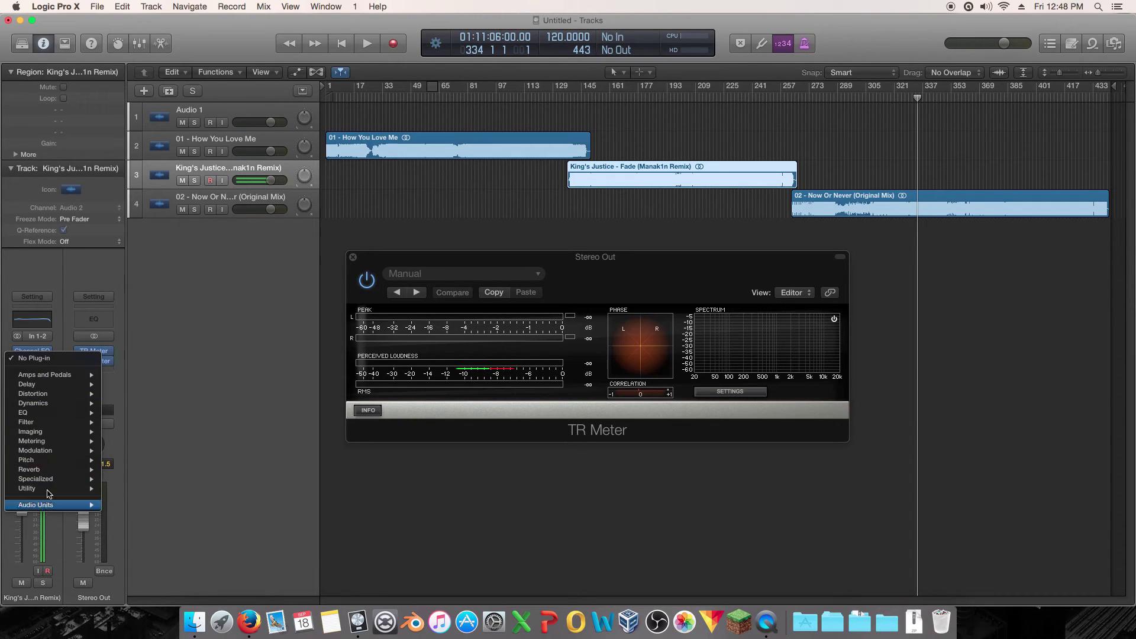
{"action": "left_click", "coordinate": [206, 256]}
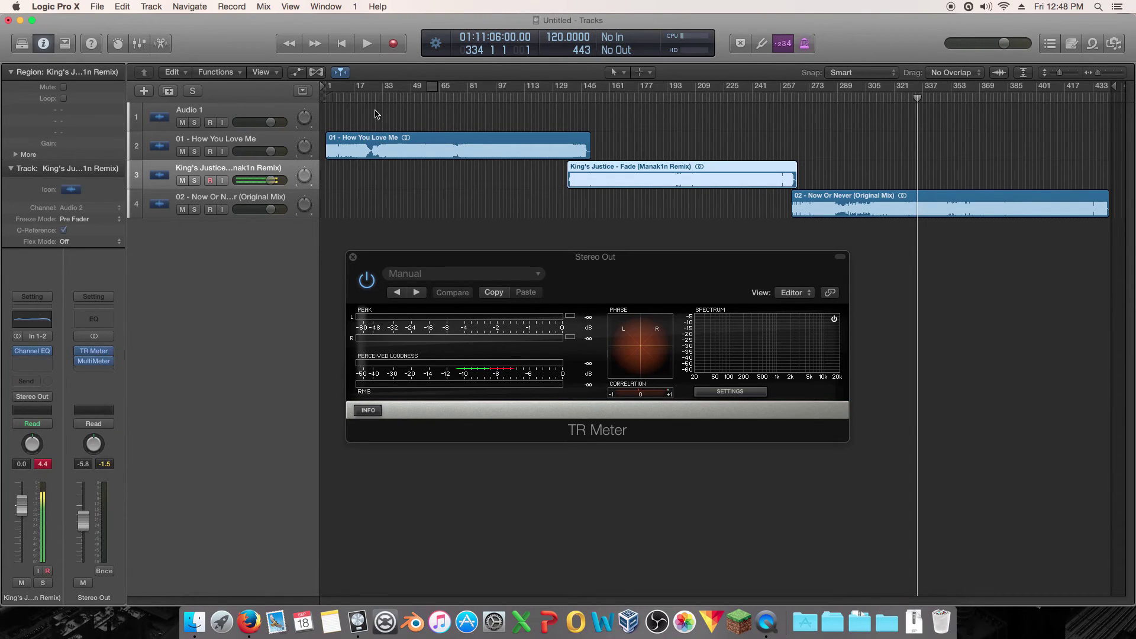
{"action": "left_click_drag", "start_coordinate": [486, 125], "coordinate": [407, 172]}
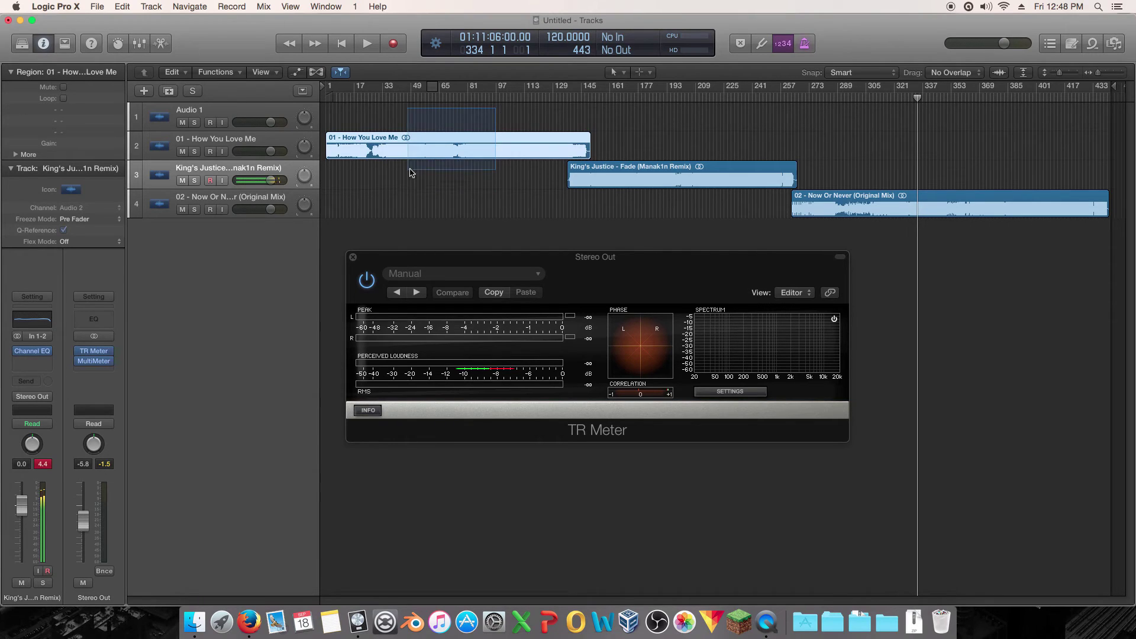
{"action": "left_click", "coordinate": [419, 174]}
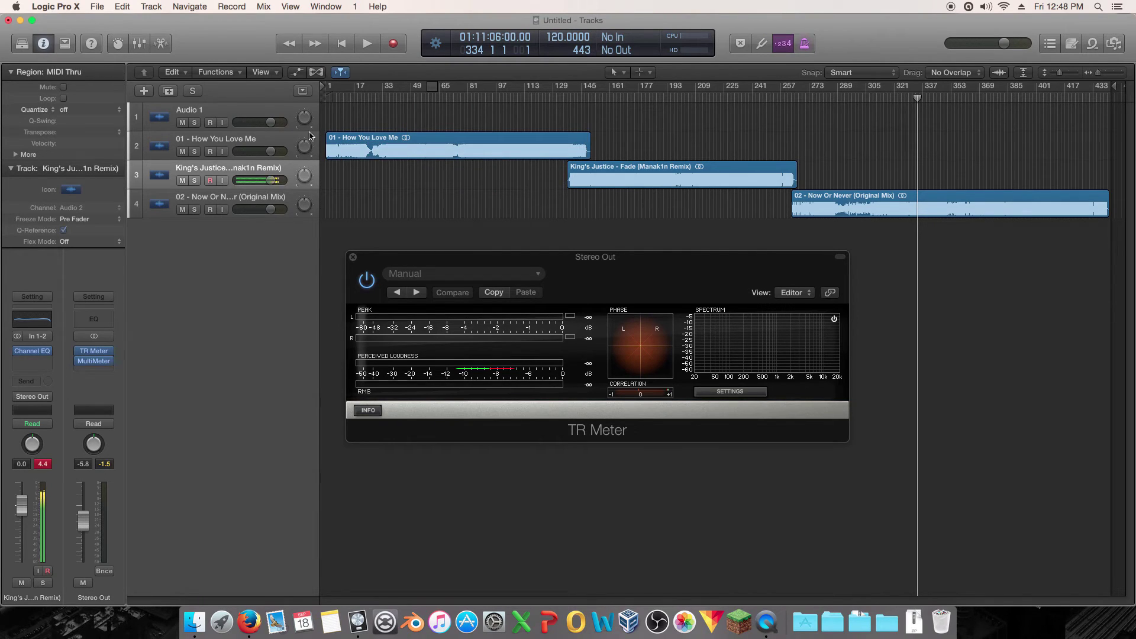
{"action": "left_click", "coordinate": [310, 136]}
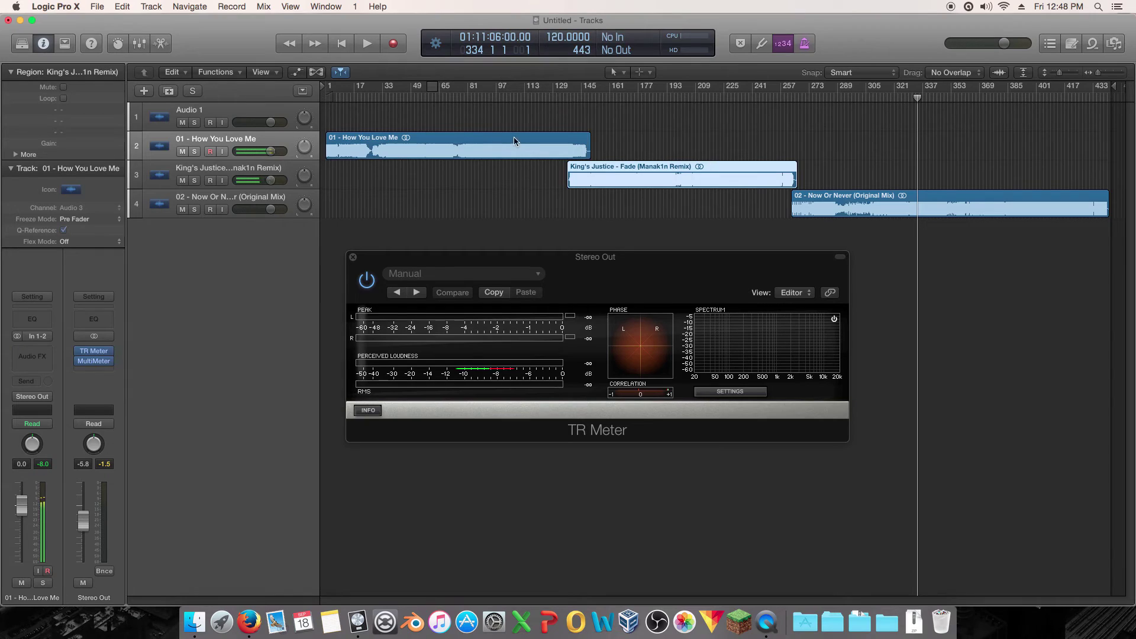
{"action": "left_click", "coordinate": [306, 172]}
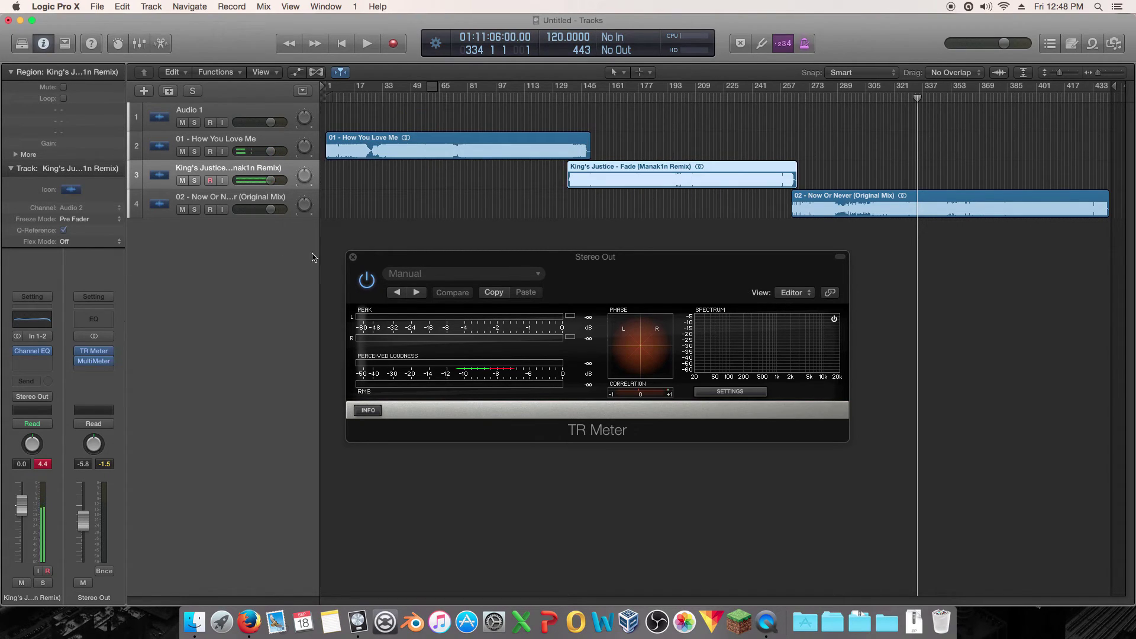
{"action": "left_click", "coordinate": [277, 138]}
{"action": "left_click", "coordinate": [266, 196]}
{"action": "left_click_drag", "start_coordinate": [723, 126], "coordinate": [645, 186]}
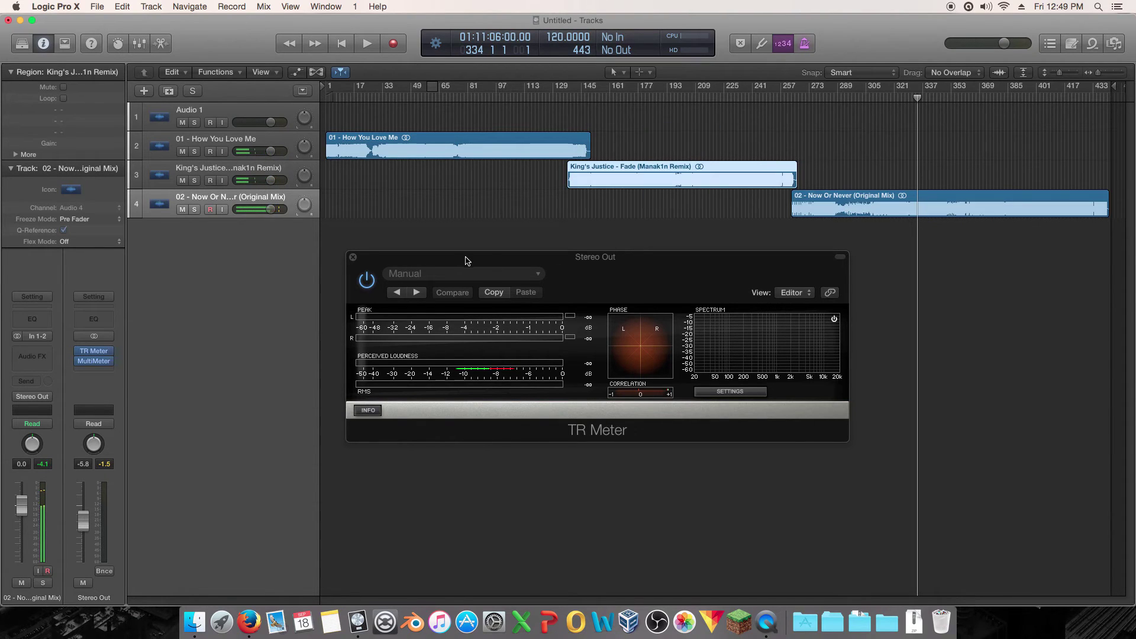
Step: Remove the Channel EQ from the King's Justice track
{"action": "left_click", "coordinate": [224, 186]}
{"action": "left_click", "coordinate": [33, 356]}
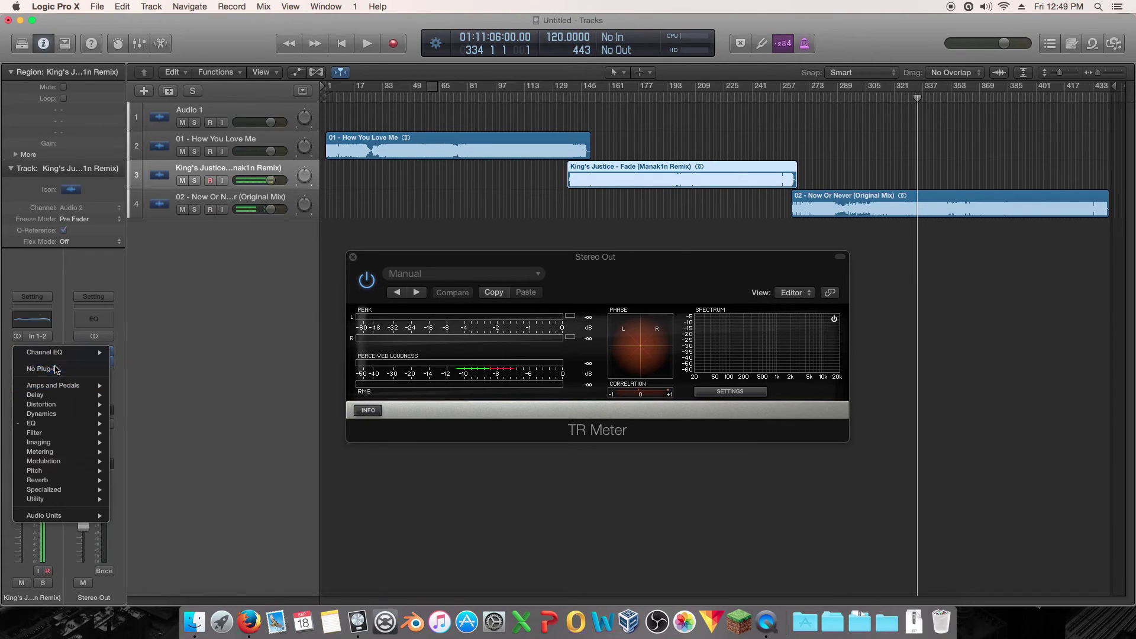
{"action": "left_click", "coordinate": [44, 368]}
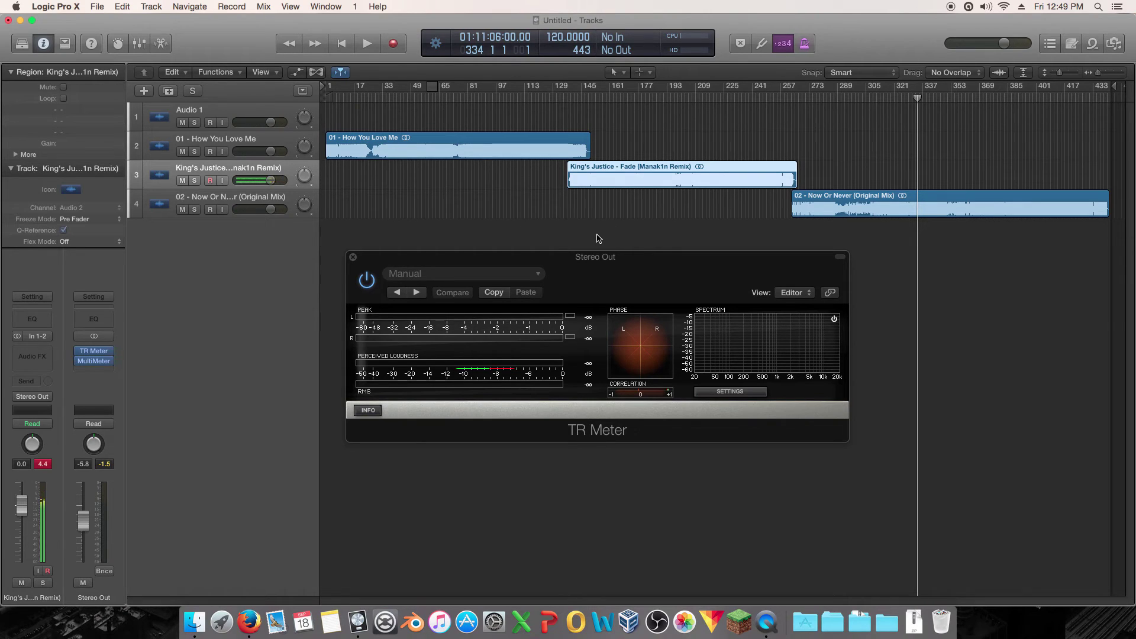
Step: Play Now Or Never from bar 334 while watching the TR Meter, stop playback, and reposition the meter window lower in the workspace
{"action": "left_click", "coordinate": [459, 145]}
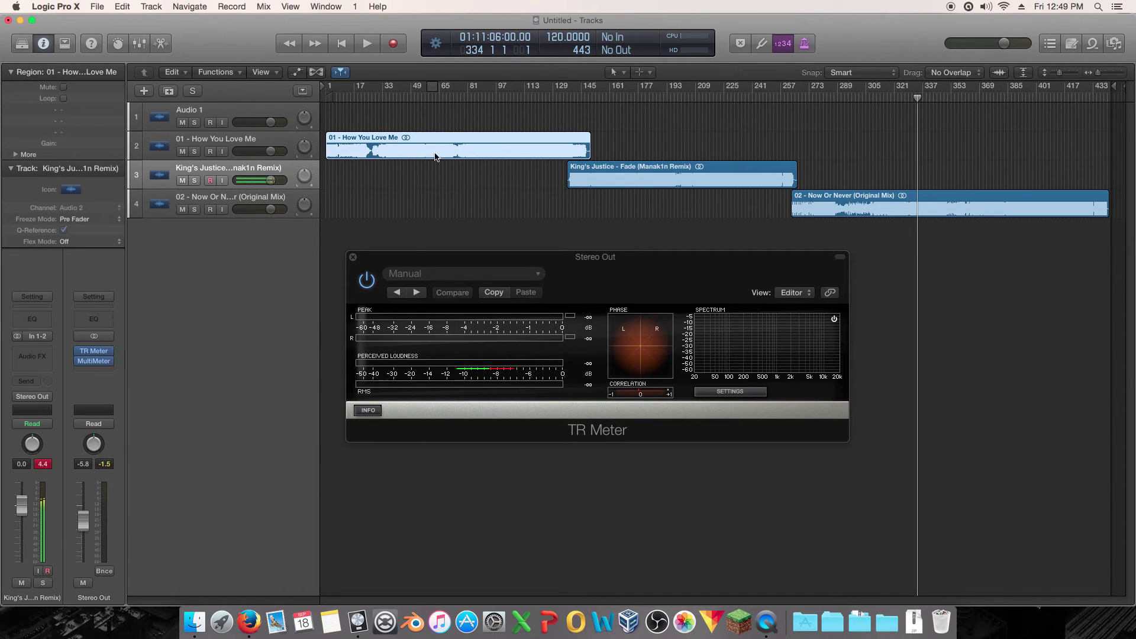
{"action": "left_click_drag", "start_coordinate": [866, 153], "coordinate": [1042, 243]}
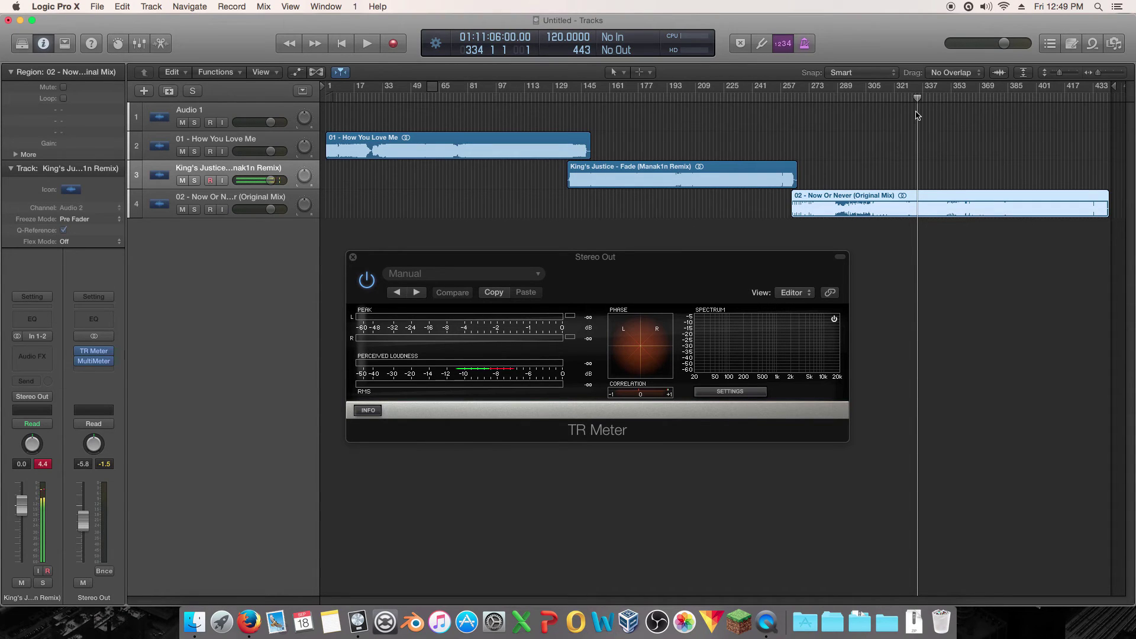
{"action": "key", "text": "space"}
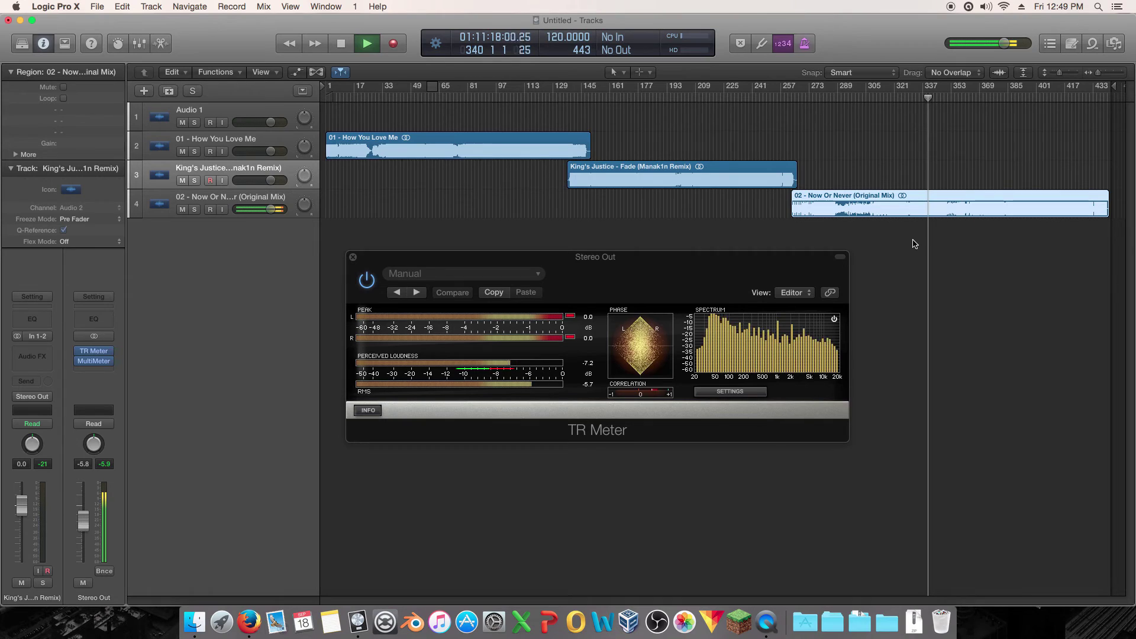
{"action": "key", "text": "space"}
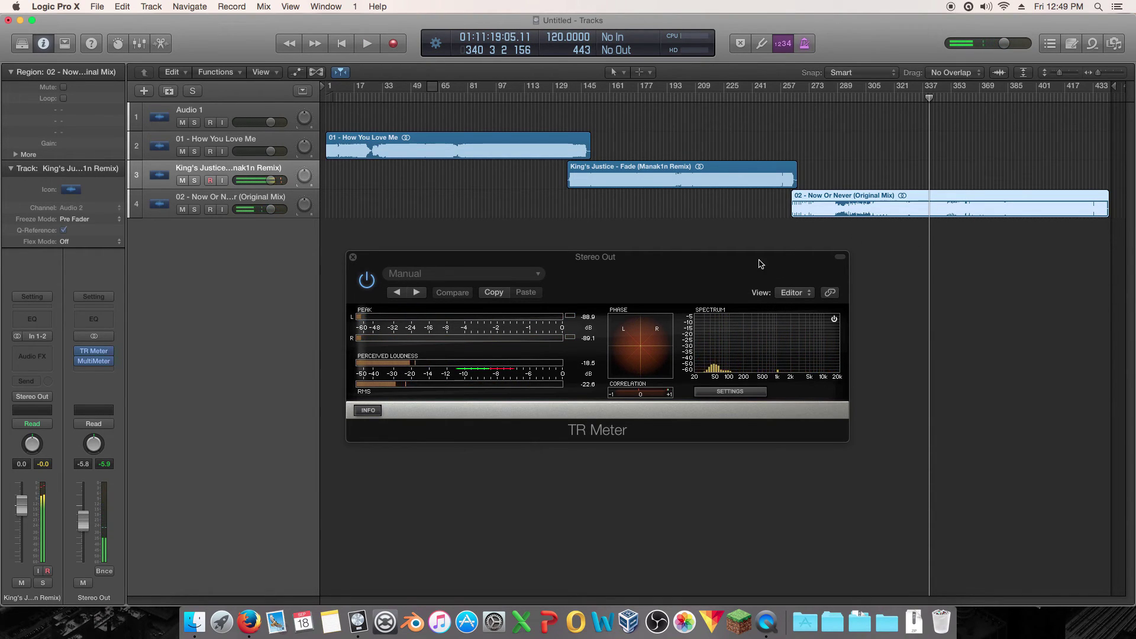
{"action": "left_click_drag", "start_coordinate": [730, 258], "coordinate": [730, 304]}
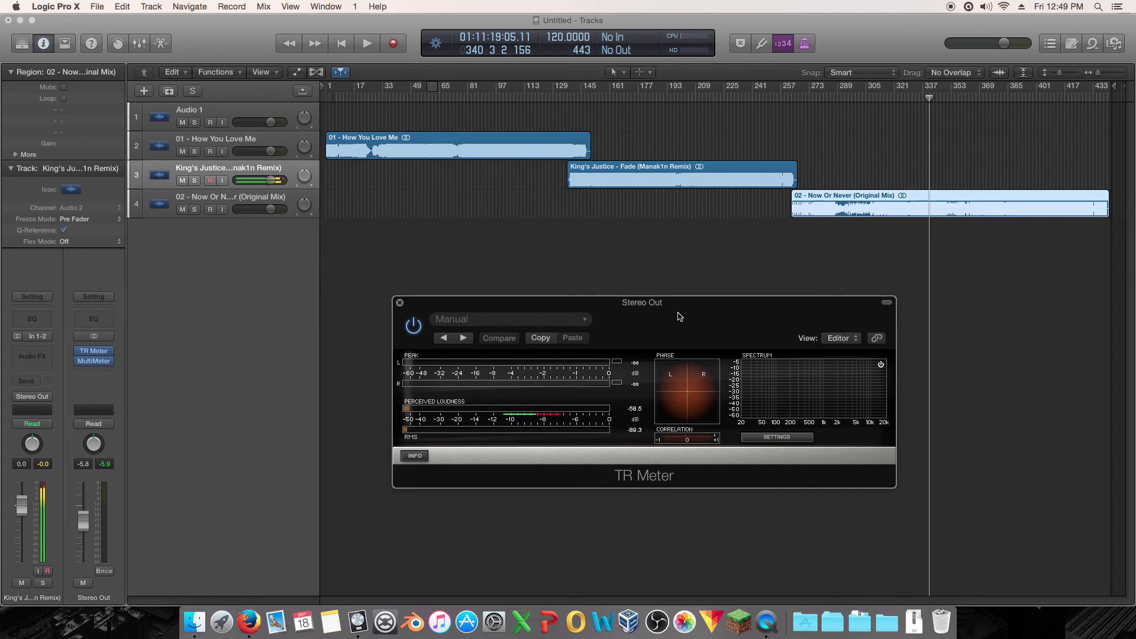
{"action": "left_click_drag", "start_coordinate": [679, 317], "coordinate": [577, 310]}
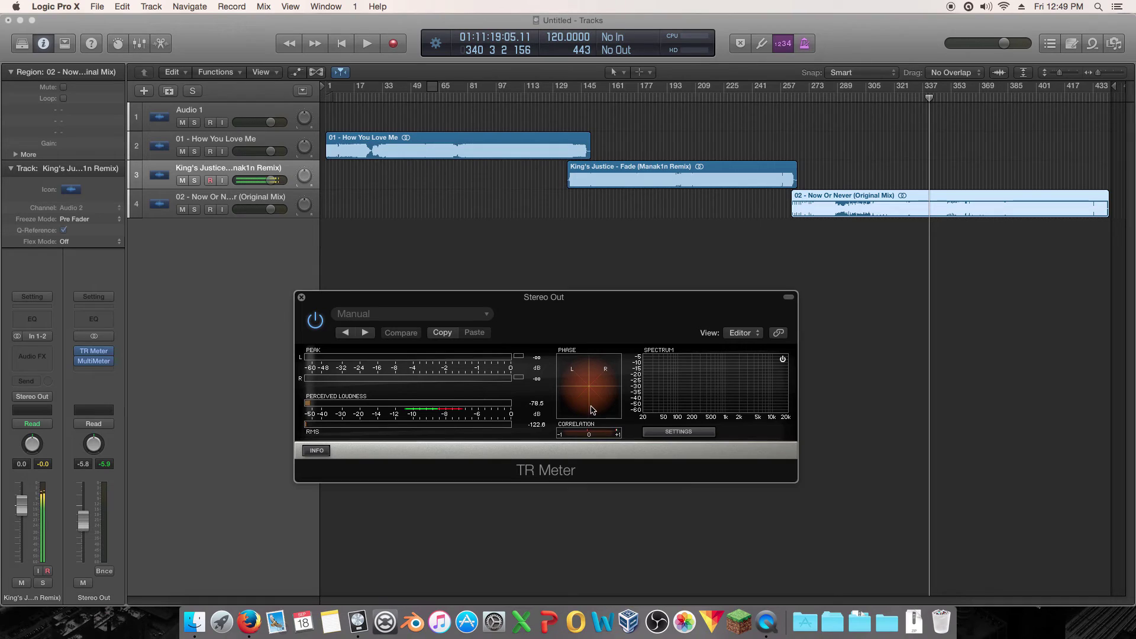
Step: Move the playhead through the King's Justice song from bar 186 back to bar 168
{"action": "left_click_drag", "start_coordinate": [635, 98], "coordinate": [655, 98]}
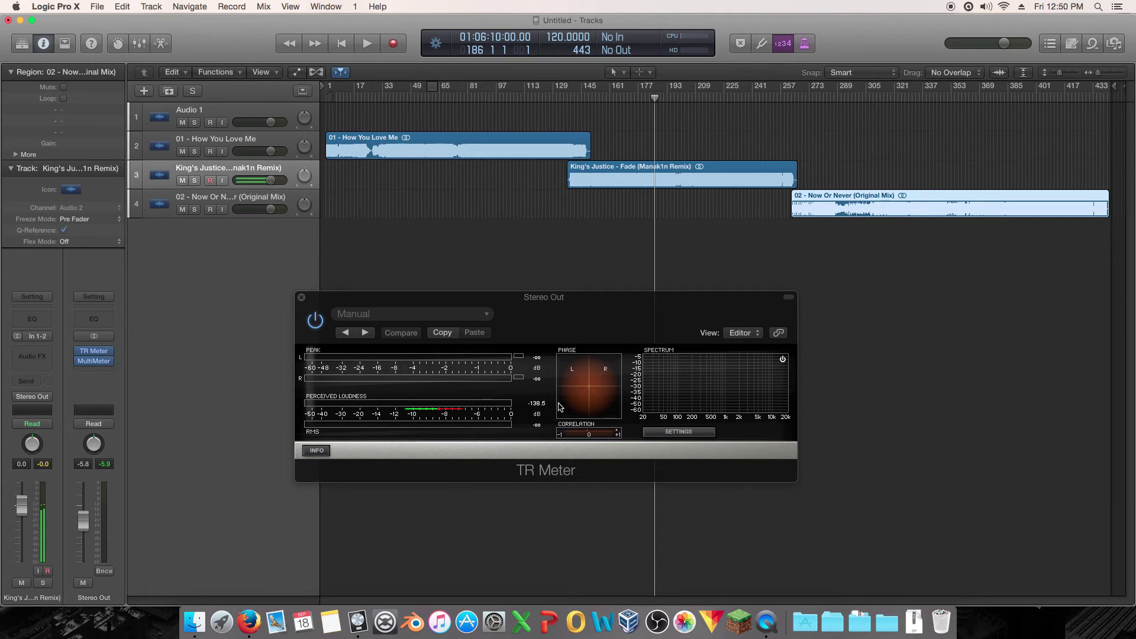
{"action": "left_click", "coordinate": [657, 118]}
{"action": "left_click_drag", "start_coordinate": [655, 117], "coordinate": [640, 124]}
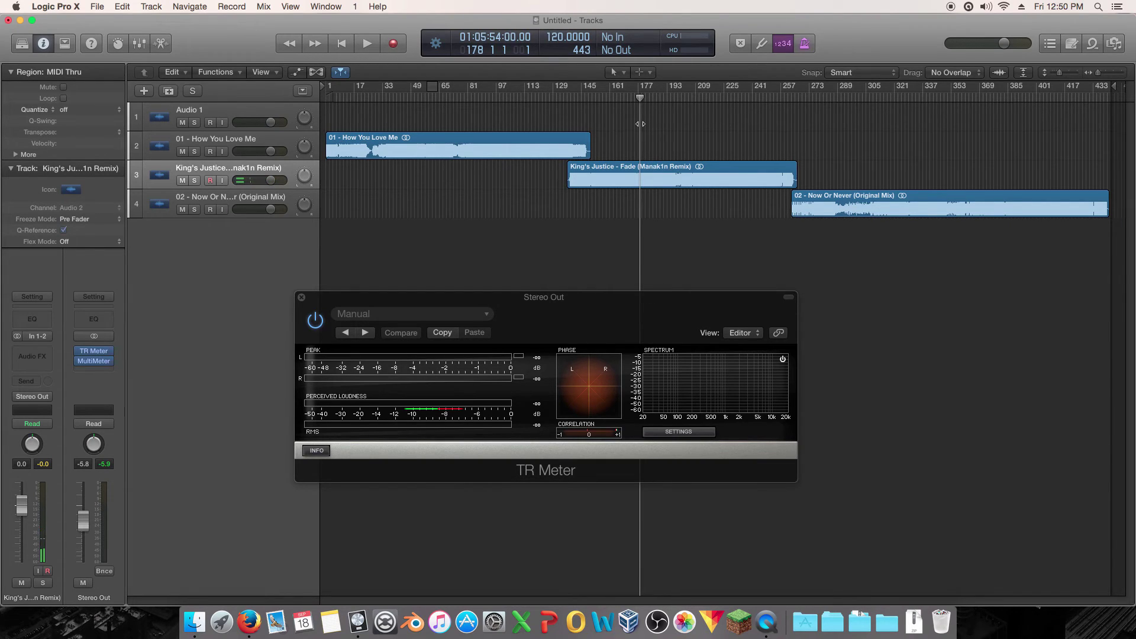
{"action": "left_click_drag", "start_coordinate": [640, 124], "coordinate": [624, 127]}
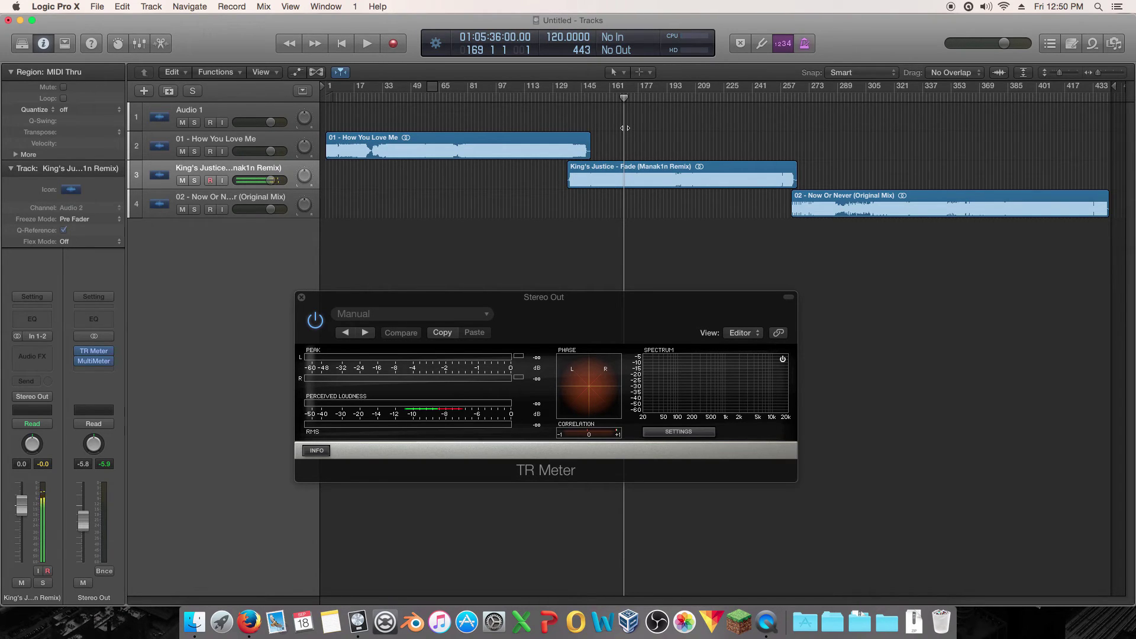
{"action": "mouse_move", "coordinate": [620, 129]}
{"action": "left_mouse_down"}
{"action": "mouse_move", "coordinate": [592, 130]}
{"action": "mouse_move", "coordinate": [622, 132]}
{"action": "left_mouse_up"}
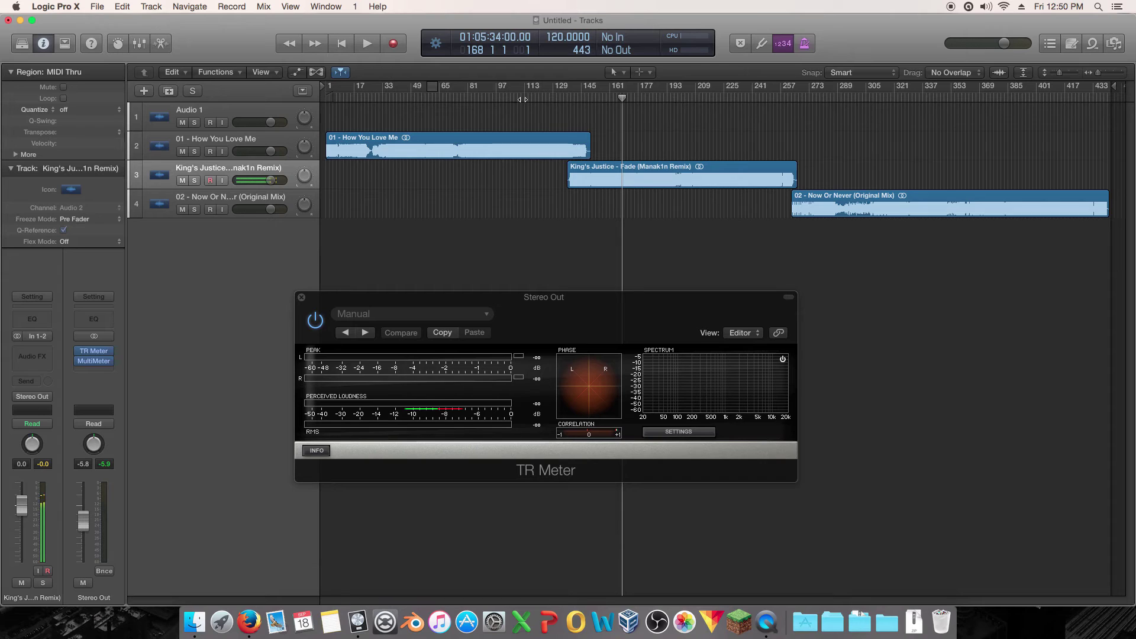
Step: Compare the TR Meter phase display on short passages of Now Or Never, How You Love Me and King's Justice, and stop playback
{"action": "left_click", "coordinate": [926, 99]}
{"action": "key", "text": "space"}
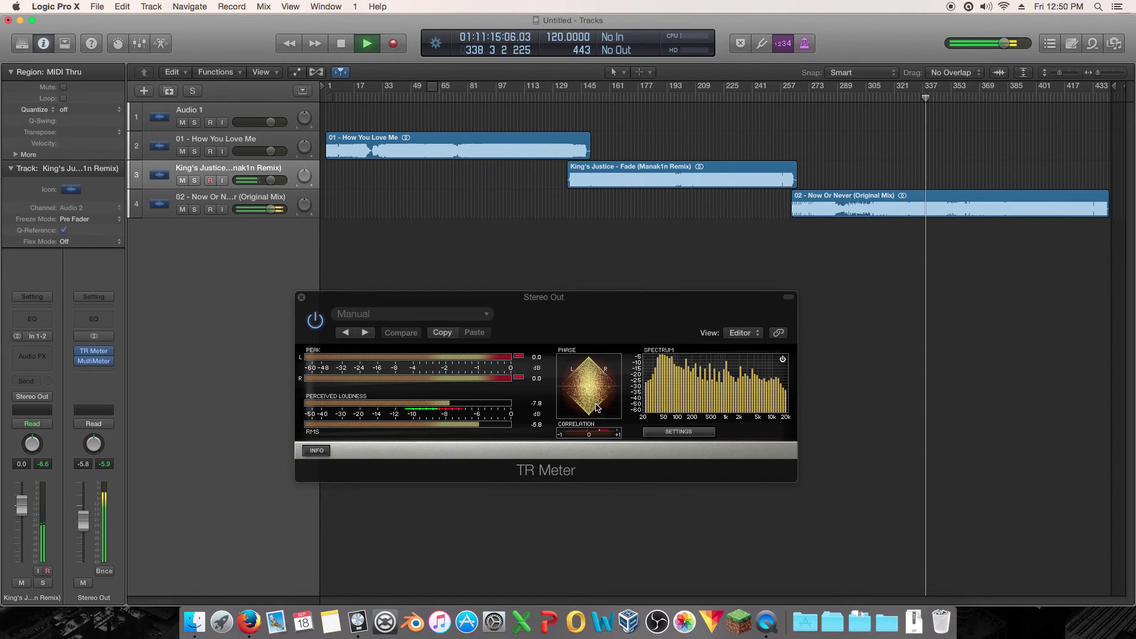
{"action": "key", "text": "space"}
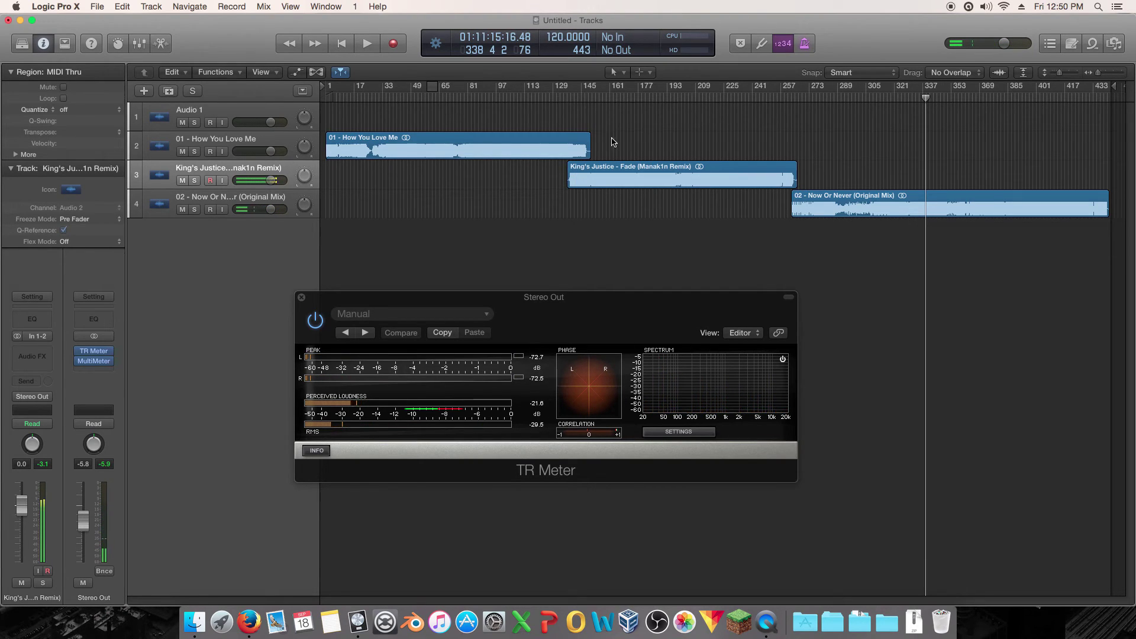
{"action": "left_click", "coordinate": [432, 95]}
{"action": "key", "text": "space"}
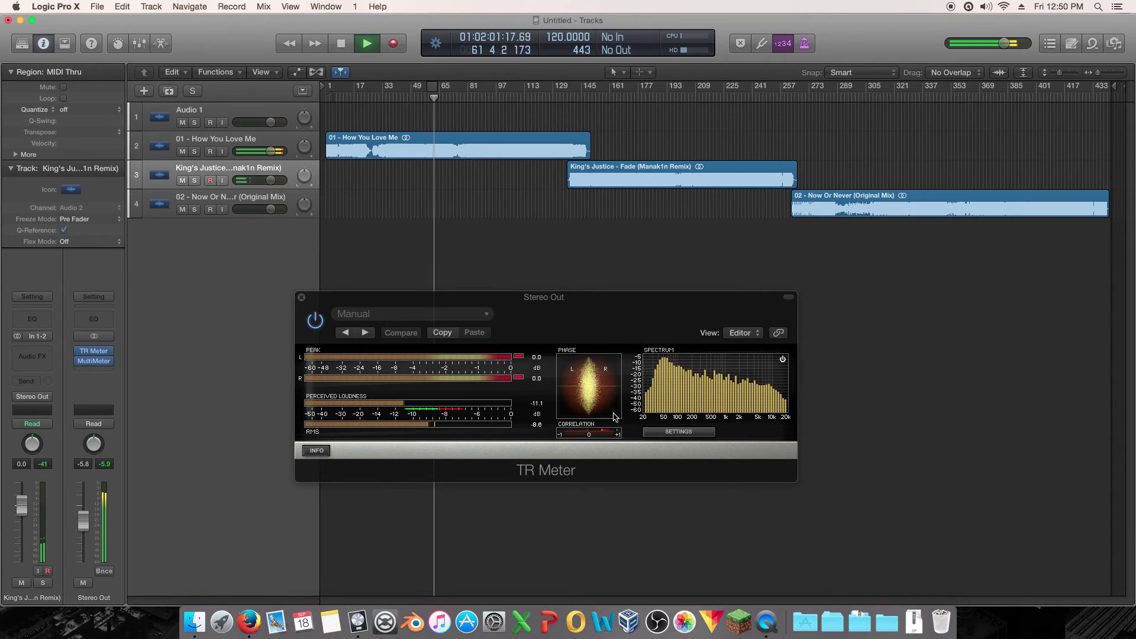
{"action": "left_click", "coordinate": [651, 95]}
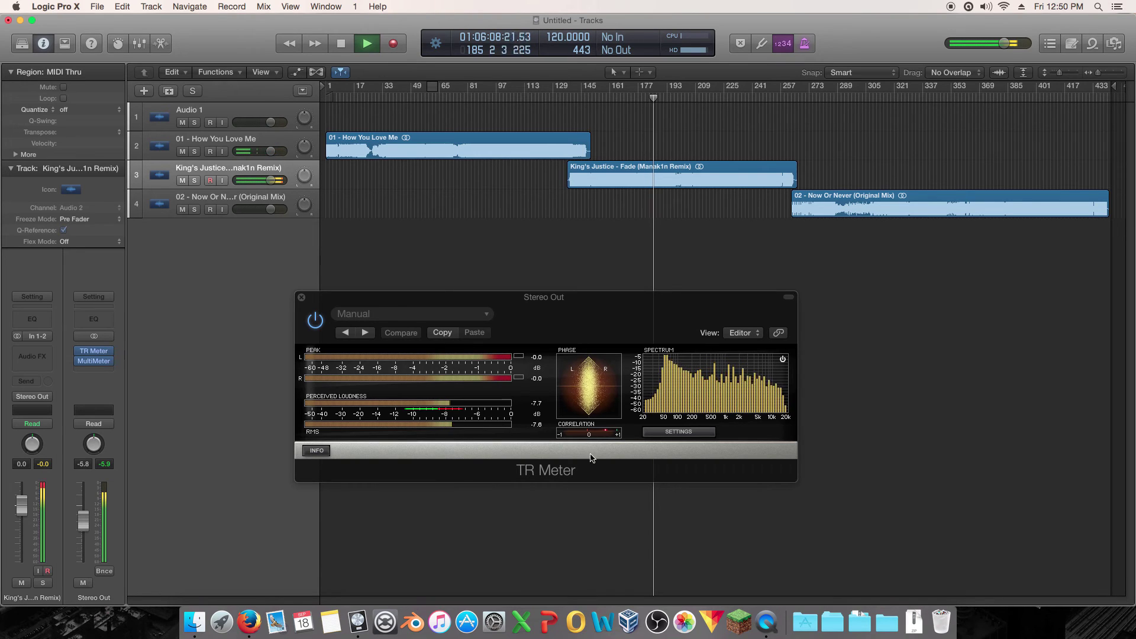
{"action": "key", "text": "space"}
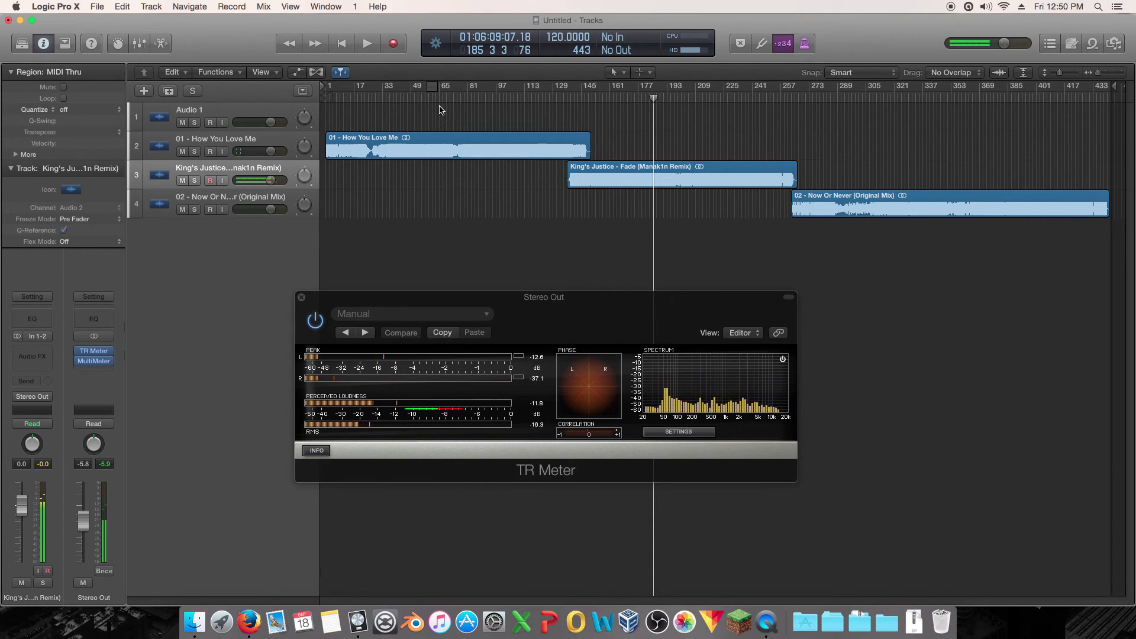
Step: Point out comparison passages with the playhead, at bar 67 in How You Love Me and bar 338 in Now Or Never
{"action": "mouse_move", "coordinate": [462, 102]}
{"action": "left_mouse_down"}
{"action": "mouse_move", "coordinate": [430, 102]}
{"action": "mouse_move", "coordinate": [442, 104]}
{"action": "left_mouse_up"}
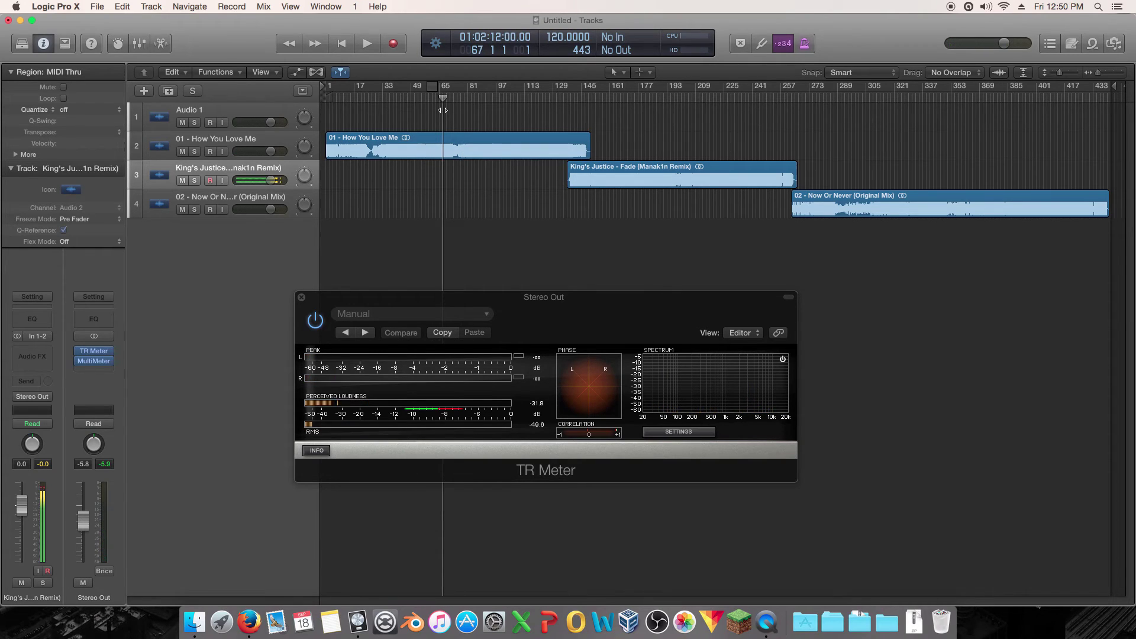
{"action": "left_click", "coordinate": [665, 99]}
{"action": "left_click_drag", "start_coordinate": [946, 114], "coordinate": [924, 134]}
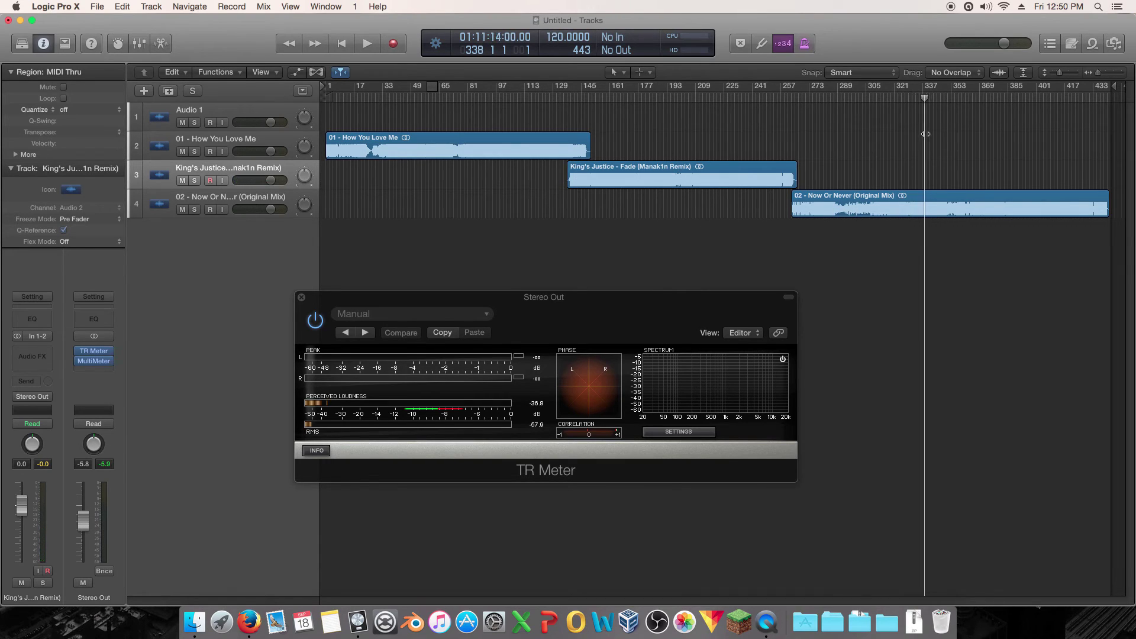
{"action": "left_click", "coordinate": [928, 204]}
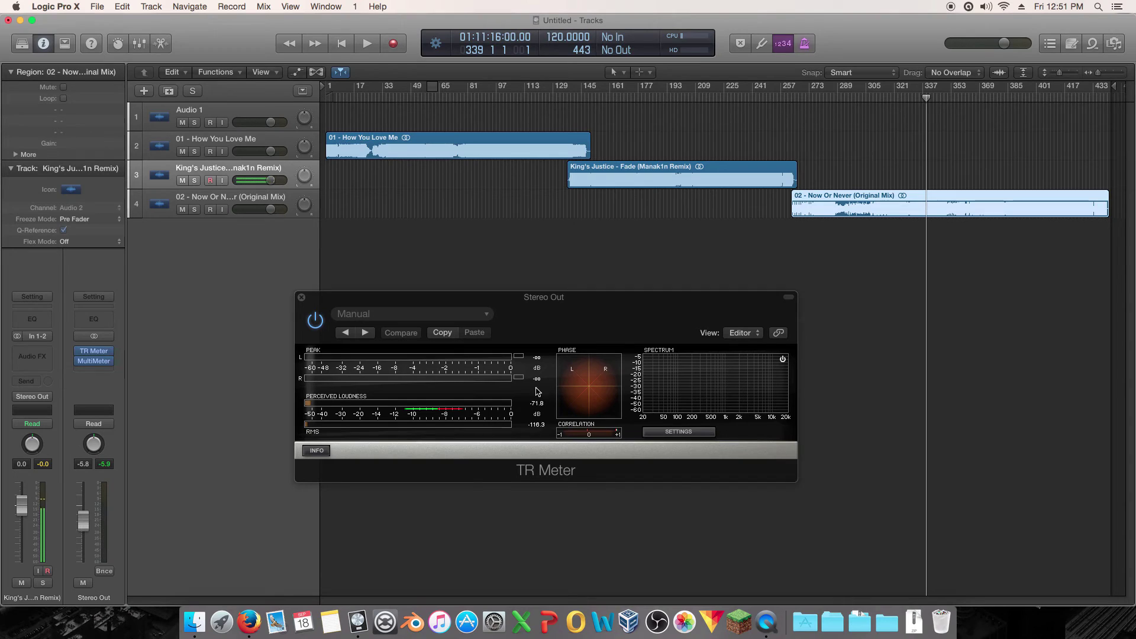
Step: Play several King's Justice passages, a How You Love Me passage and a Now Or Never passage to compare their stereo width, and stop
{"action": "left_click", "coordinate": [624, 97]}
{"action": "key", "text": "space"}
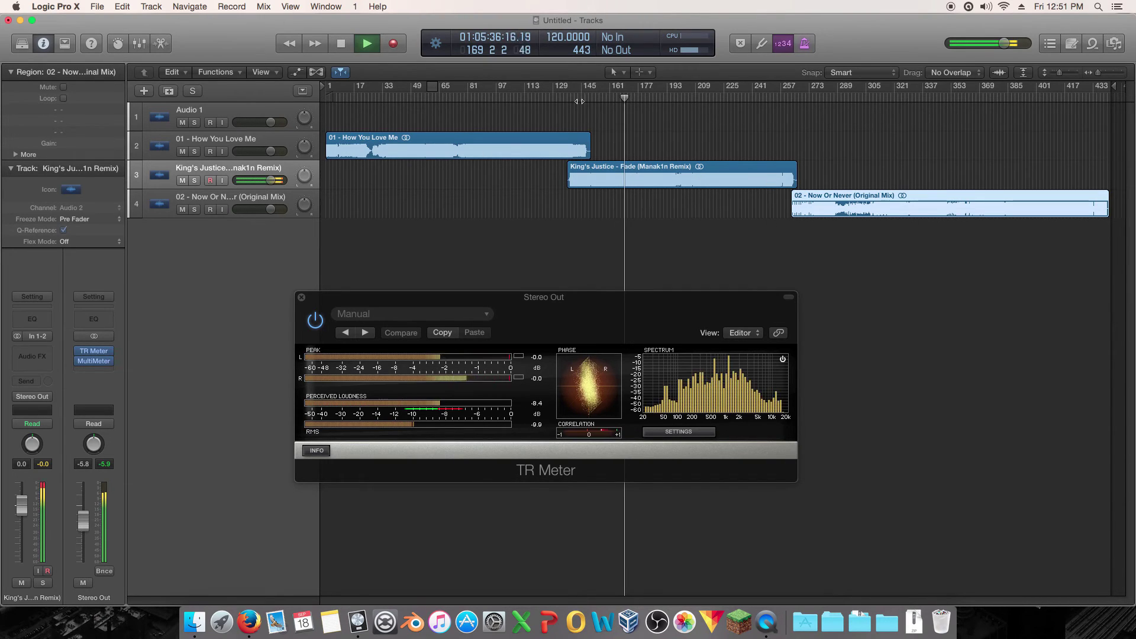
{"action": "left_click", "coordinate": [616, 98]}
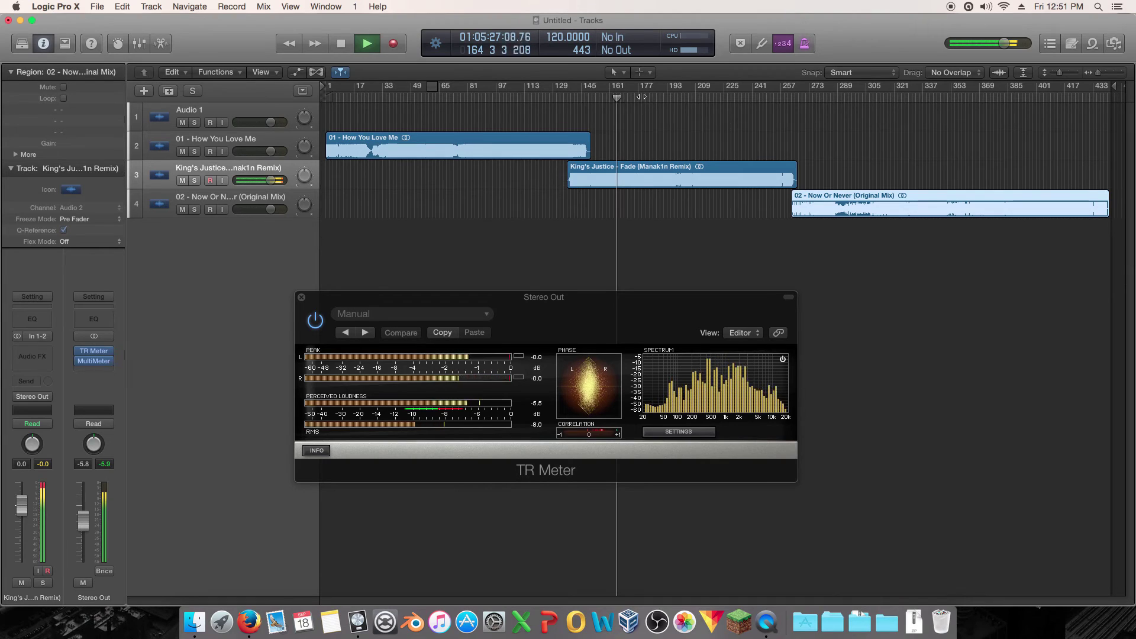
{"action": "left_click", "coordinate": [642, 98]}
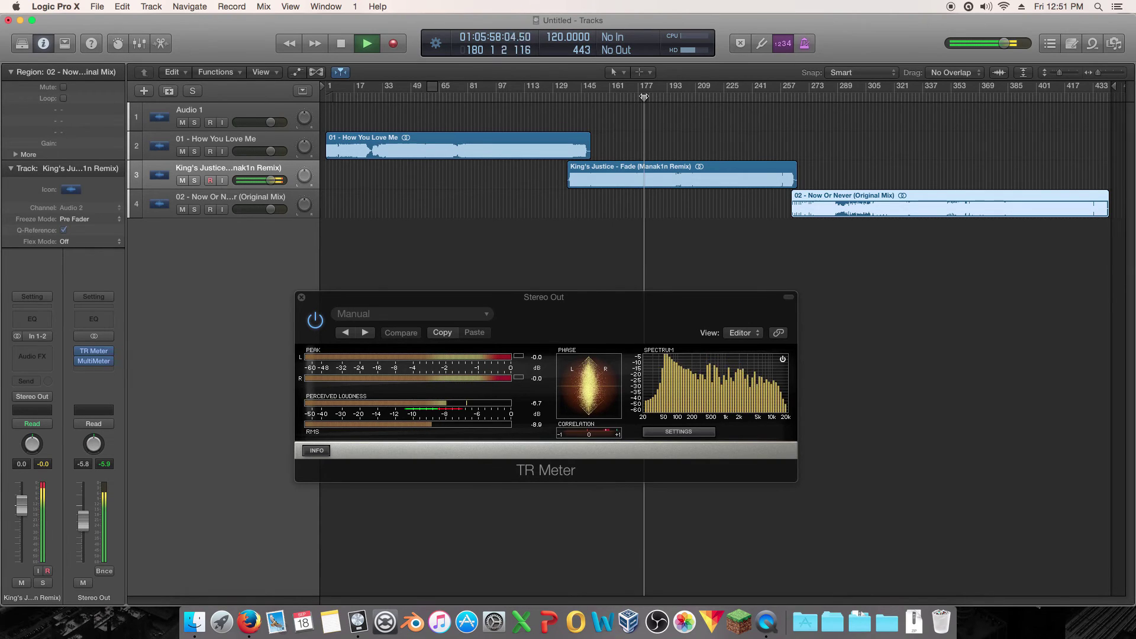
{"action": "left_click", "coordinate": [429, 98]}
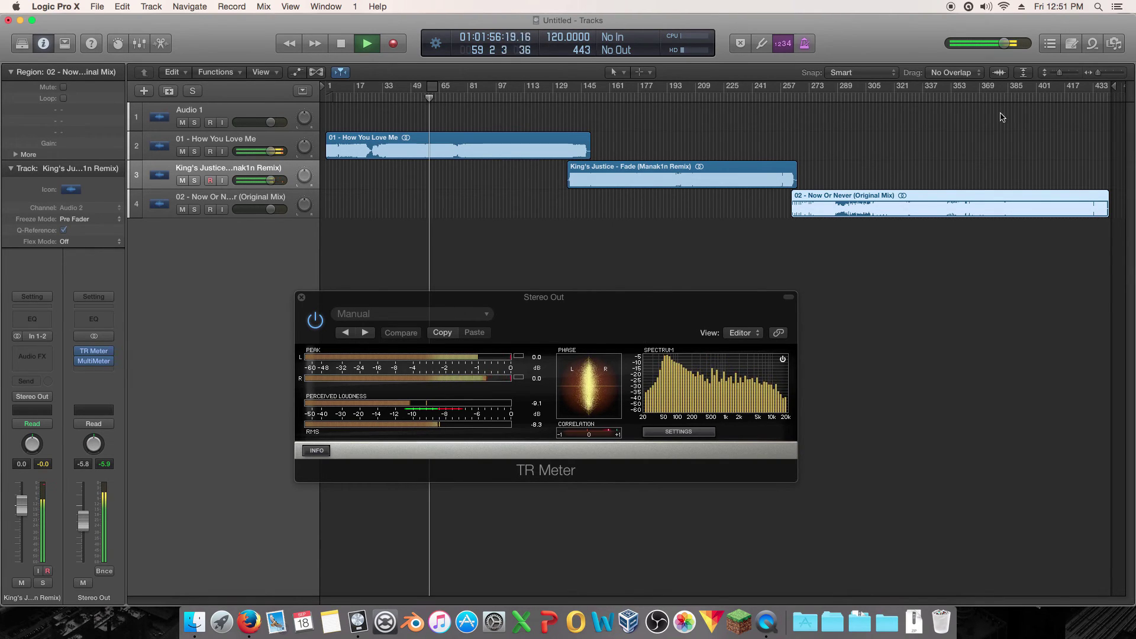
{"action": "left_click", "coordinate": [926, 99]}
{"action": "key", "text": "space"}
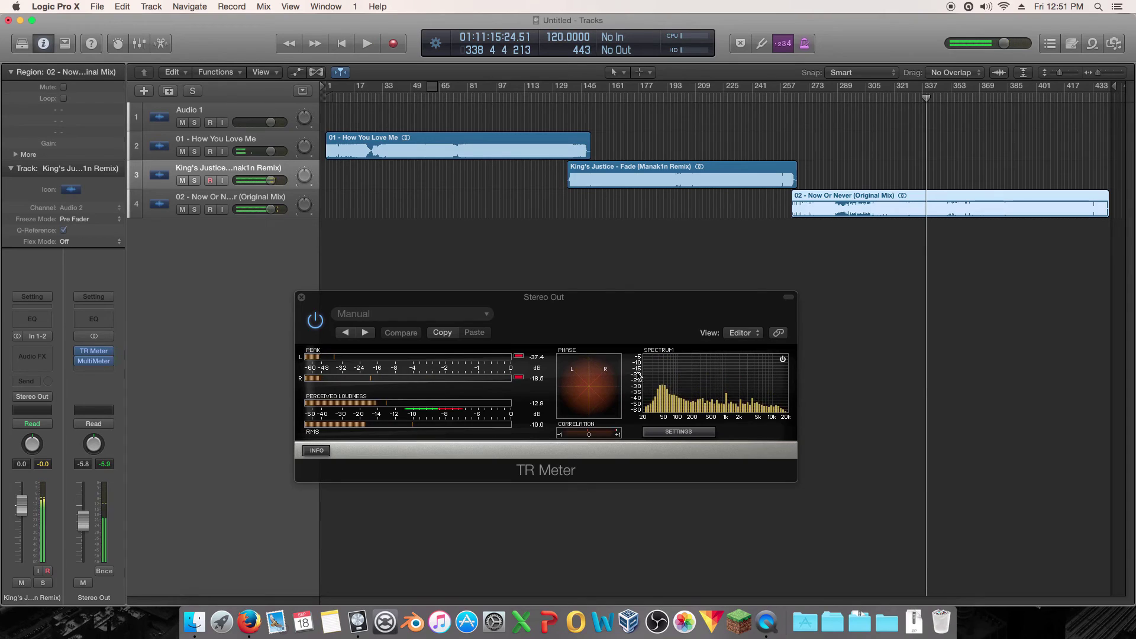
Step: Insert a stereo Gain plug-in after MultiMeter on the Stereo Out channel and switch on its Mono option
{"action": "left_click", "coordinate": [100, 372]}
{"action": "mouse_move", "coordinate": [95, 498]}
{"action": "mouse_move", "coordinate": [195, 499]}
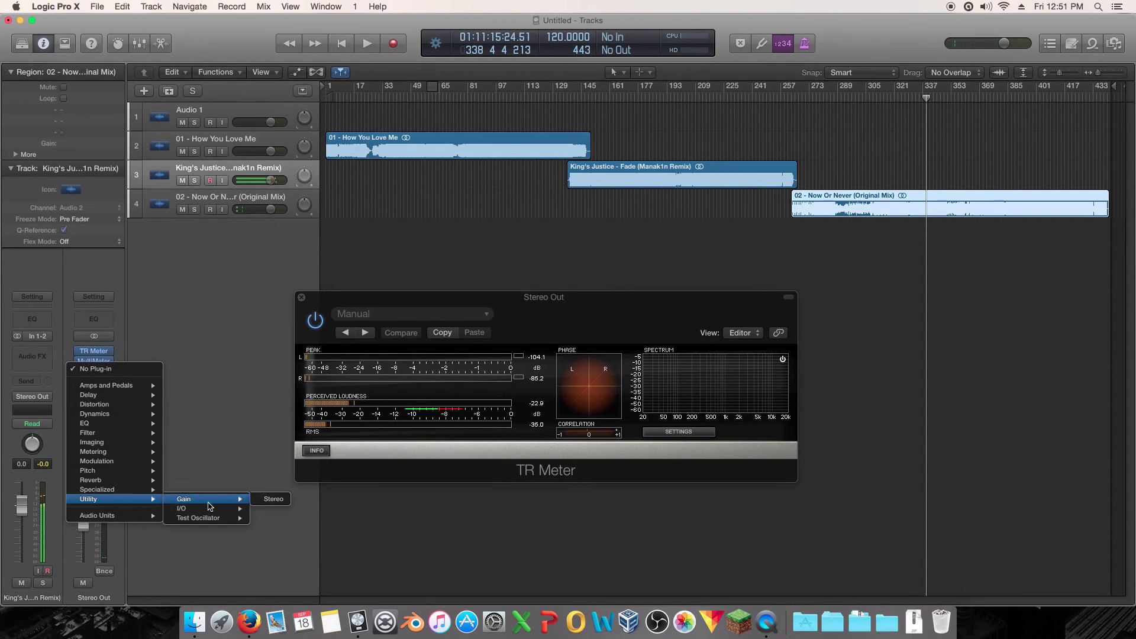
{"action": "left_click", "coordinate": [277, 502]}
{"action": "left_click", "coordinate": [167, 177]}
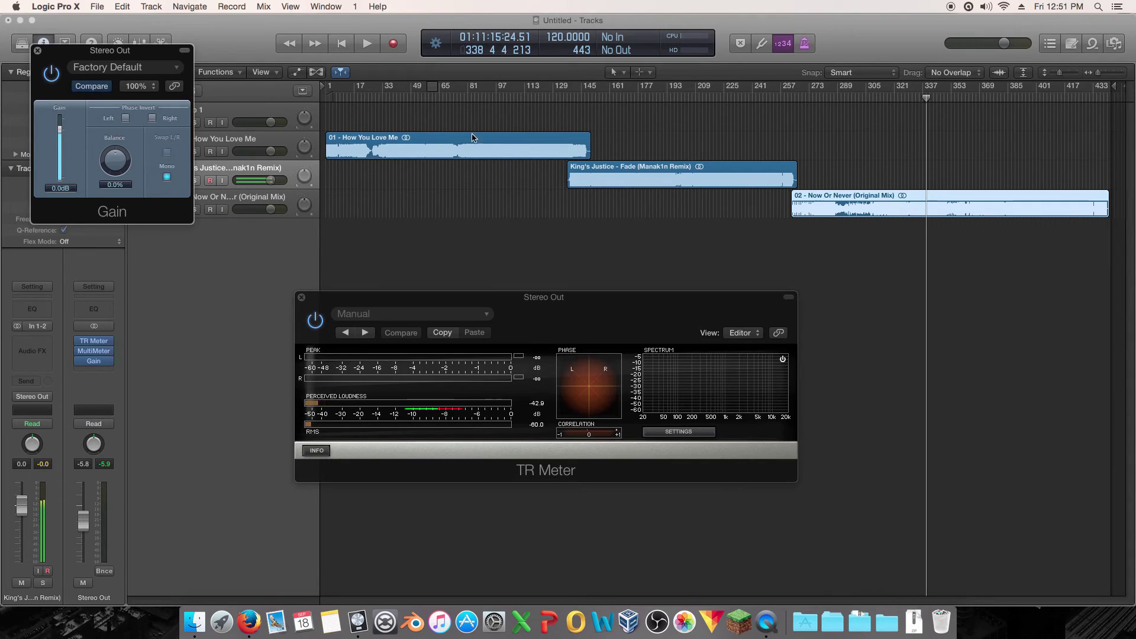
Step: Play short passages of How You Love Me from bar 59, King's Justice and Now Or Never in mono, and stop playback
{"action": "left_click_drag", "start_coordinate": [434, 96], "coordinate": [428, 97]}
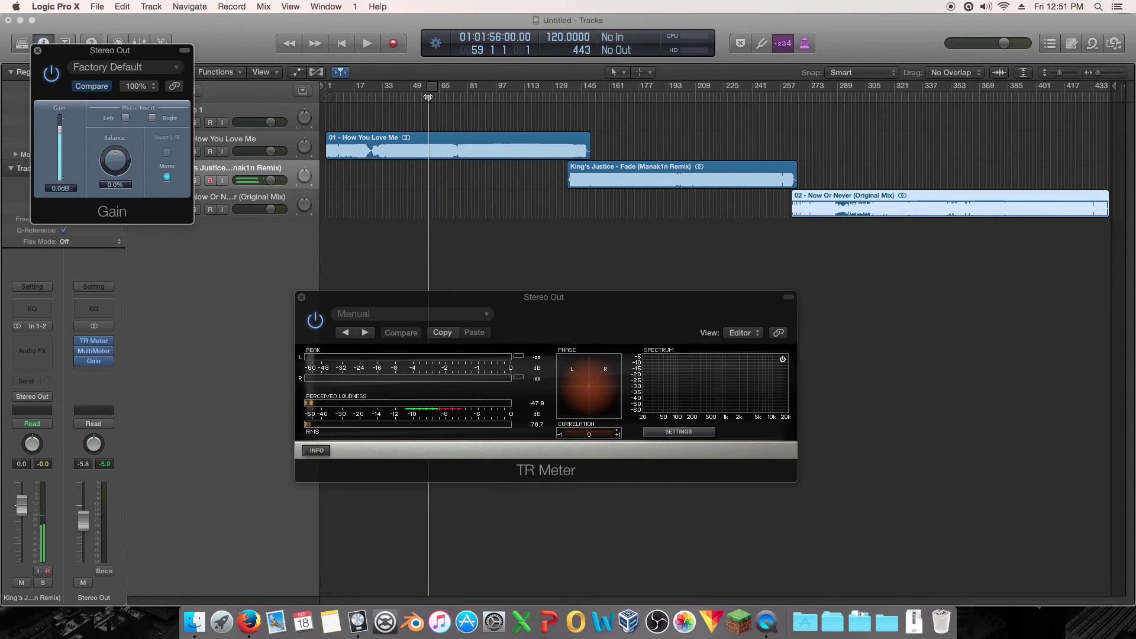
{"action": "key", "text": "space"}
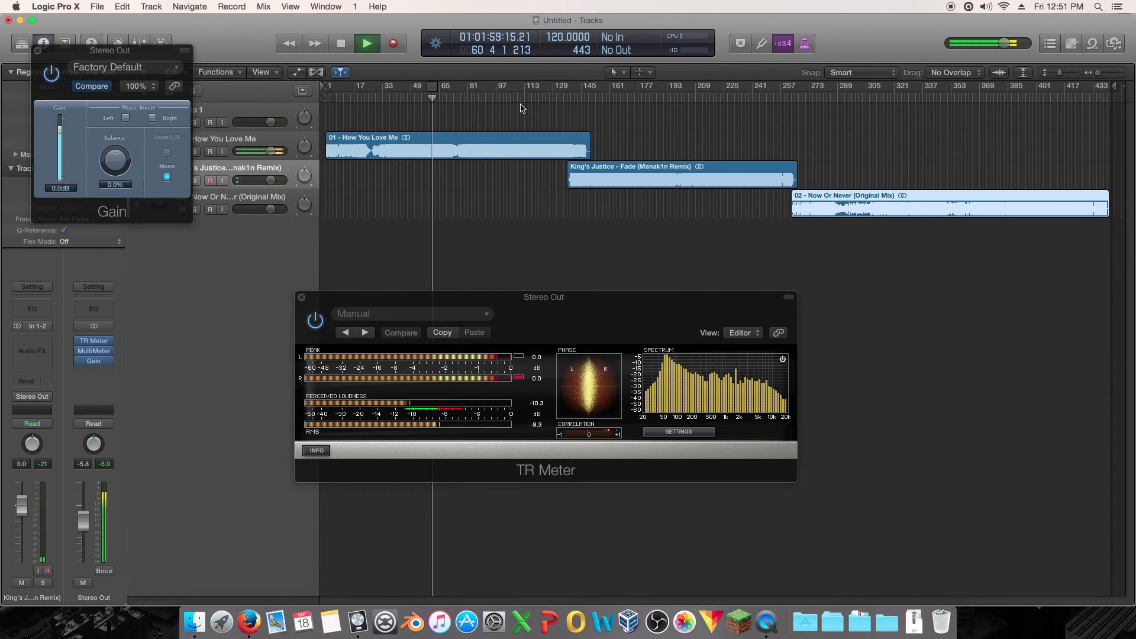
{"action": "left_click", "coordinate": [657, 94]}
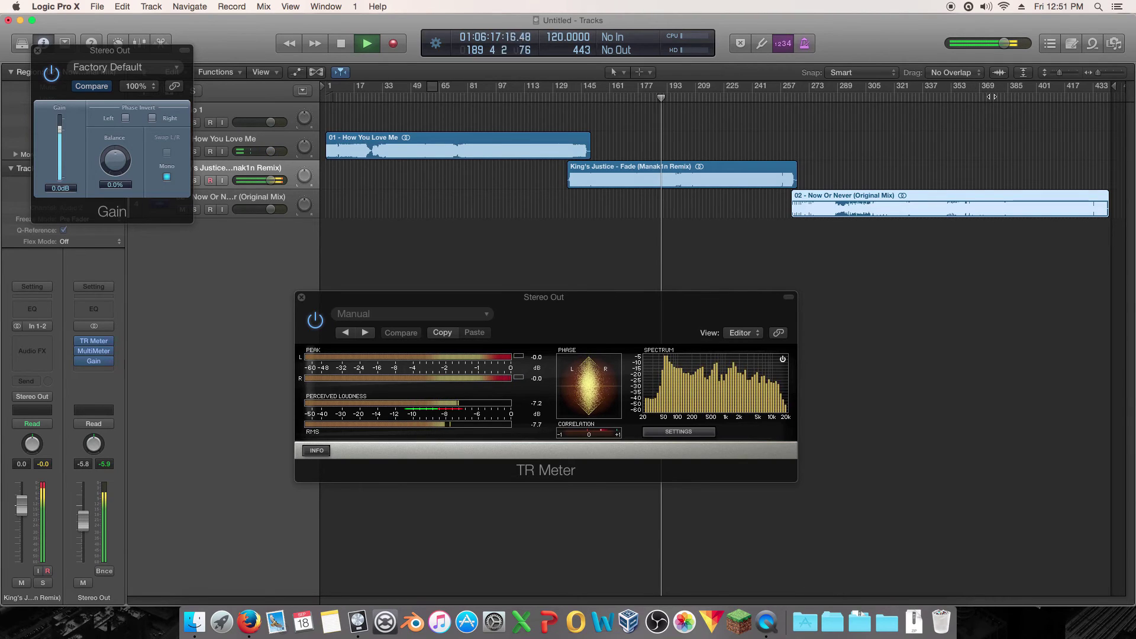
{"action": "left_click", "coordinate": [921, 98]}
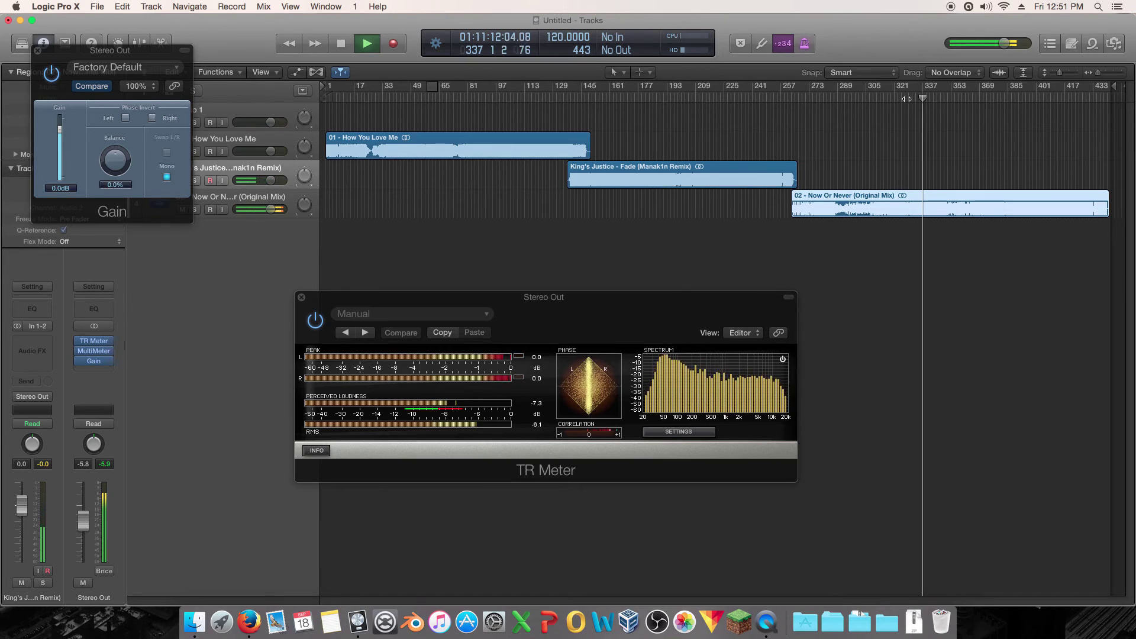
{"action": "key", "text": "space"}
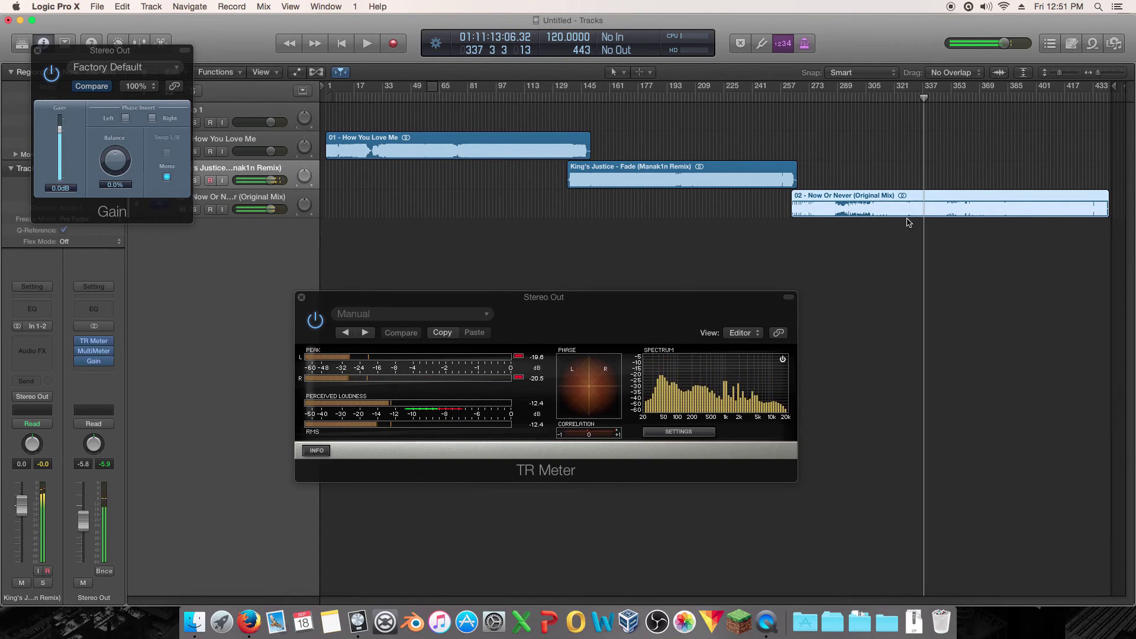
Step: Replay a slightly earlier Now Or Never passage near bar 334 in mono, and stop
{"action": "mouse_move", "coordinate": [110, 366]}
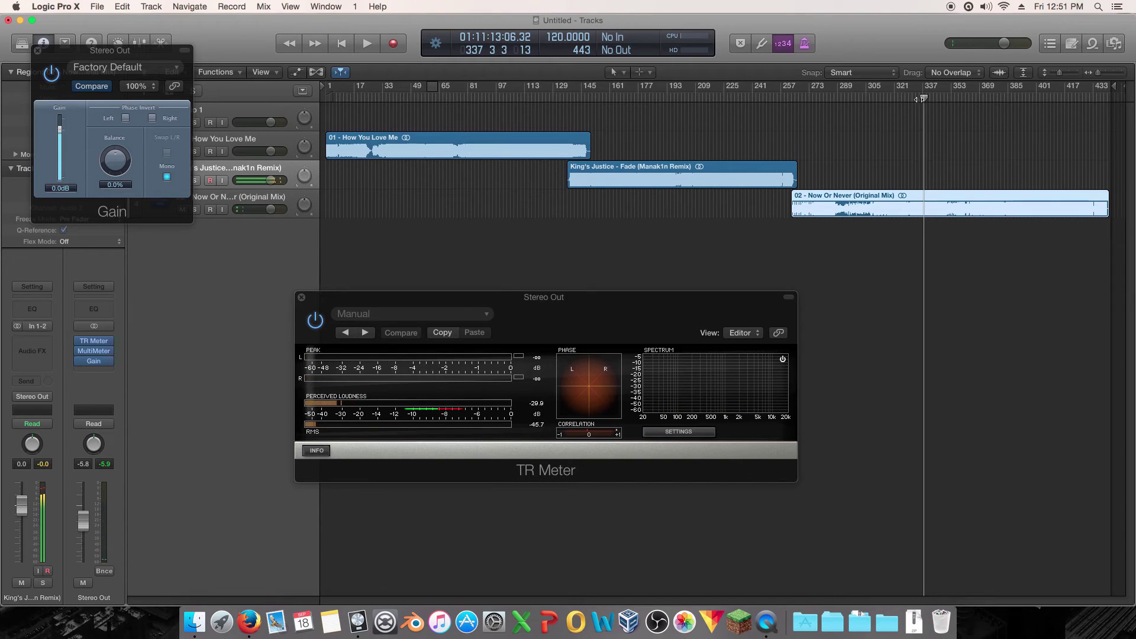
{"action": "left_click", "coordinate": [915, 98]}
{"action": "key", "text": "space"}
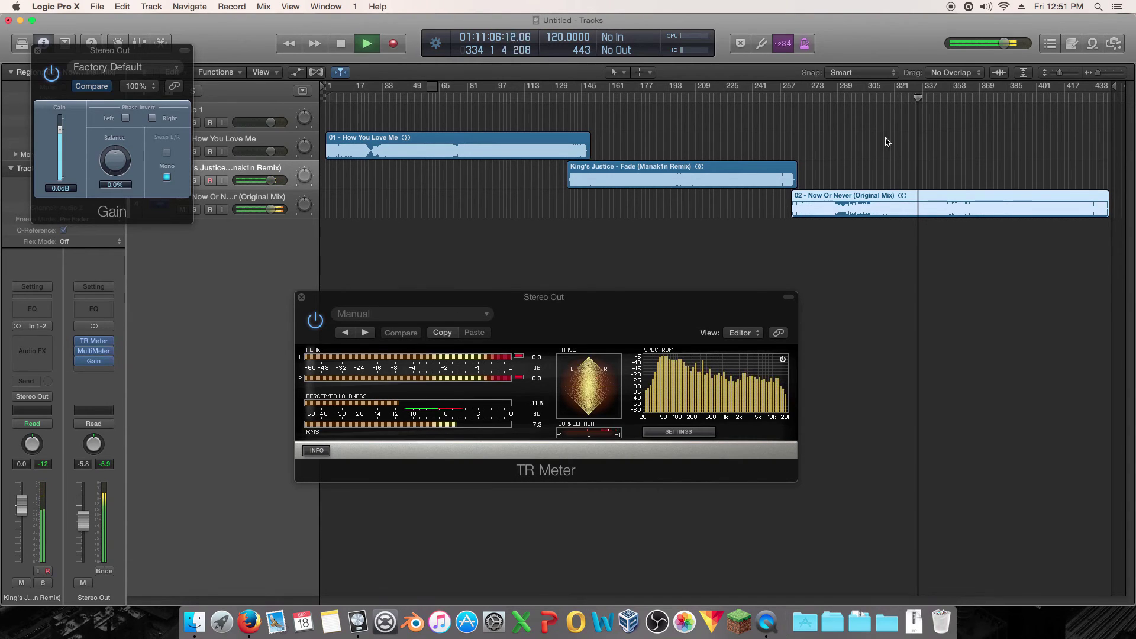
{"action": "key", "text": "space"}
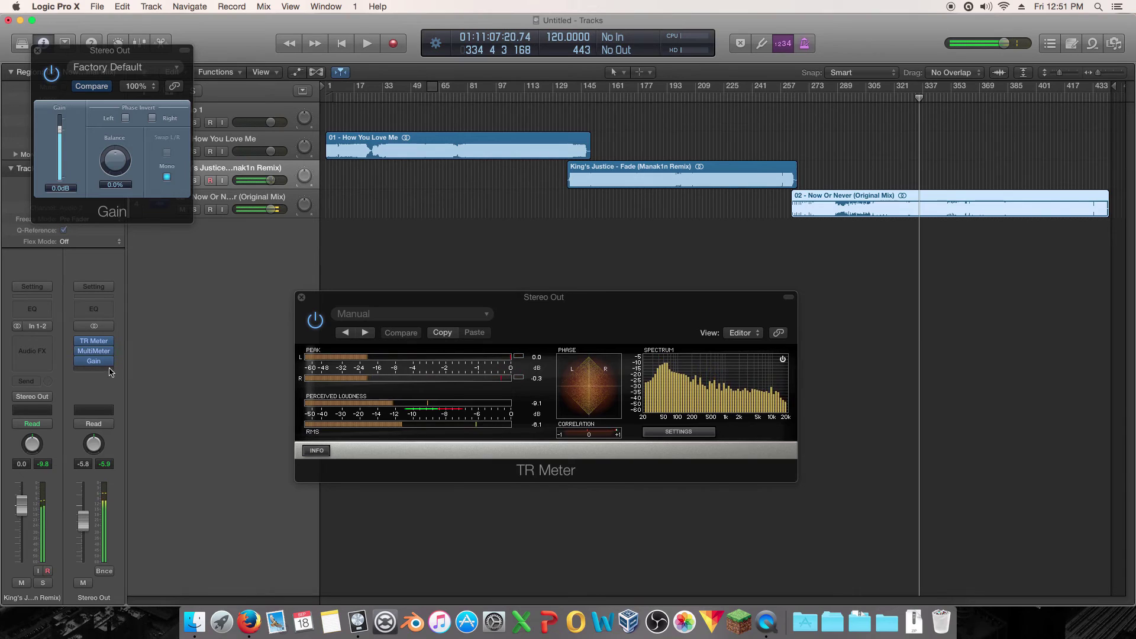
Step: Remove the Gain plug-in from the Stereo Out channel and leave all regions deselected
{"action": "left_click", "coordinate": [104, 362]}
{"action": "left_click", "coordinate": [101, 379]}
{"action": "key", "text": "super+a"}
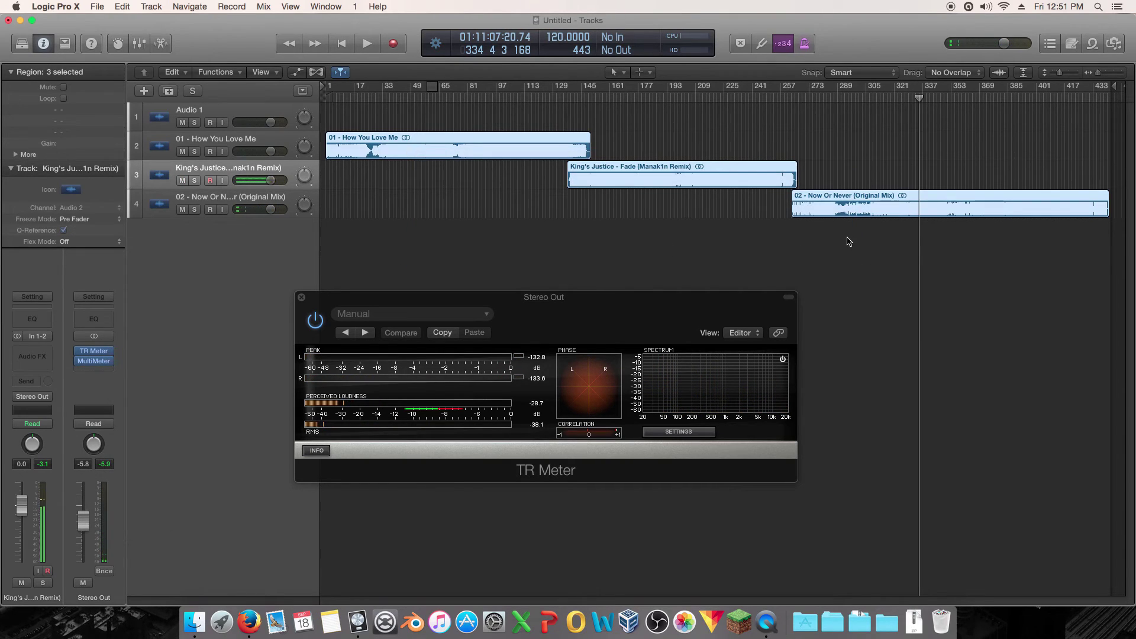
{"action": "left_click", "coordinate": [882, 151]}
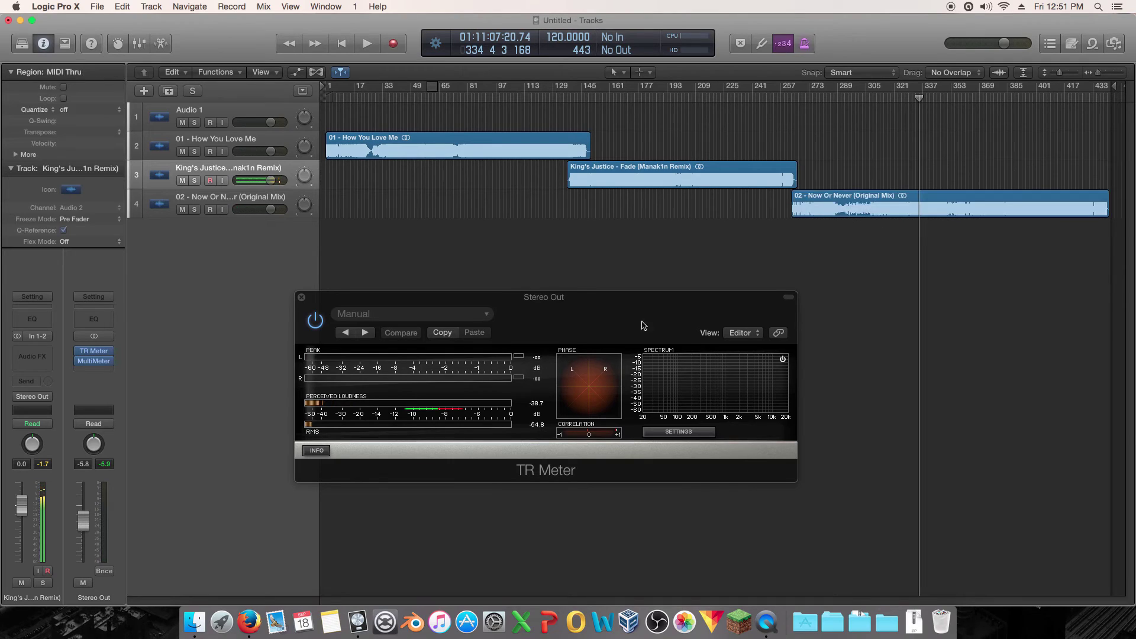
Step: Reposition the TR Meter window and shift the cycle range in the ruler to start at about bar 49
{"action": "left_click_drag", "start_coordinate": [579, 310], "coordinate": [594, 297]}
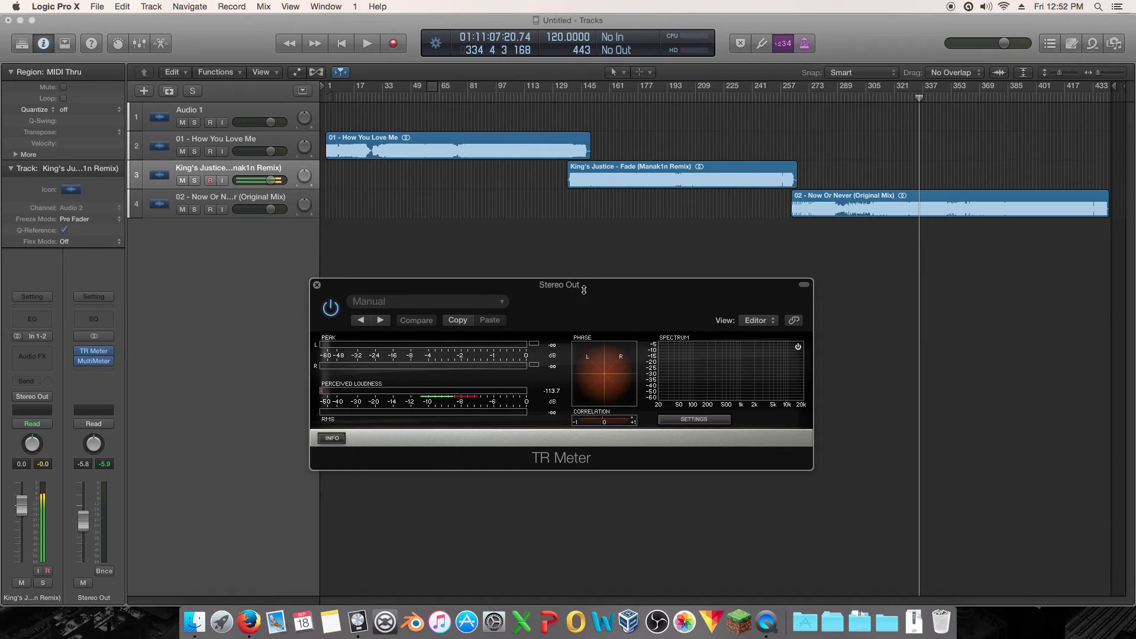
{"action": "left_click_drag", "start_coordinate": [589, 288], "coordinate": [555, 295]}
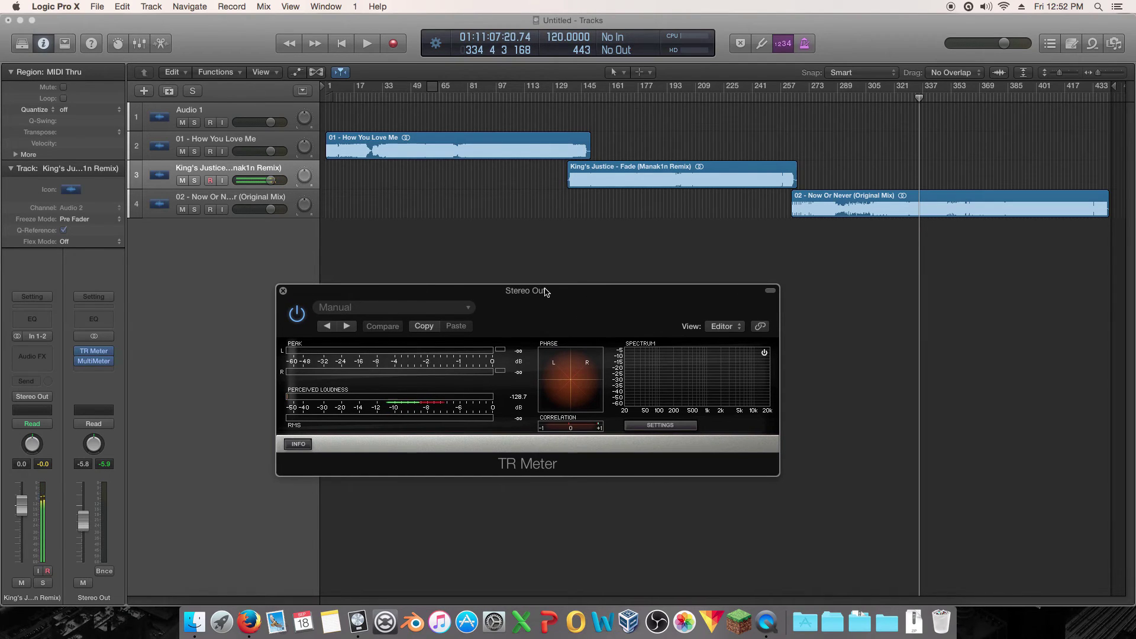
{"action": "left_click_drag", "start_coordinate": [575, 90], "coordinate": [413, 90]}
{"action": "left_click_drag", "start_coordinate": [573, 88], "coordinate": [429, 90]}
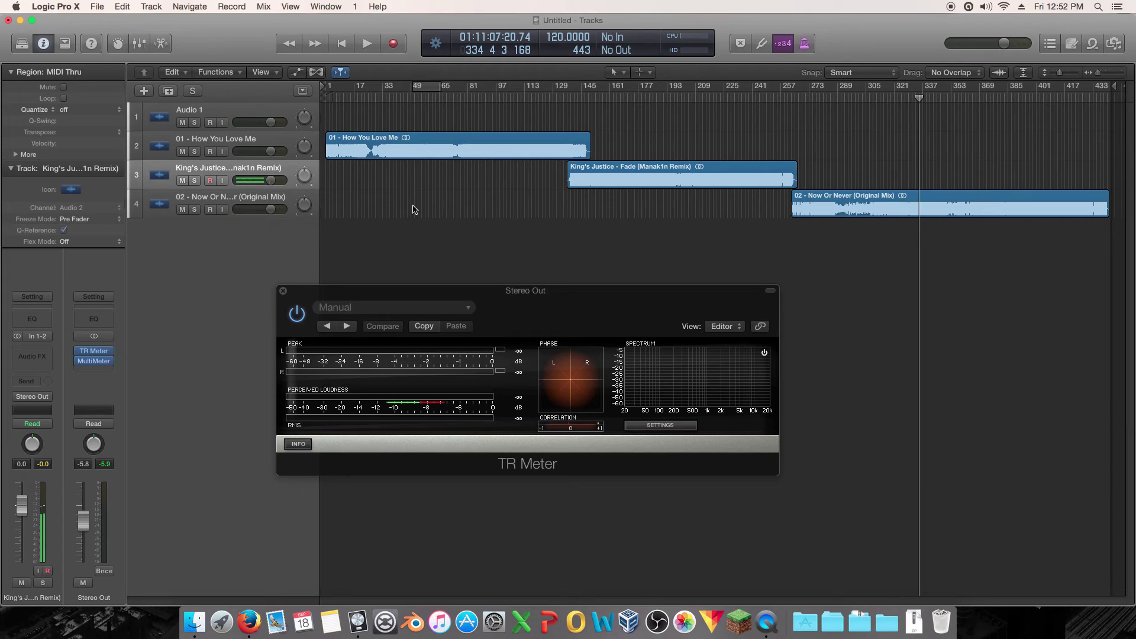
Step: Reselect the King's Justice track and point out bars 37 and 49 of How You Love Me with the playhead
{"action": "left_click", "coordinate": [270, 205]}
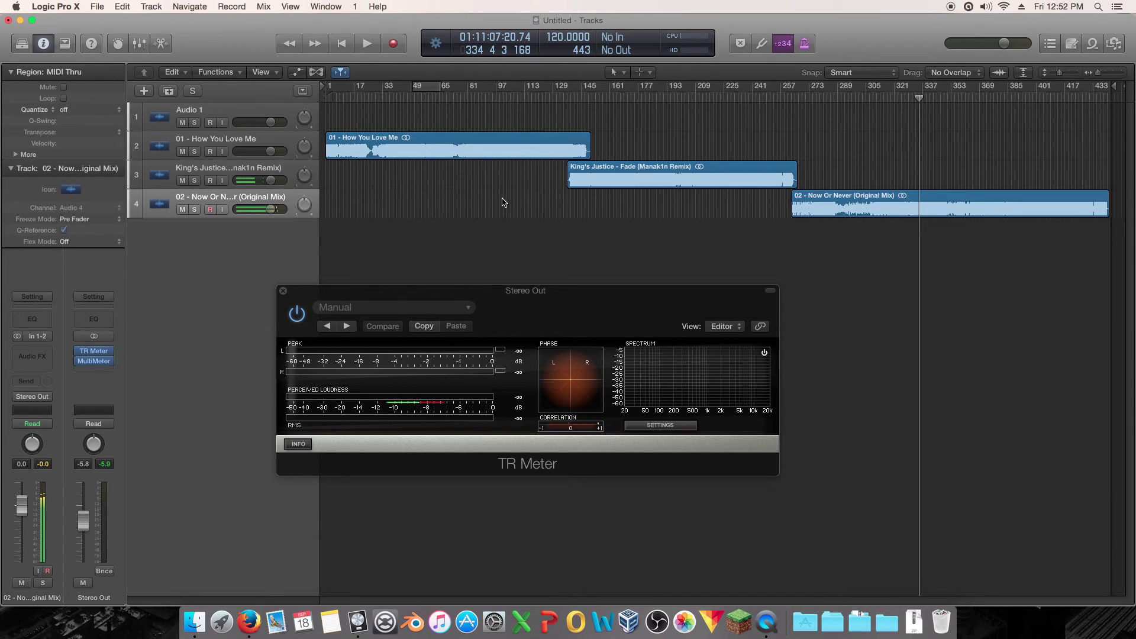
{"action": "left_click", "coordinate": [269, 172]}
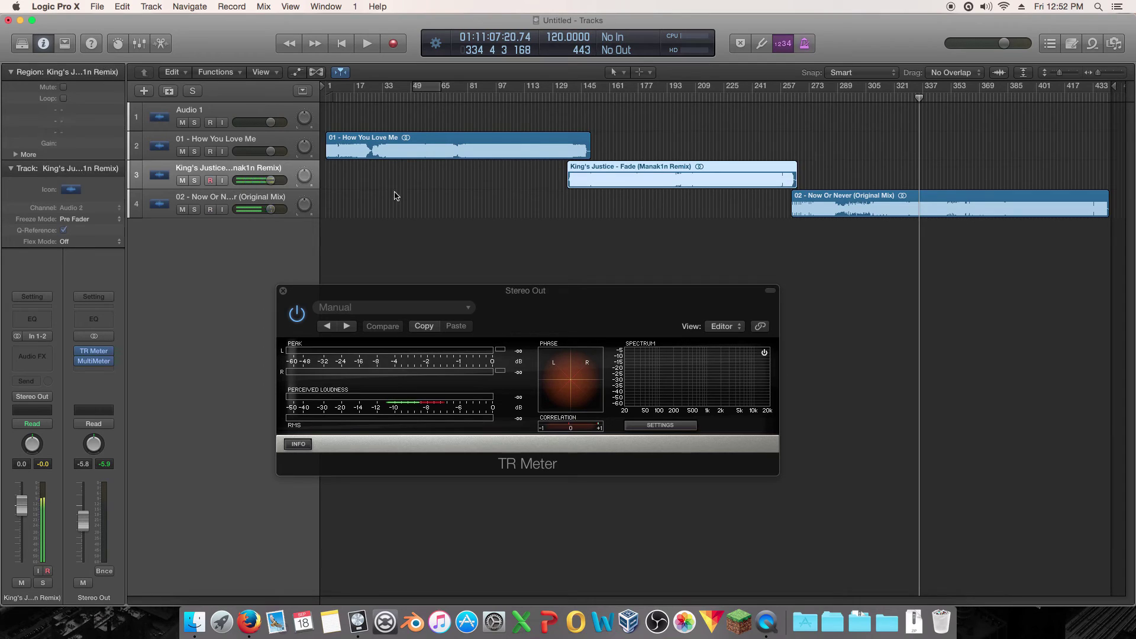
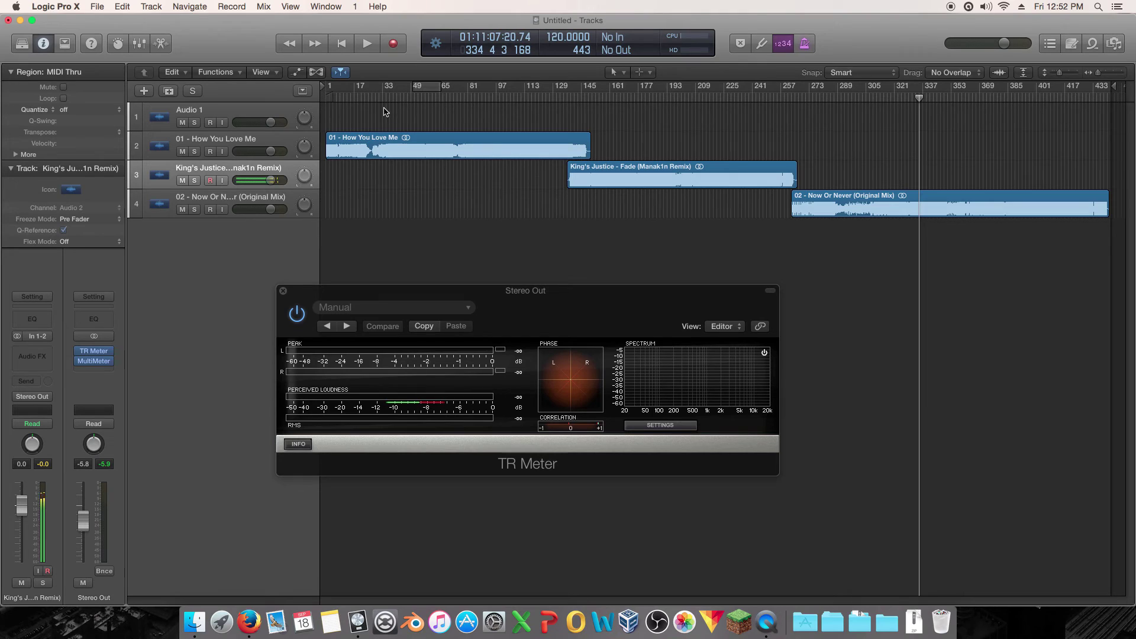
{"action": "left_click_drag", "start_coordinate": [379, 100], "coordinate": [389, 104]}
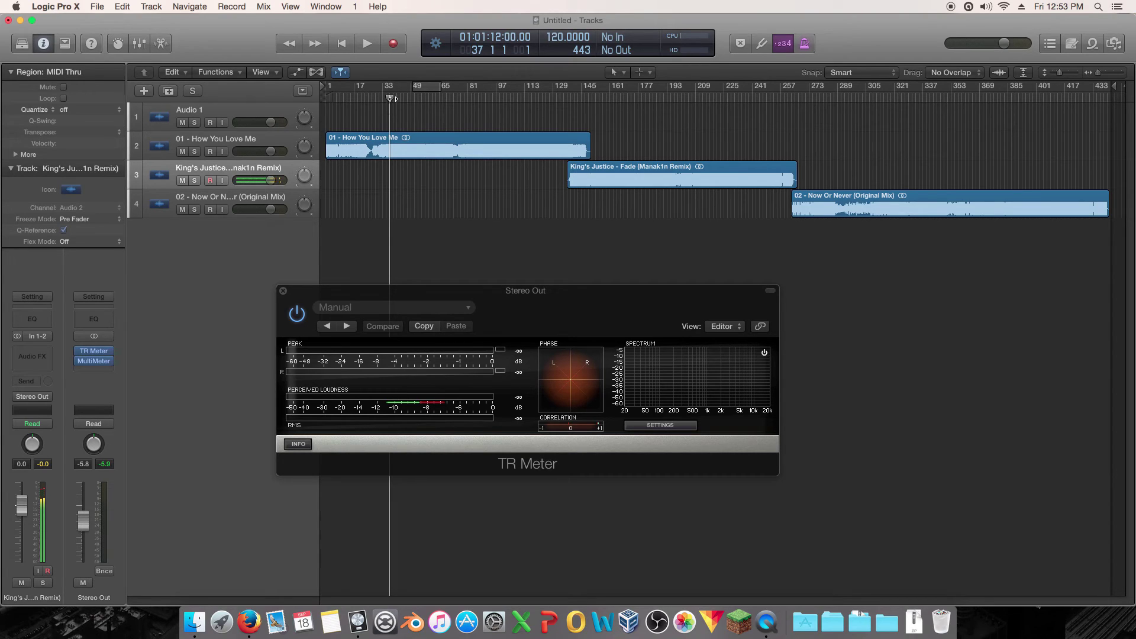
{"action": "left_click_drag", "start_coordinate": [390, 99], "coordinate": [411, 102]}
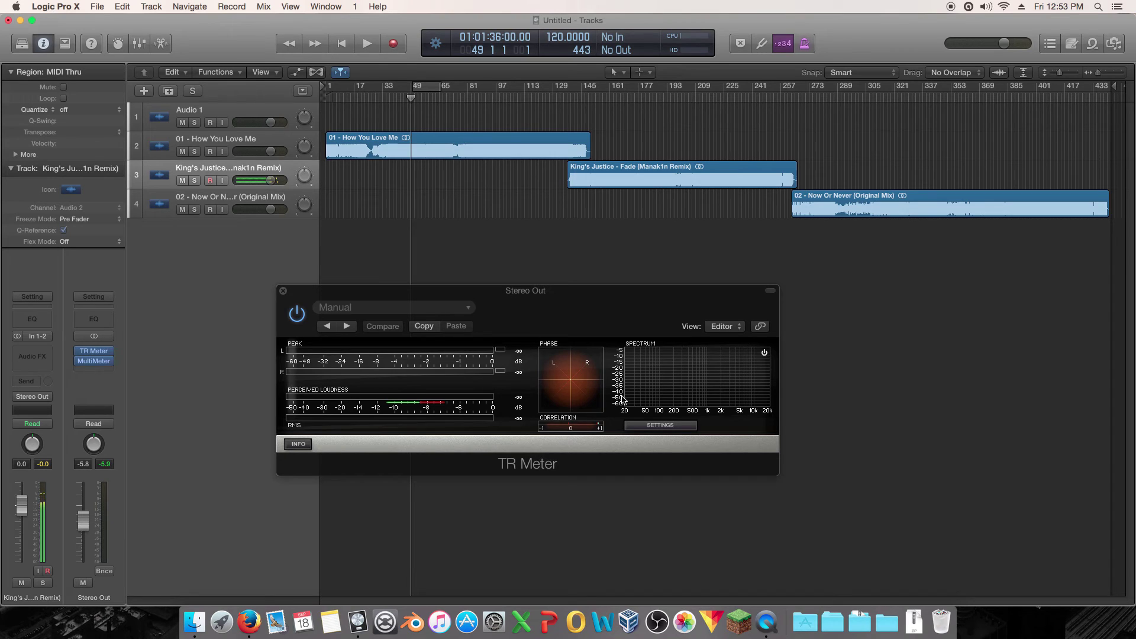
Step: Insert the stereo Voxengo SPAN plug-in after MultiMeter on the Stereo Out channel
{"action": "left_click", "coordinate": [113, 361]}
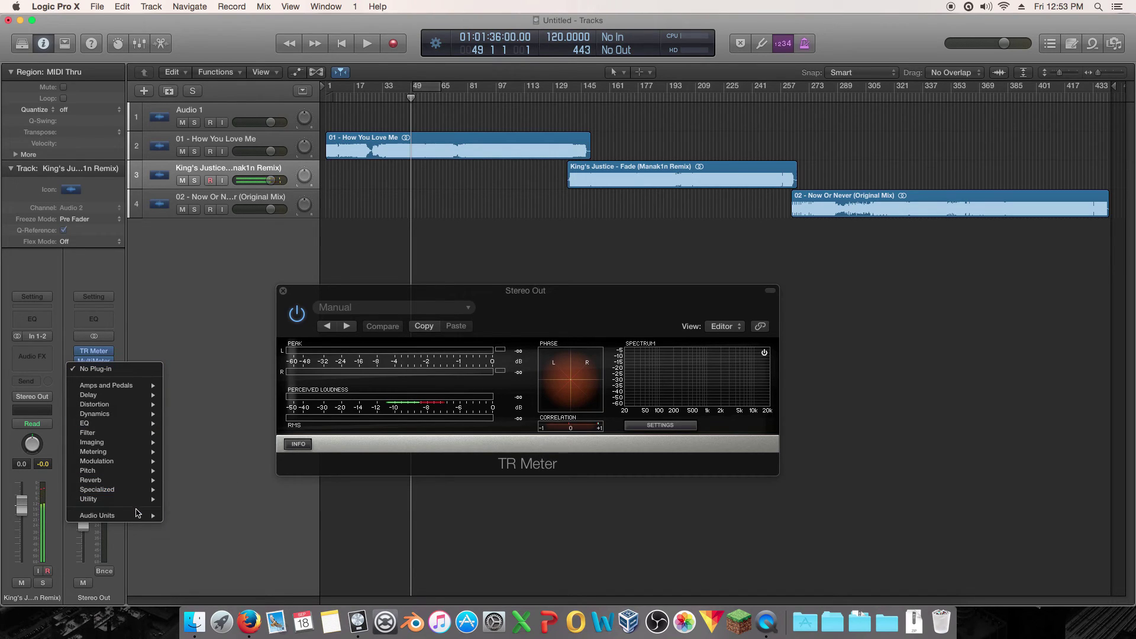
{"action": "mouse_move", "coordinate": [140, 516]}
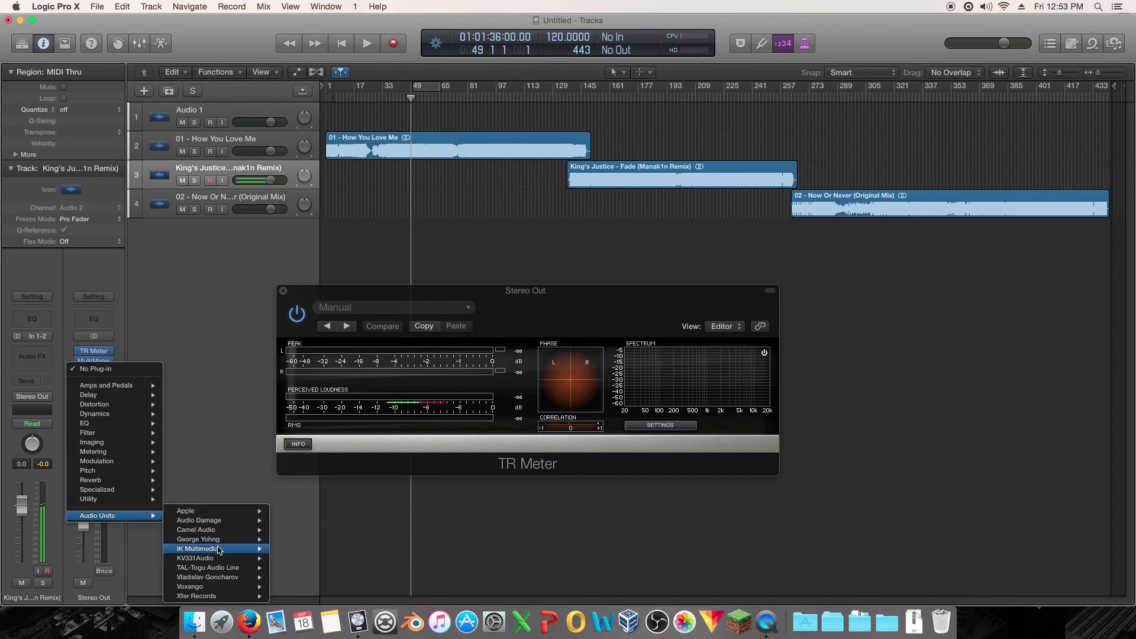
{"action": "mouse_move", "coordinate": [223, 589]}
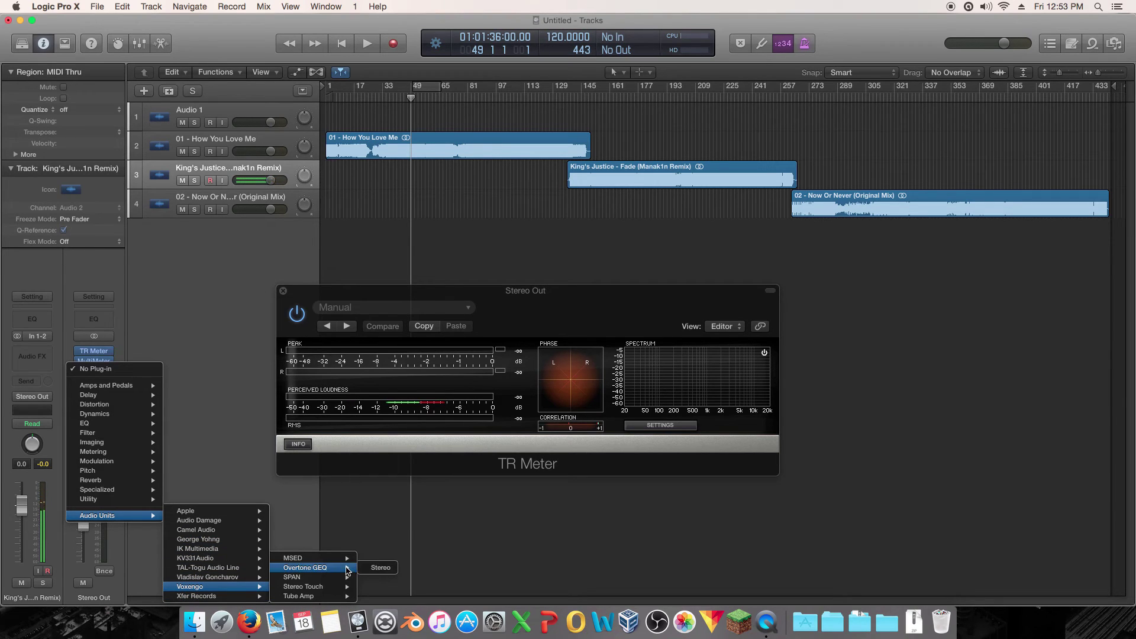
{"action": "left_click", "coordinate": [380, 567]}
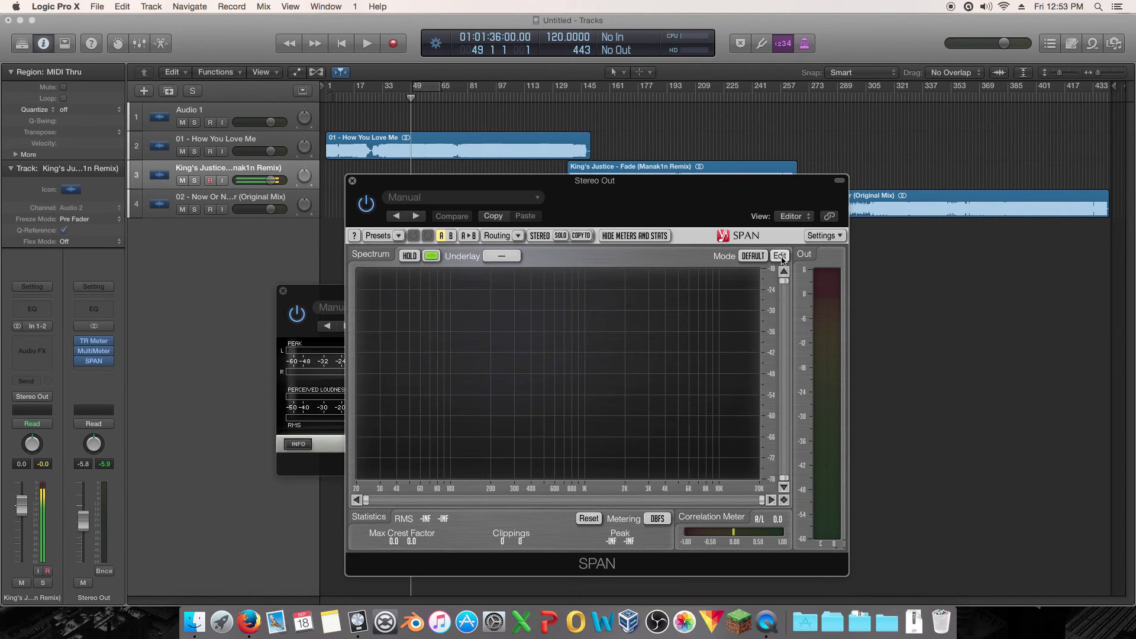
Step: Set SPAN's spectrum mode to High Res, reposition its window, and play a King's Justice passage to view the spectrum
{"action": "left_click", "coordinate": [761, 257]}
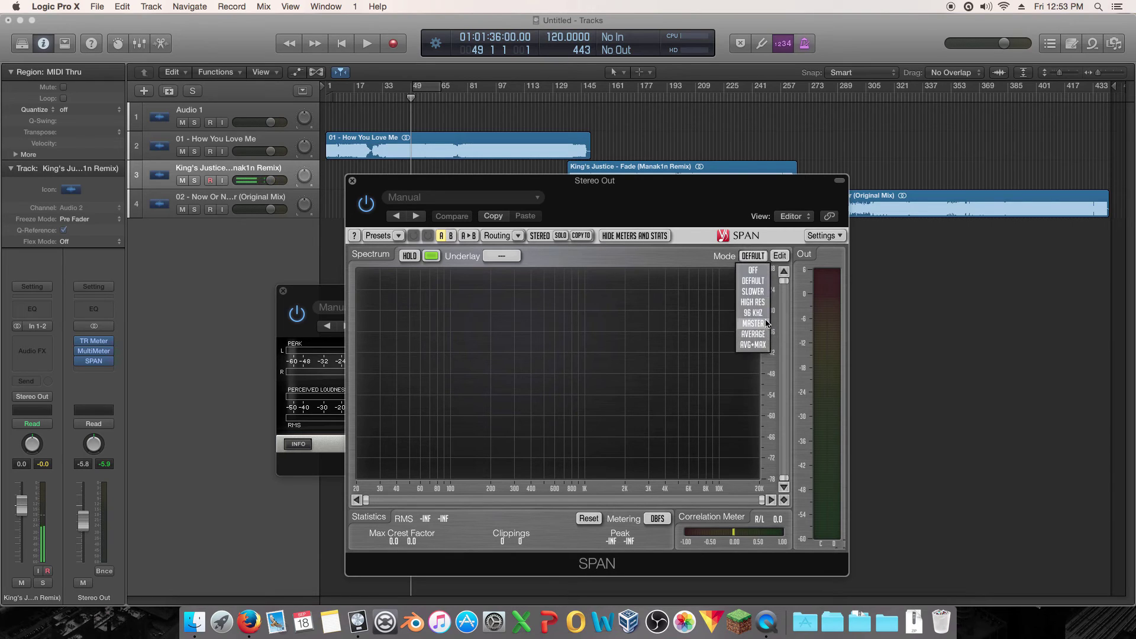
{"action": "left_click", "coordinate": [763, 303]}
{"action": "left_click_drag", "start_coordinate": [476, 186], "coordinate": [185, 142]}
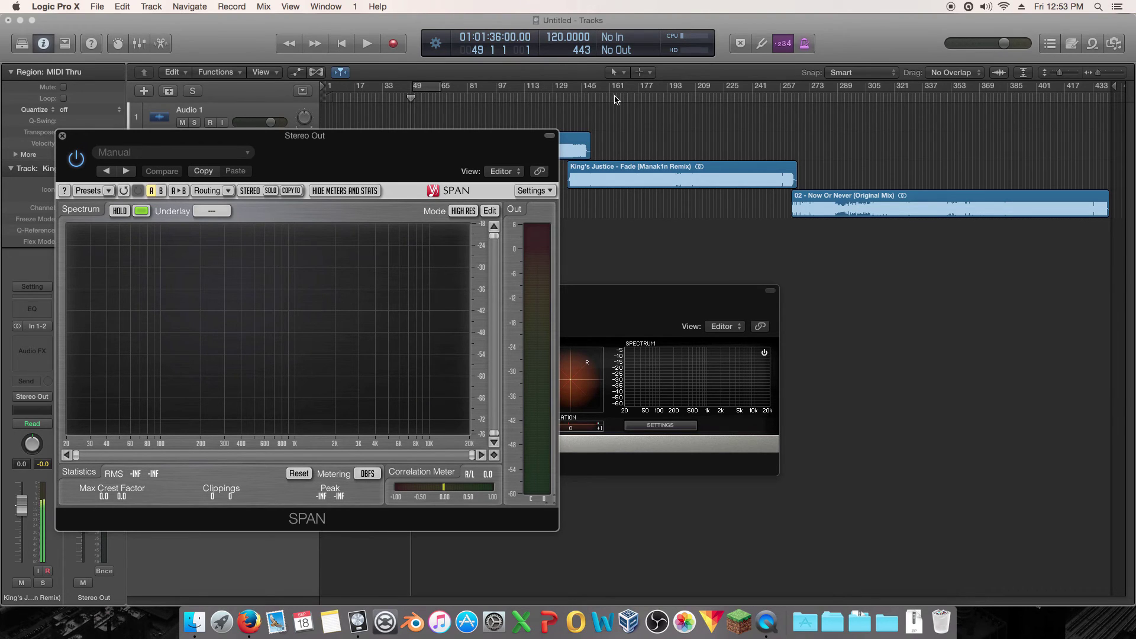
{"action": "key", "text": "space"}
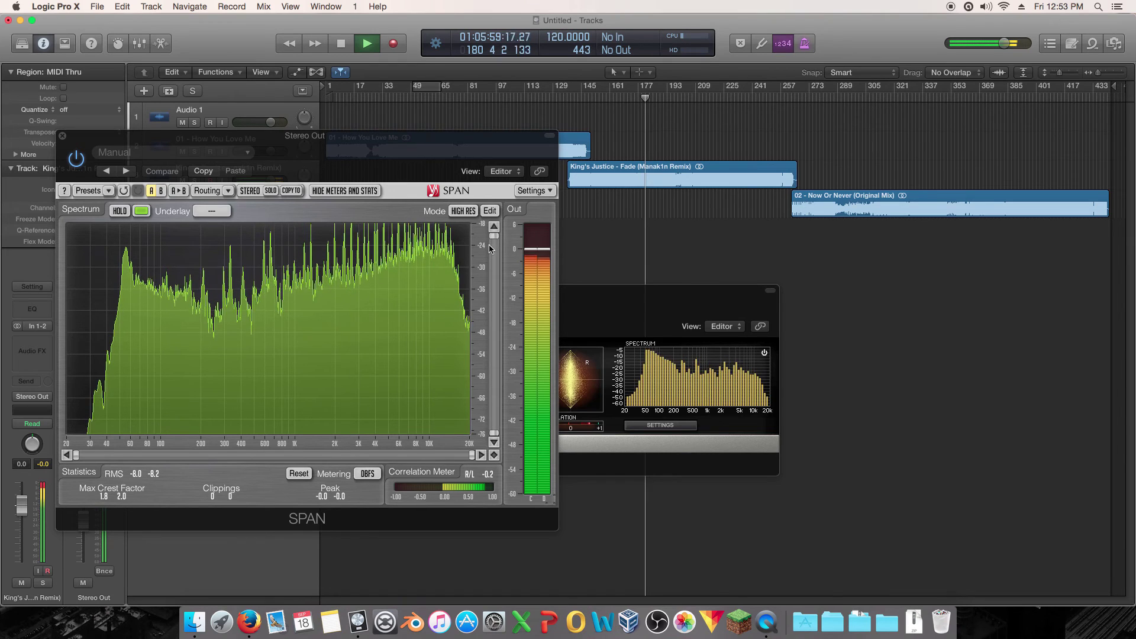
{"action": "key", "text": "space"}
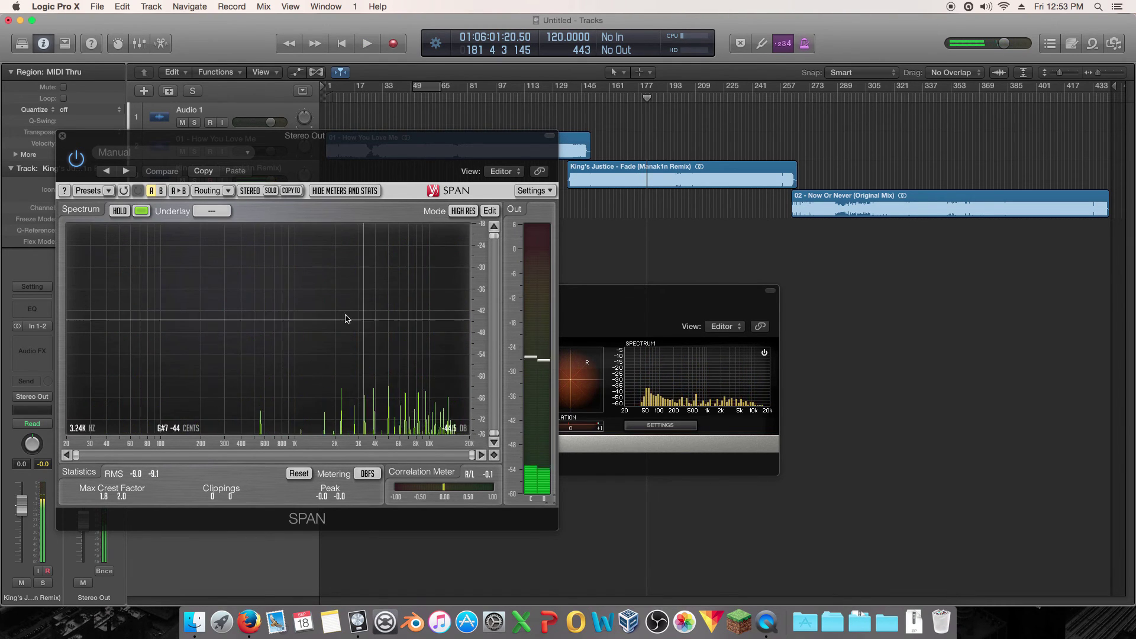
Step: Set the display slope to 0.00 in SPAN's Spectrum Mode Editor
{"action": "left_click", "coordinate": [491, 212]}
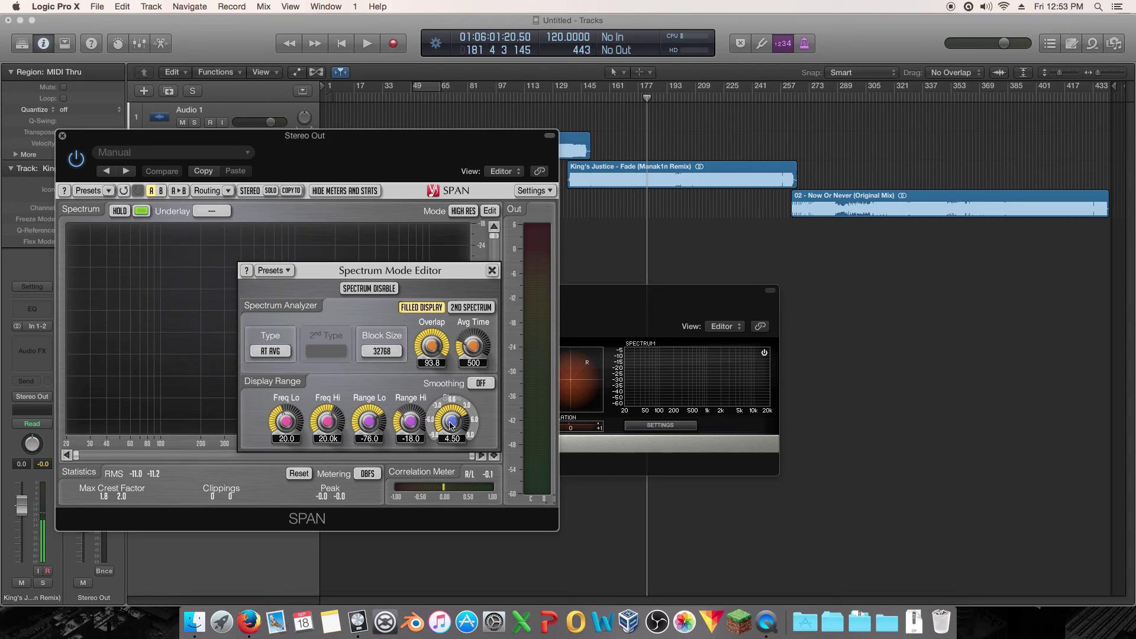
{"action": "left_click_drag", "start_coordinate": [451, 424], "coordinate": [451, 431]}
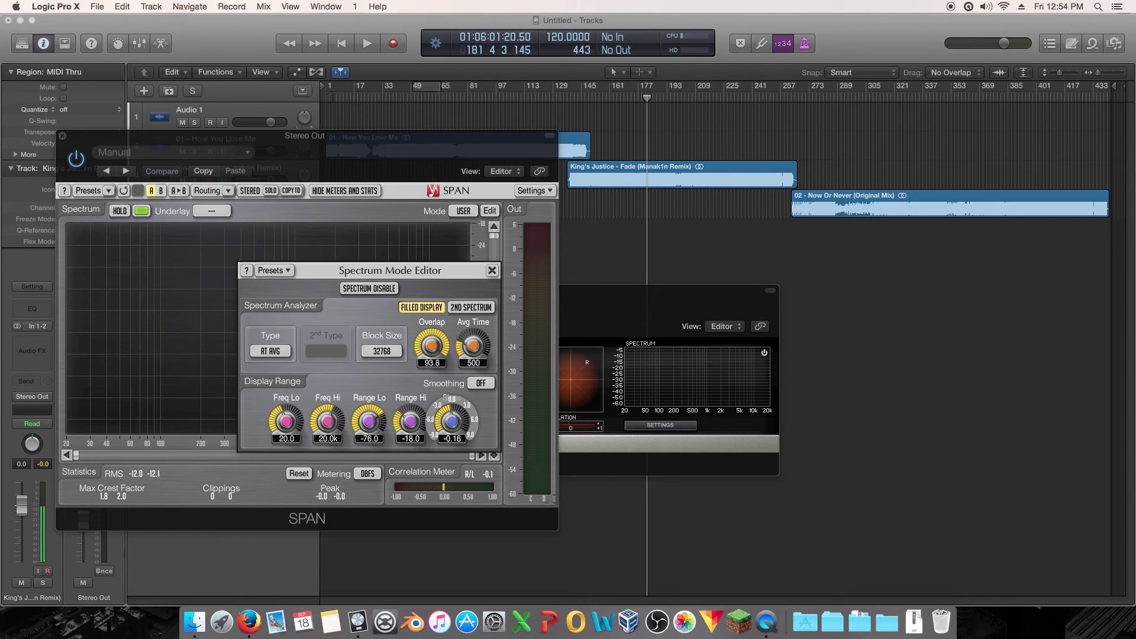
{"action": "left_click_drag", "start_coordinate": [451, 432], "coordinate": [451, 432]}
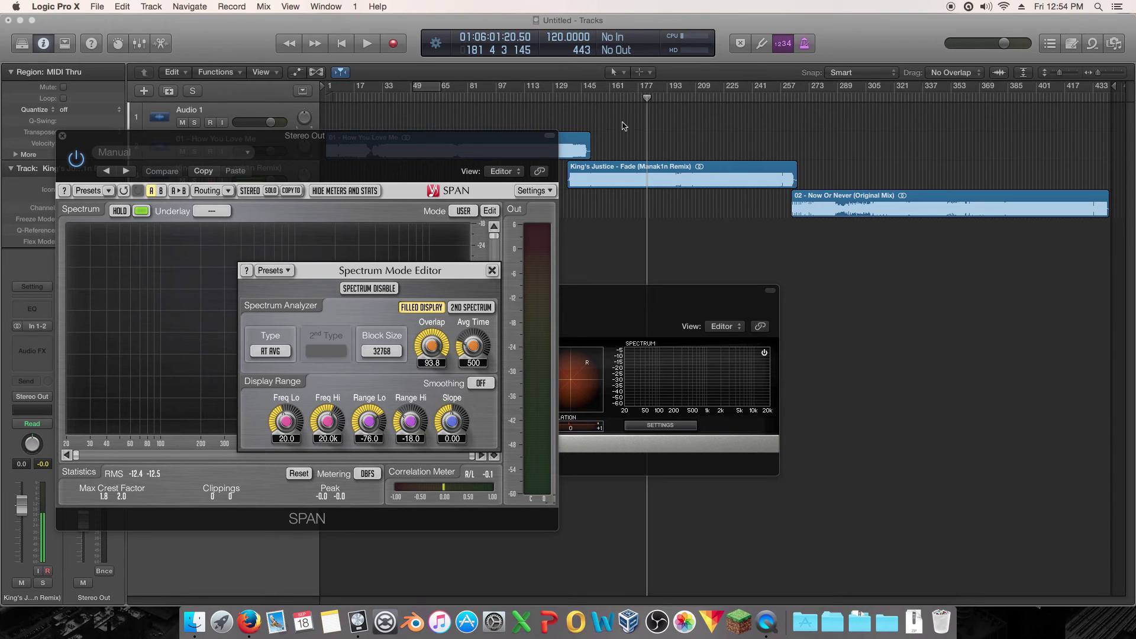
Step: Replay King's Justice from about bar 177, close the Spectrum Mode Editor to examine the flat-slope spectrum, and stop
{"action": "left_click", "coordinate": [639, 98]}
{"action": "key", "text": "space"}
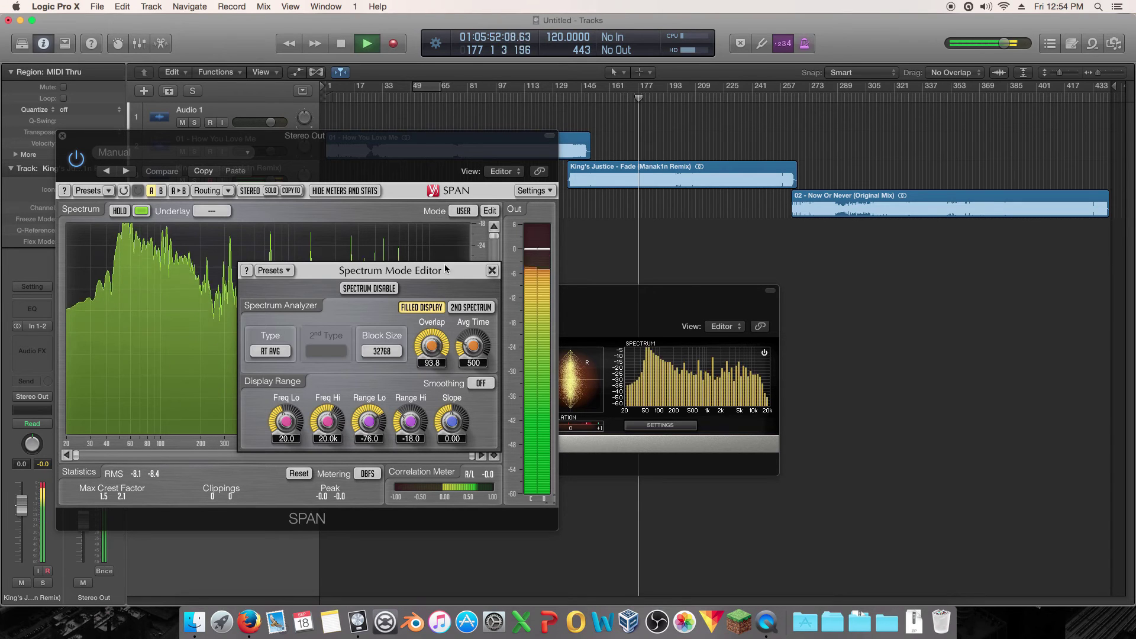
{"action": "left_click", "coordinate": [491, 270]}
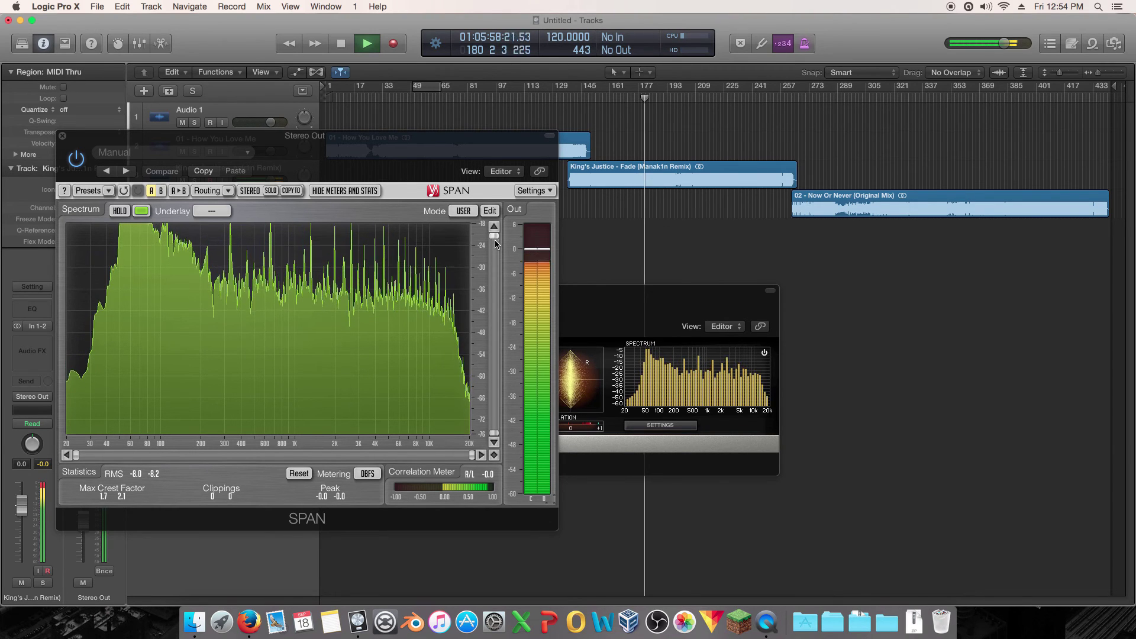
{"action": "key", "text": "space"}
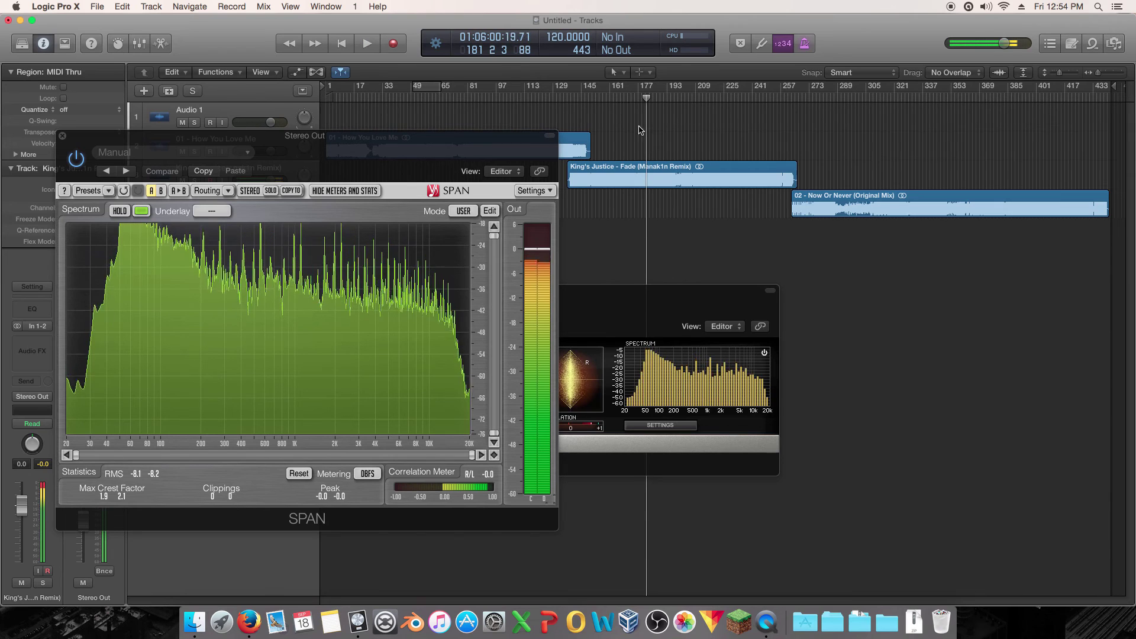
Step: Reposition the SPAN window, play a Now Or Never passage near bar 335 to examine its spectrum, and stop
{"action": "left_click", "coordinate": [263, 236]}
{"action": "mouse_move", "coordinate": [353, 145]}
{"action": "left_mouse_down"}
{"action": "mouse_move", "coordinate": [806, 378]}
{"action": "mouse_move", "coordinate": [456, 150]}
{"action": "mouse_move", "coordinate": [359, 168]}
{"action": "mouse_move", "coordinate": [360, 157]}
{"action": "left_mouse_up"}
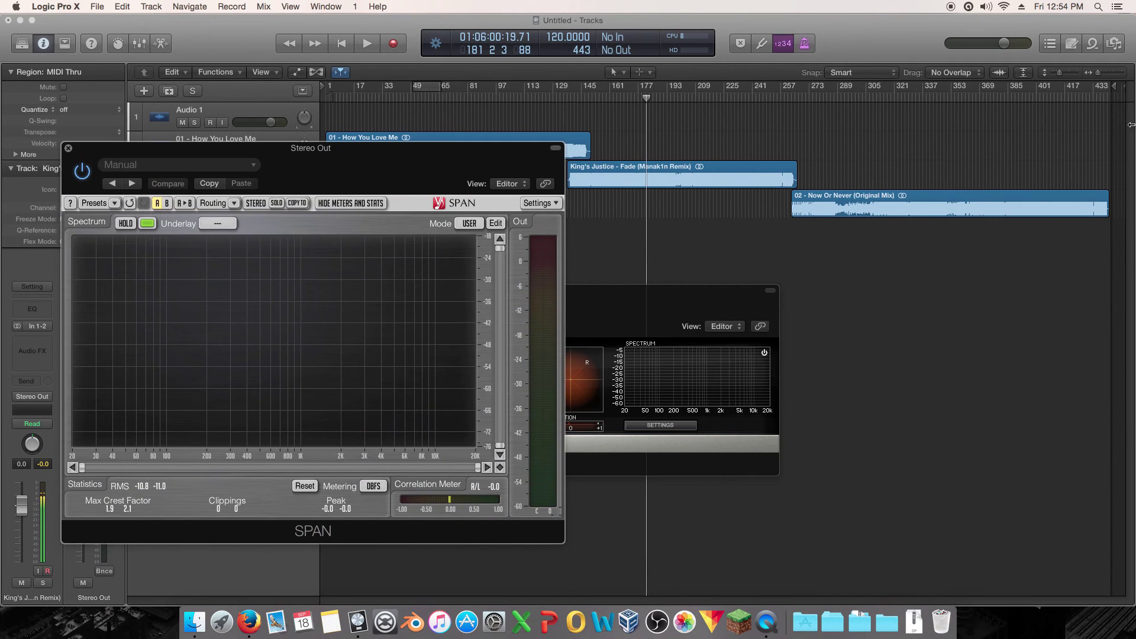
{"action": "double_click", "coordinate": [914, 101]}
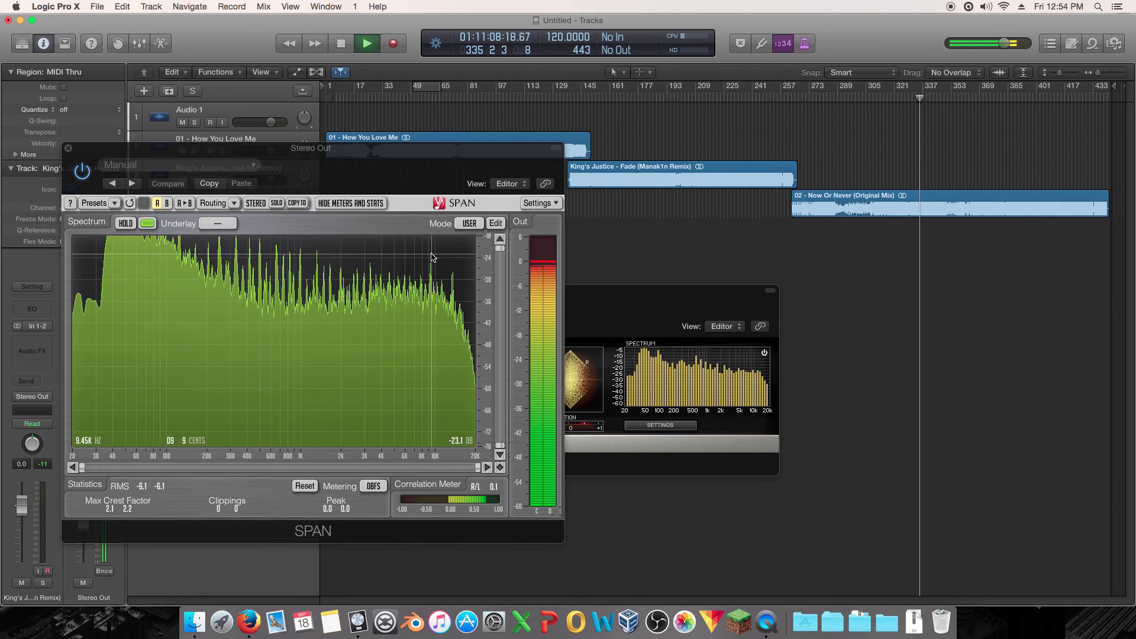
{"action": "key", "text": "space"}
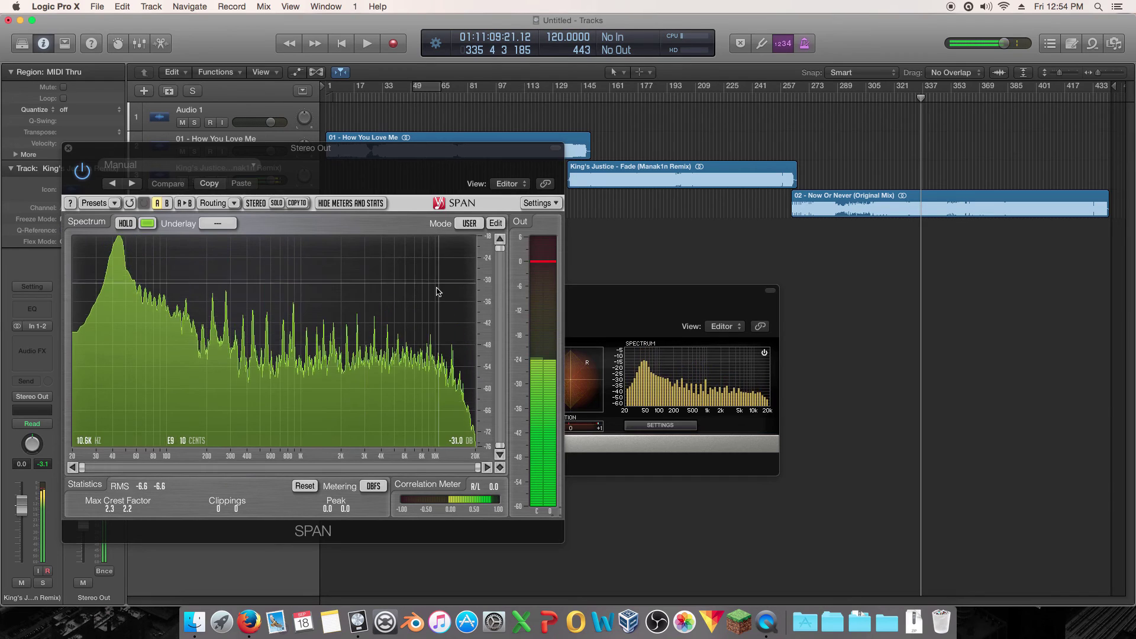
Step: Reposition the SPAN window and play How You Love Me near bar 61 and King's Justice near bar 183 to compare their spectra
{"action": "left_click_drag", "start_coordinate": [440, 158], "coordinate": [555, 187]}
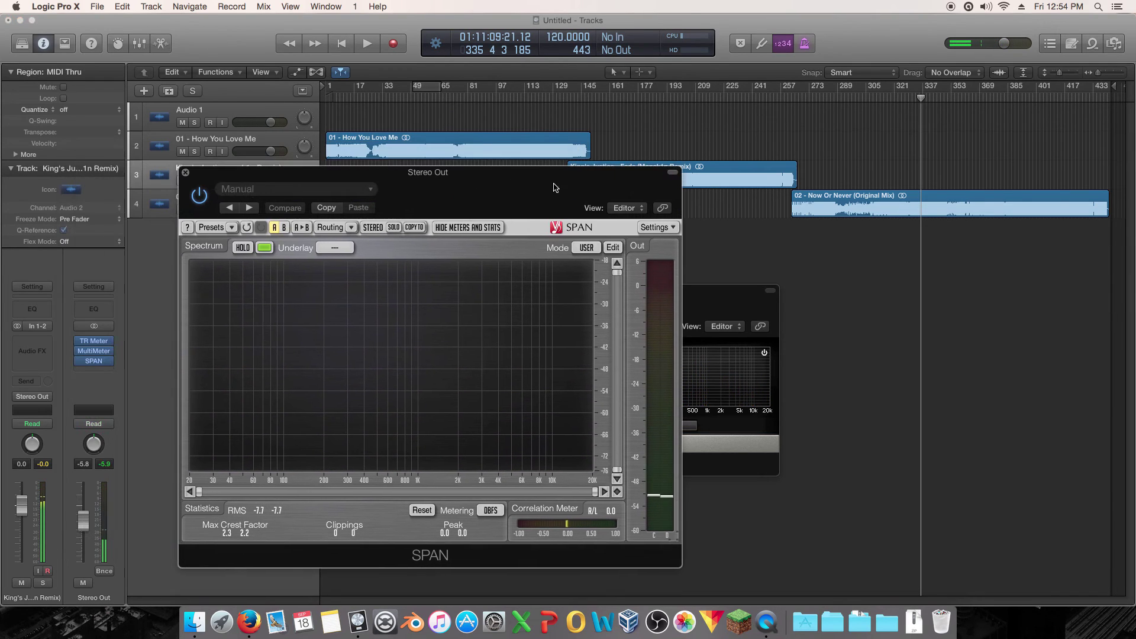
{"action": "double_click", "coordinate": [432, 98]}
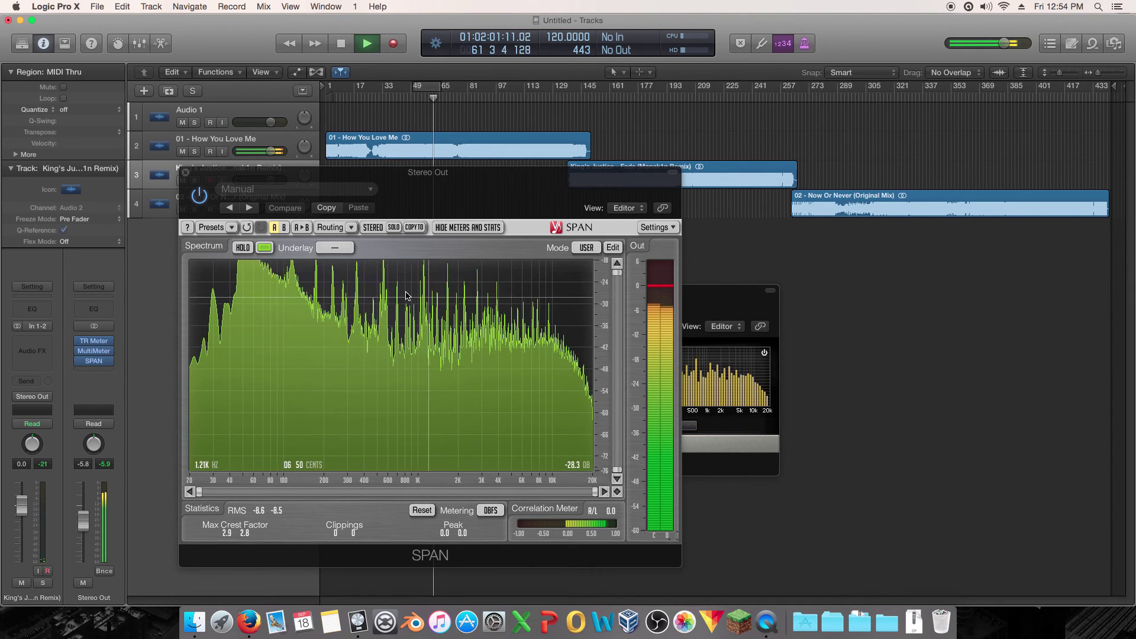
{"action": "left_click", "coordinate": [648, 97]}
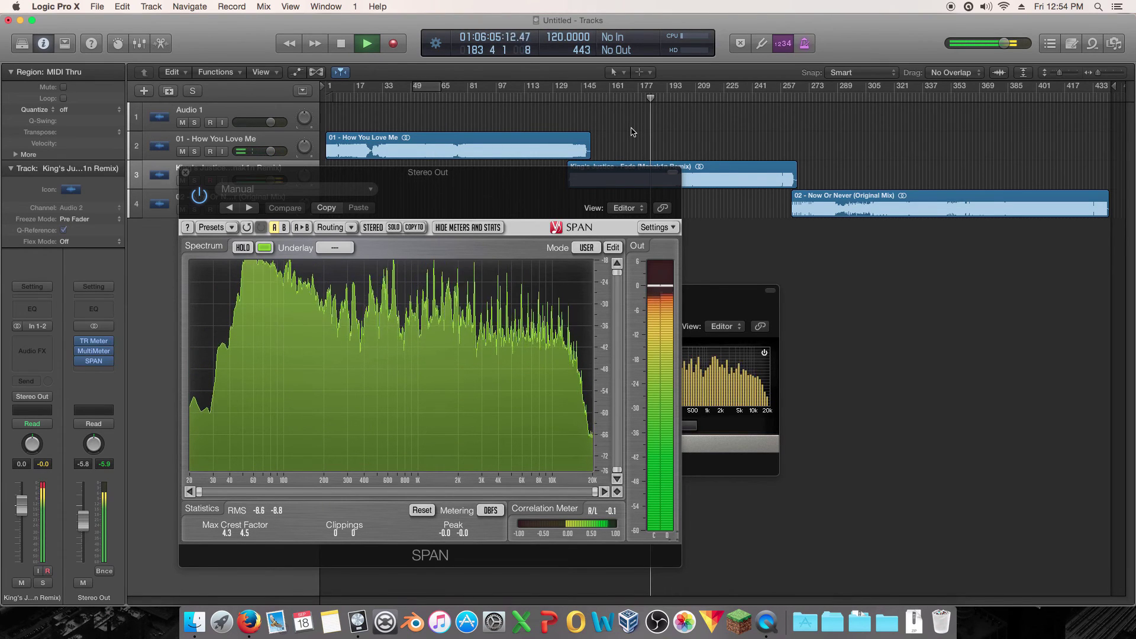
{"action": "key", "text": "space"}
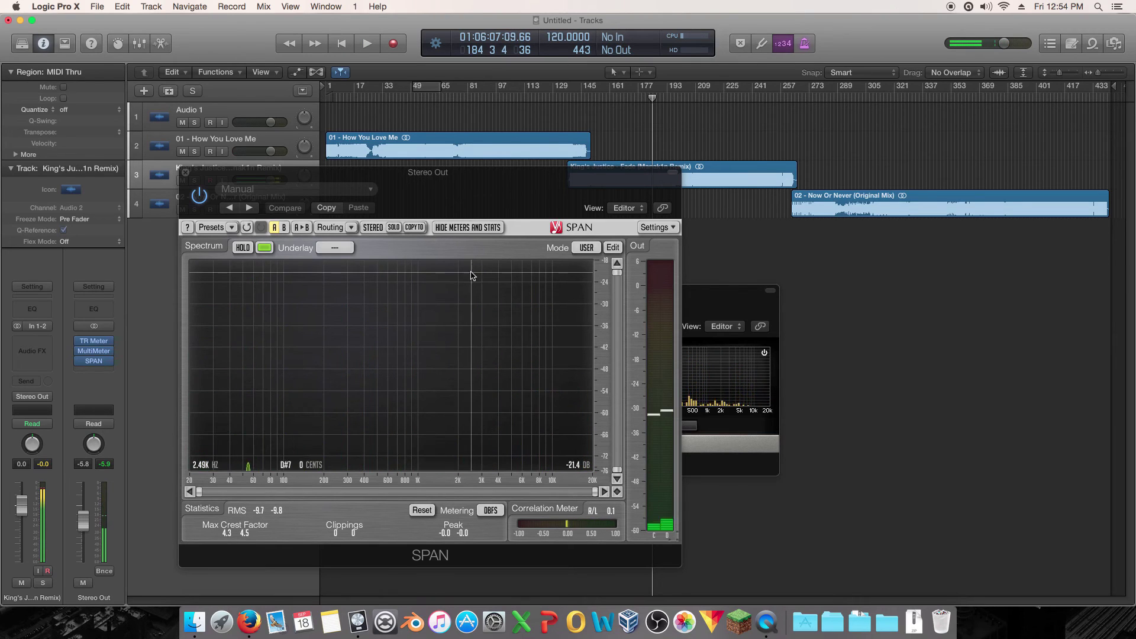
Step: Move the SPAN window clear of the regions and play How You Love Me from bar 50 and near bar 59 to examine its spectrum
{"action": "left_click_drag", "start_coordinate": [616, 184], "coordinate": [719, 206]}
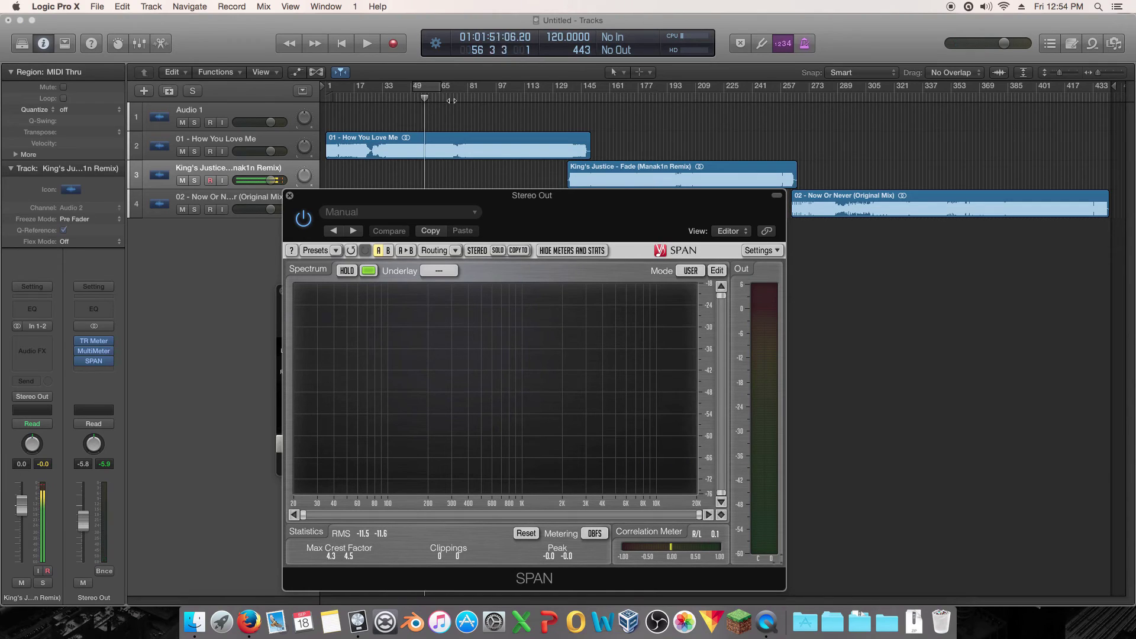
{"action": "left_click_drag", "start_coordinate": [437, 115], "coordinate": [828, 205]}
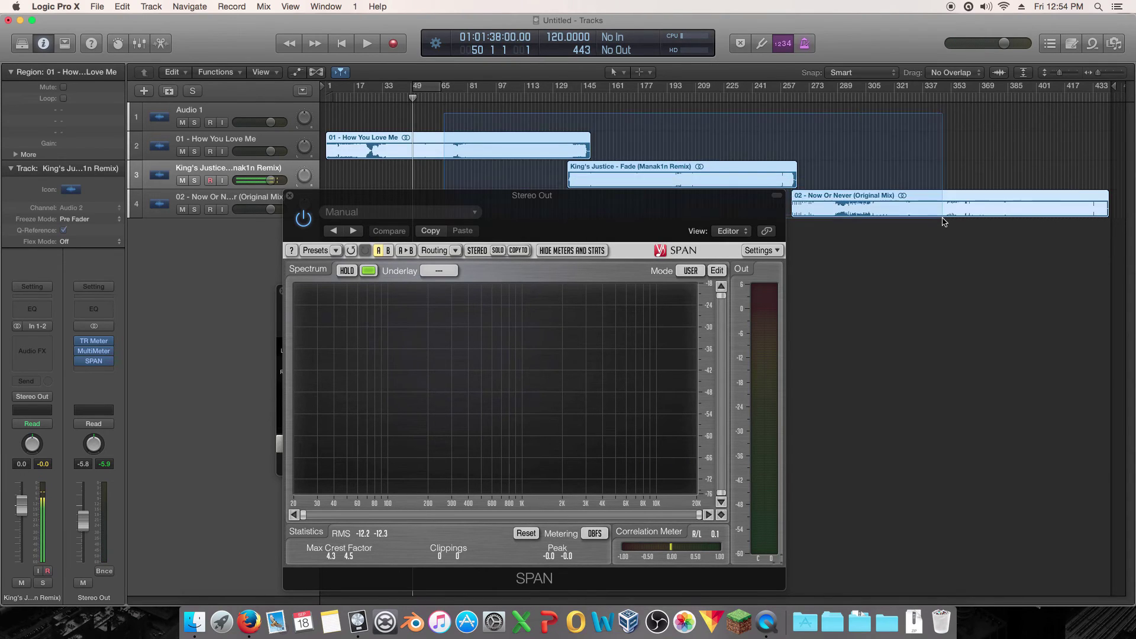
{"action": "left_click", "coordinate": [405, 109]}
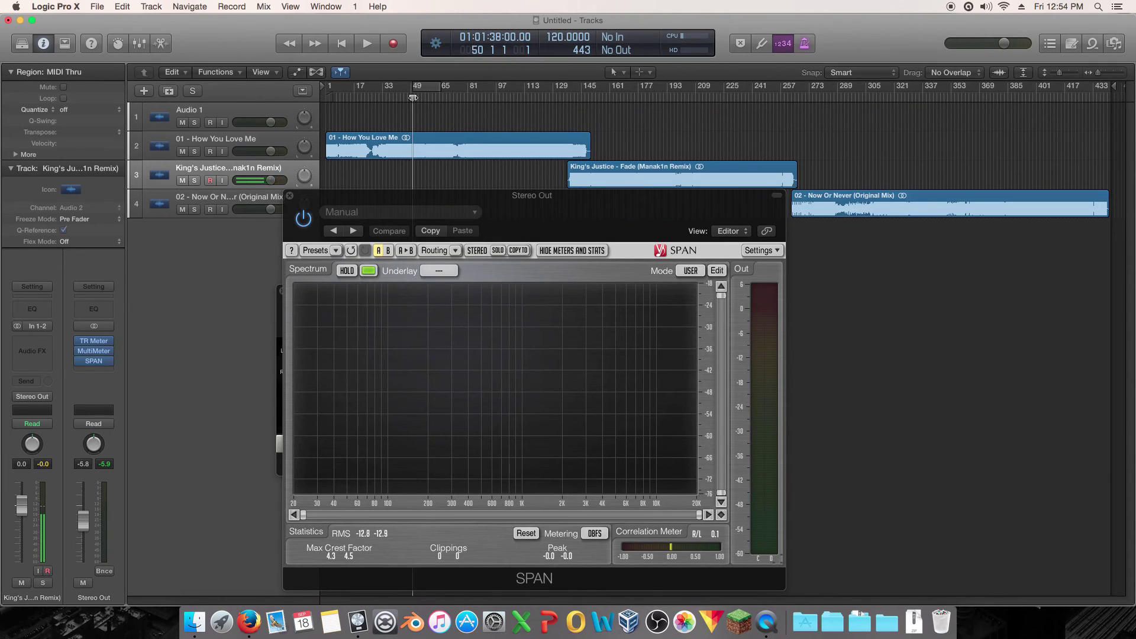
{"action": "left_click_drag", "start_coordinate": [529, 214], "coordinate": [486, 198]}
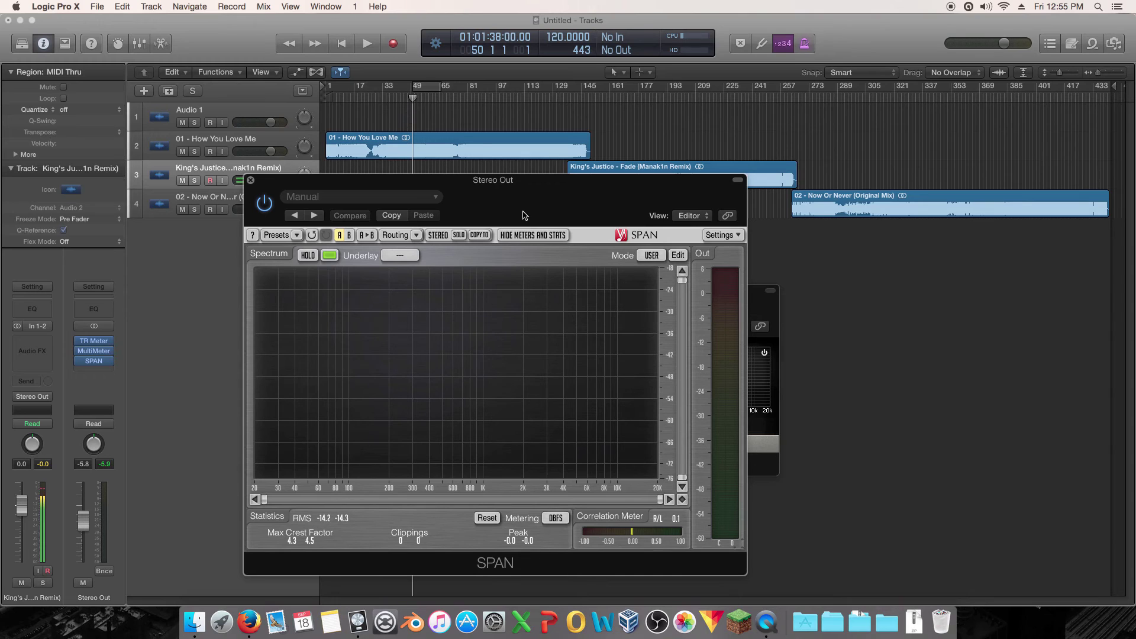
{"action": "key", "text": "space"}
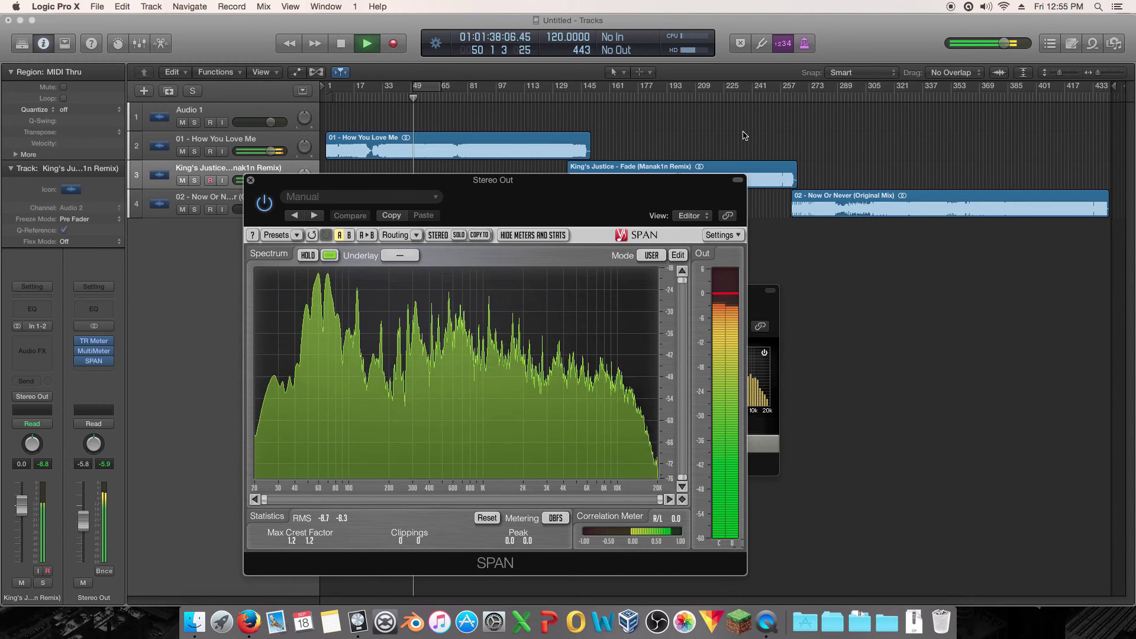
{"action": "left_click", "coordinate": [429, 103]}
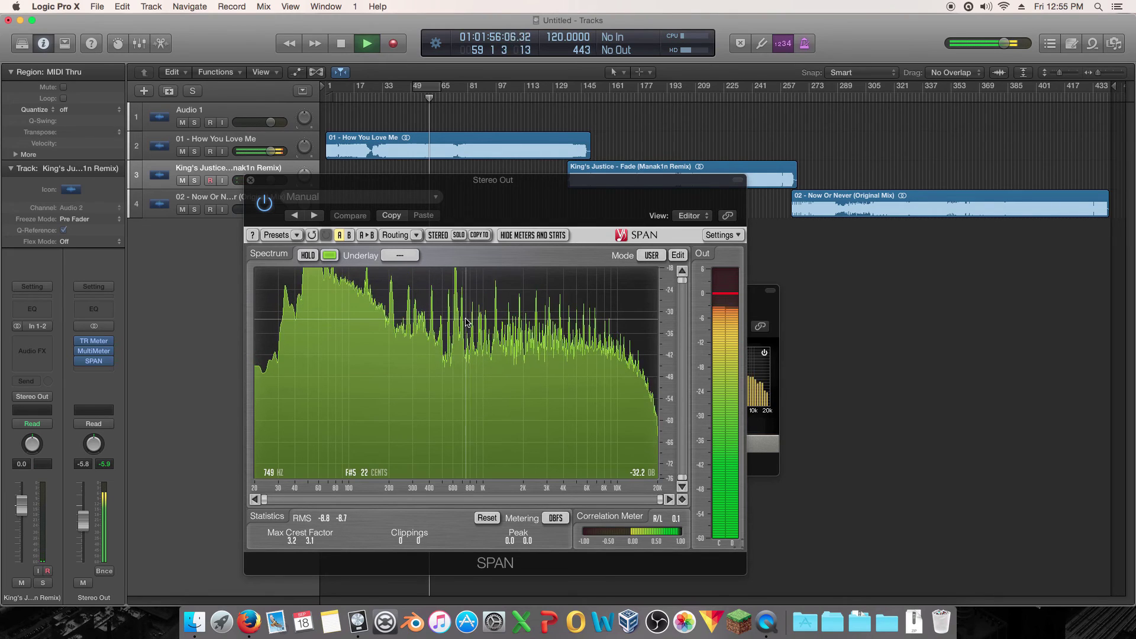
{"action": "key", "text": "space"}
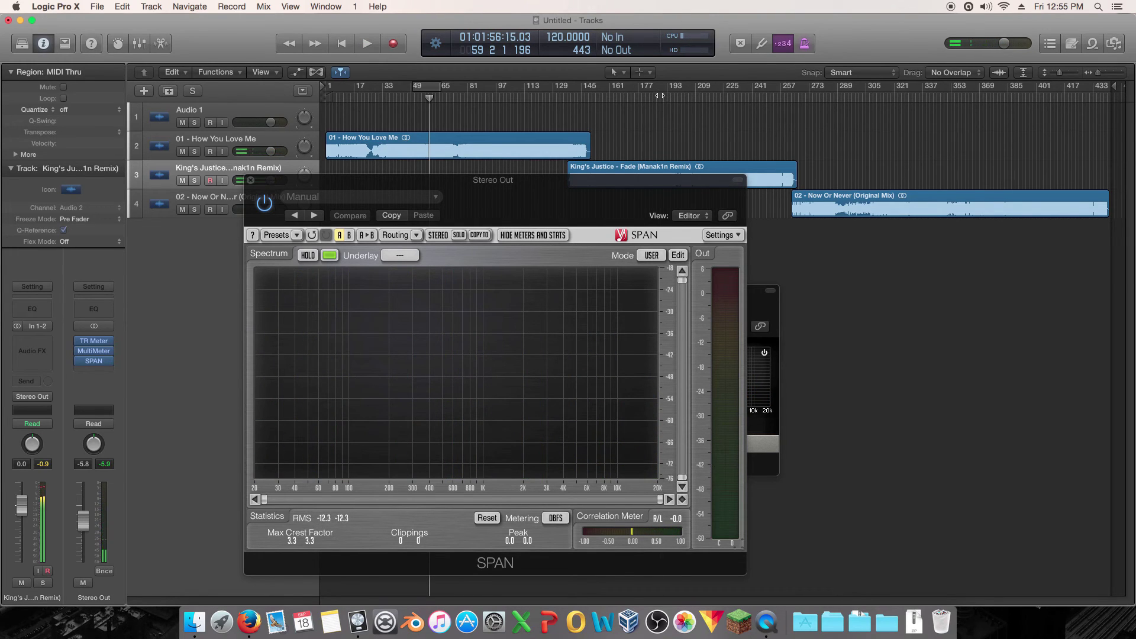
Step: Play King's Justice near bar 186 and Now Or Never from bar 337 to compare their spectra, stopping after each passage
{"action": "key", "text": "space"}
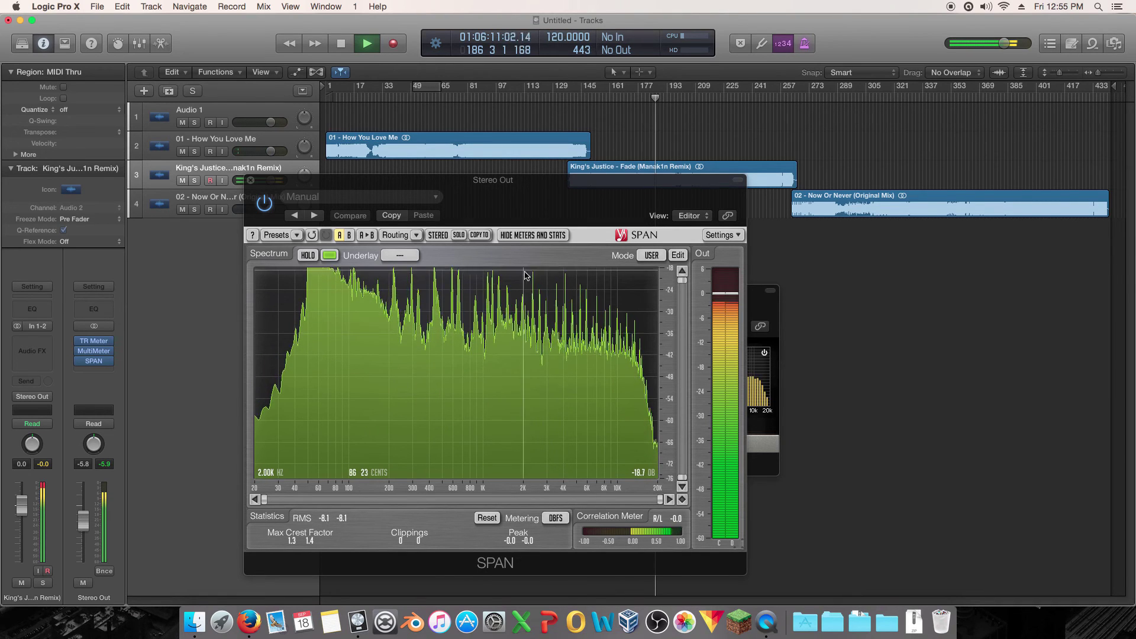
{"action": "key", "text": "space"}
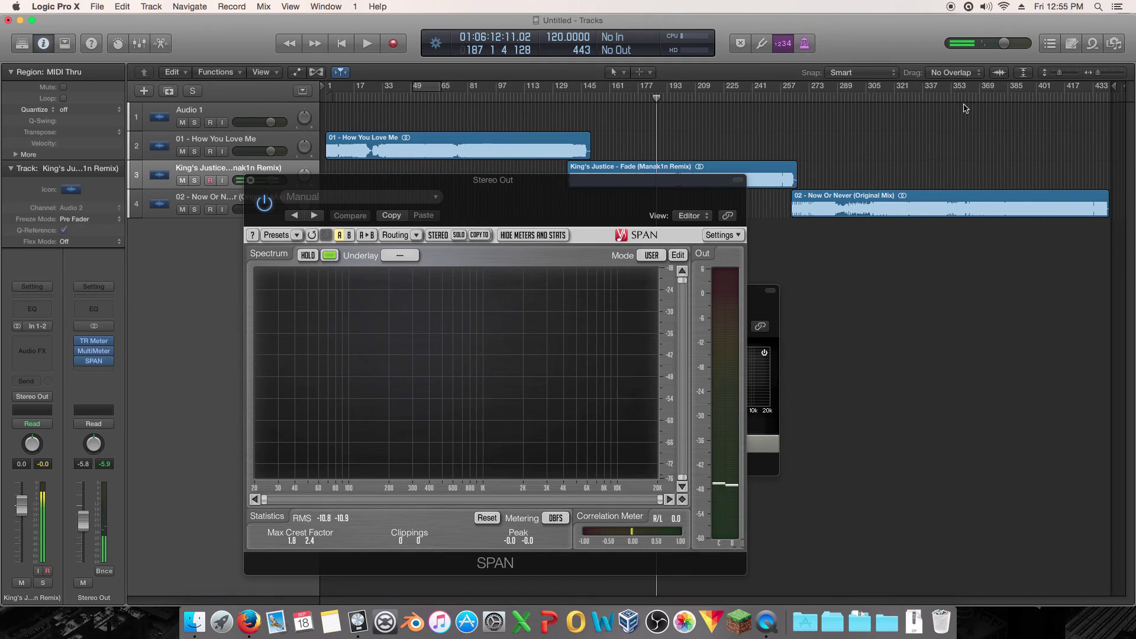
{"action": "left_click_drag", "start_coordinate": [965, 100], "coordinate": [923, 101]}
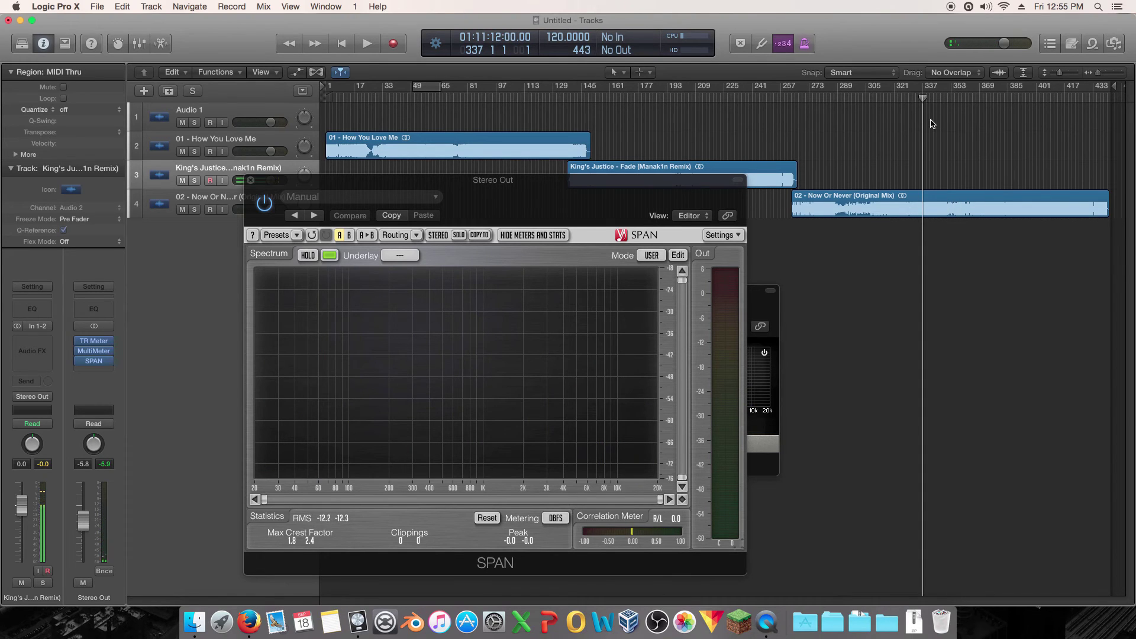
{"action": "key", "text": "space"}
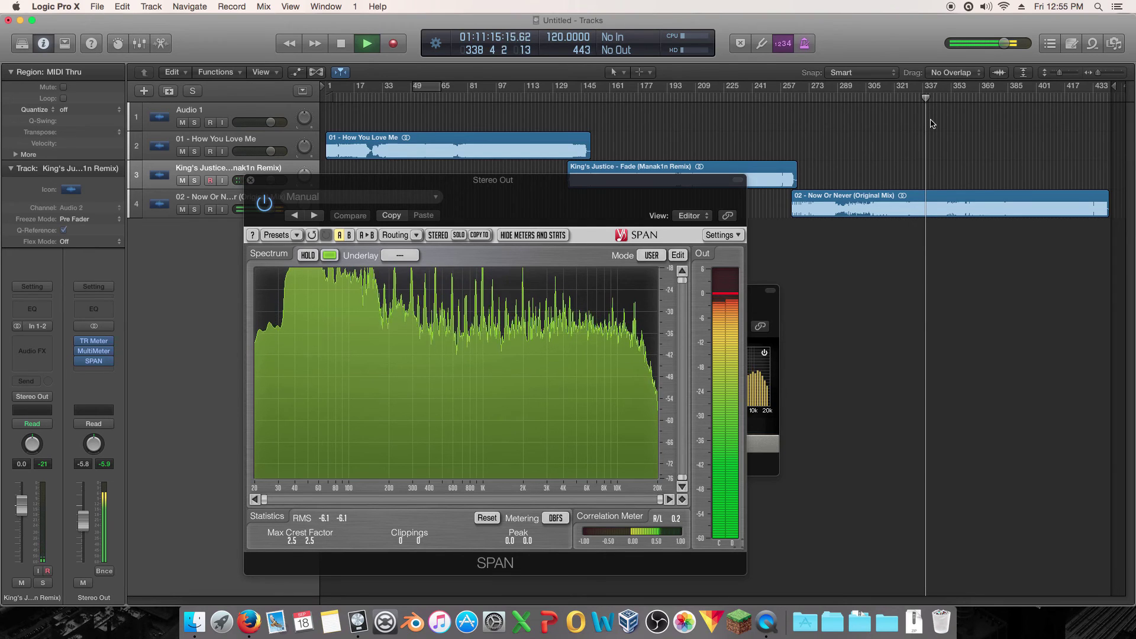
{"action": "key", "text": "space"}
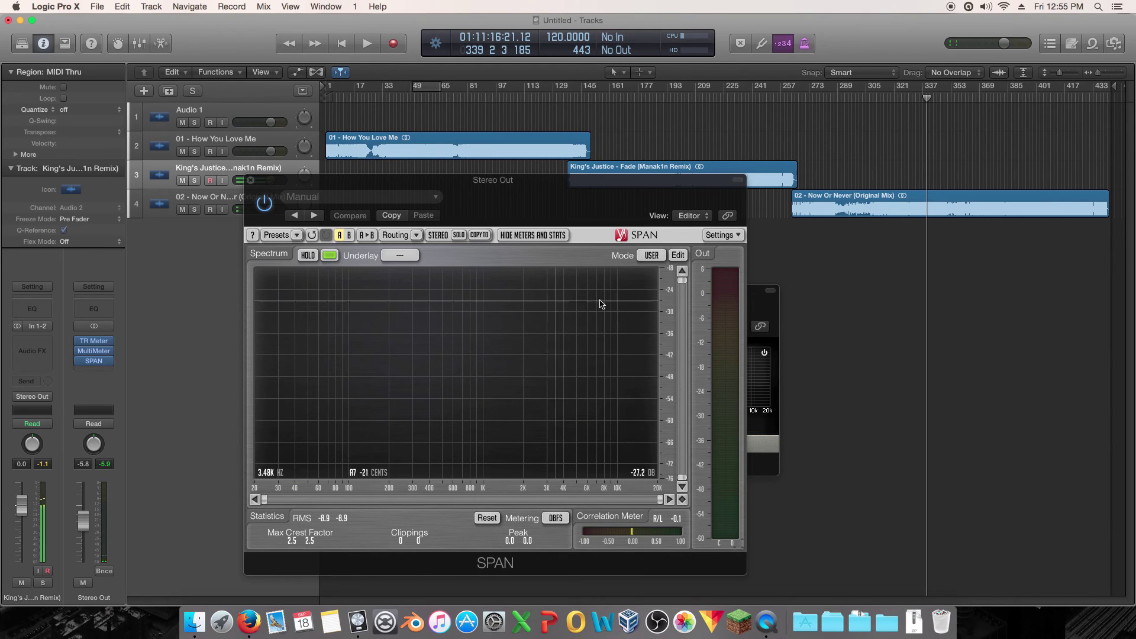
Step: Lower the SPAN window below the regions, play Now Or Never from bar 342 to examine its high frequencies, and stop
{"action": "left_click", "coordinate": [654, 99]}
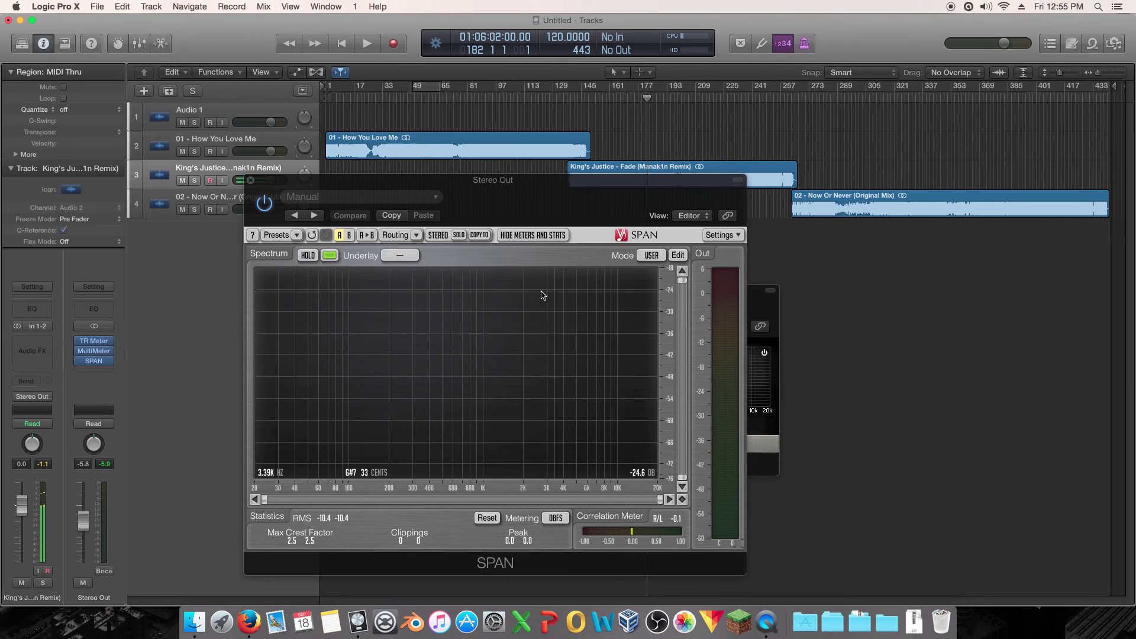
{"action": "left_click_drag", "start_coordinate": [300, 181], "coordinate": [356, 151]}
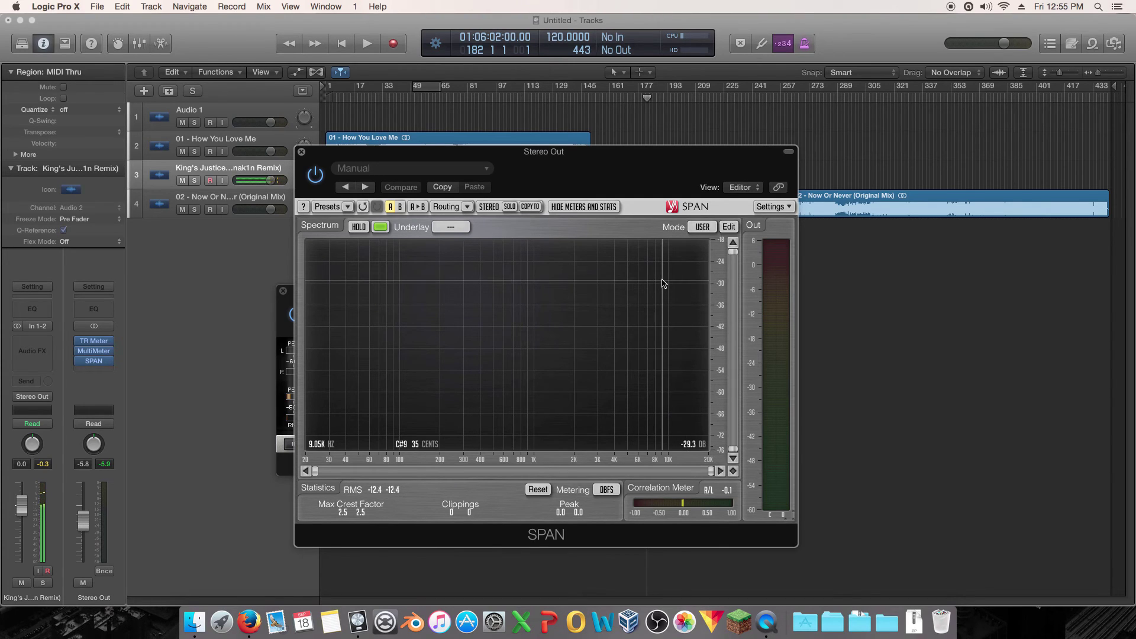
{"action": "left_click_drag", "start_coordinate": [645, 160], "coordinate": [597, 227]}
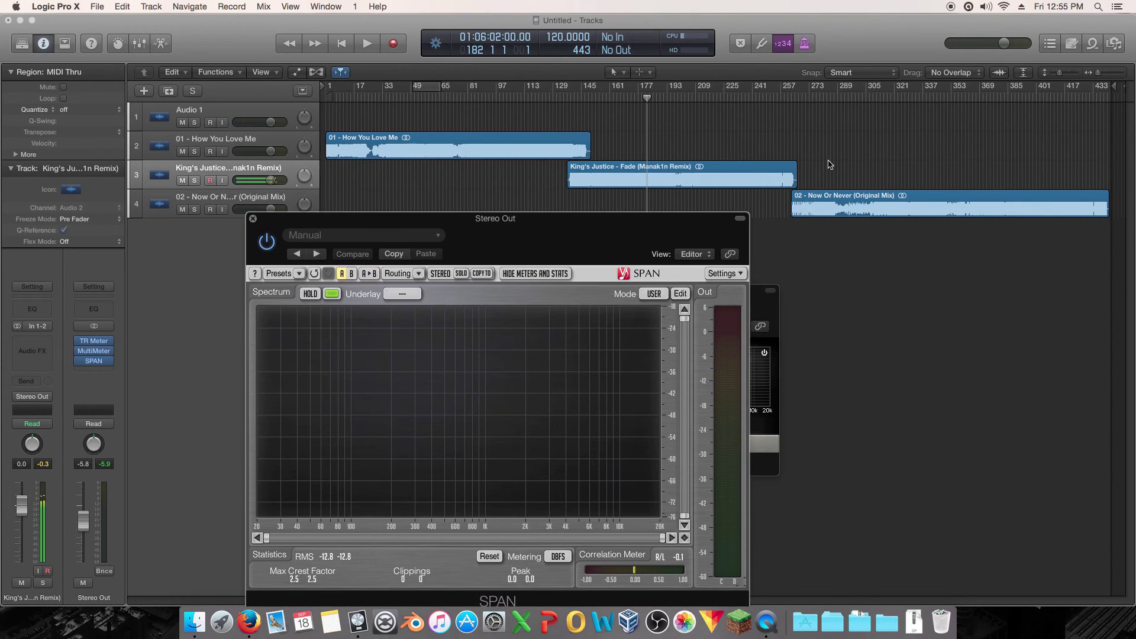
{"action": "left_click", "coordinate": [925, 96]}
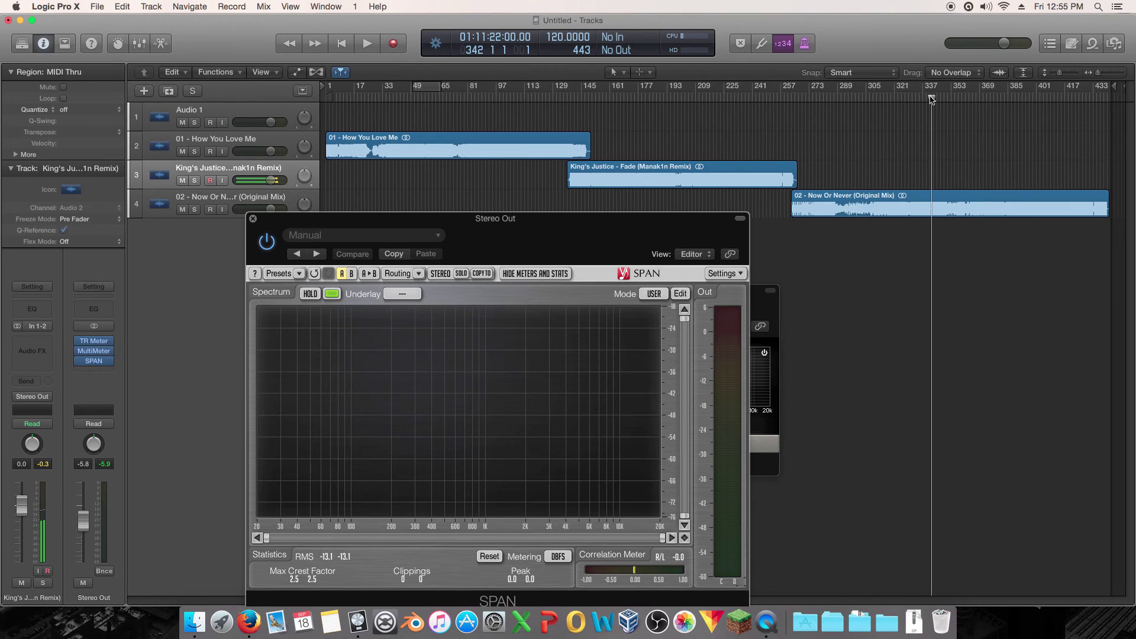
{"action": "left_click", "coordinate": [795, 259]}
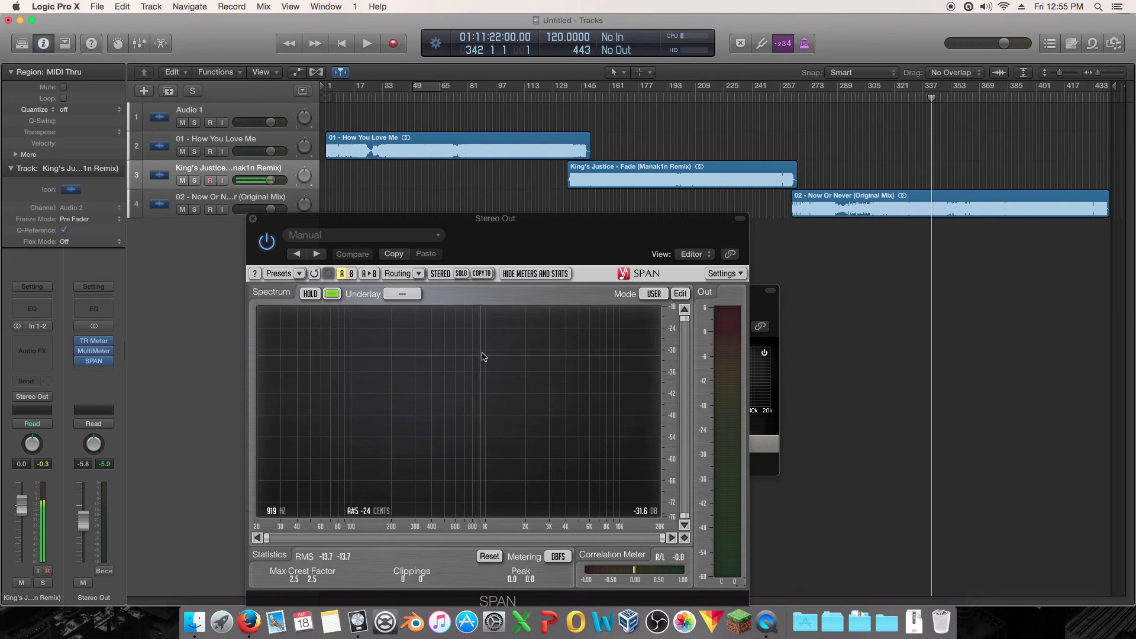
{"action": "key", "text": "space"}
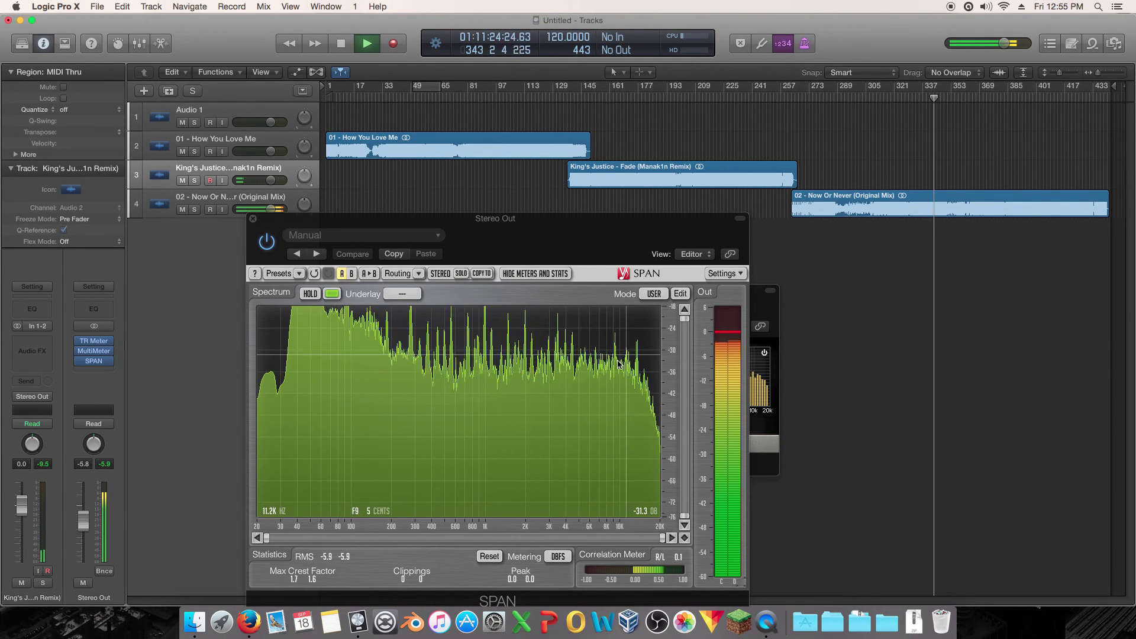
{"action": "key", "text": "space"}
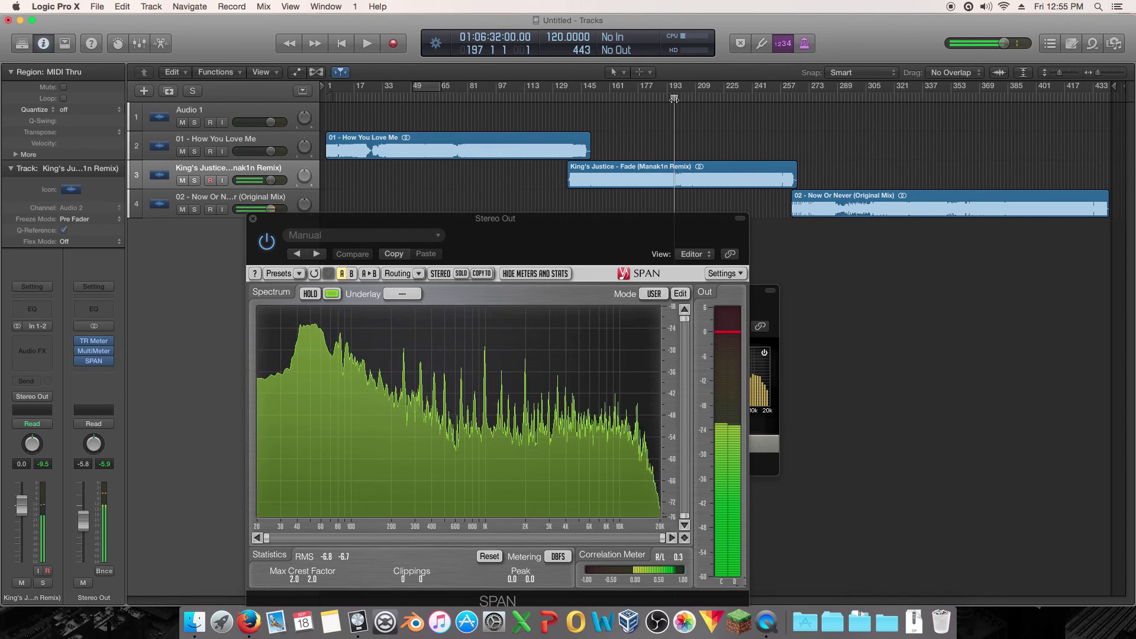
Step: Play King's Justice from bar 187 to examine its high-frequency spectrum, and stop
{"action": "left_click", "coordinate": [678, 96]}
{"action": "left_click_drag", "start_coordinate": [678, 96], "coordinate": [673, 95]}
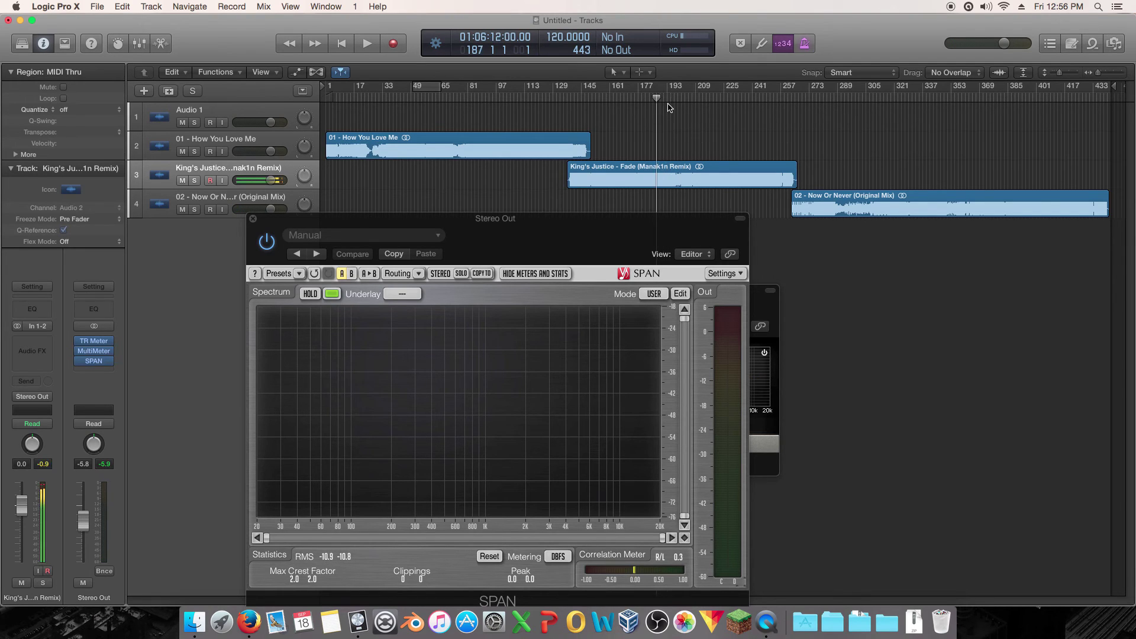
{"action": "key", "text": "space"}
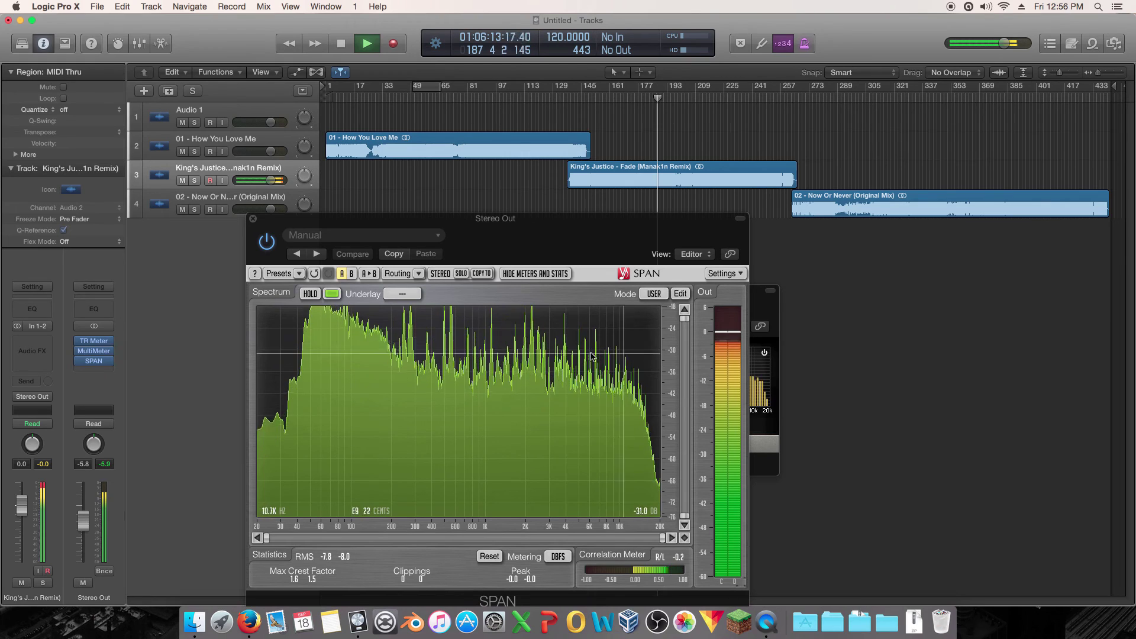
{"action": "key", "text": "space"}
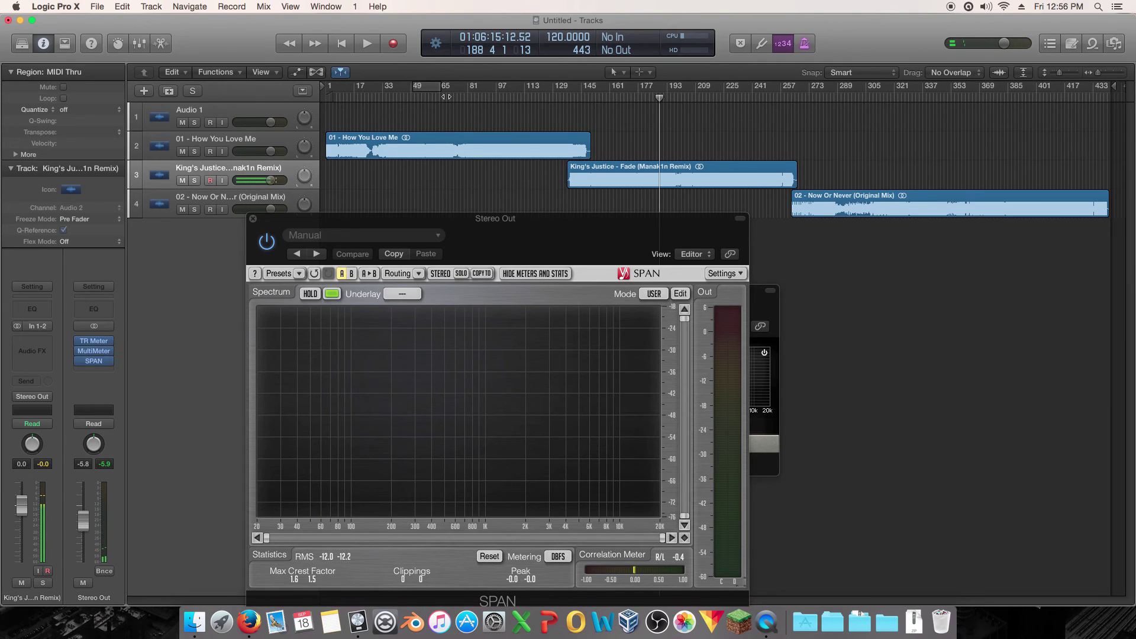
Step: Play How You Love Me near bar 62 to view its spectrum, reposition the SPAN window, and select all three song regions
{"action": "key", "text": "space"}
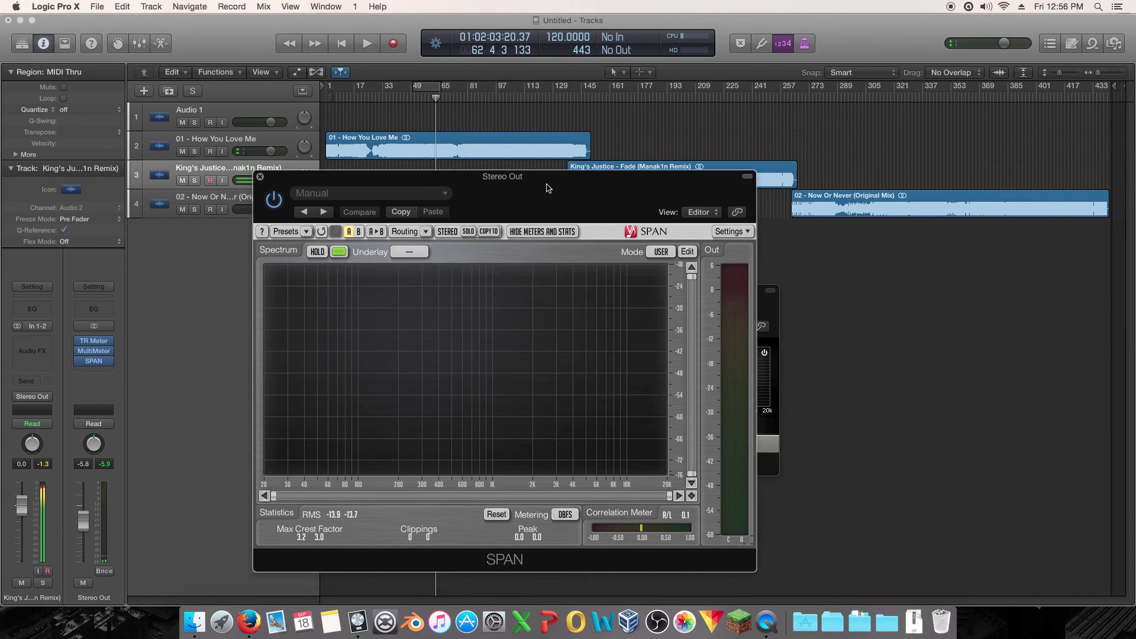
{"action": "left_click_drag", "start_coordinate": [534, 239], "coordinate": [500, 203]}
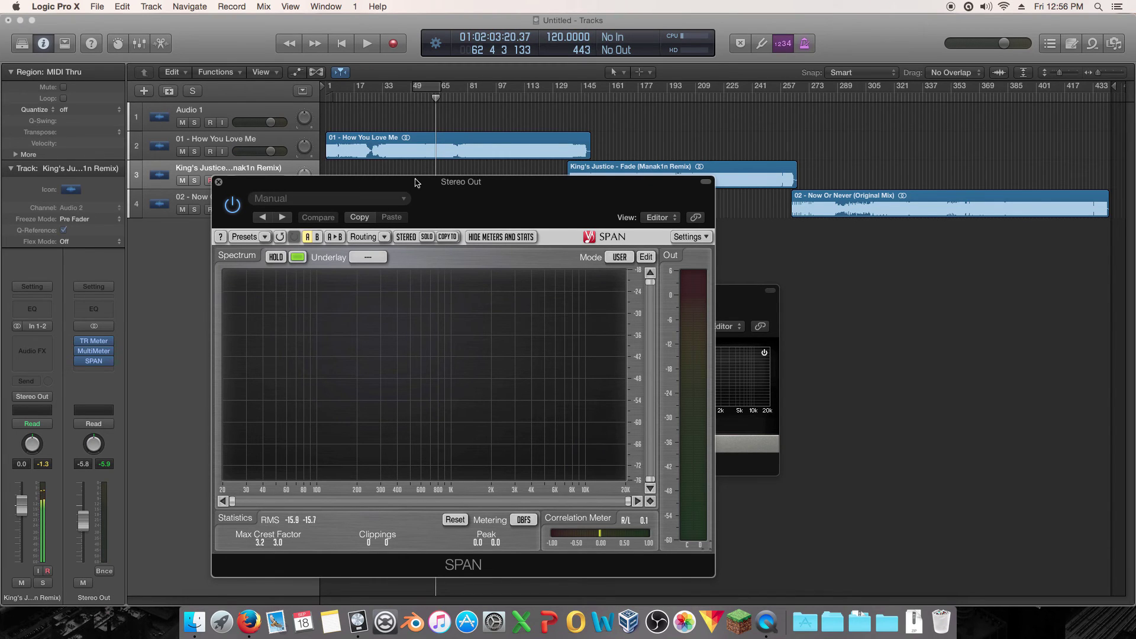
{"action": "mouse_move", "coordinate": [416, 182]}
{"action": "left_mouse_down"}
{"action": "mouse_move", "coordinate": [522, 182]}
{"action": "mouse_move", "coordinate": [605, 274]}
{"action": "mouse_move", "coordinate": [744, 283]}
{"action": "mouse_move", "coordinate": [428, 186]}
{"action": "left_mouse_up"}
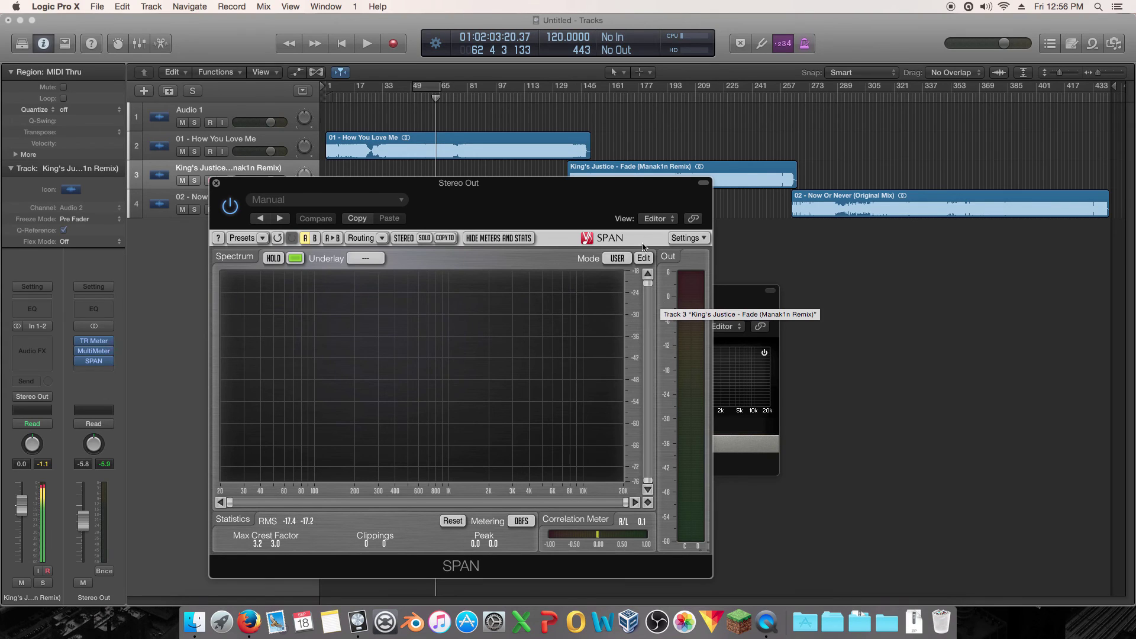
{"action": "left_click_drag", "start_coordinate": [947, 124], "coordinate": [473, 273]}
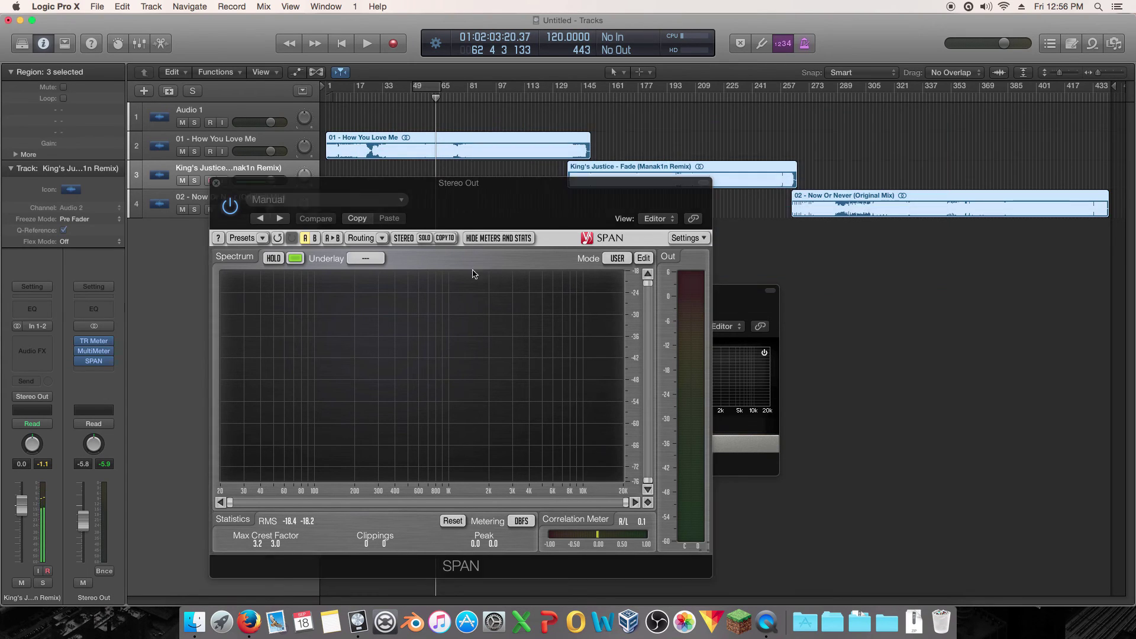
{"action": "left_click_drag", "start_coordinate": [484, 192], "coordinate": [531, 194]}
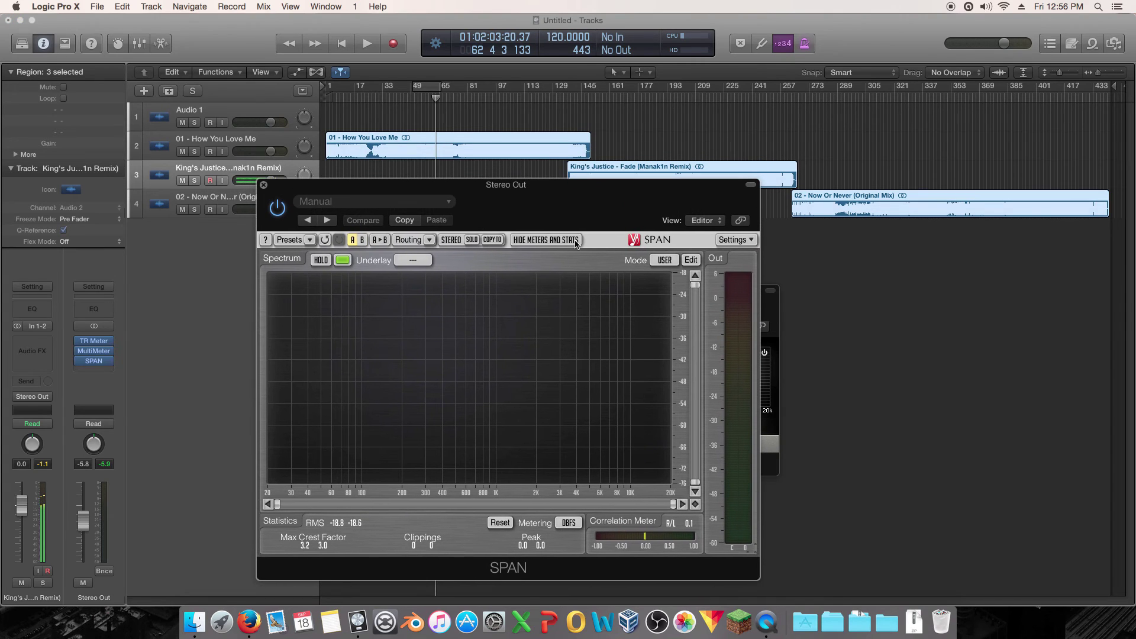
Step: Set the block size to 2048 in SPAN's Spectrum Mode Editor, close it, and play How You Love Me from about bar 62
{"action": "left_click", "coordinate": [690, 260]}
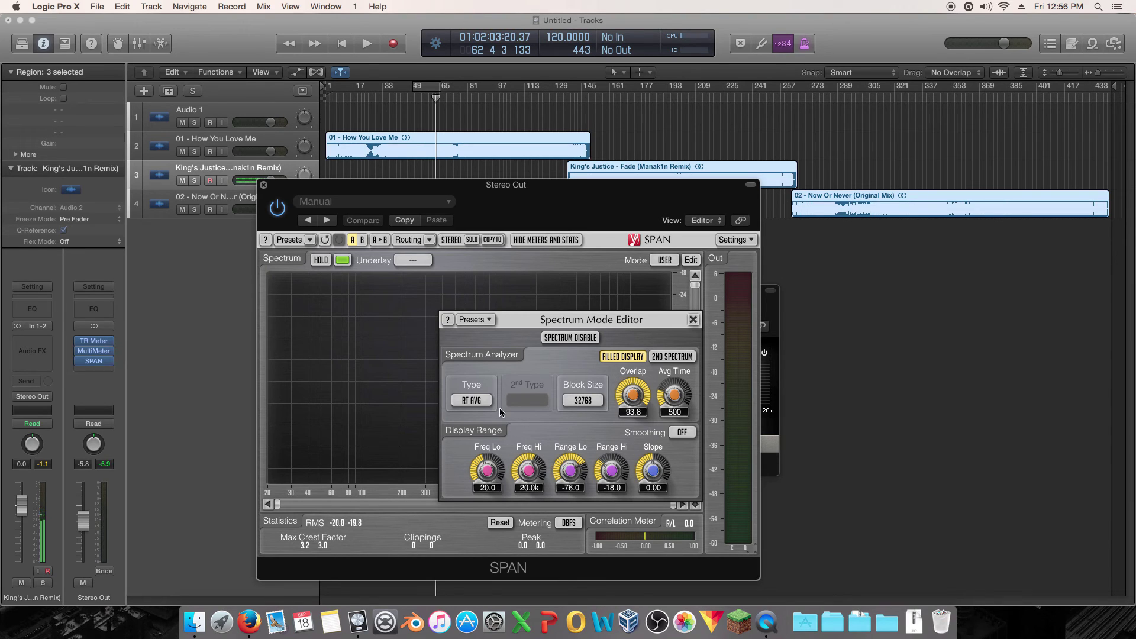
{"action": "left_click", "coordinate": [583, 401]}
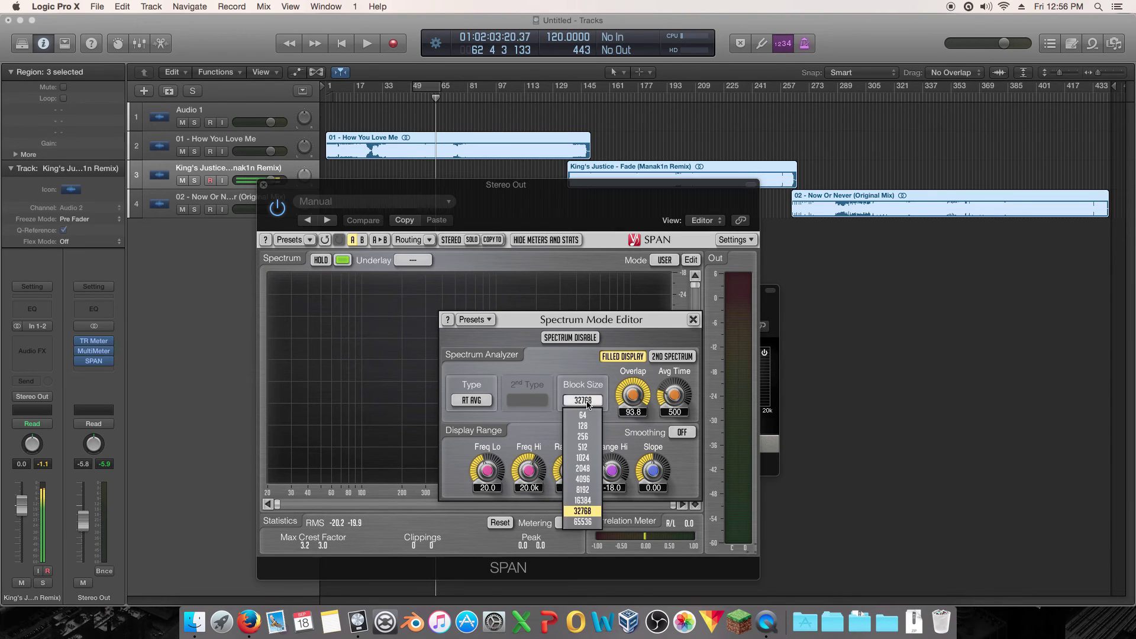
{"action": "left_click", "coordinate": [583, 468]}
{"action": "left_click", "coordinate": [694, 320]}
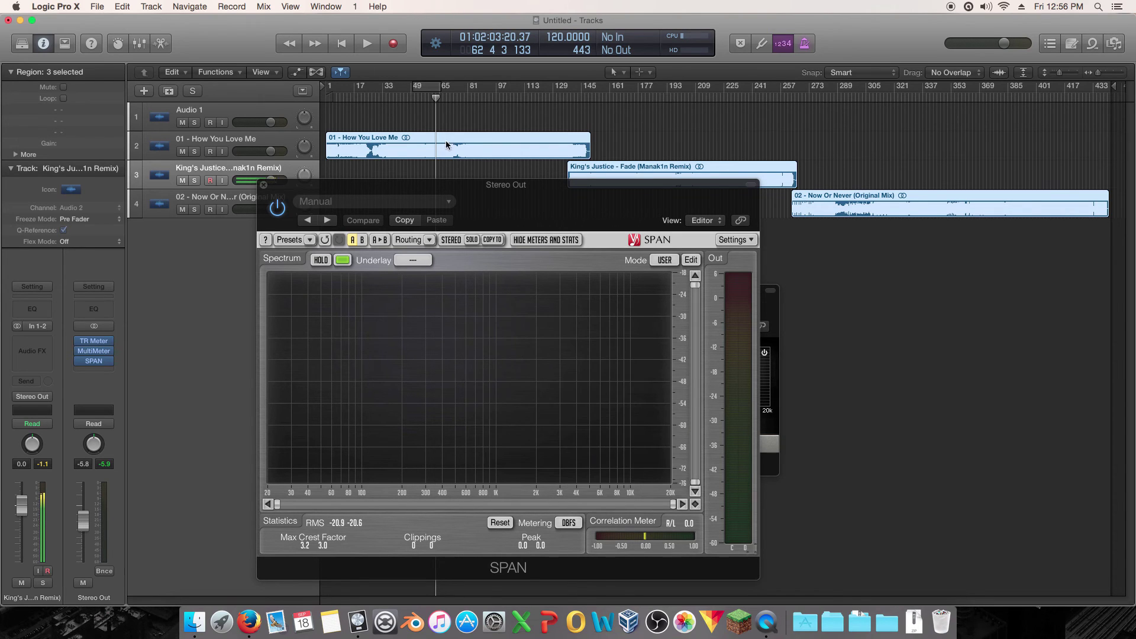
{"action": "key", "text": "space"}
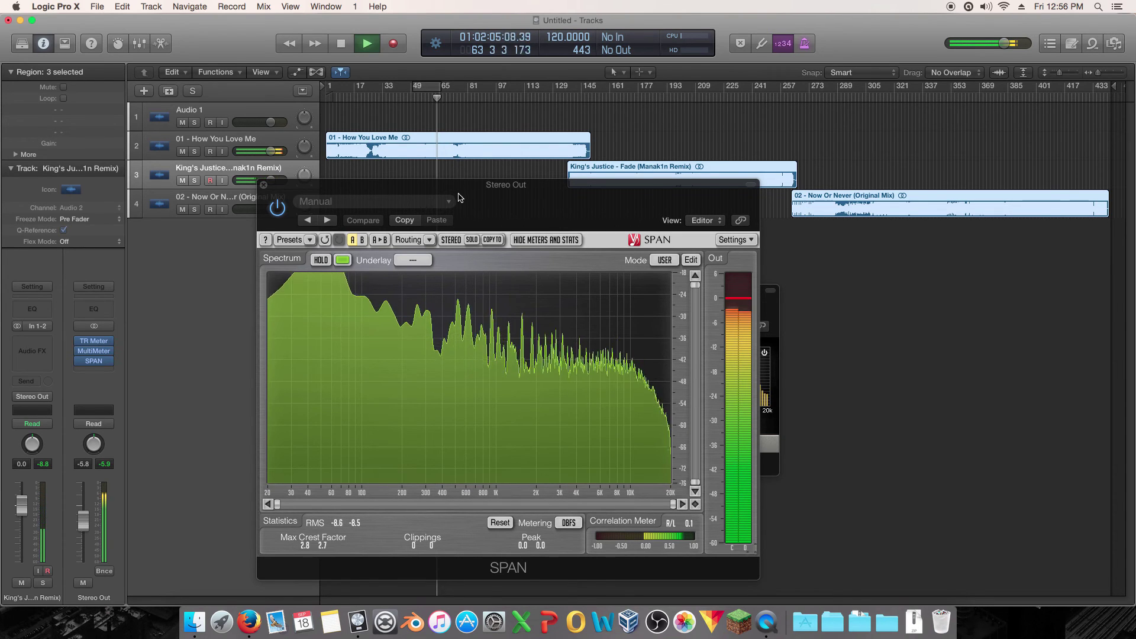
Step: Move the SPAN and TR Meter windows apart, play How You Love Me from about bar 52 to view both meters, and stop
{"action": "key", "text": "space"}
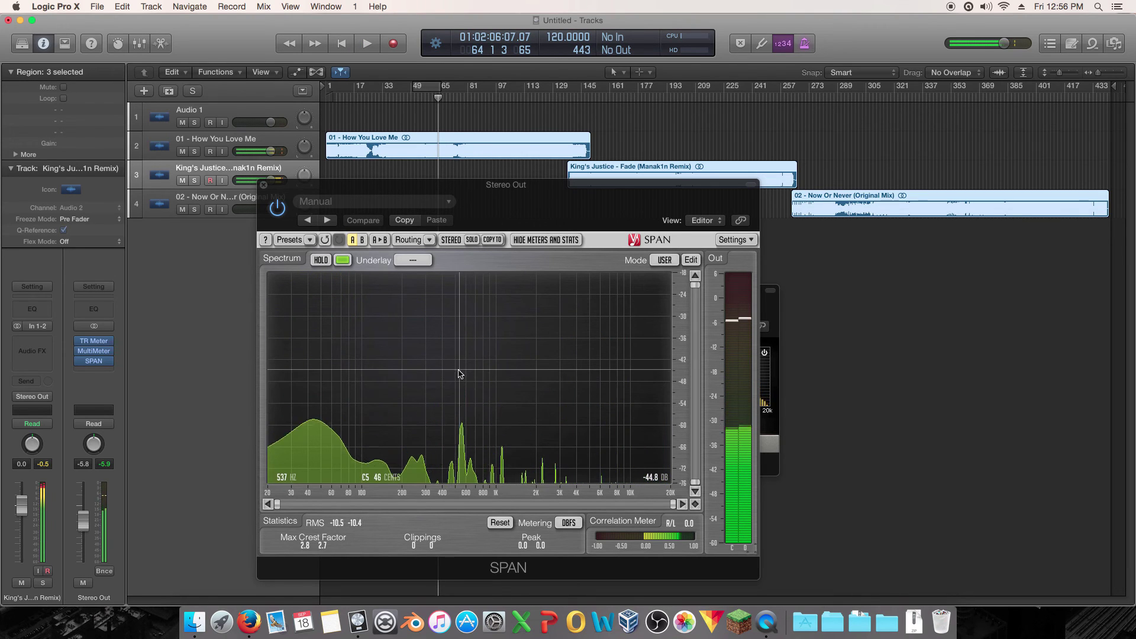
{"action": "left_click_drag", "start_coordinate": [557, 208], "coordinate": [357, 216]}
{"action": "left_click", "coordinate": [691, 306]}
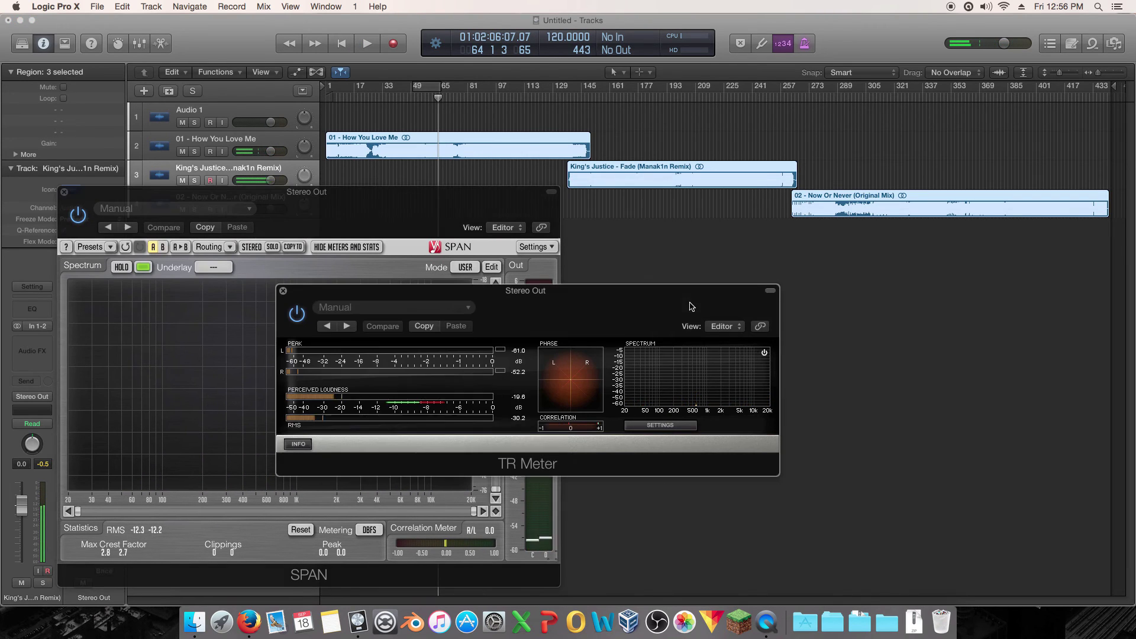
{"action": "double_click", "coordinate": [417, 92]}
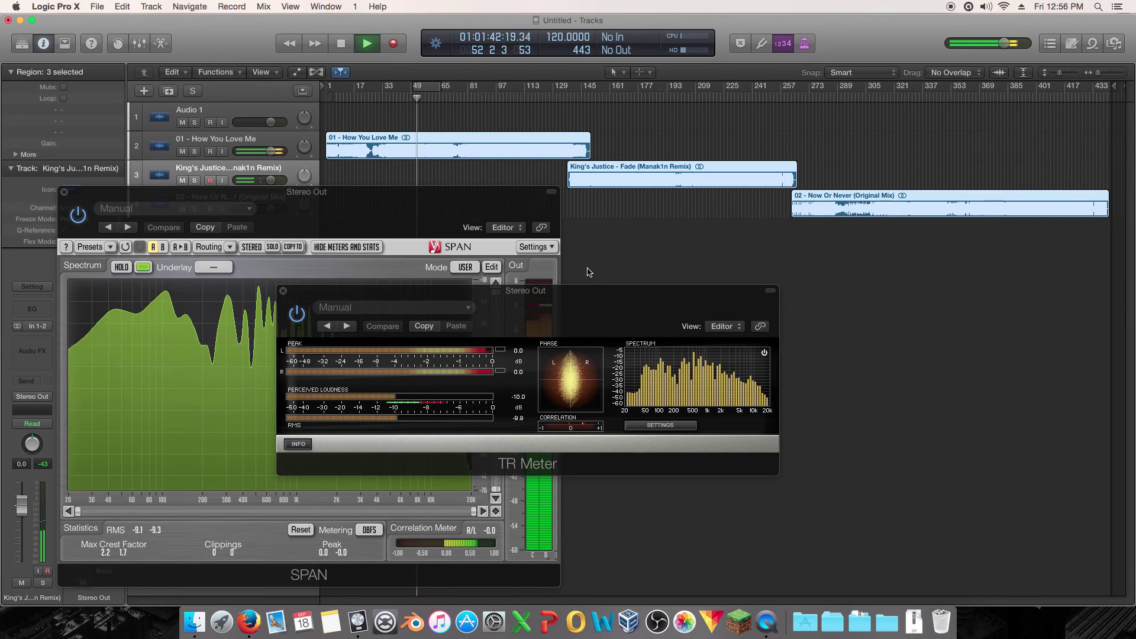
{"action": "left_click_drag", "start_coordinate": [604, 294], "coordinate": [876, 368]}
{"action": "key", "text": "space"}
Step: Set SPAN's block size to 256, close the Spectrum Mode Editor, and play How You Love Me briefly from about bar 54
{"action": "left_click", "coordinate": [491, 267]}
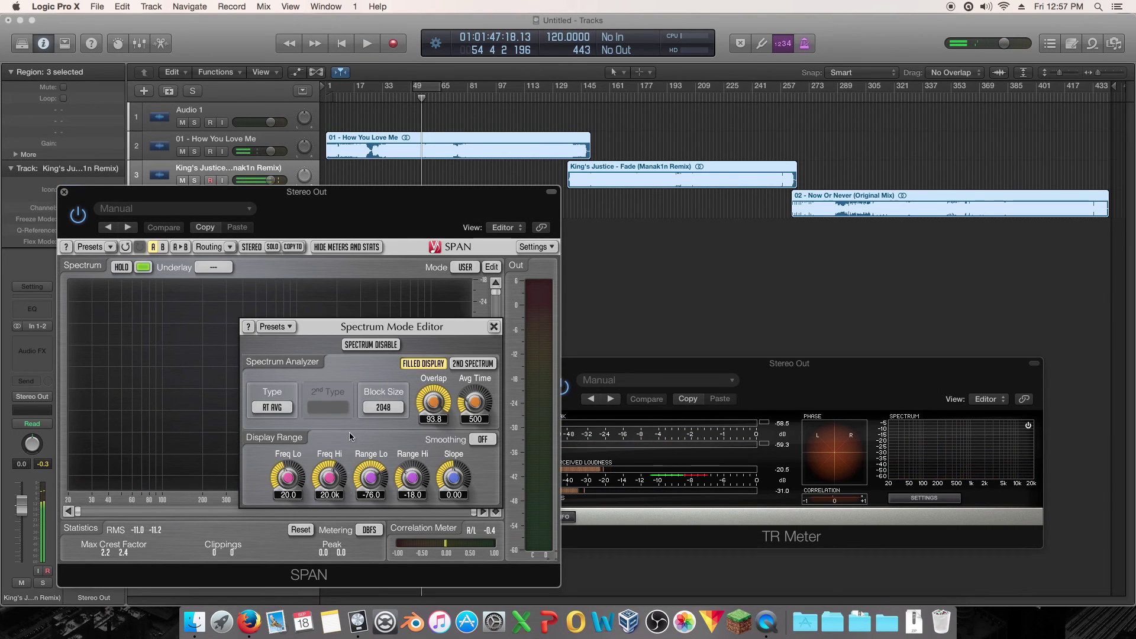
{"action": "left_click", "coordinate": [384, 407]}
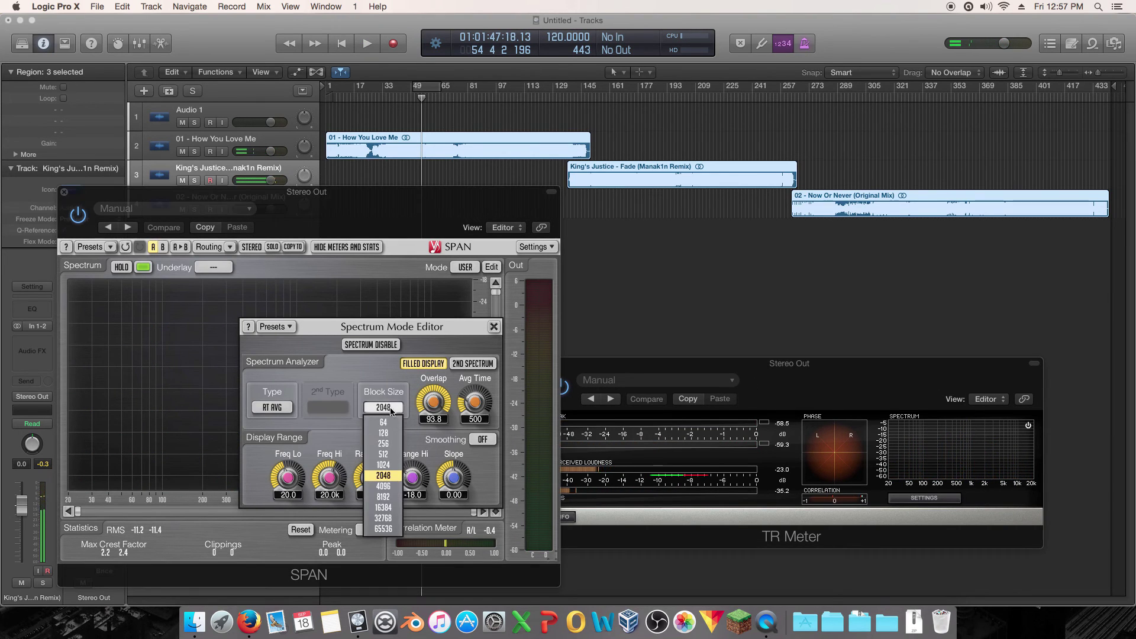
{"action": "left_click", "coordinate": [390, 452]}
{"action": "left_click", "coordinate": [494, 326]}
{"action": "key", "text": "space"}
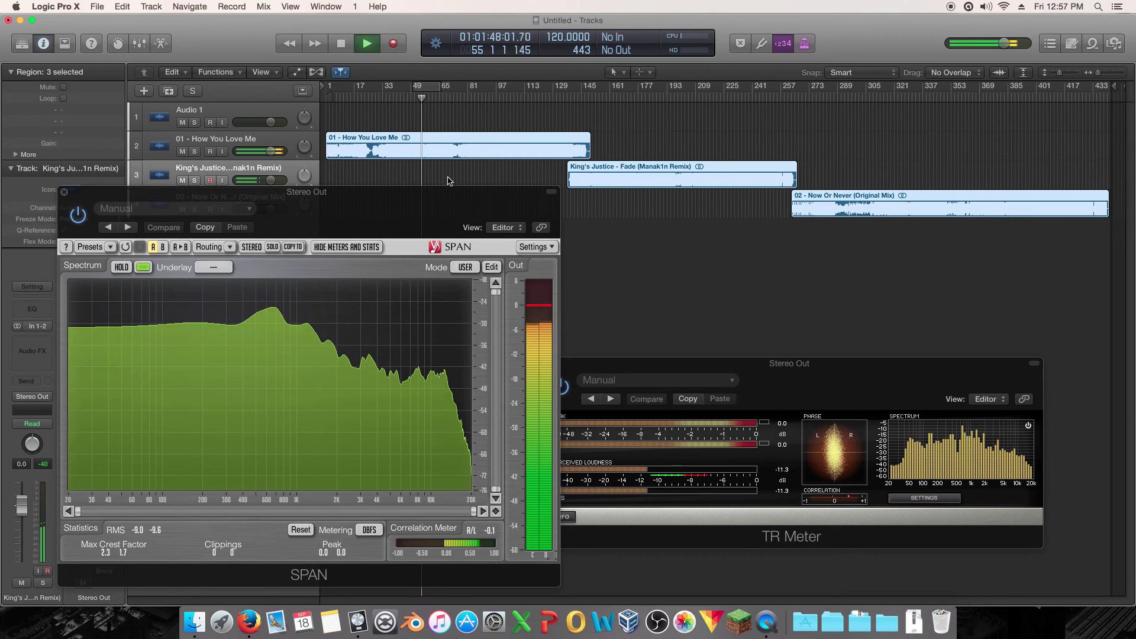
{"action": "key", "text": "space"}
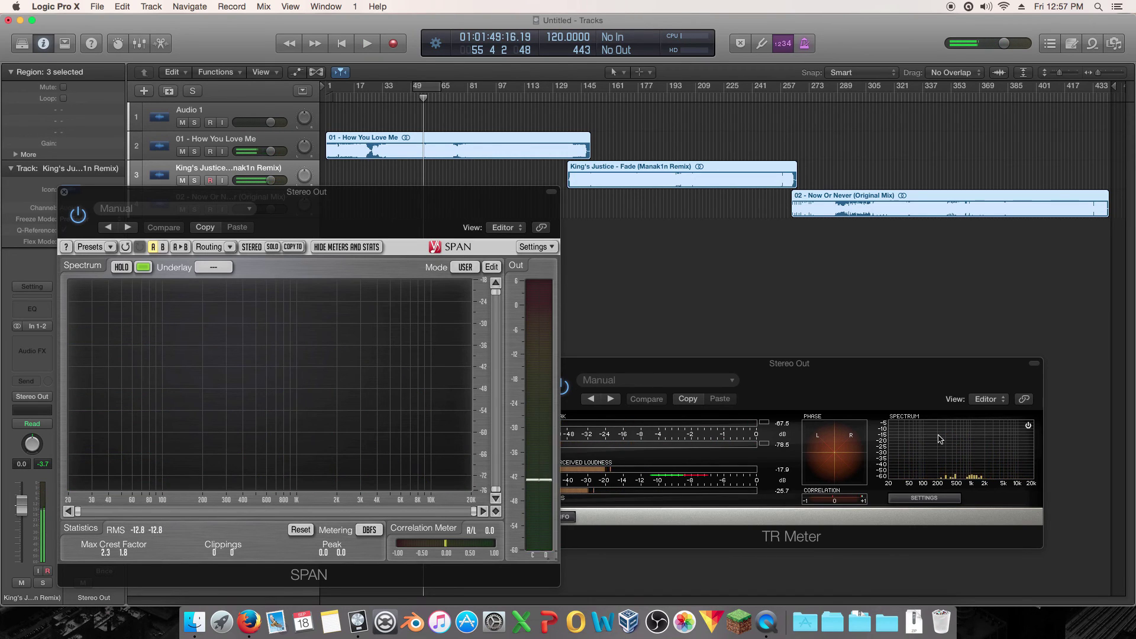
Step: Set SPAN's block size to 1024 and play How You Love Me from about bar 56 with the editor moved clear of the spectrum
{"action": "left_click", "coordinate": [491, 267]}
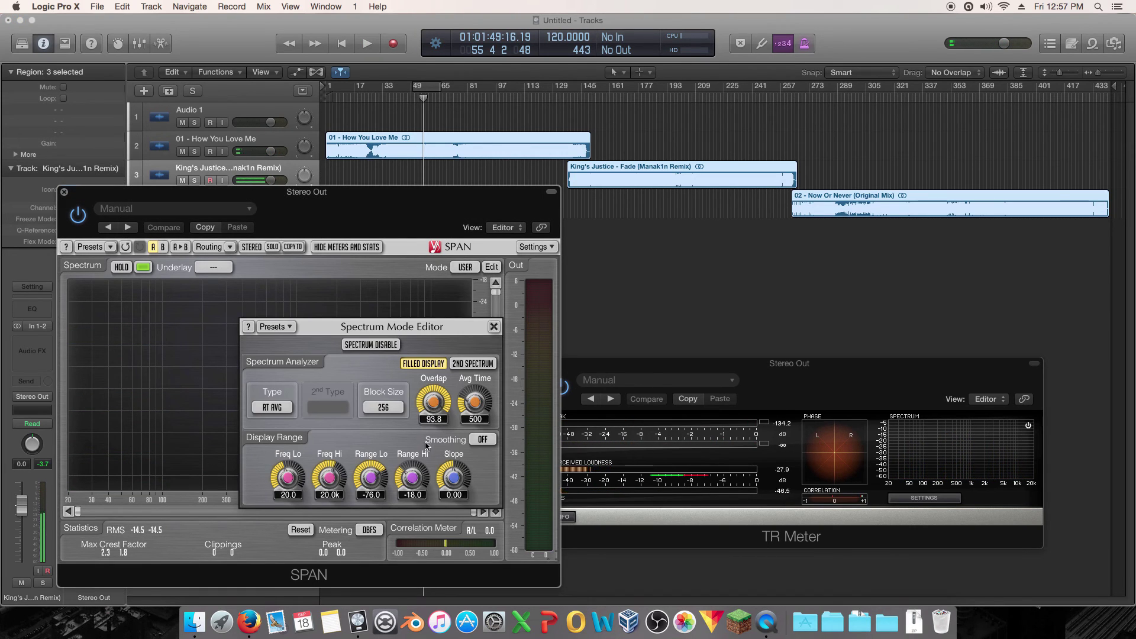
{"action": "left_click", "coordinate": [366, 408]}
{"action": "left_click", "coordinate": [383, 465]}
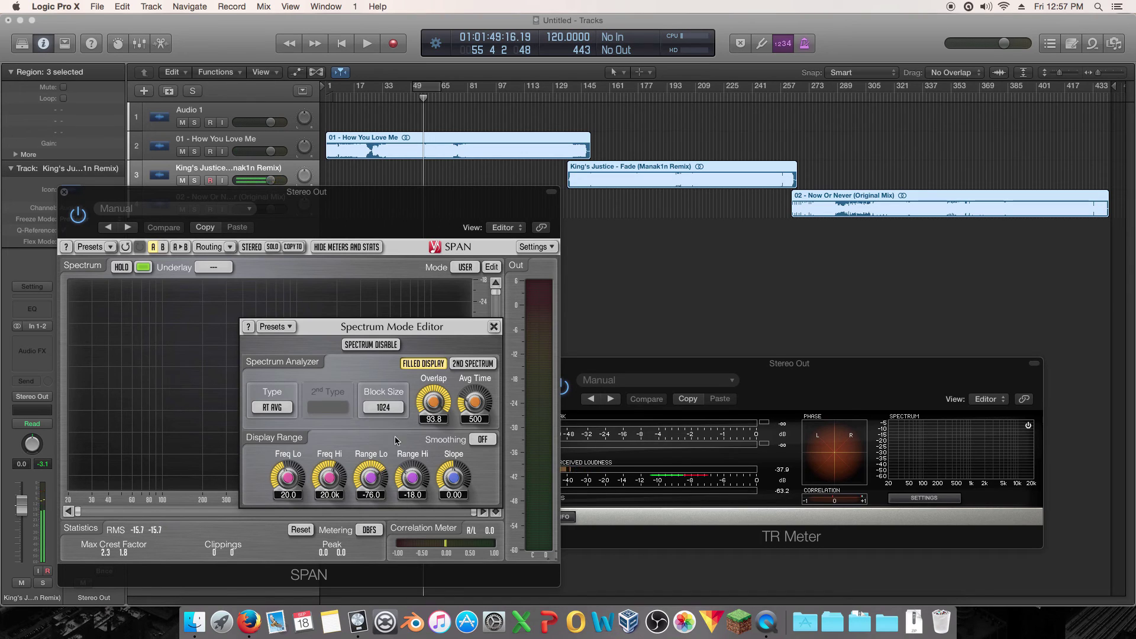
{"action": "left_click", "coordinate": [471, 164]}
{"action": "key", "text": "space"}
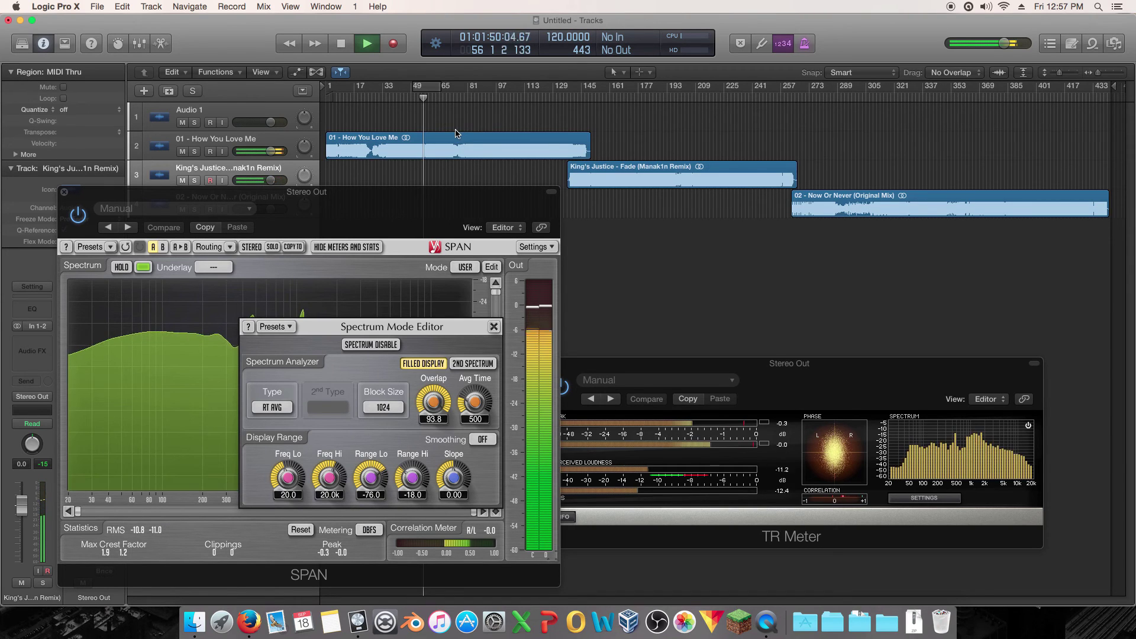
{"action": "left_click_drag", "start_coordinate": [401, 333], "coordinate": [250, 400]}
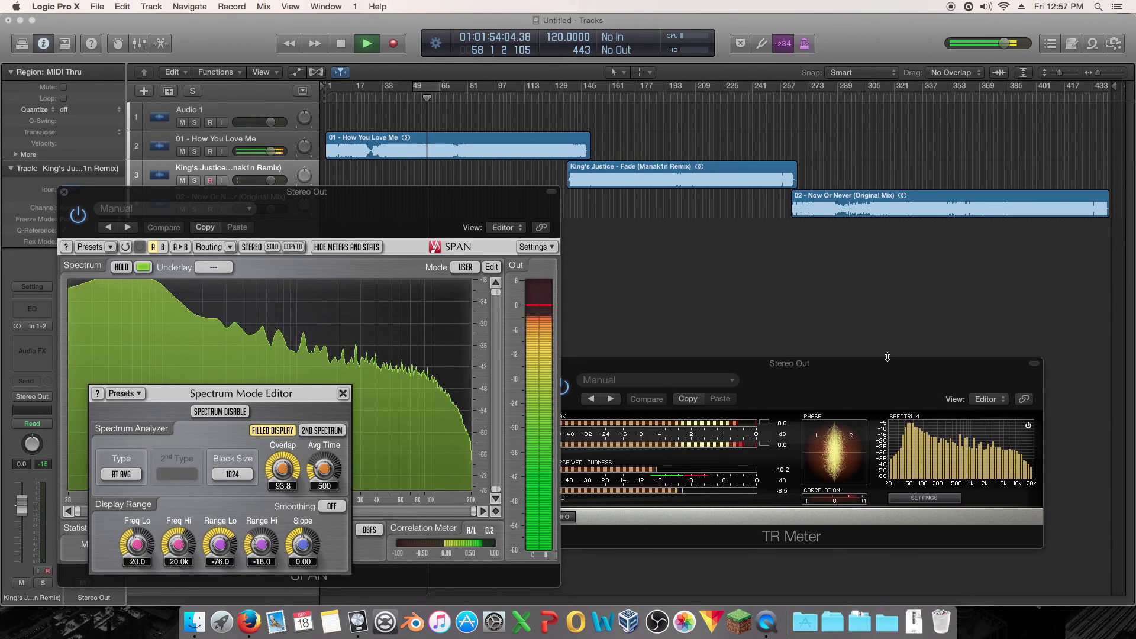
{"action": "key", "text": "space"}
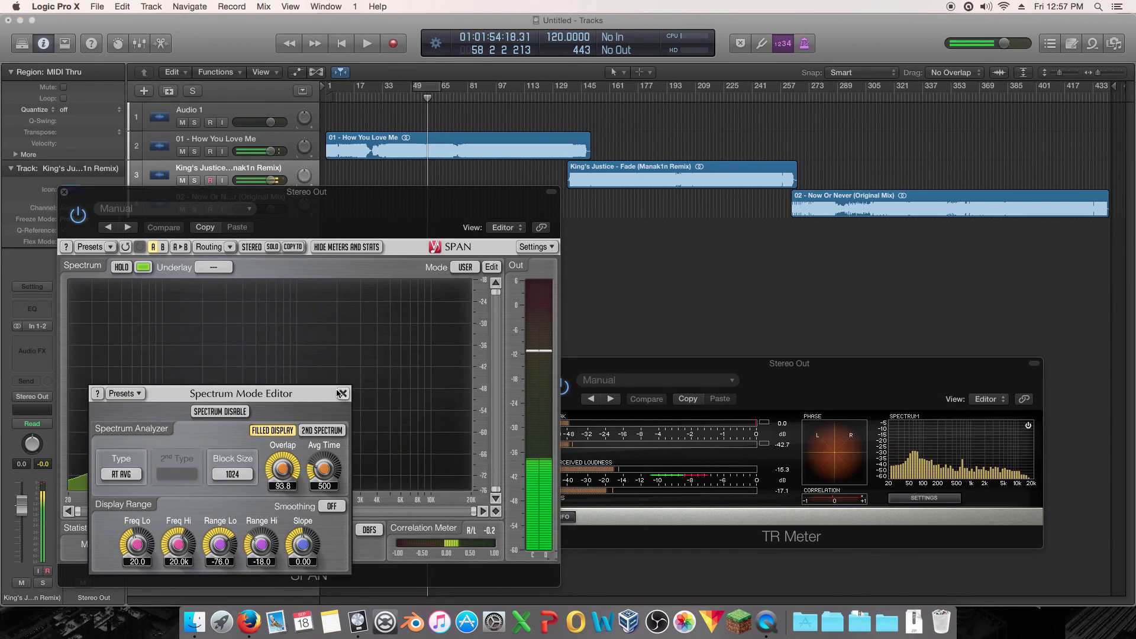
Step: Rearrange the SPAN and TR Meter windows beneath the song regions and place the playhead at bar 183 in King's Justice
{"action": "left_click", "coordinate": [992, 383]}
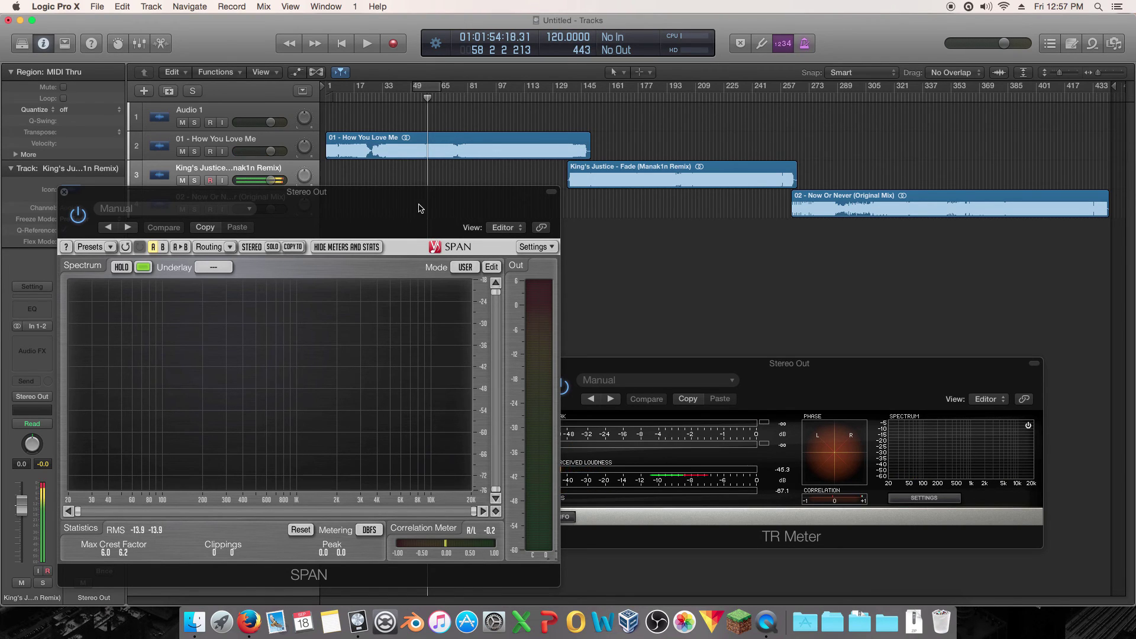
{"action": "left_click_drag", "start_coordinate": [420, 208], "coordinate": [494, 215]}
{"action": "left_click_drag", "start_coordinate": [790, 372], "coordinate": [811, 327]}
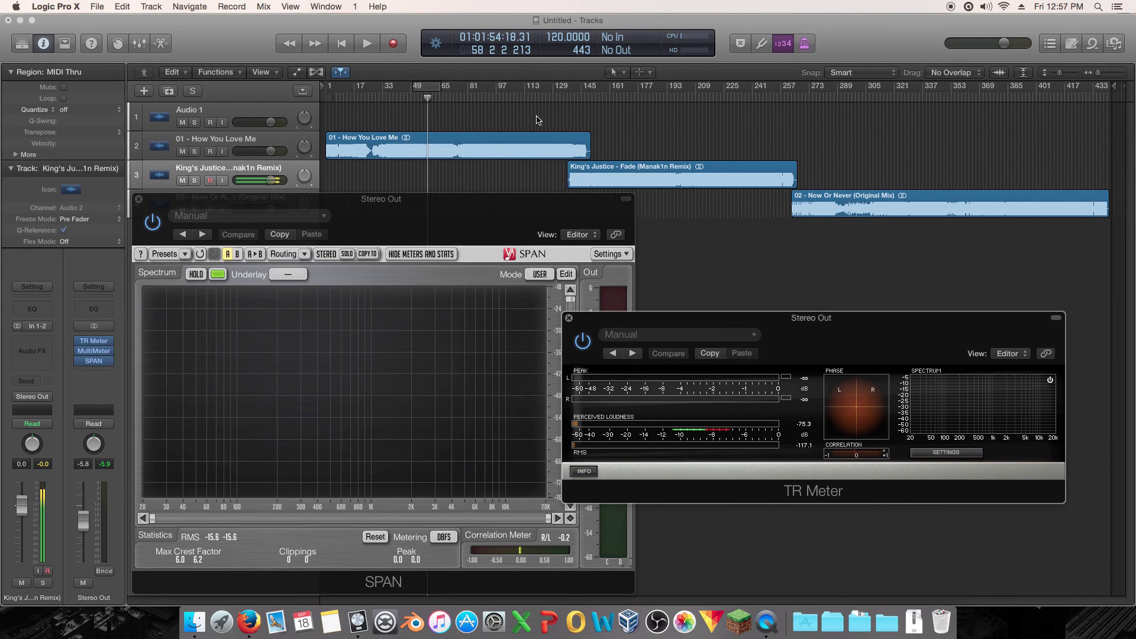
{"action": "left_click_drag", "start_coordinate": [639, 90], "coordinate": [646, 177]}
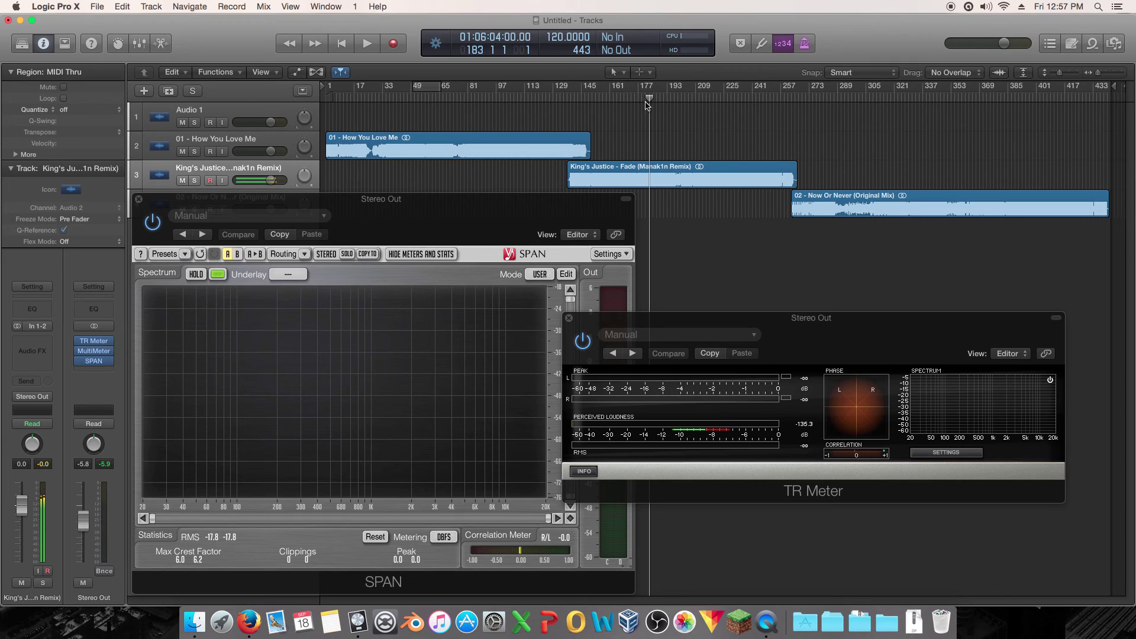
Step: Close the SPAN window and move the TR Meter window to the middle of the empty area below the tracks
{"action": "left_click", "coordinate": [400, 226]}
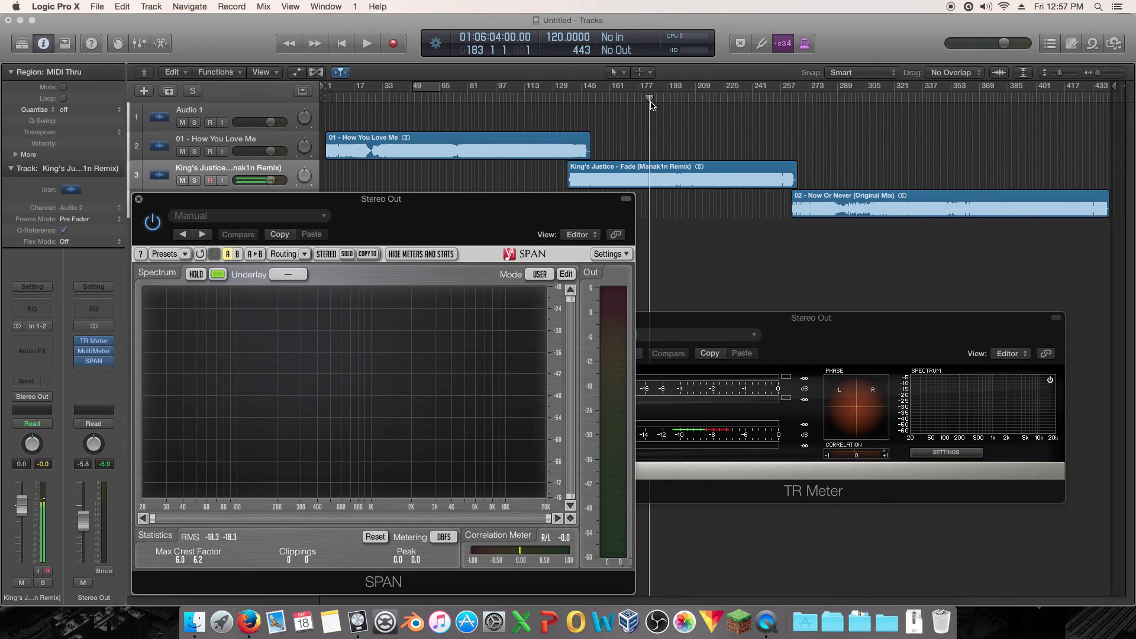
{"action": "left_click", "coordinate": [139, 200]}
{"action": "left_click_drag", "start_coordinate": [831, 340], "coordinate": [500, 290]}
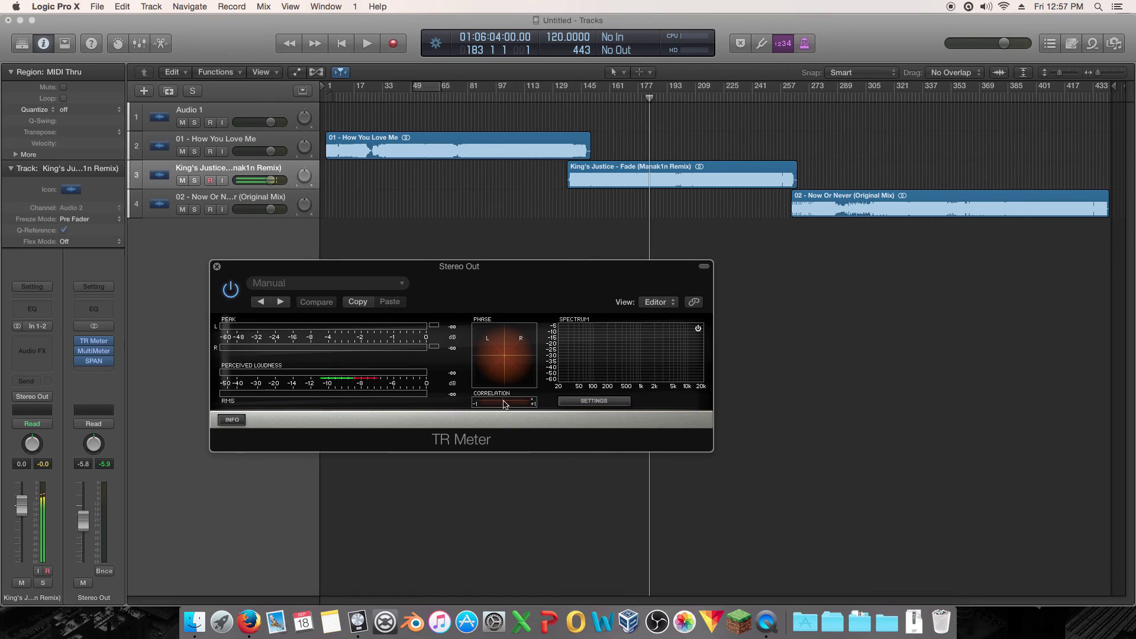
{"action": "left_click_drag", "start_coordinate": [491, 288], "coordinate": [527, 289]}
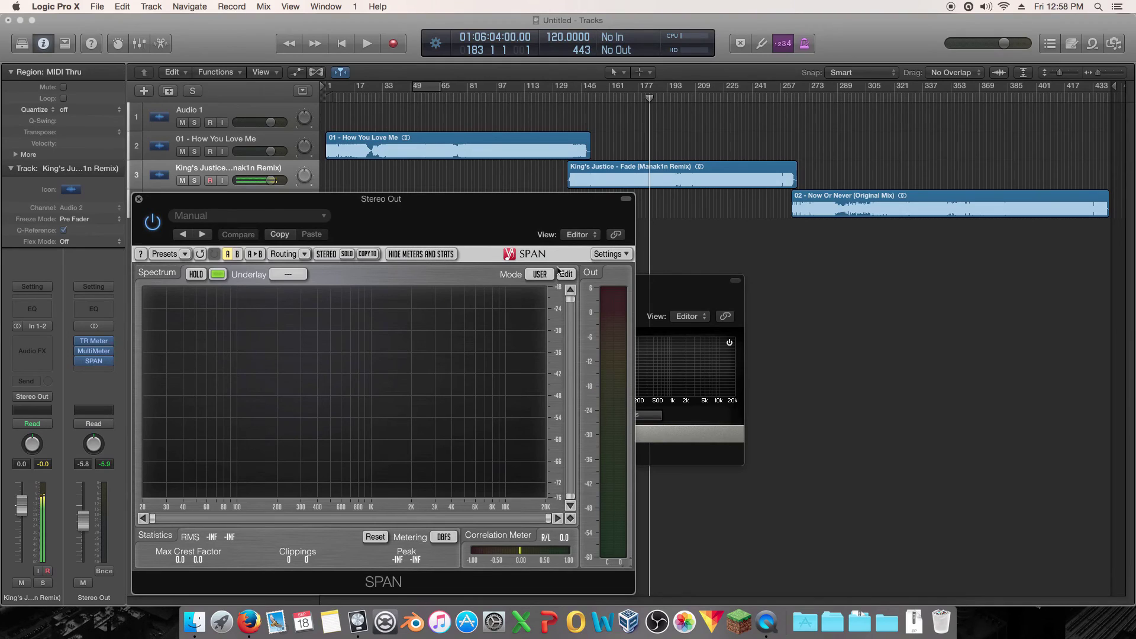
Step: Set SPAN's block size back to 256, close the Spectrum Mode Editor, and play How You Love Me from about bar 38
{"action": "left_click", "coordinate": [565, 274]}
{"action": "left_click", "coordinate": [307, 481]}
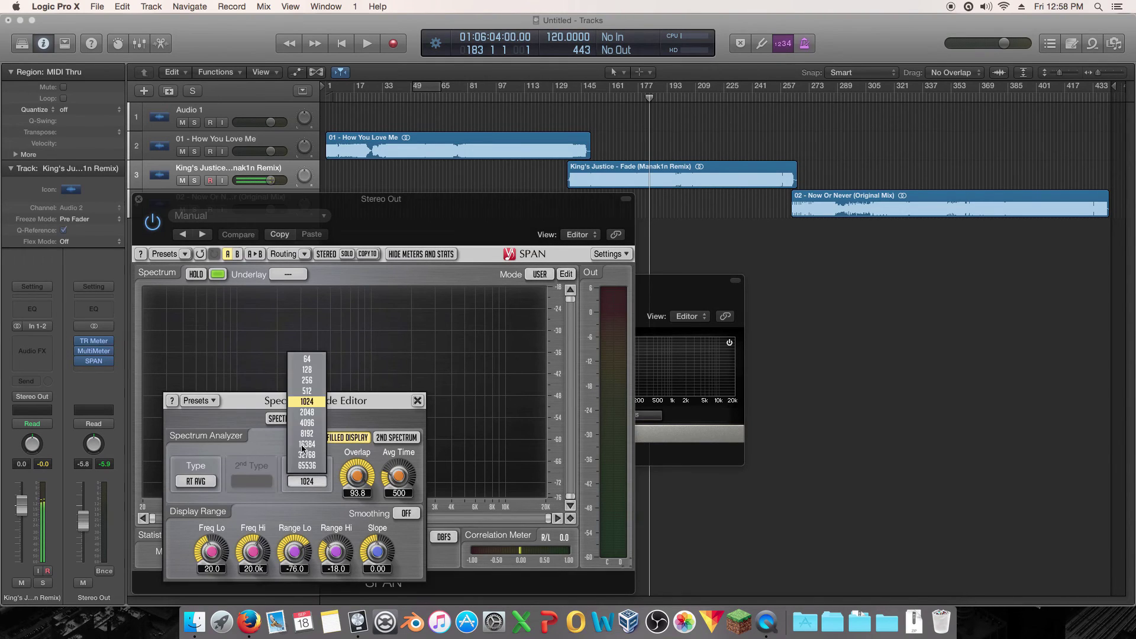
{"action": "left_click", "coordinate": [312, 382]}
{"action": "left_click", "coordinate": [417, 401]}
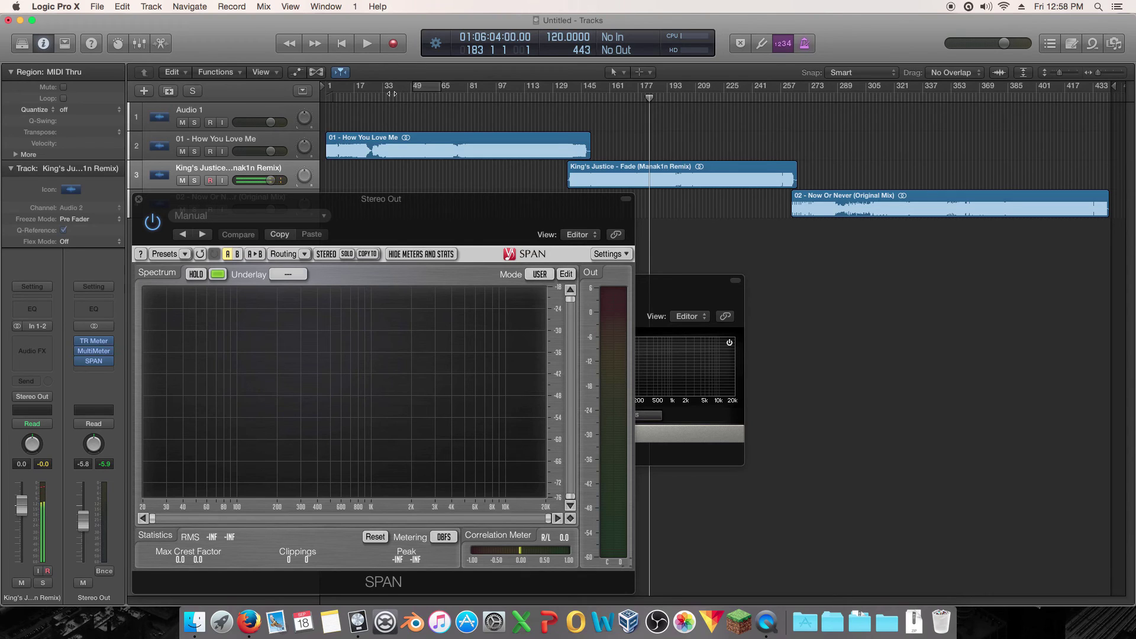
{"action": "key", "text": "space"}
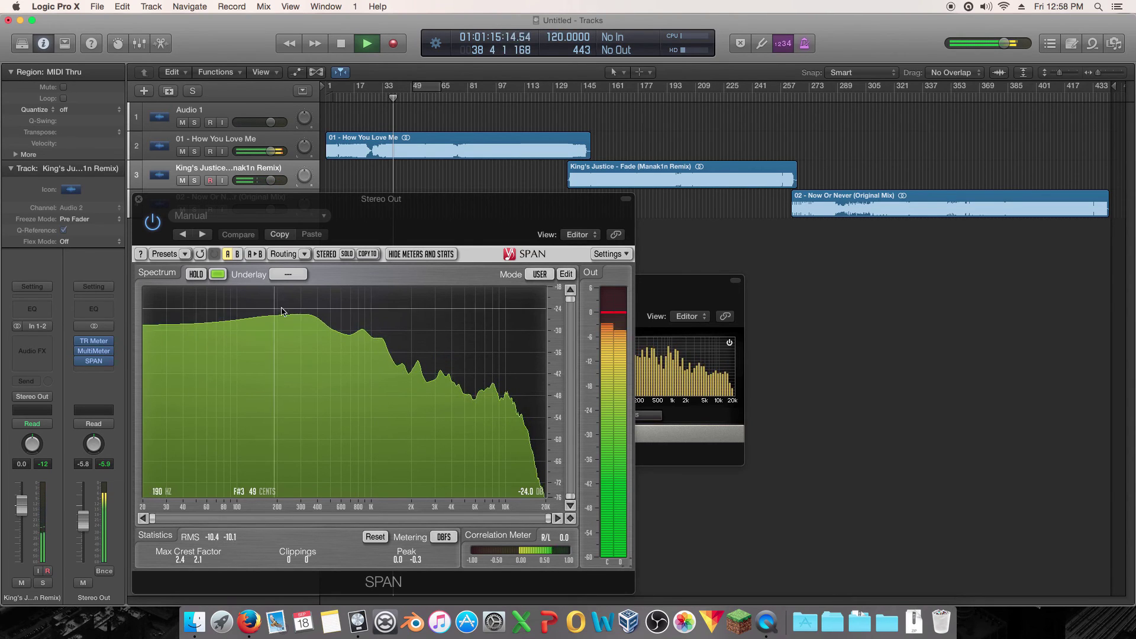
Step: Compare the 256-block spectra of King's Justice, How You Love Me near bar 60 and Now Or Never near bar 333, and stop
{"action": "left_click", "coordinate": [635, 96]}
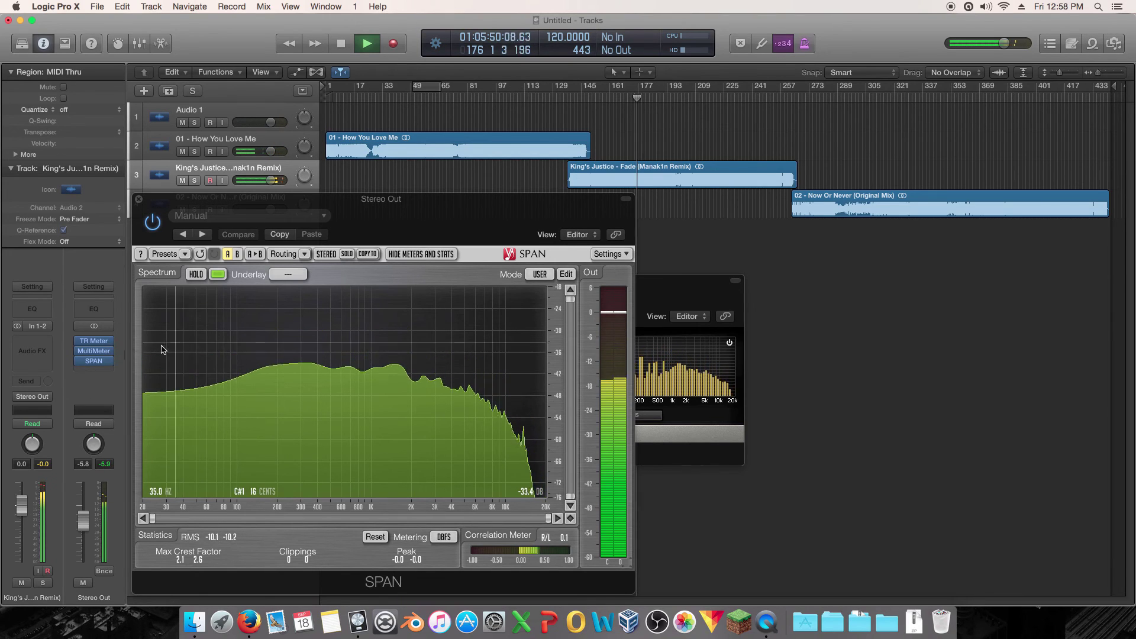
{"action": "left_click", "coordinate": [421, 96]}
{"action": "left_click", "coordinate": [430, 96]}
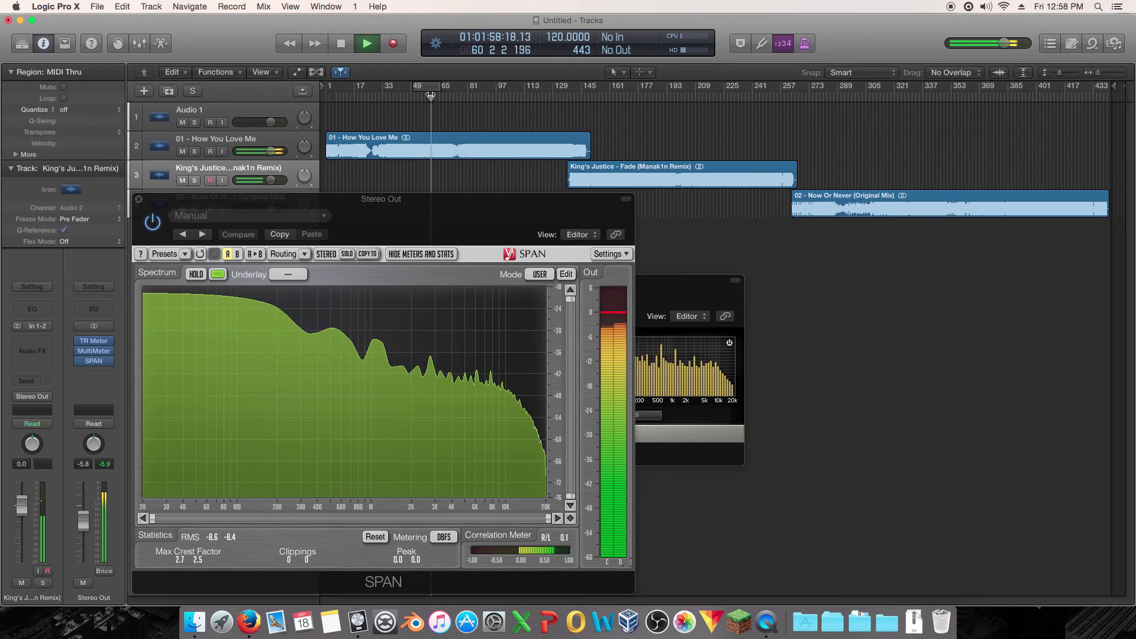
{"action": "left_click", "coordinate": [685, 95]}
{"action": "left_click", "coordinate": [693, 95]}
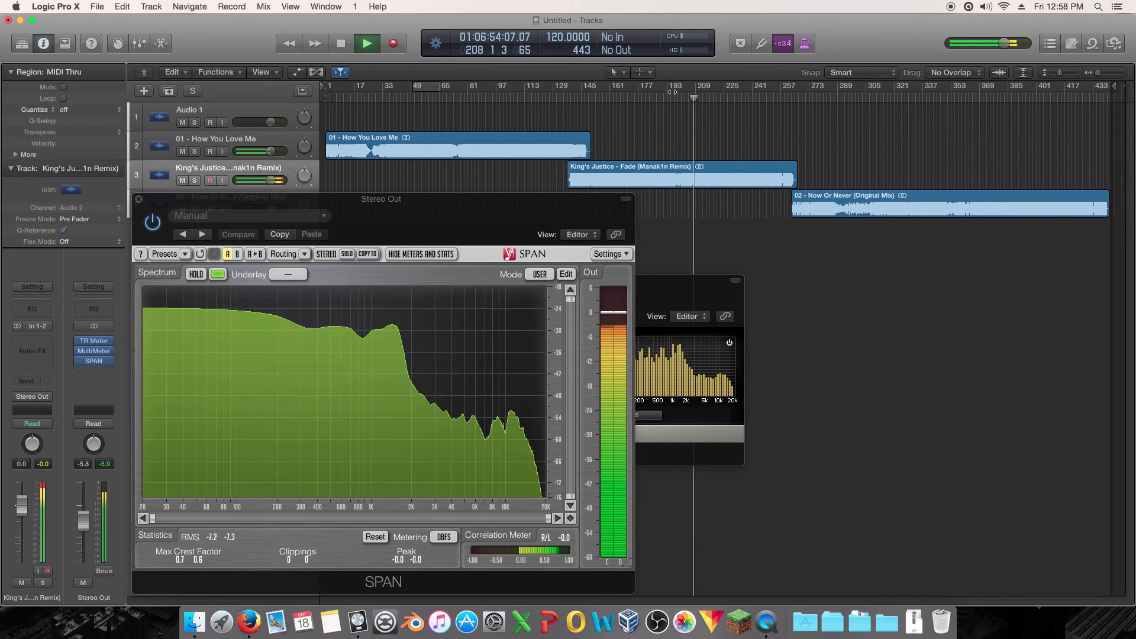
{"action": "left_click", "coordinate": [670, 95]}
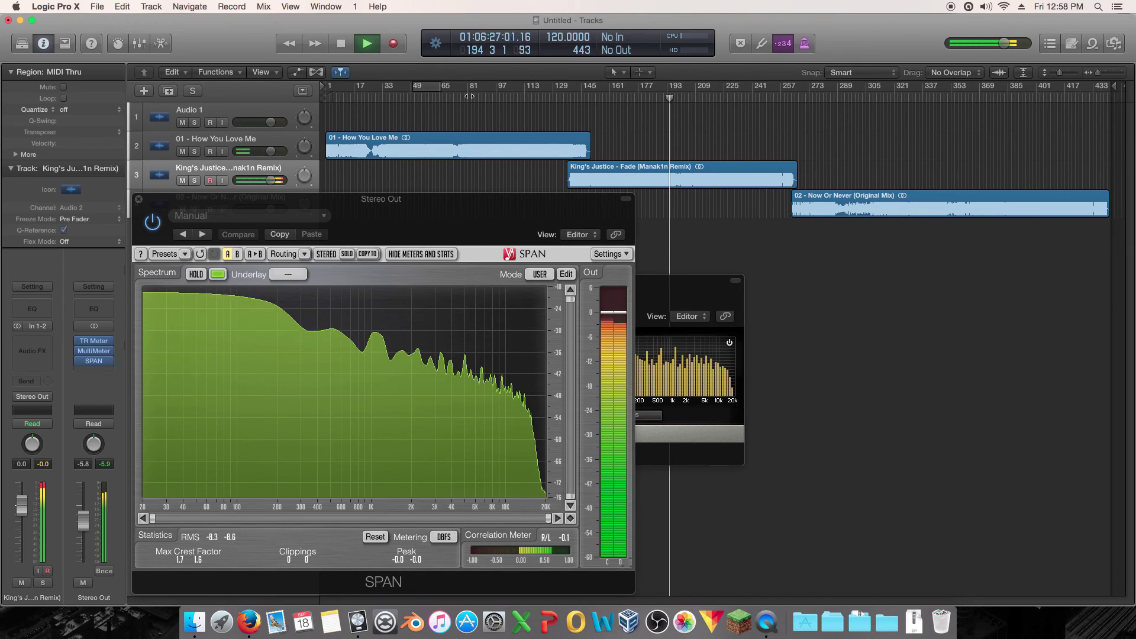
{"action": "left_click", "coordinate": [916, 101]}
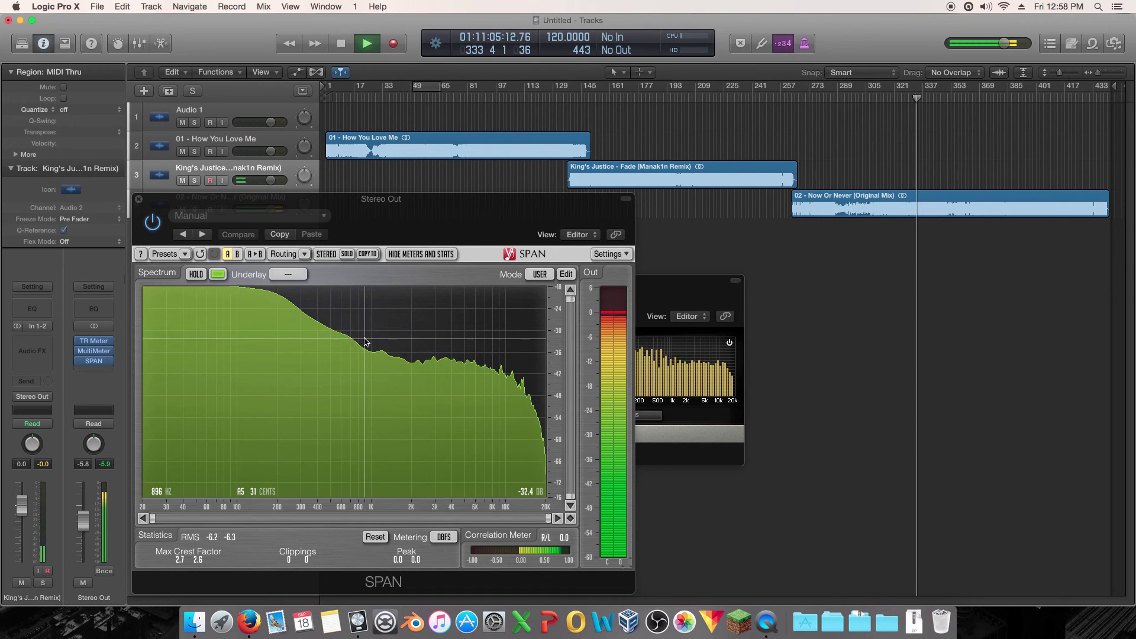
{"action": "key", "text": "space"}
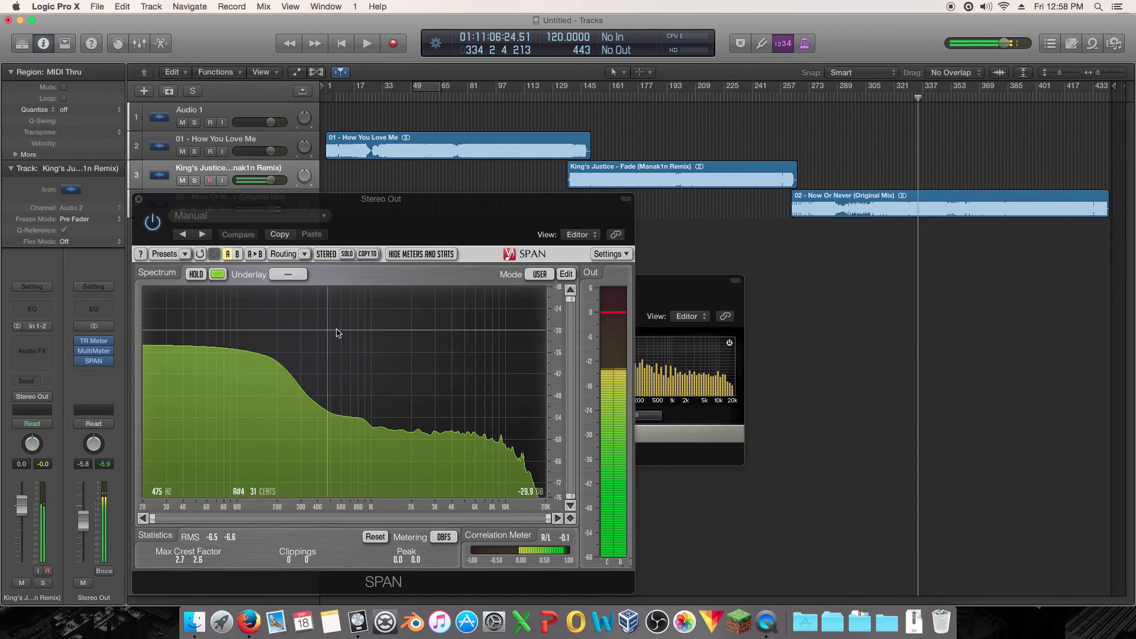
Step: Move the TR Meter window aside, set SPAN's block size to 65536, and close the Spectrum Mode Editor
{"action": "left_click_drag", "start_coordinate": [661, 292], "coordinate": [875, 291]}
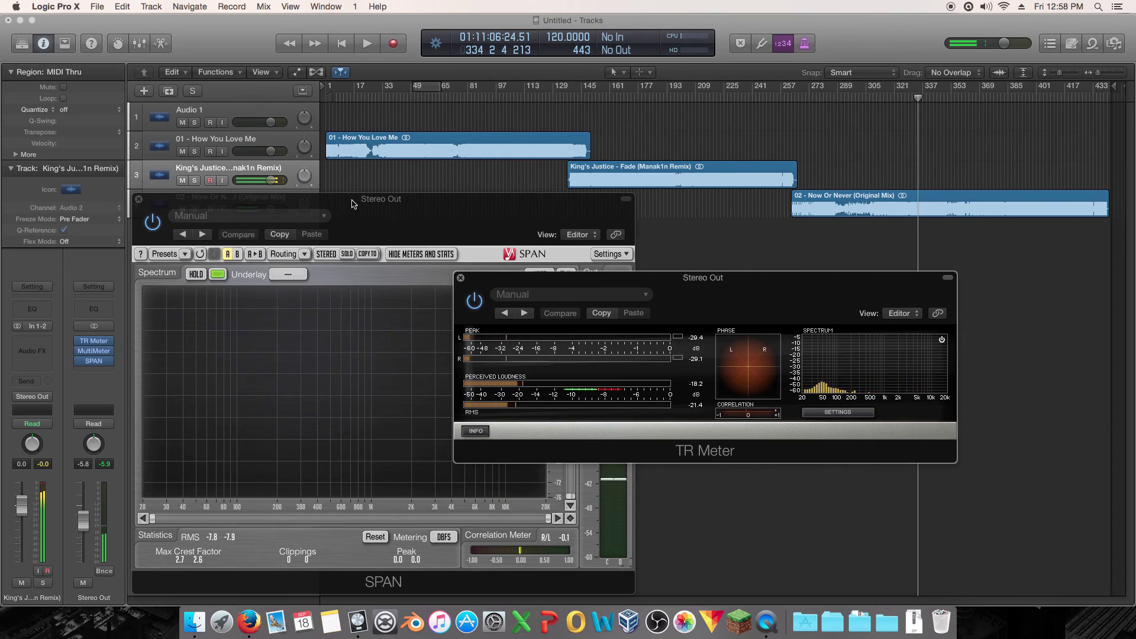
{"action": "left_click", "coordinate": [378, 297]}
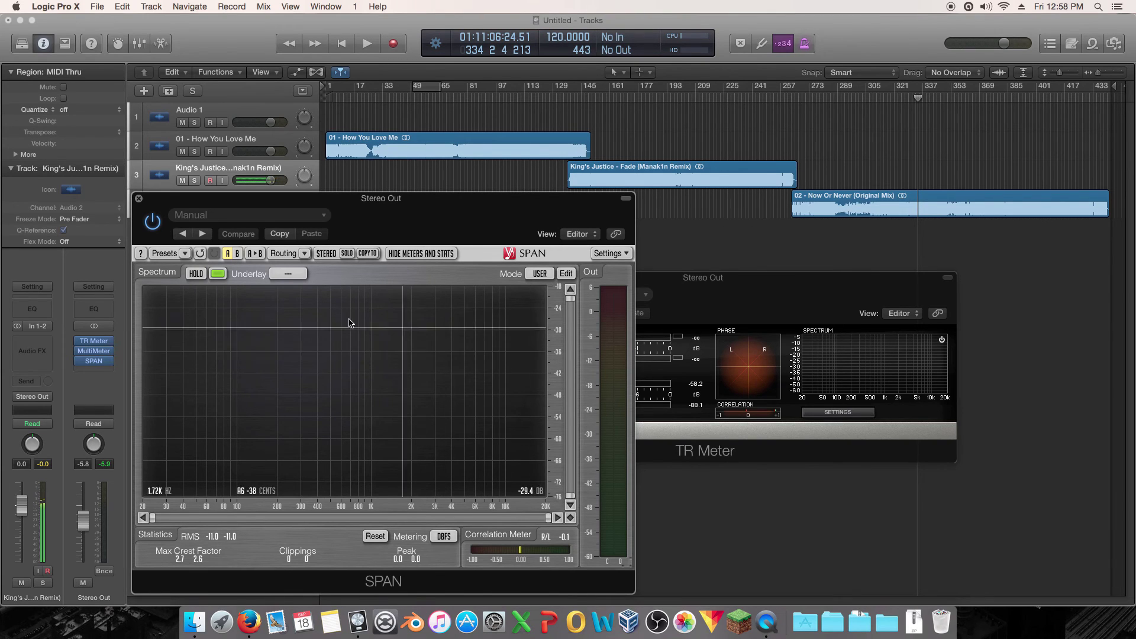
{"action": "left_click", "coordinate": [566, 273]}
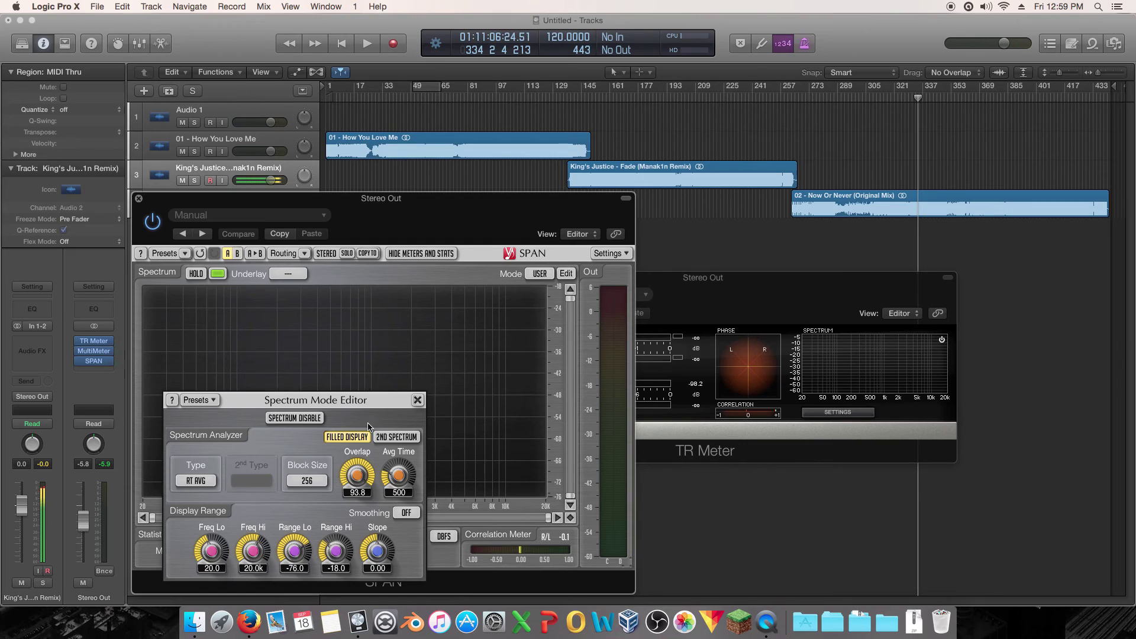
{"action": "left_click", "coordinate": [308, 481]}
{"action": "left_click", "coordinate": [306, 465]}
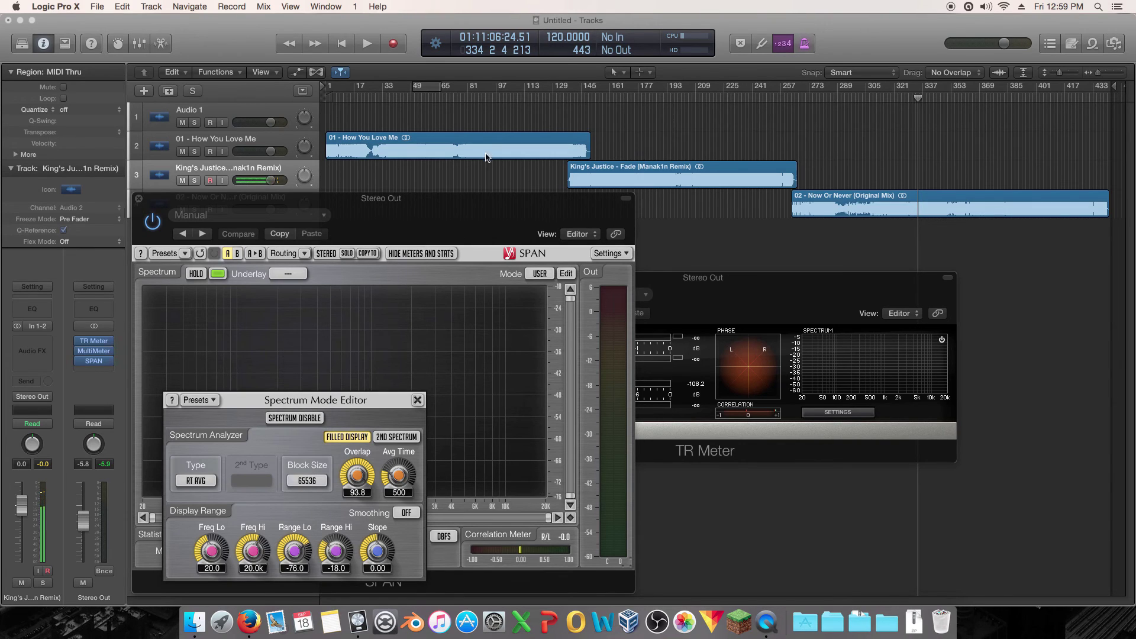
{"action": "left_click", "coordinate": [417, 400]}
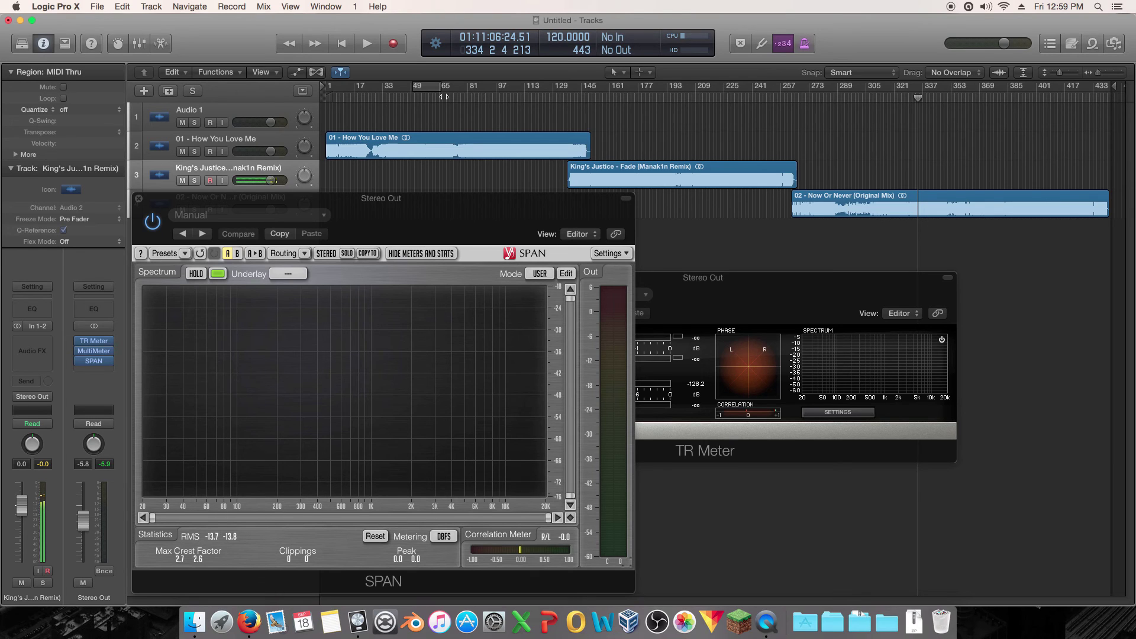
Step: Compare the 65536-block spectra of How You Love Me near bar 55 and King's Justice near bar 192, and stop
{"action": "double_click", "coordinate": [419, 98]}
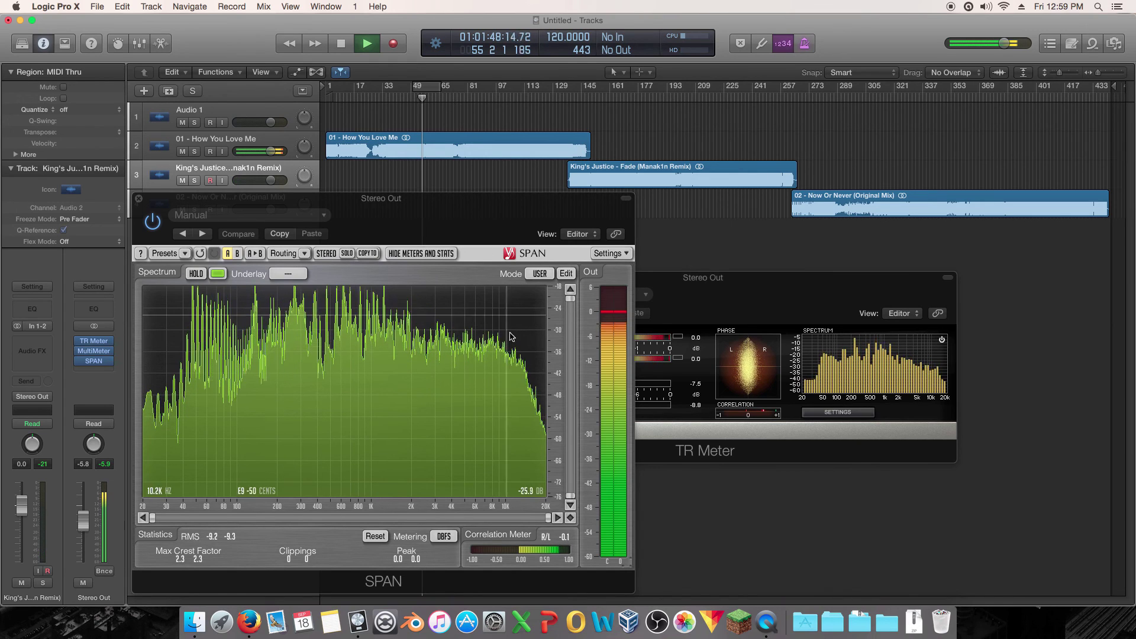
{"action": "key", "text": "space"}
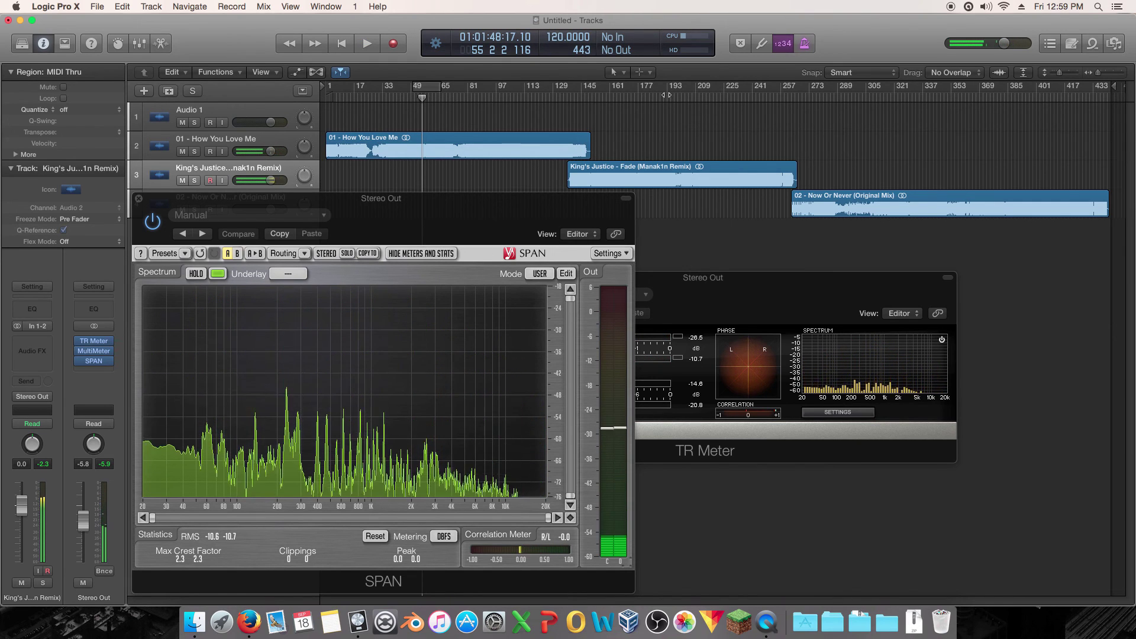
{"action": "double_click", "coordinate": [665, 98]}
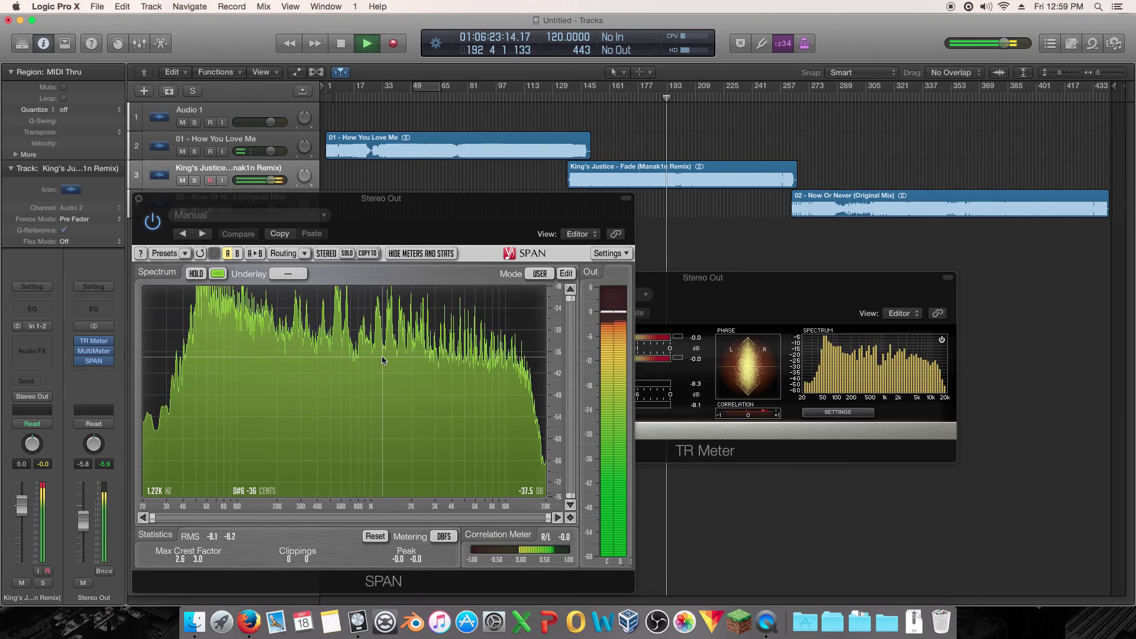
{"action": "key", "text": "space"}
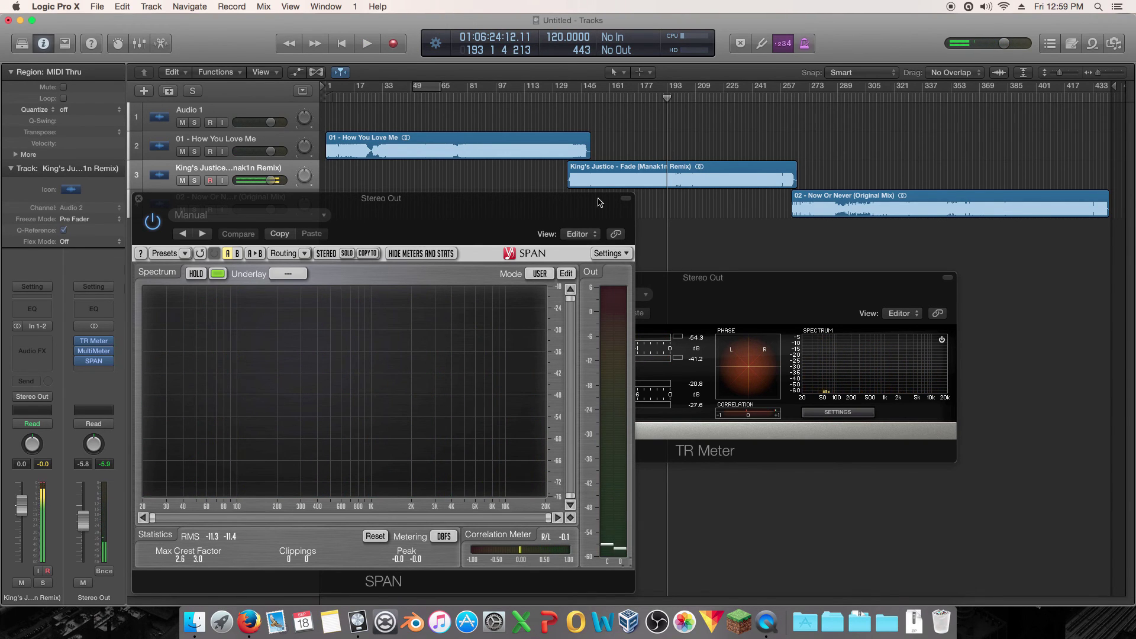
Step: Close the SPAN window, move the TR Meter window into the empty area below the tracks, and close it too
{"action": "left_click", "coordinate": [138, 200]}
{"action": "left_click_drag", "start_coordinate": [578, 279], "coordinate": [445, 262]}
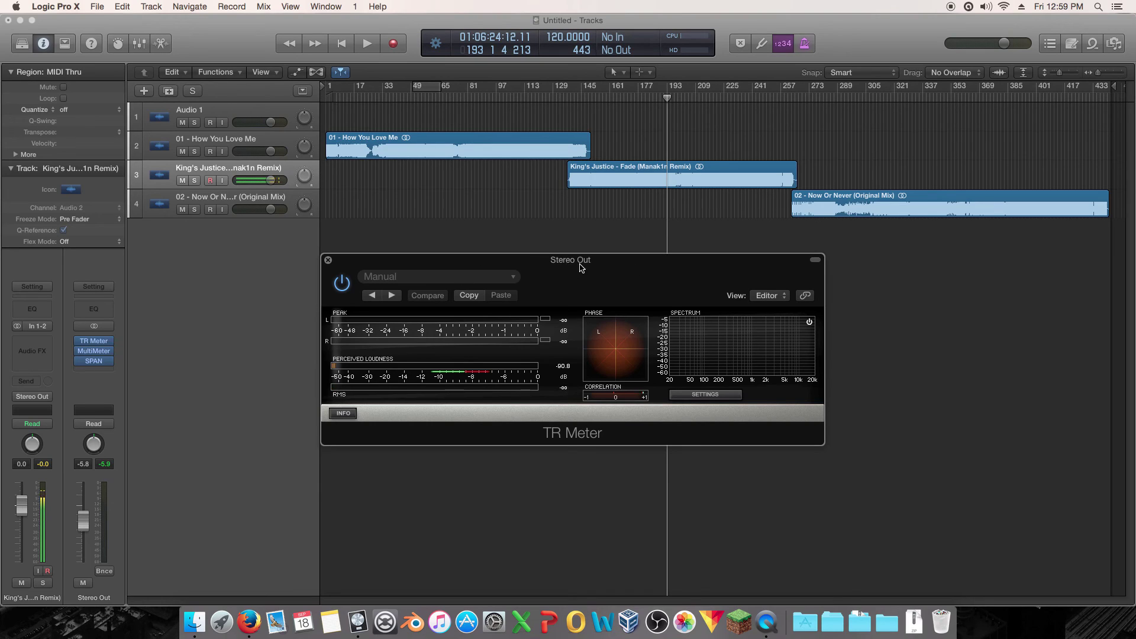
{"action": "left_click_drag", "start_coordinate": [579, 268], "coordinate": [586, 264]}
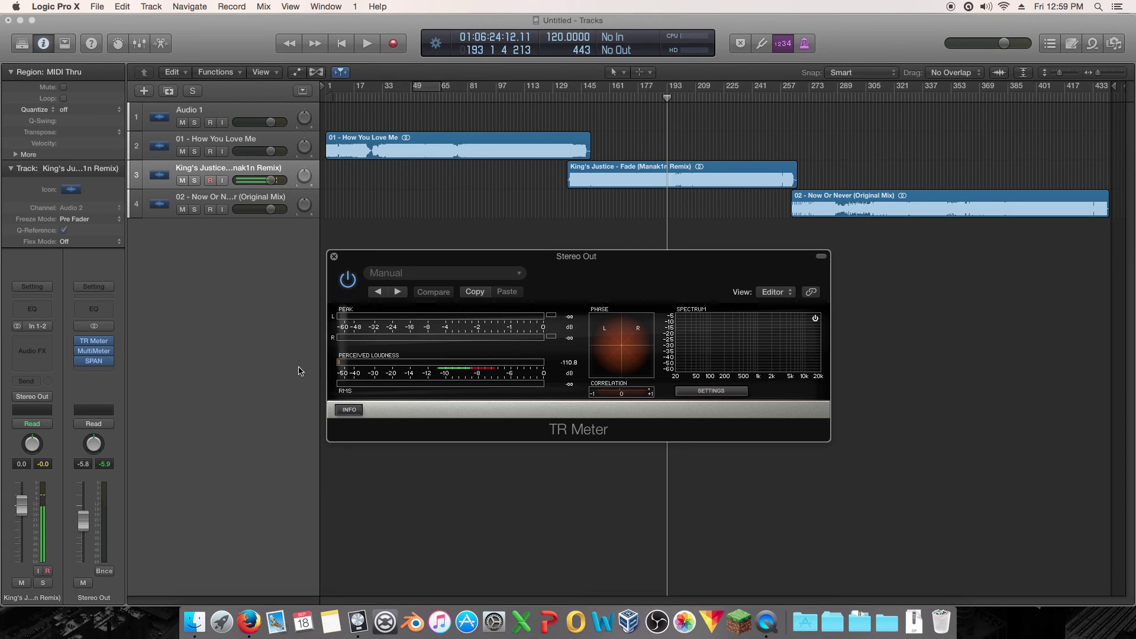
{"action": "left_click", "coordinate": [332, 256]}
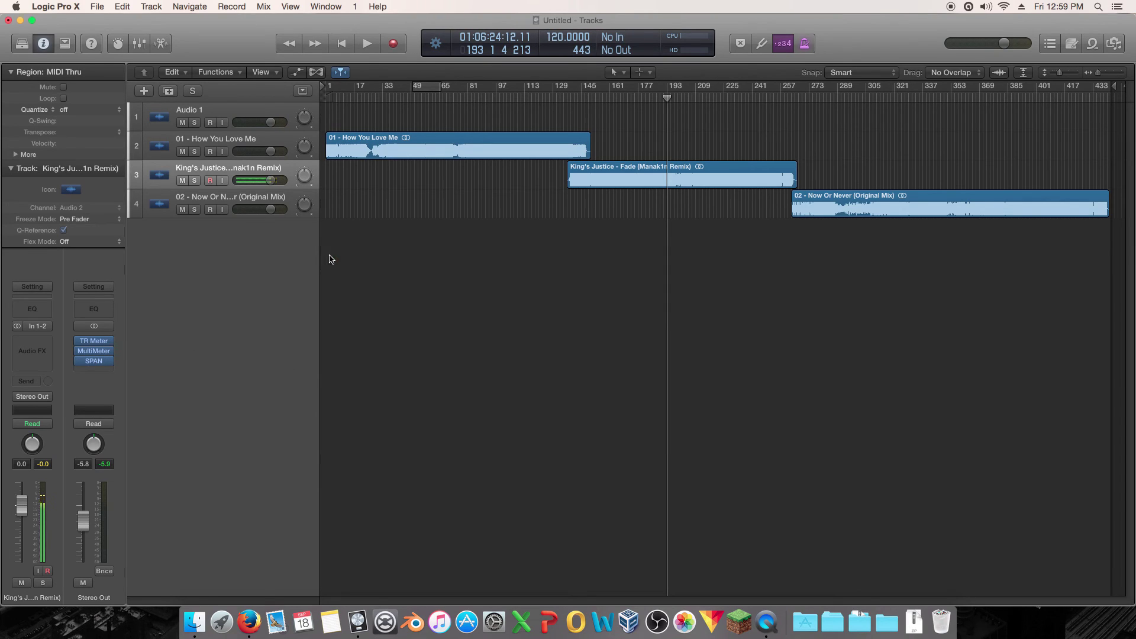
Step: Reopen SPAN on the Stereo Out, set its block size to 256, and close the Spectrum Mode Editor
{"action": "left_click", "coordinate": [94, 364]}
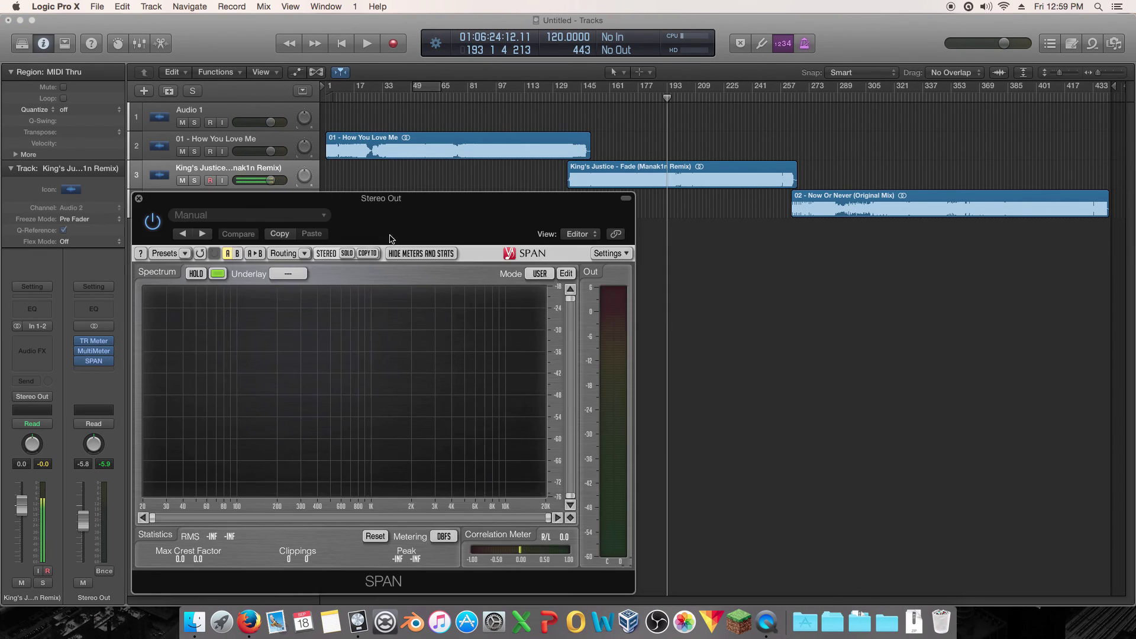
{"action": "left_click", "coordinate": [567, 274]}
{"action": "left_click", "coordinate": [307, 481]}
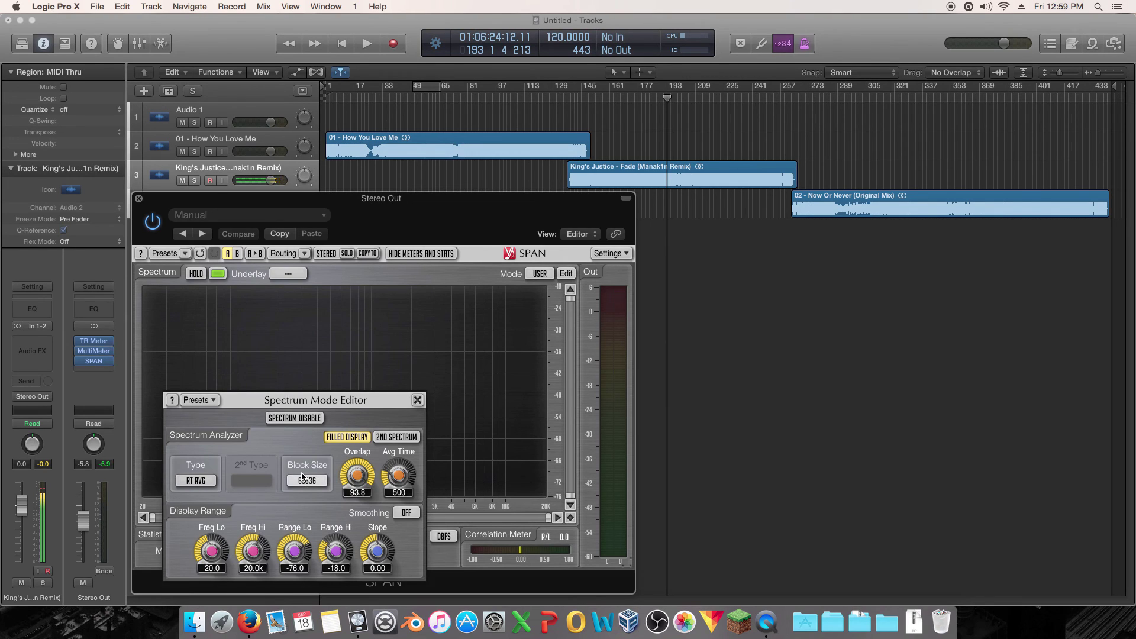
{"action": "left_click", "coordinate": [313, 380]}
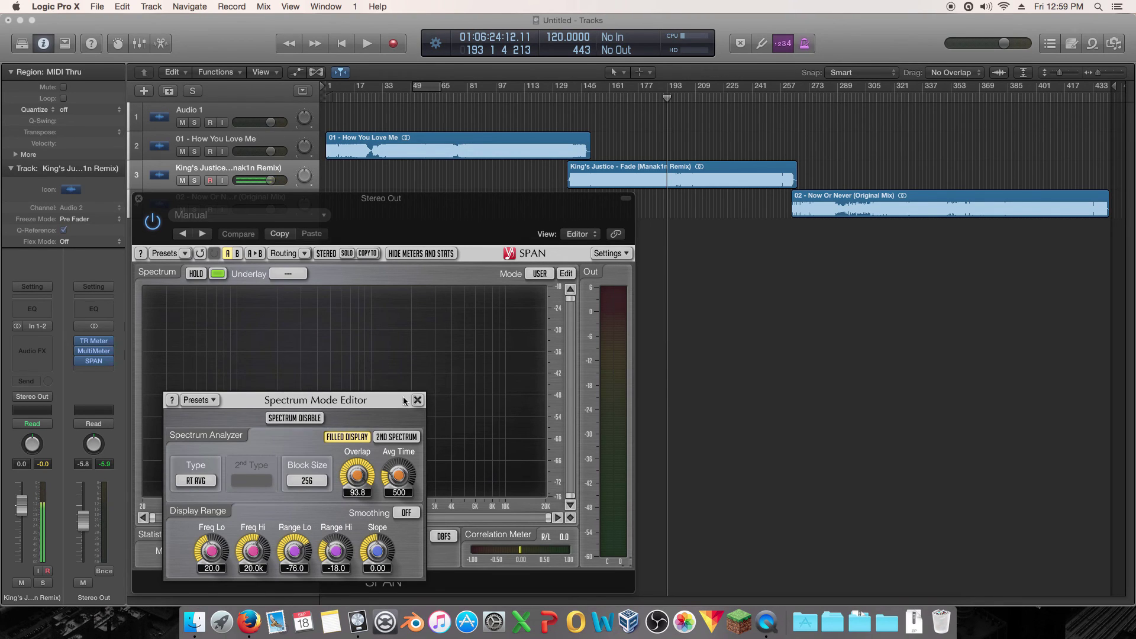
{"action": "left_click", "coordinate": [417, 400]}
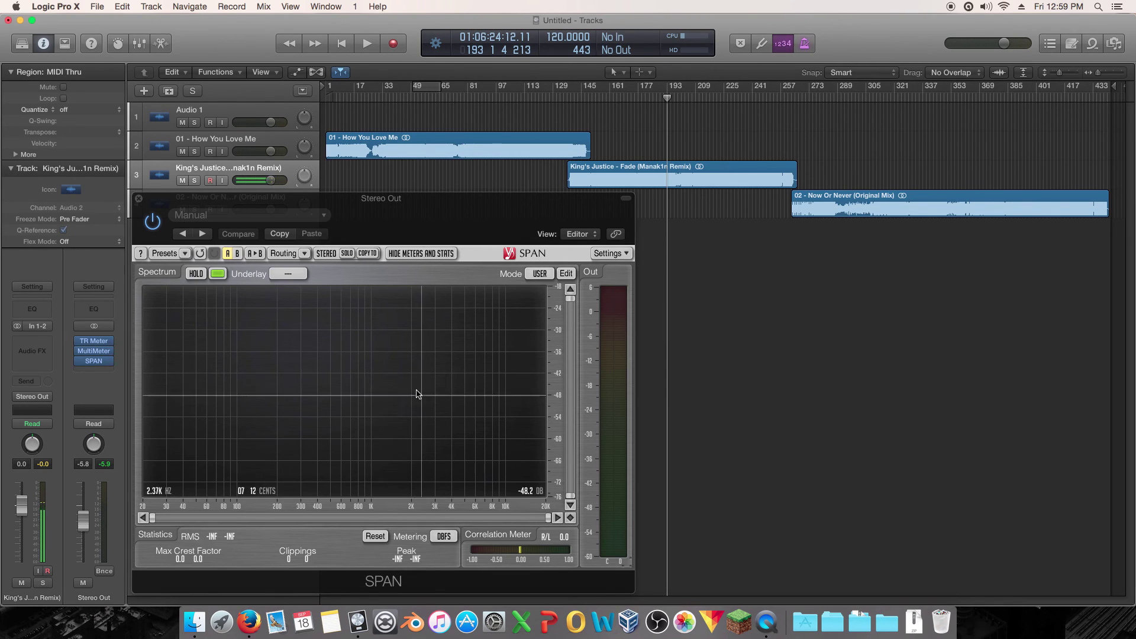
Step: Compare the 256-block spectra of How You Love Me near bar 52 and King's Justice near bar 184, and stop
{"action": "double_click", "coordinate": [420, 95]}
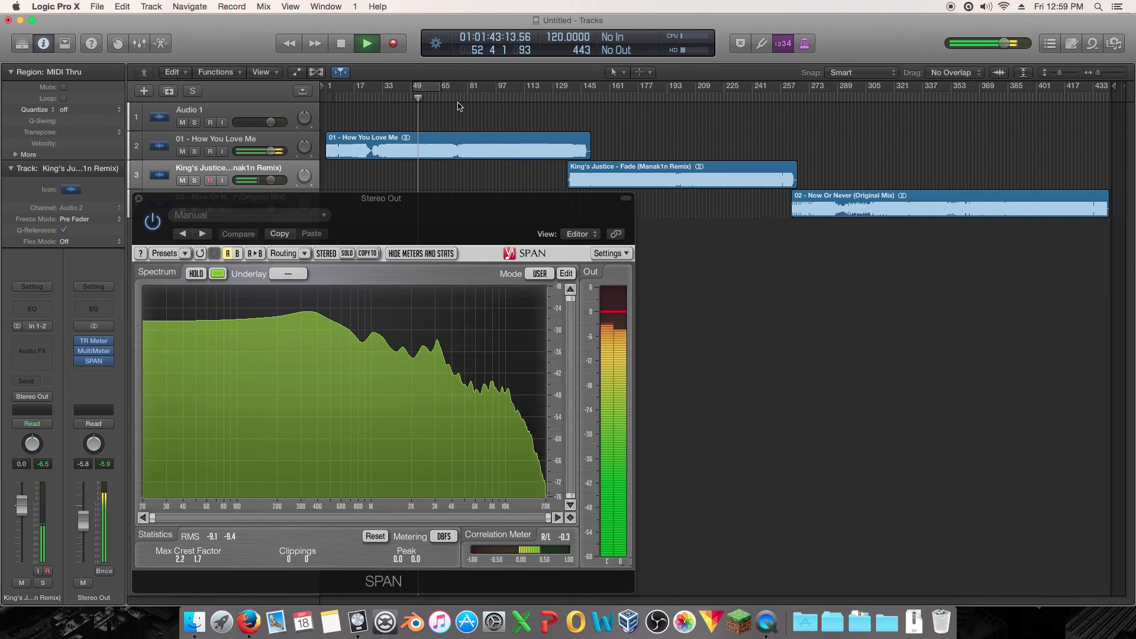
{"action": "left_click", "coordinate": [652, 94]}
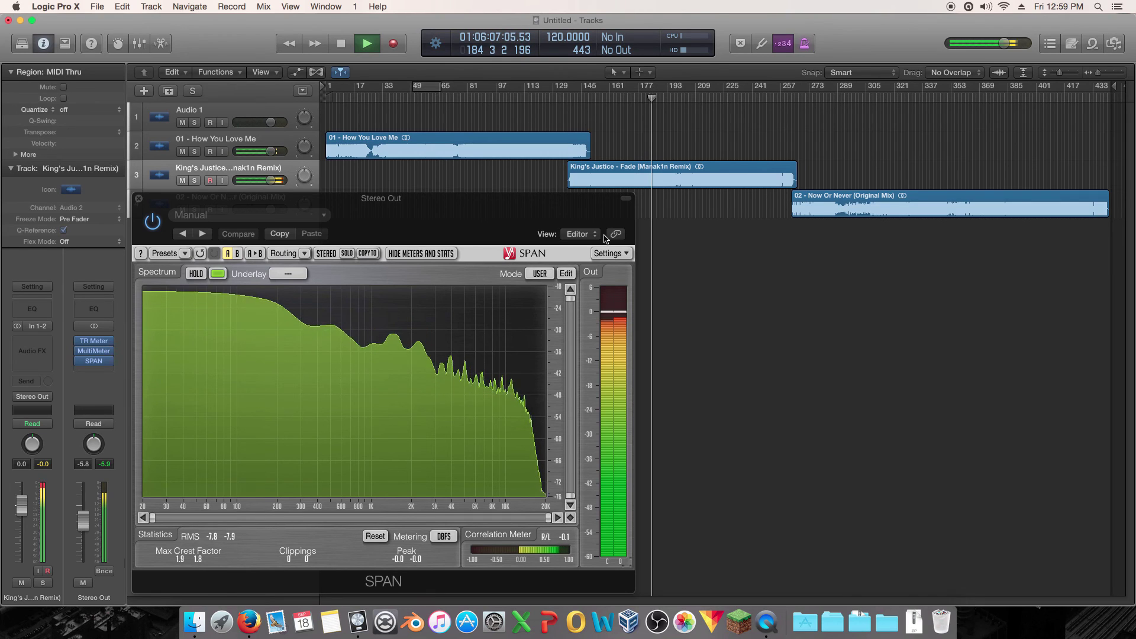
{"action": "key", "text": "space"}
Step: Close the SPAN window and collapse the Region and Track sections of the inspector
{"action": "left_click_drag", "start_coordinate": [533, 200], "coordinate": [767, 186]}
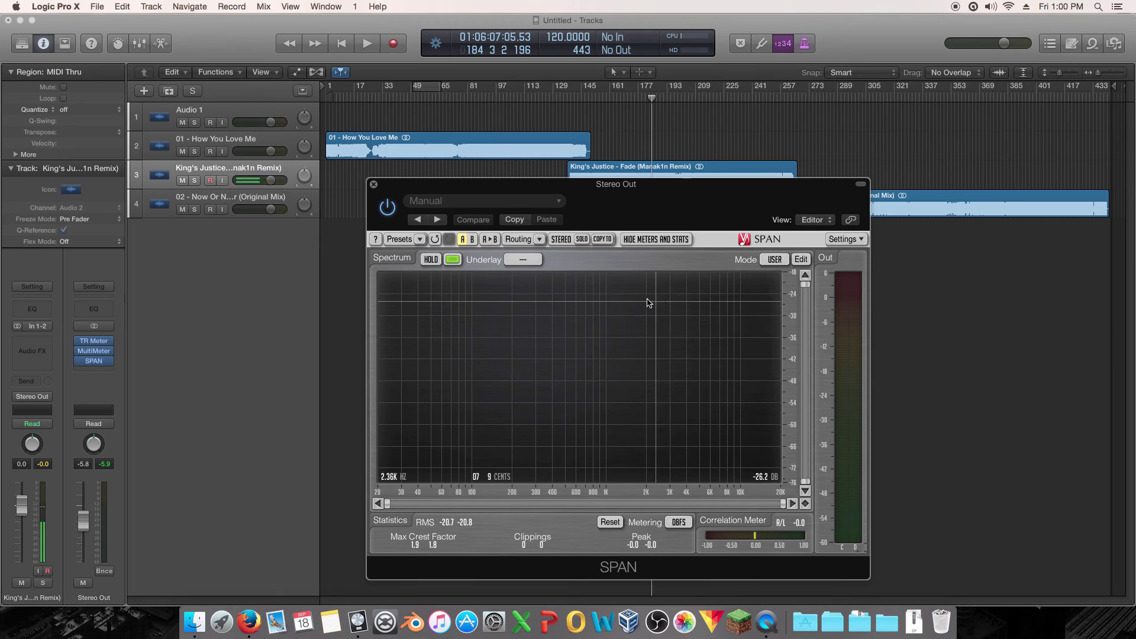
{"action": "left_click", "coordinate": [373, 185]}
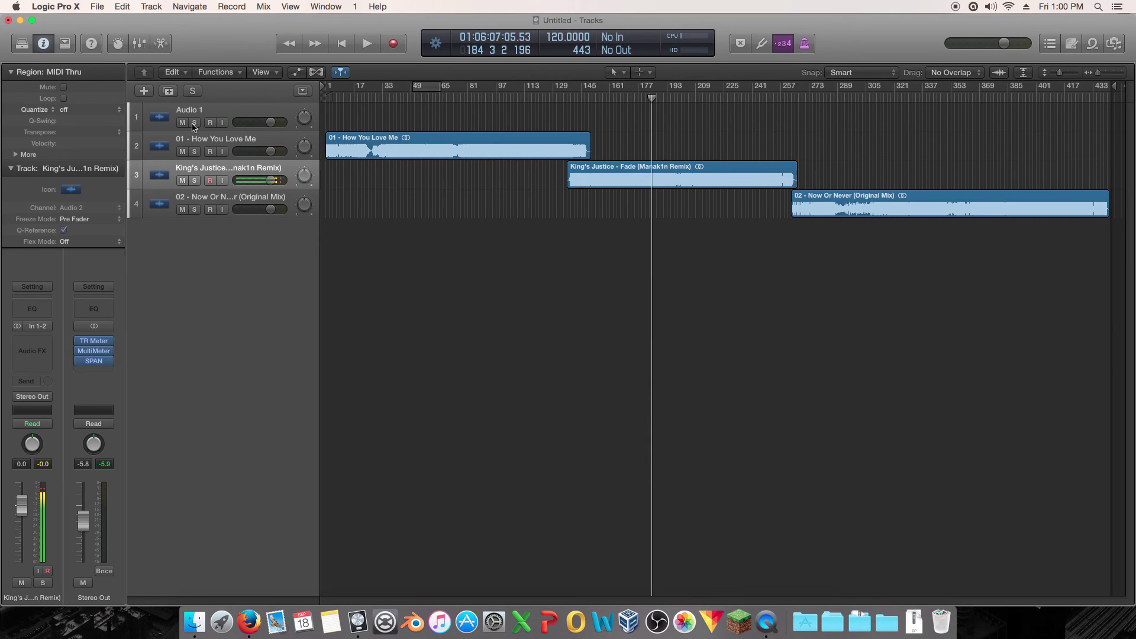
{"action": "left_click", "coordinate": [11, 72]}
{"action": "left_click", "coordinate": [10, 89]}
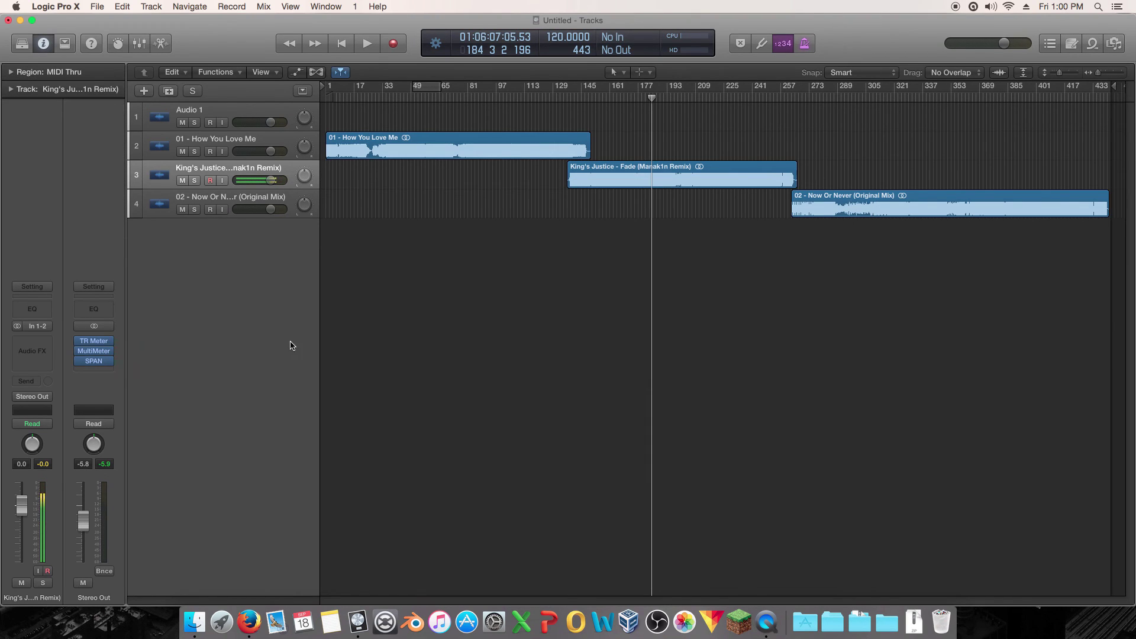
Step: Open MultiMeter on the Stereo Out, move its window below the tracks, and select the King's Justice region
{"action": "left_click", "coordinate": [94, 351]}
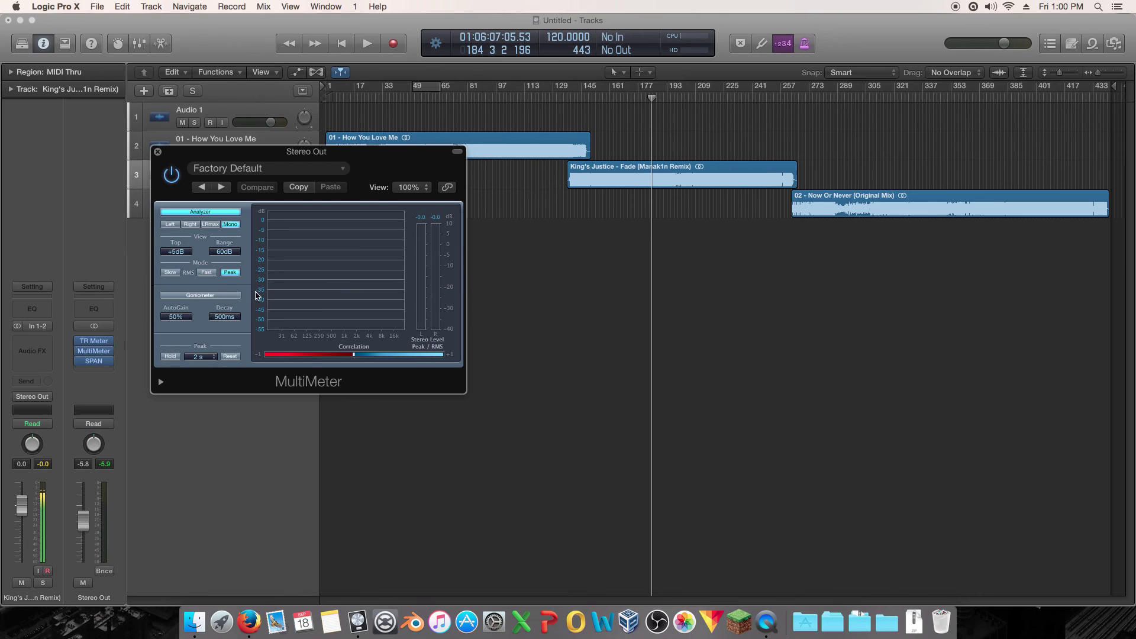
{"action": "left_click_drag", "start_coordinate": [346, 161], "coordinate": [603, 223]}
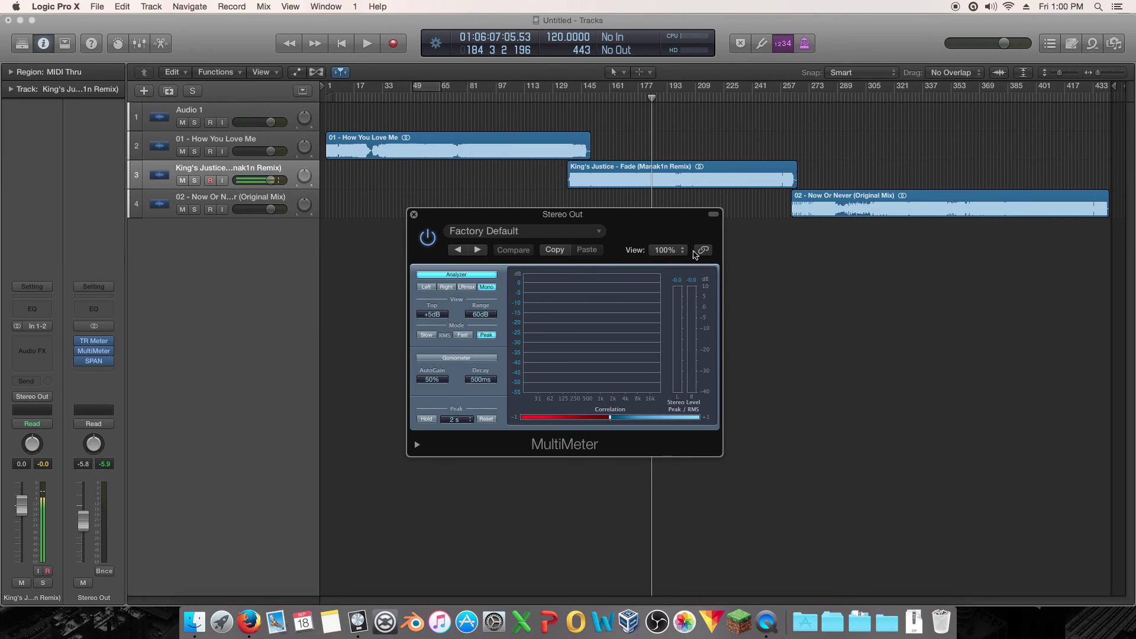
{"action": "left_click_drag", "start_coordinate": [663, 222], "coordinate": [627, 221]}
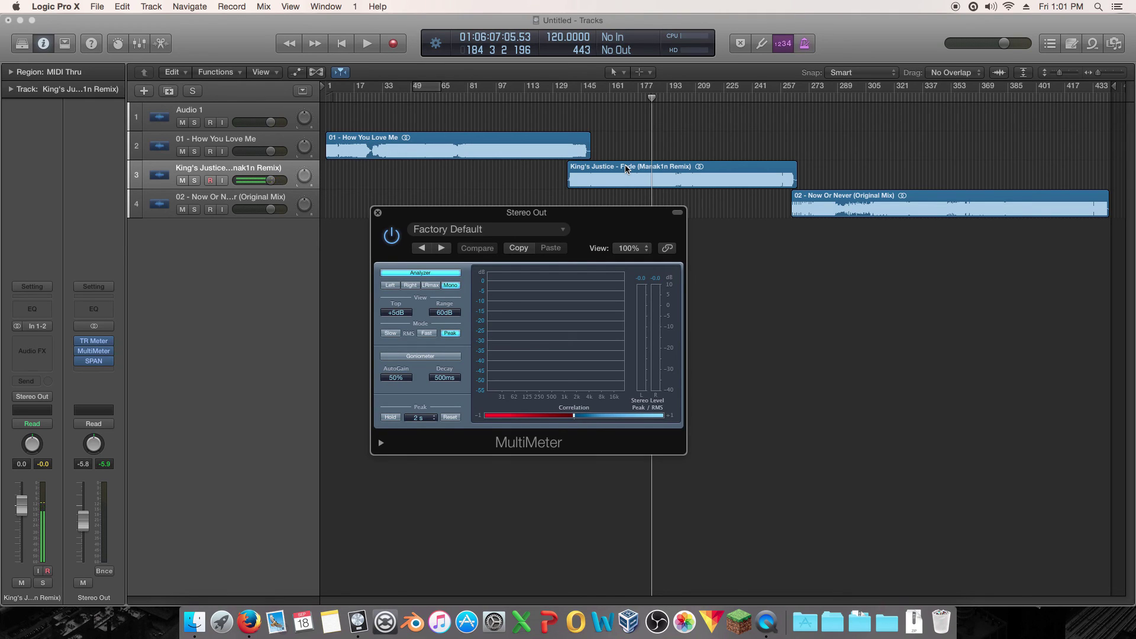
{"action": "left_click", "coordinate": [408, 151]}
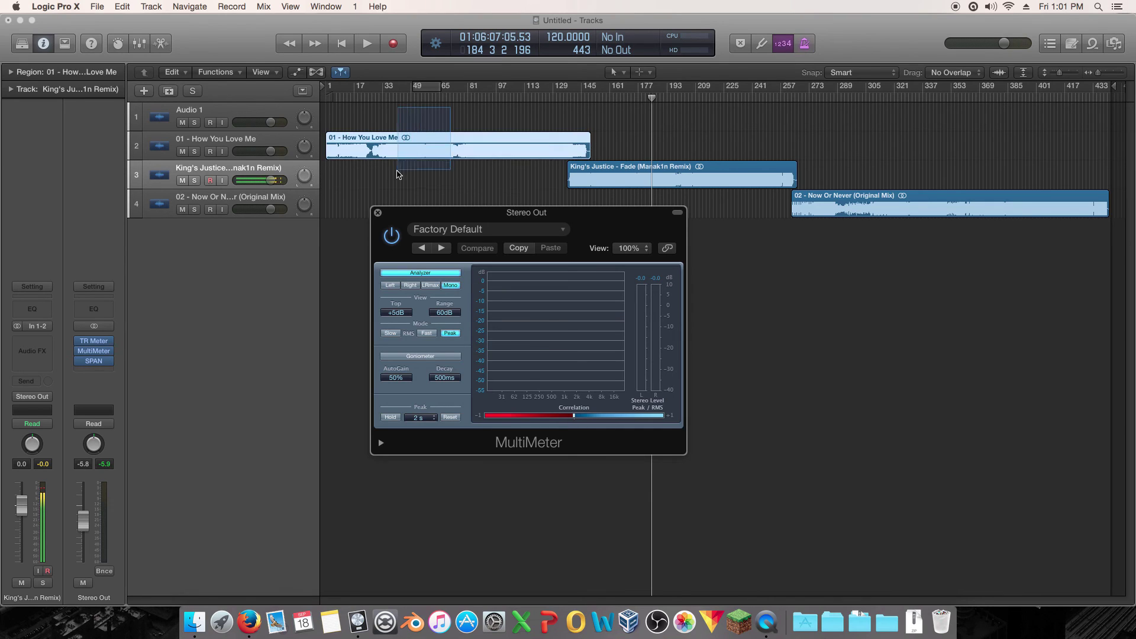
{"action": "left_click", "coordinate": [701, 171]}
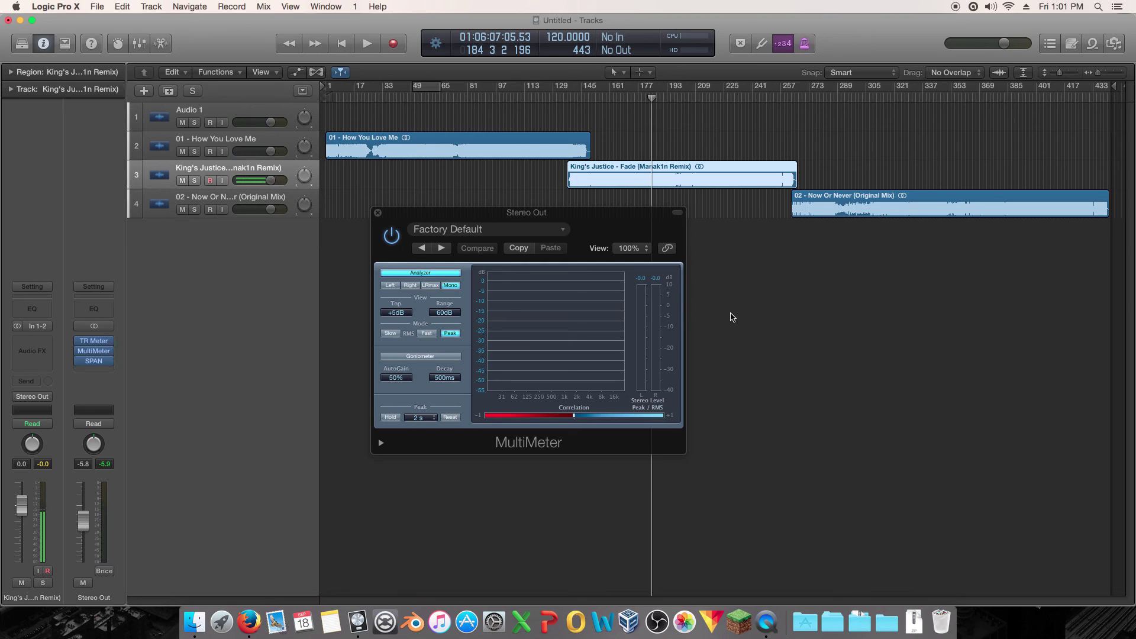
{"action": "left_click_drag", "start_coordinate": [586, 225], "coordinate": [568, 269]}
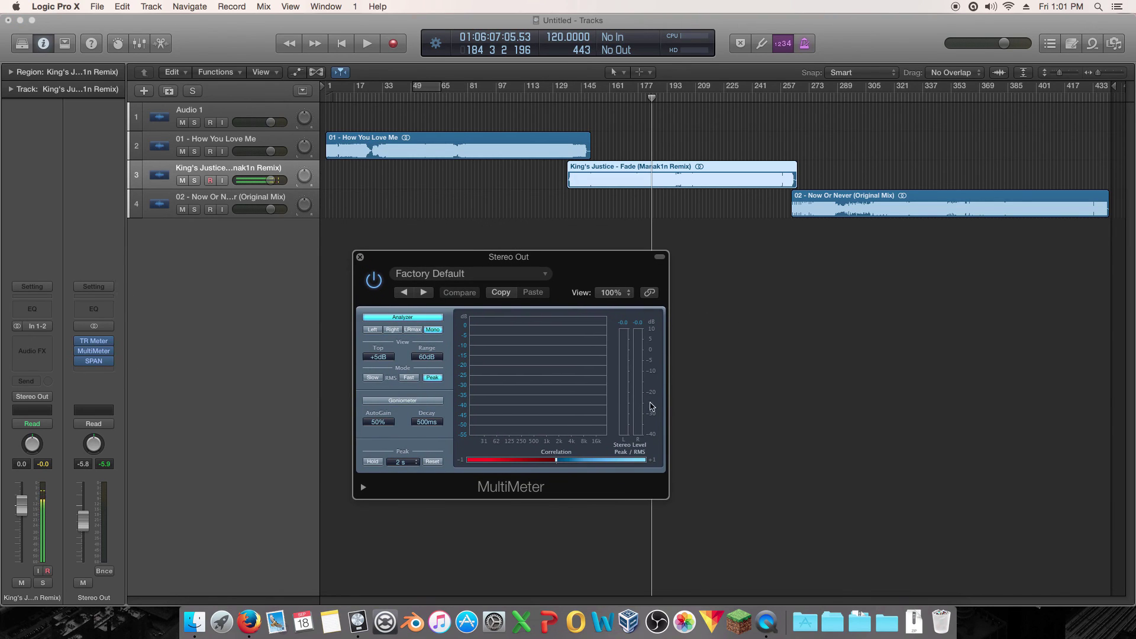
{"action": "mouse_move", "coordinate": [93, 354]}
{"action": "key", "text": "y"}
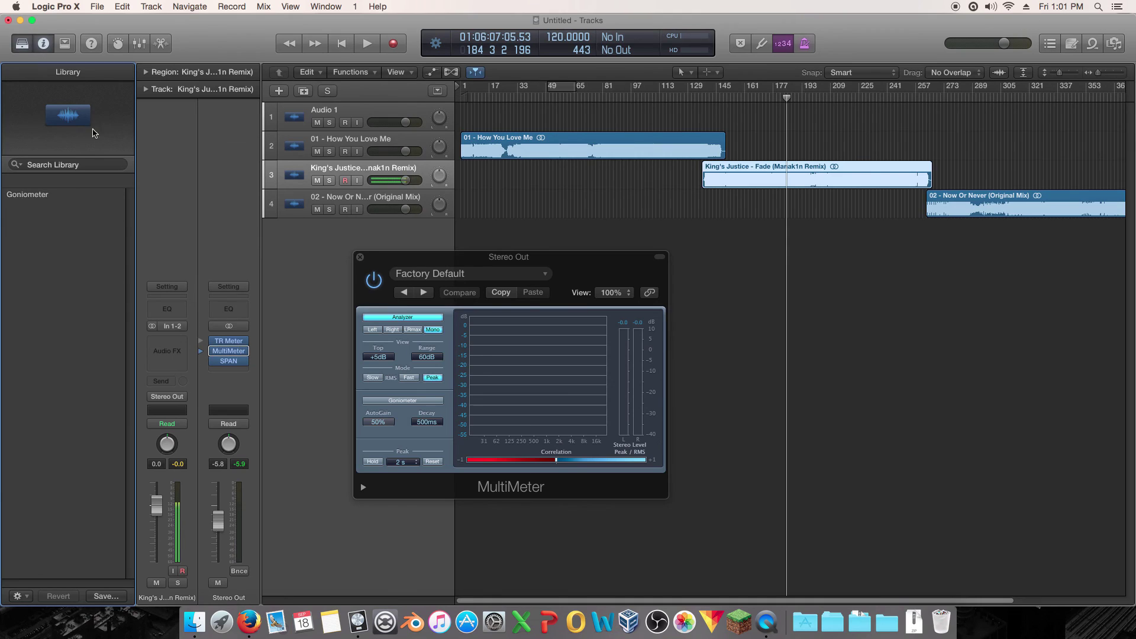
{"action": "left_click", "coordinate": [43, 45]}
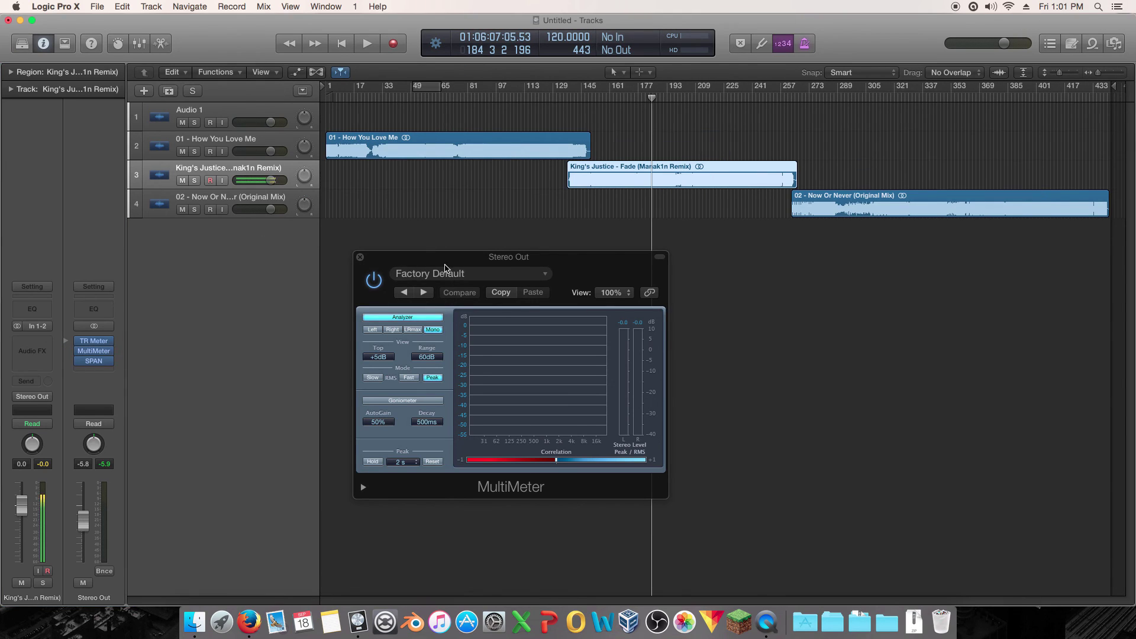
Step: Move the MultiMeter window under the start of the Now Or Never region and switch its display to the Goniometer
{"action": "left_click_drag", "start_coordinate": [440, 264], "coordinate": [415, 268]}
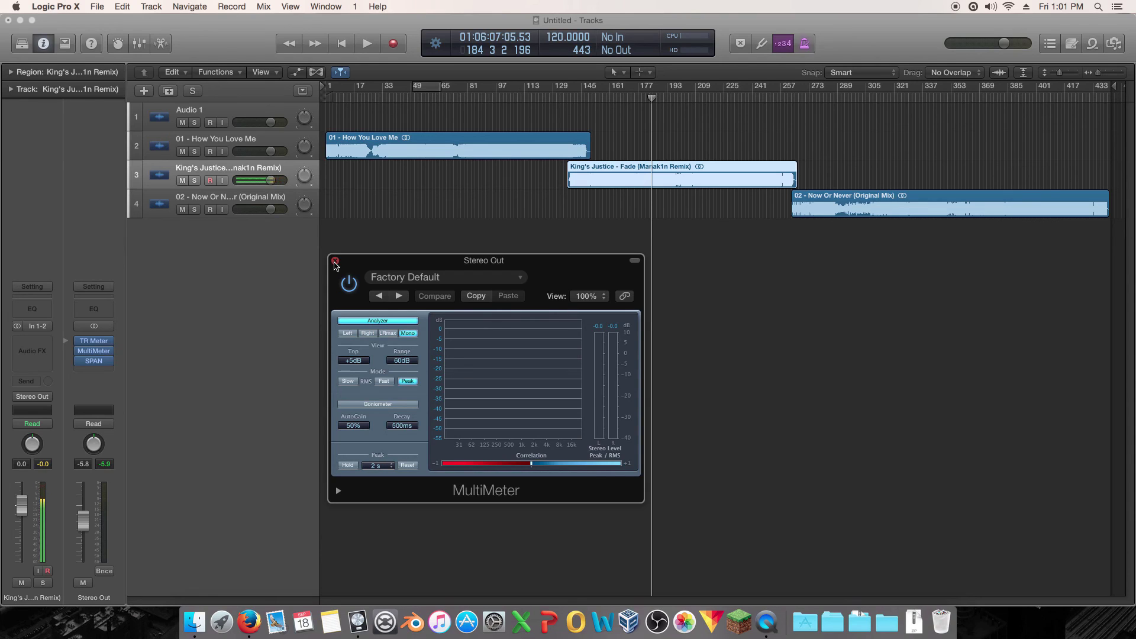
{"action": "left_click_drag", "start_coordinate": [387, 263], "coordinate": [648, 215]}
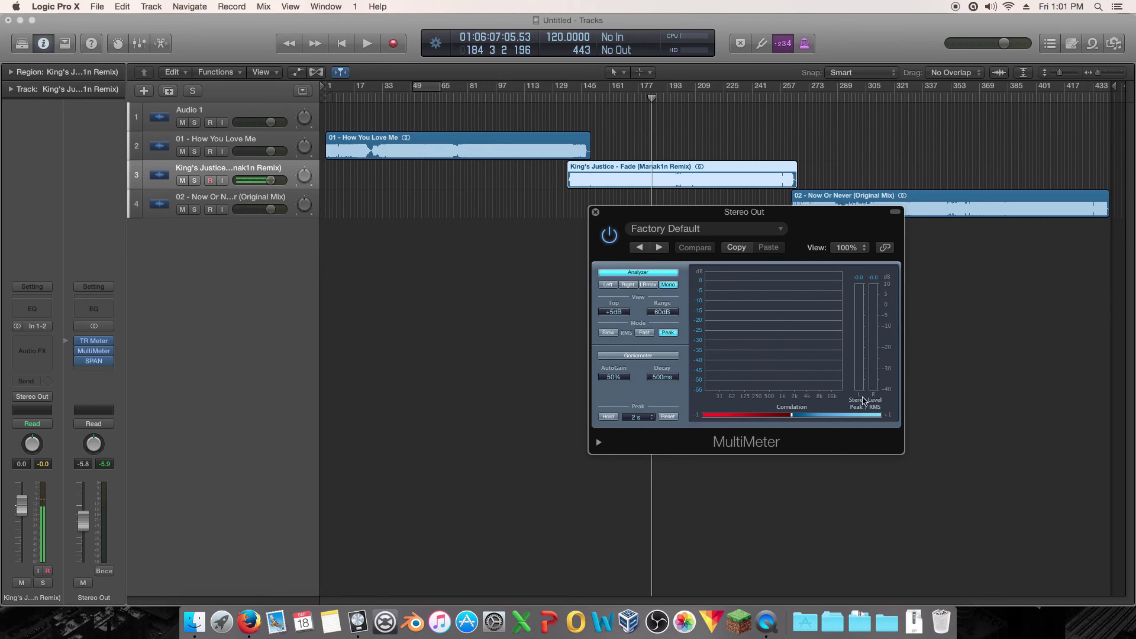
{"action": "left_click", "coordinate": [667, 356]}
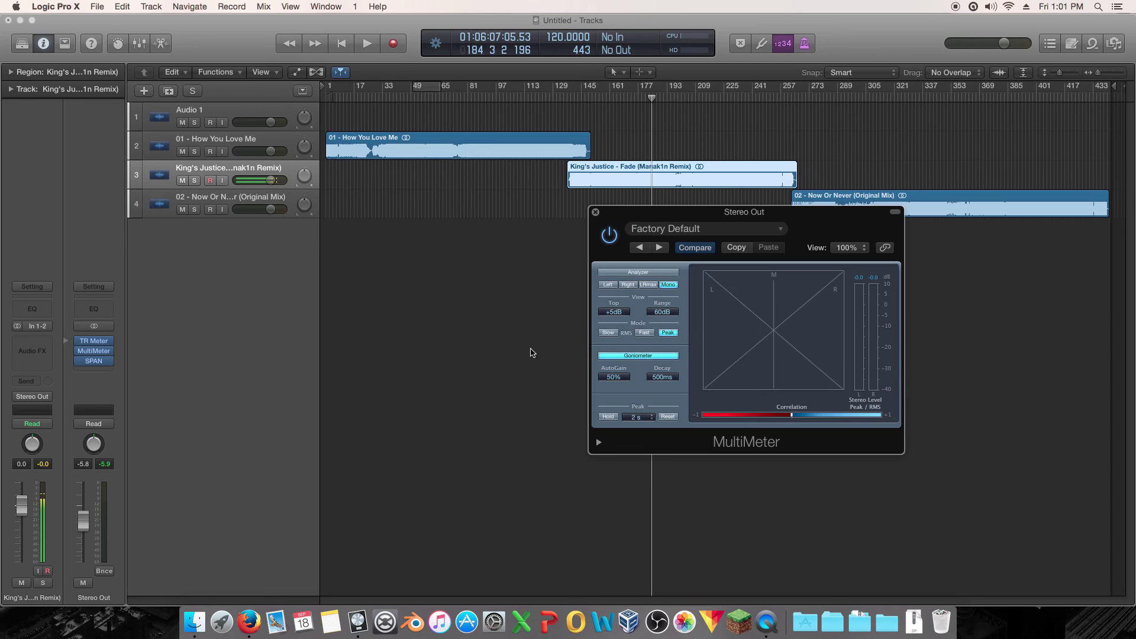
{"action": "left_click", "coordinate": [93, 341]}
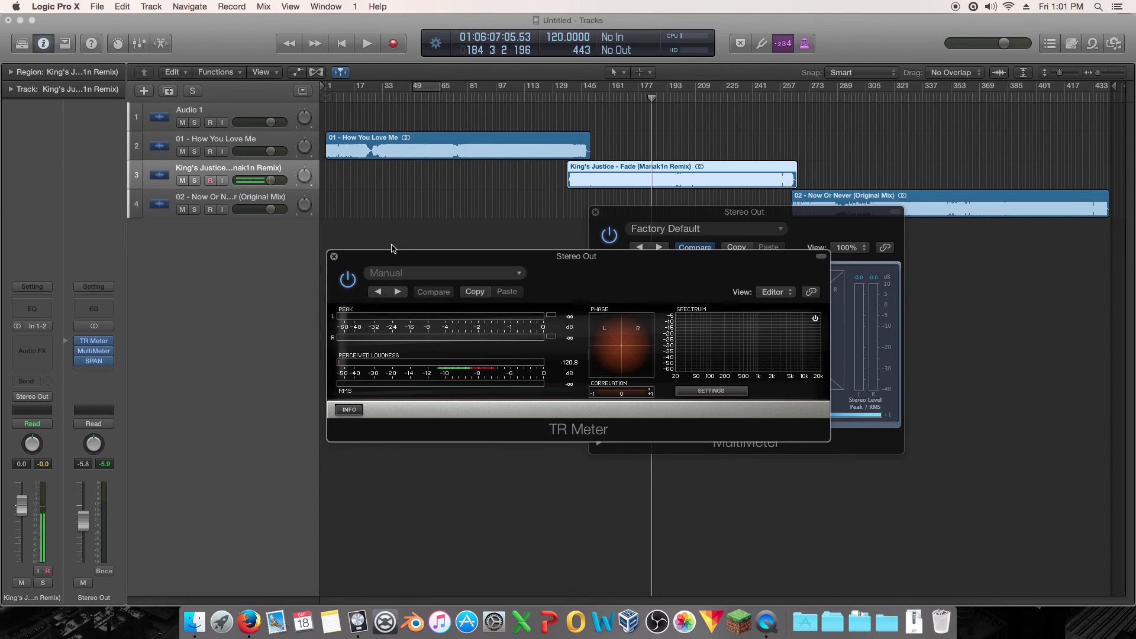
{"action": "left_click", "coordinate": [334, 257]}
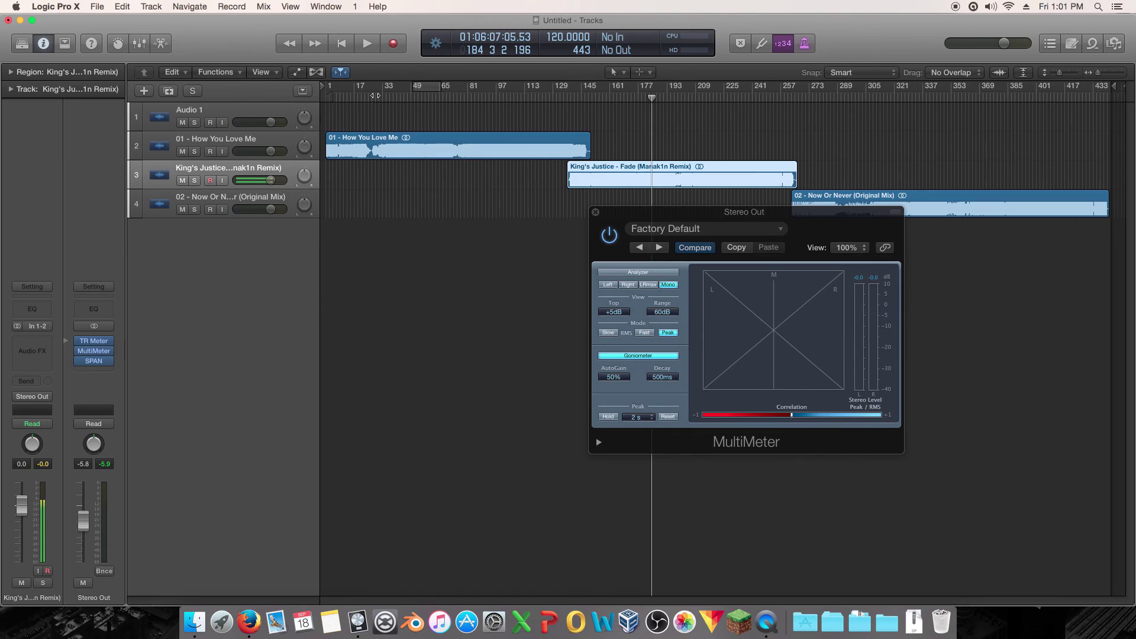
Step: Play short passages of How You Love Me from bar 27 and near bar 75 to examine their stereo image in the Goniometer
{"action": "left_click_drag", "start_coordinate": [376, 95], "coordinate": [372, 98]}
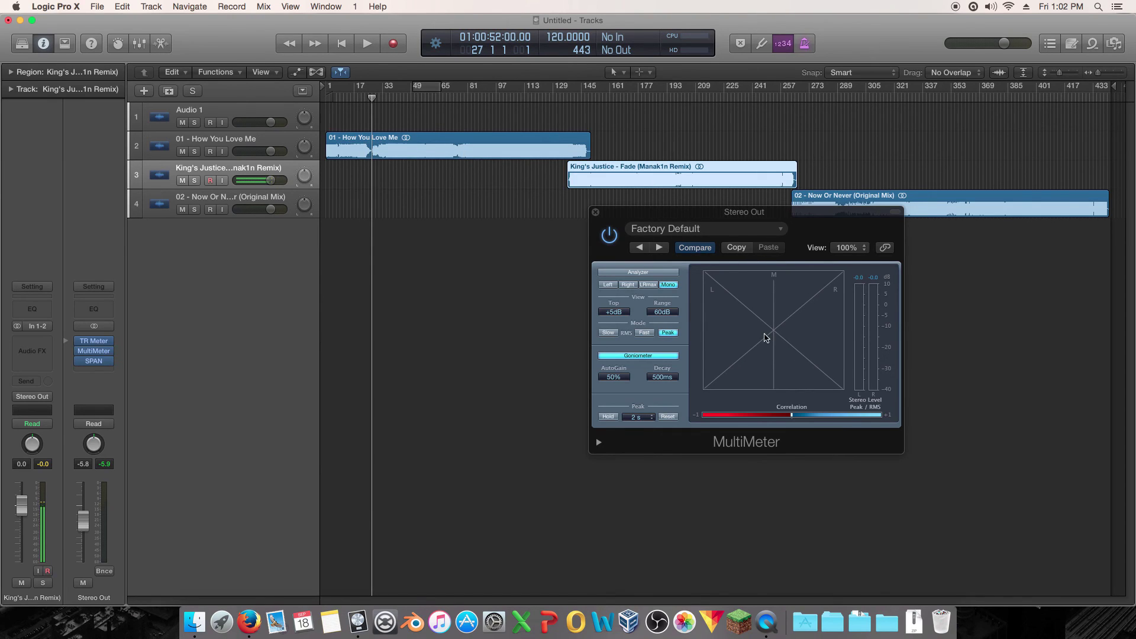
{"action": "key", "text": "space"}
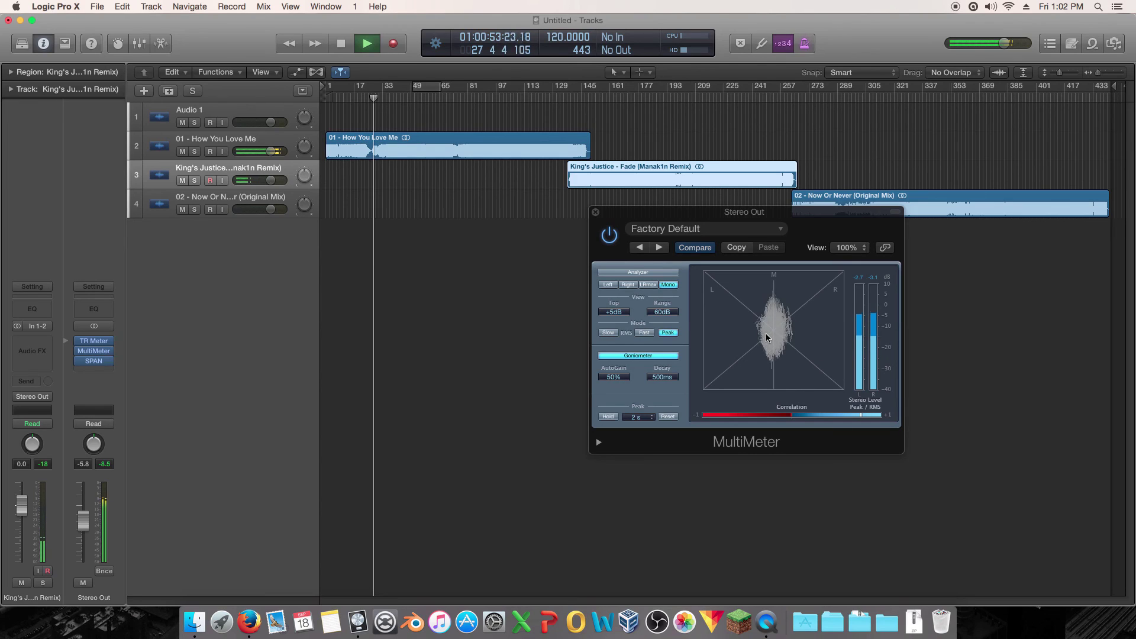
{"action": "key", "text": "space"}
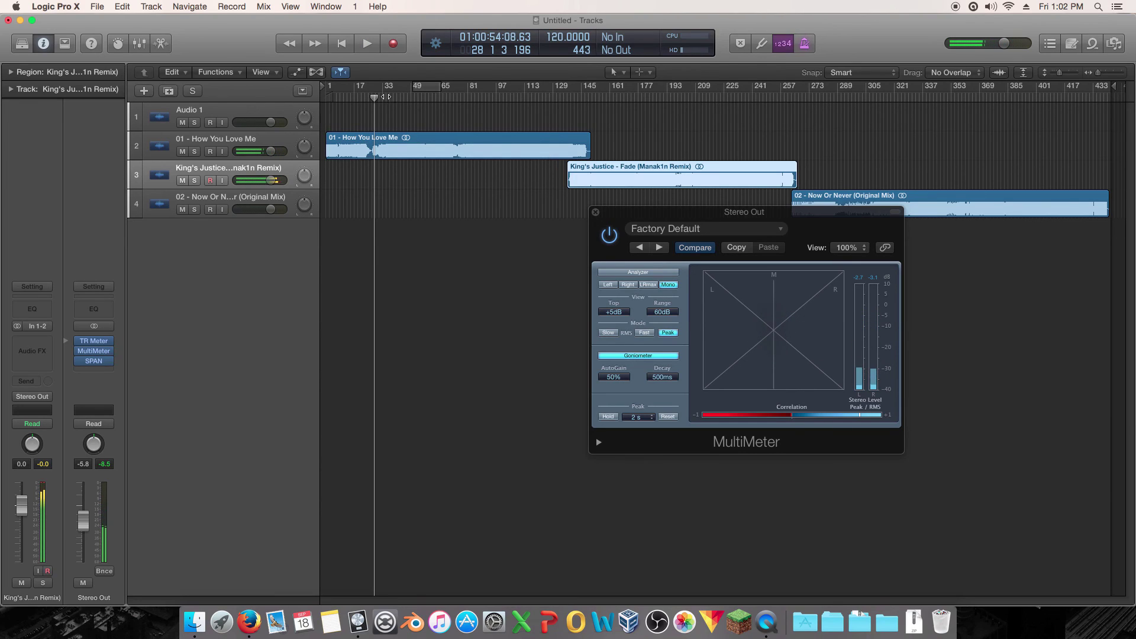
{"action": "key", "text": "comma"}
{"action": "key", "text": "comma"}
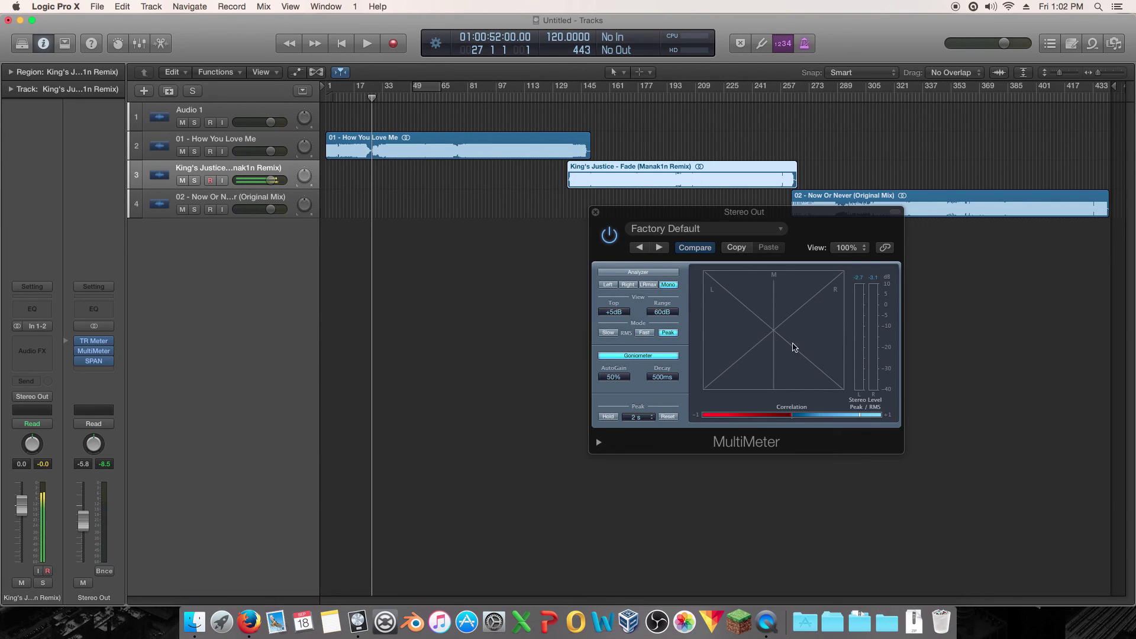
{"action": "left_click", "coordinate": [456, 95]}
{"action": "key", "text": "space"}
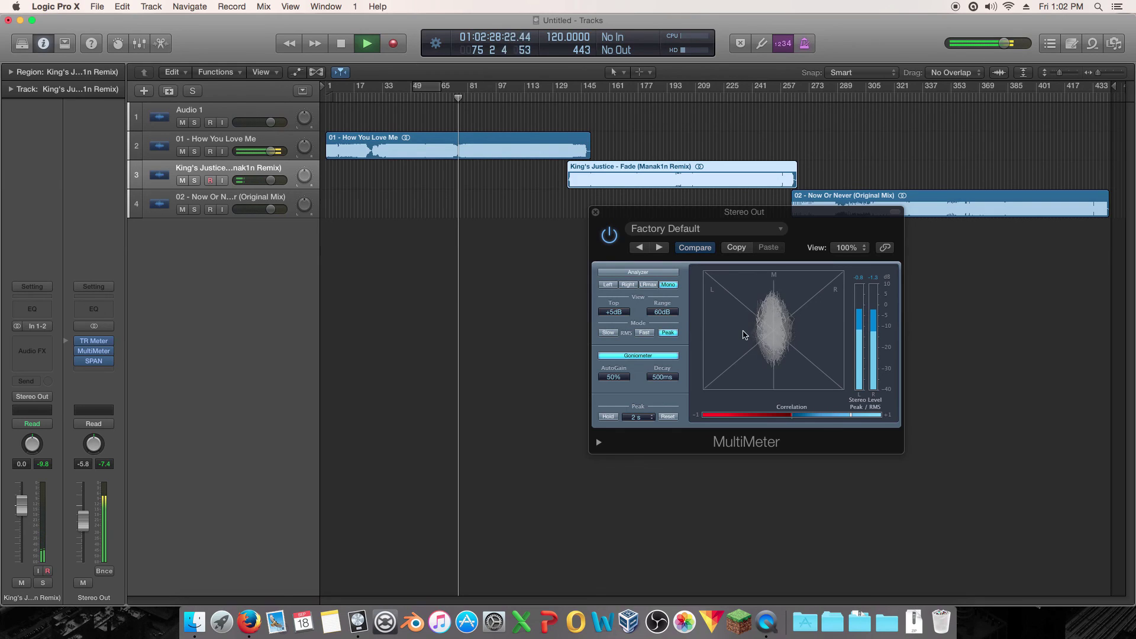
{"action": "key", "text": "space"}
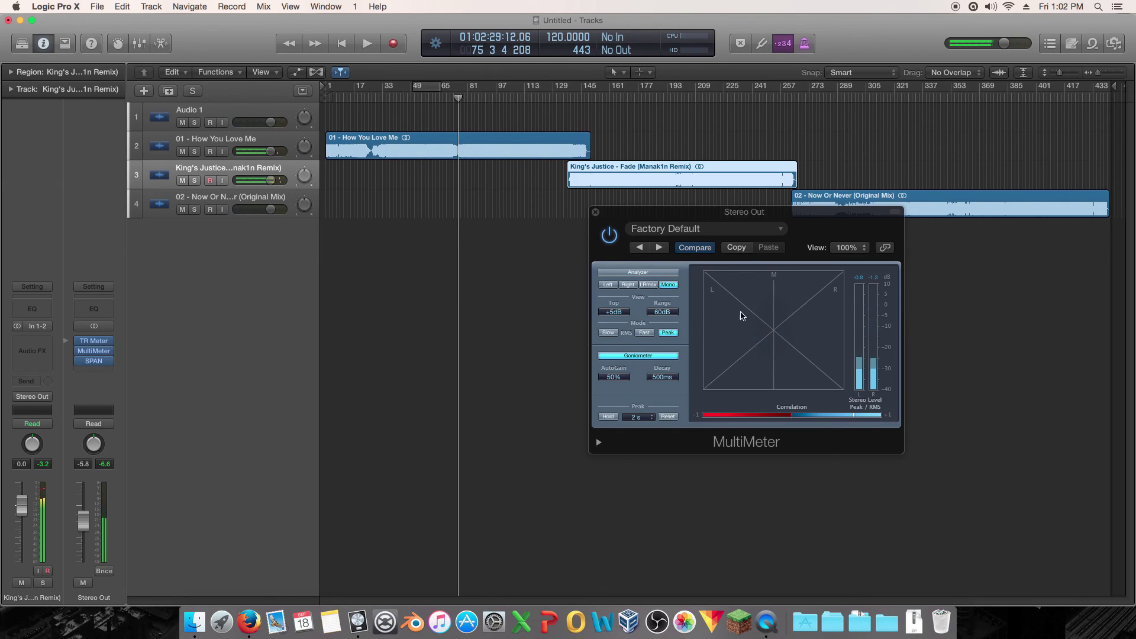
Step: Move the MultiMeter window clear of the Now Or Never region, check its Inter Sample Peak Detection option, and close the window
{"action": "left_click_drag", "start_coordinate": [677, 213], "coordinate": [544, 221]}
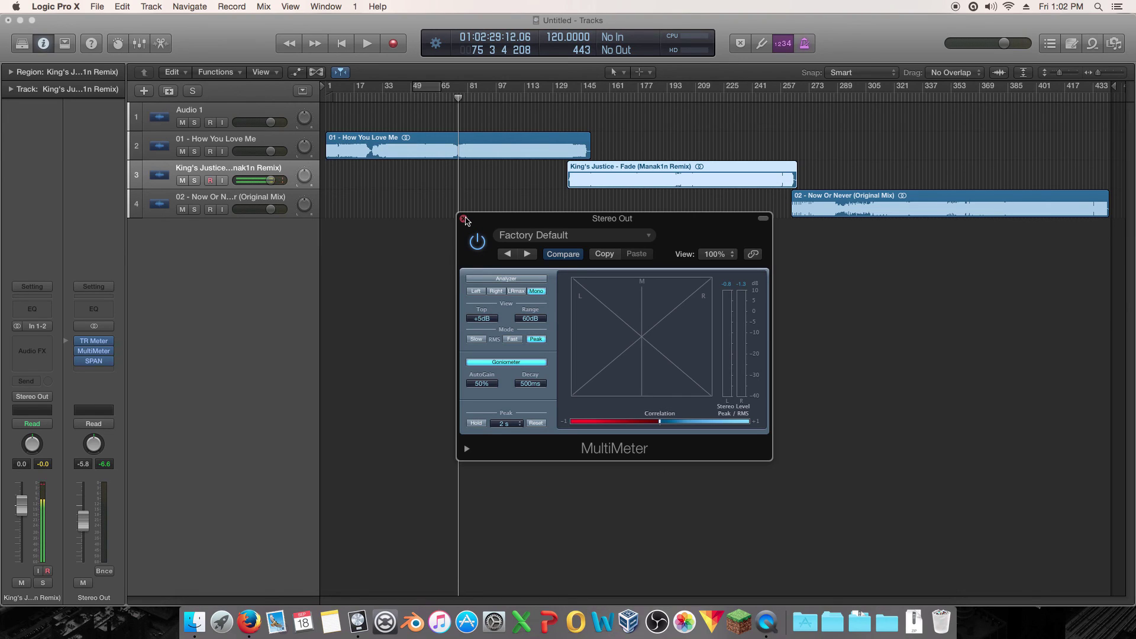
{"action": "left_click", "coordinate": [466, 449]}
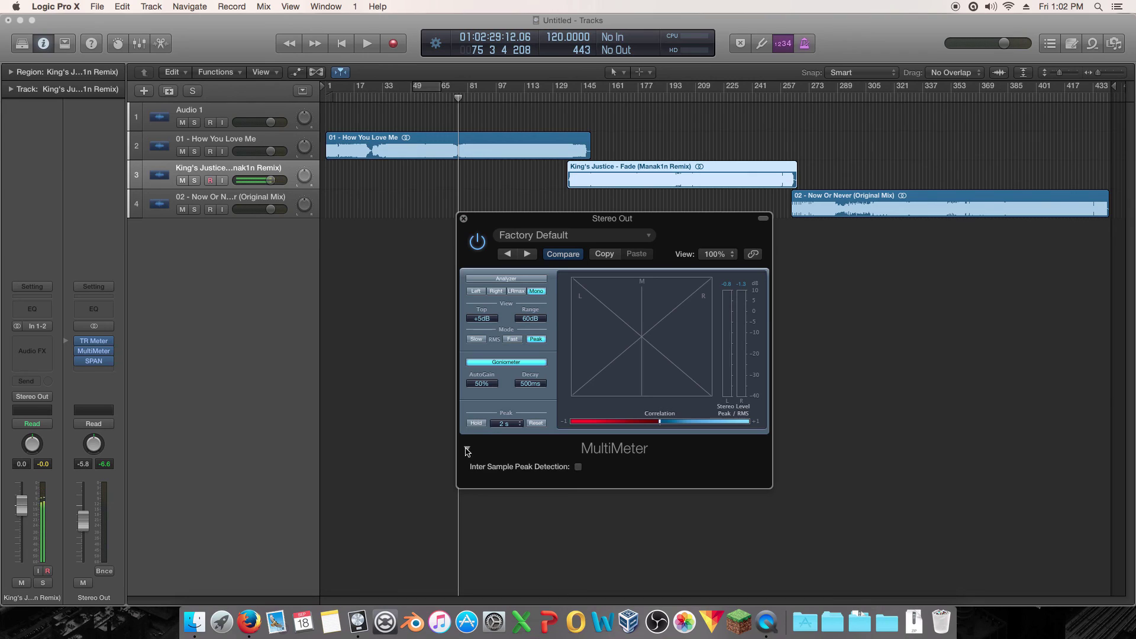
{"action": "left_click", "coordinate": [467, 449]}
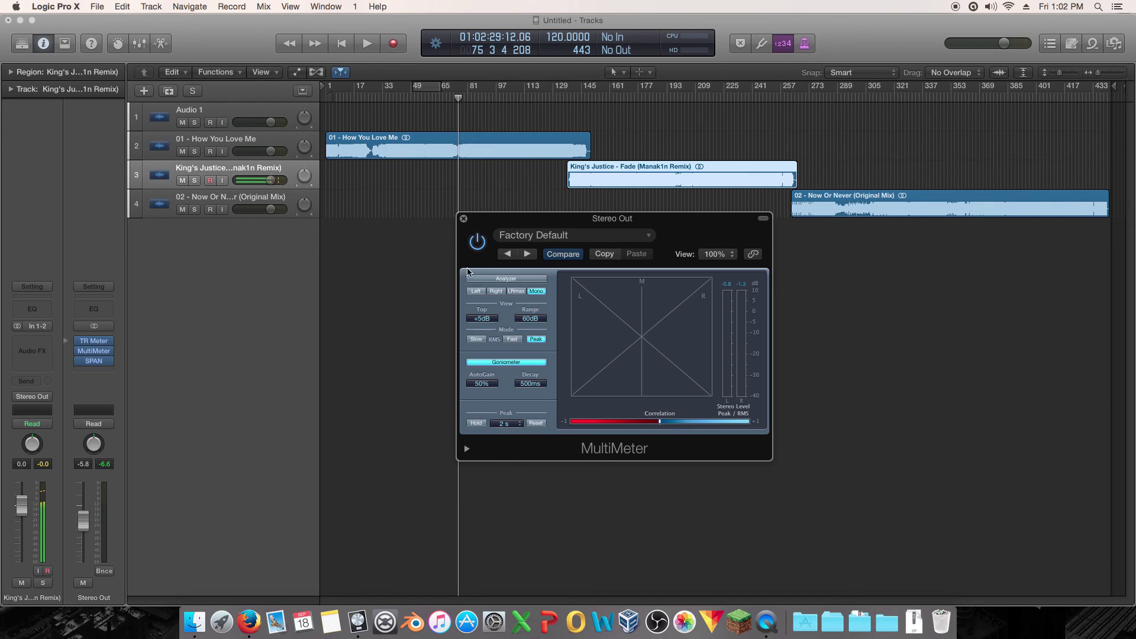
{"action": "left_click", "coordinate": [463, 219]}
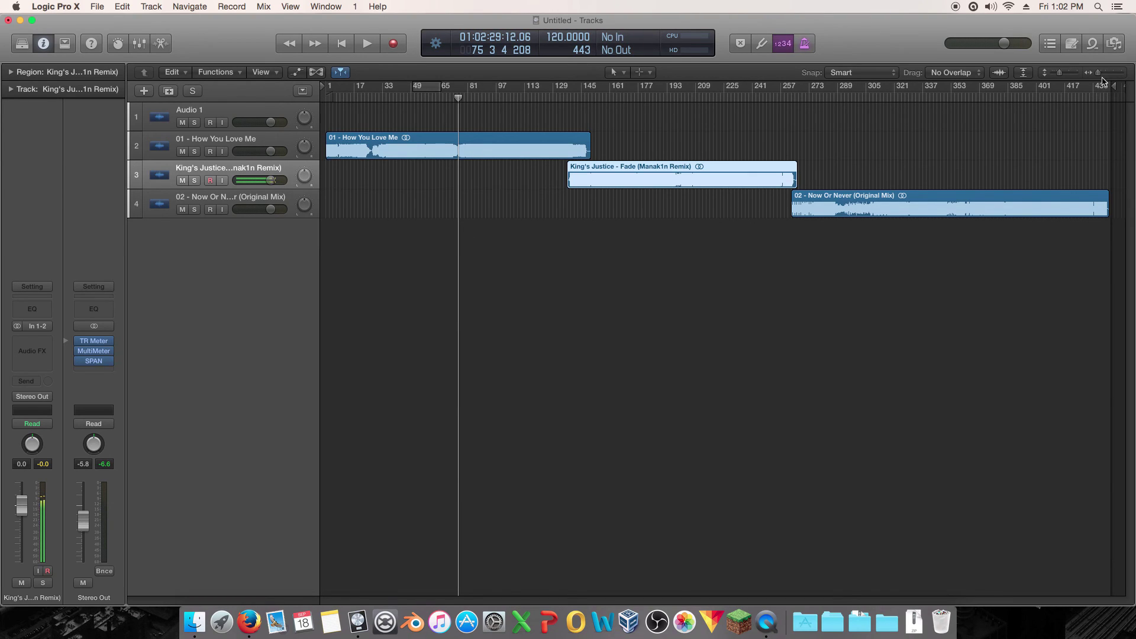
Step: Delete the empty Audio 1 track and enlarge the remaining tracks vertically so the three song waveforms fill the Tracks area
{"action": "key", "text": "ctrl+period"}
{"action": "left_click_drag", "start_coordinate": [1058, 72], "coordinate": [1059, 73]}
{"action": "left_click", "coordinate": [1067, 74]}
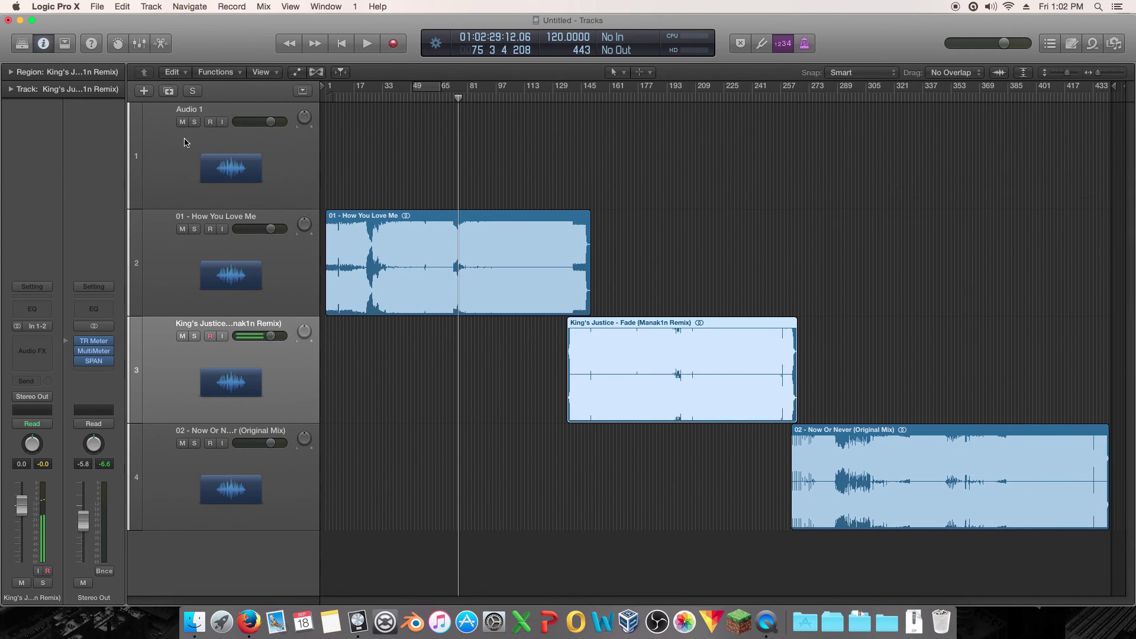
{"action": "left_click", "coordinate": [204, 154]}
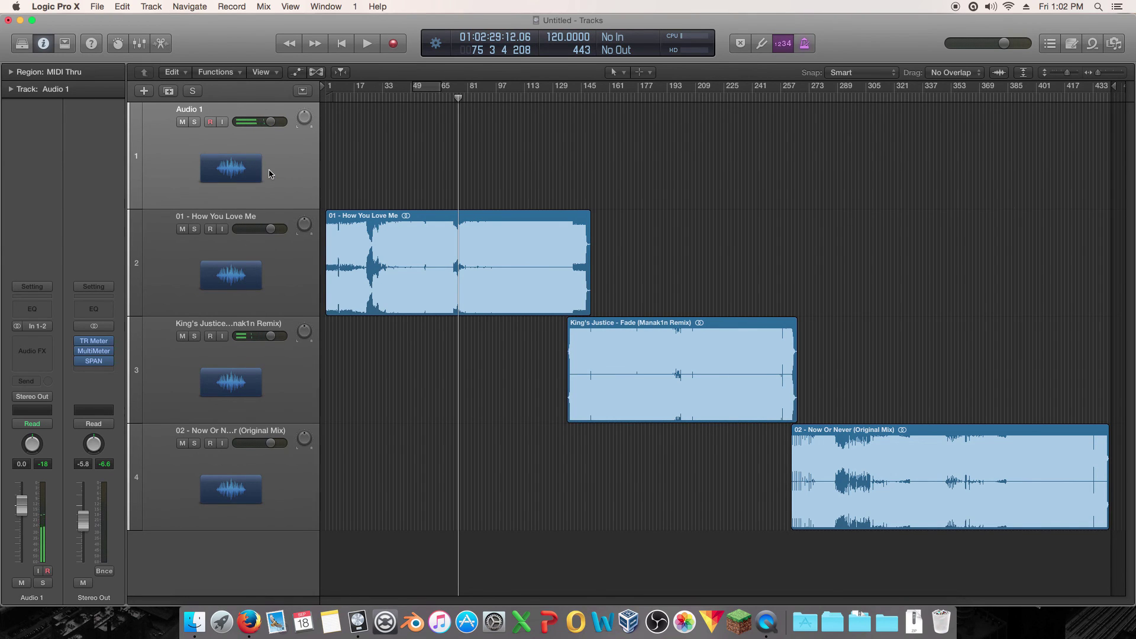
{"action": "key", "text": "super+BackSpace"}
{"action": "left_click", "coordinate": [1069, 74]}
{"action": "left_click_drag", "start_coordinate": [1069, 74], "coordinate": [1068, 74]}
{"action": "scroll", "coordinate": [1028, 111], "scroll_direction": "up", "scroll_amount": 2}
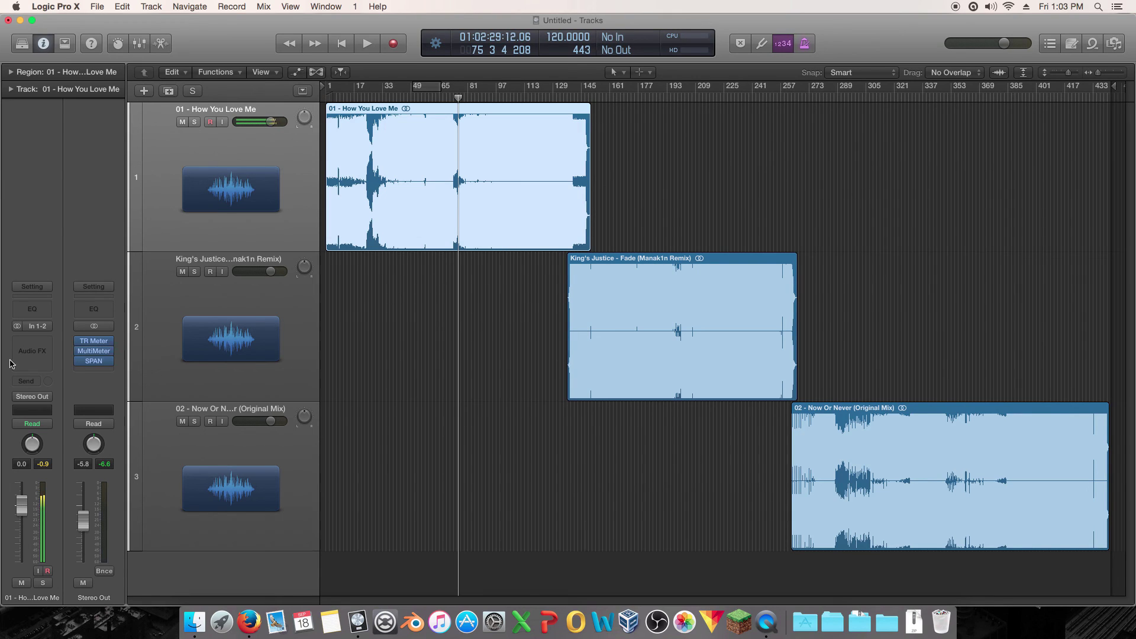
Step: Select the King's Justice and How You Love Me tracks alternately to compare their waveforms, ending on King's Justice
{"action": "mouse_move", "coordinate": [95, 353]}
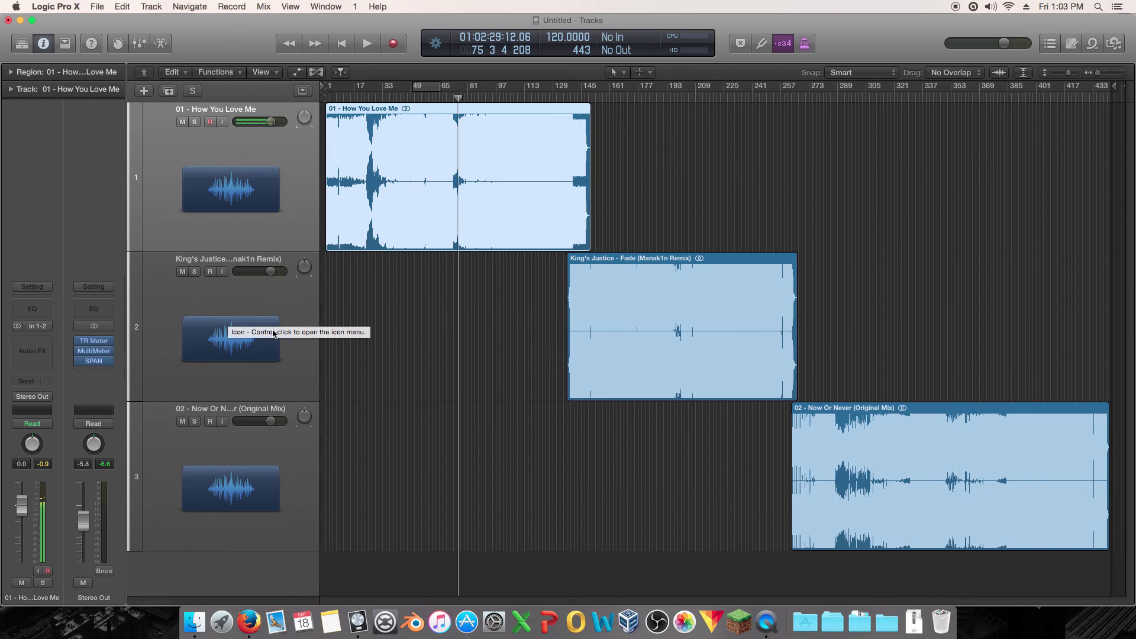
{"action": "left_click", "coordinate": [242, 336]}
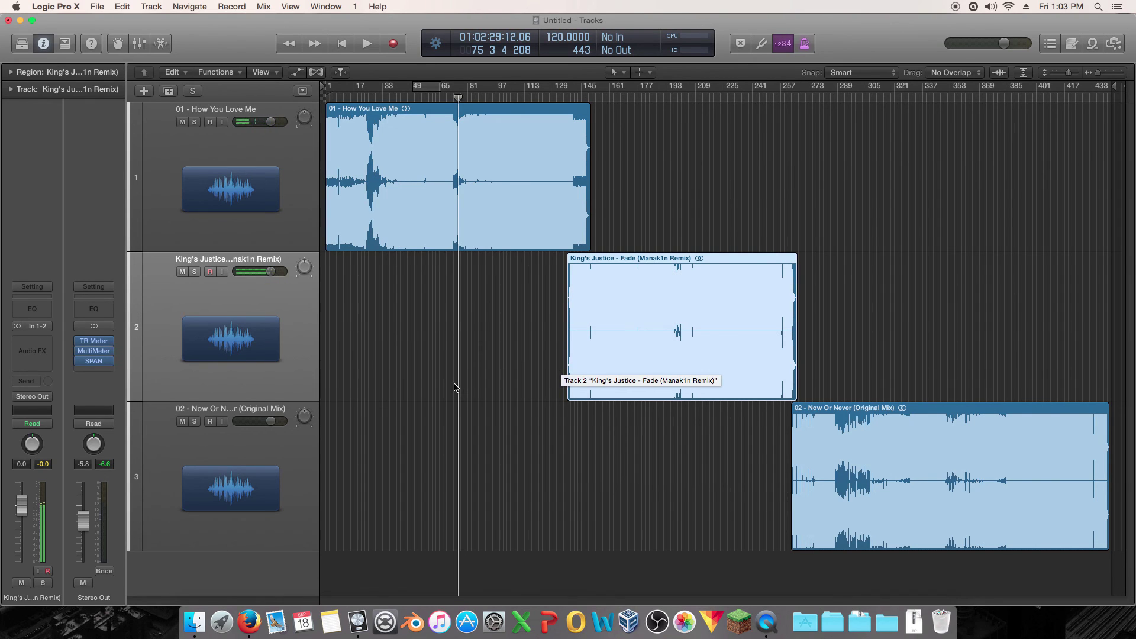
{"action": "left_click", "coordinate": [271, 200]}
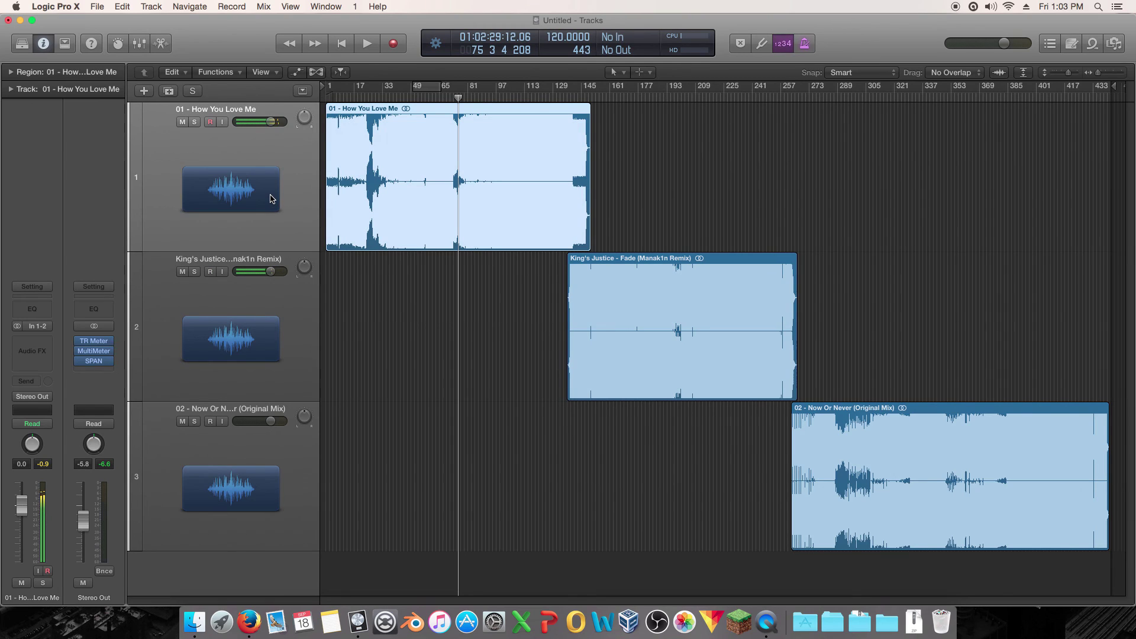
{"action": "left_click", "coordinate": [307, 359]}
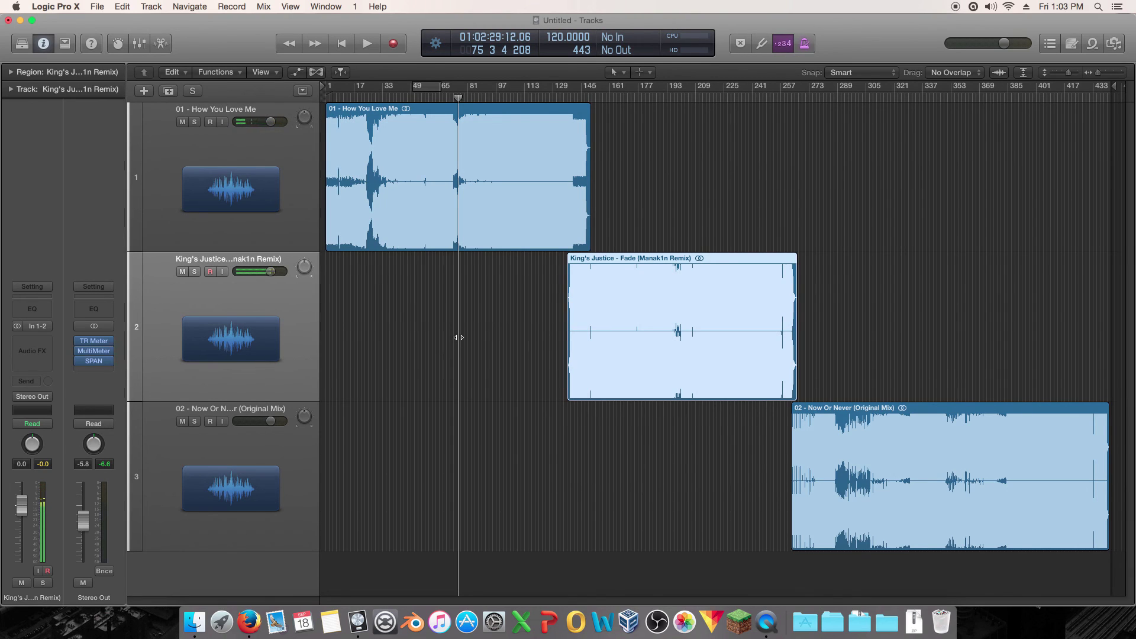
Step: Move the playhead to bar 331 in Now Or Never and back to bar 45 in How You Love Me
{"action": "left_click_drag", "start_coordinate": [458, 337], "coordinate": [913, 321]}
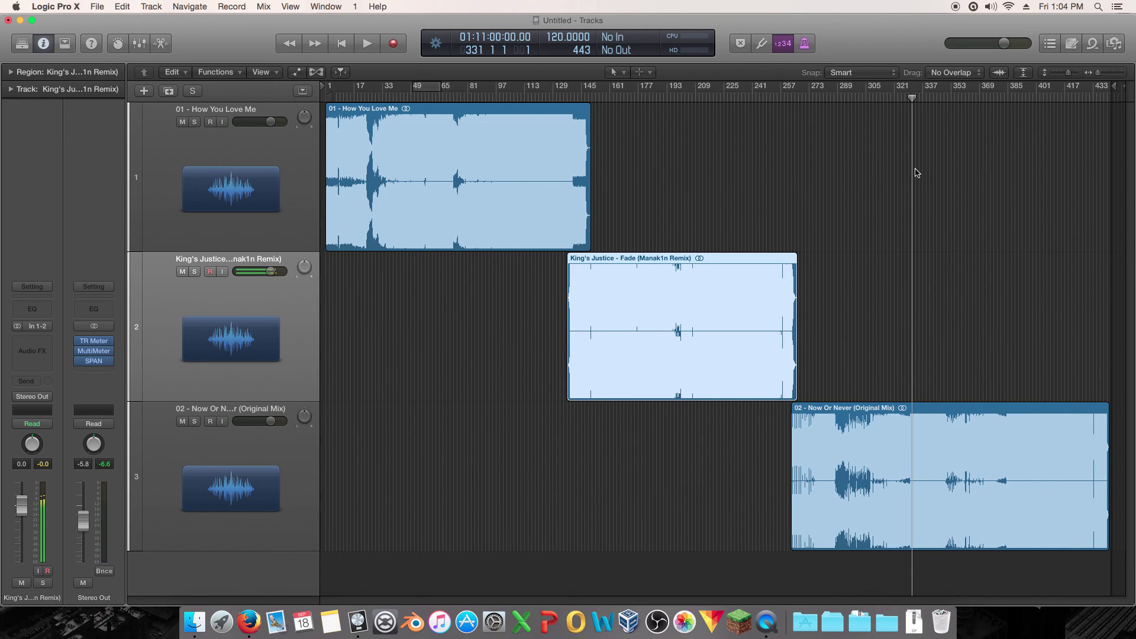
{"action": "left_click", "coordinate": [911, 206]}
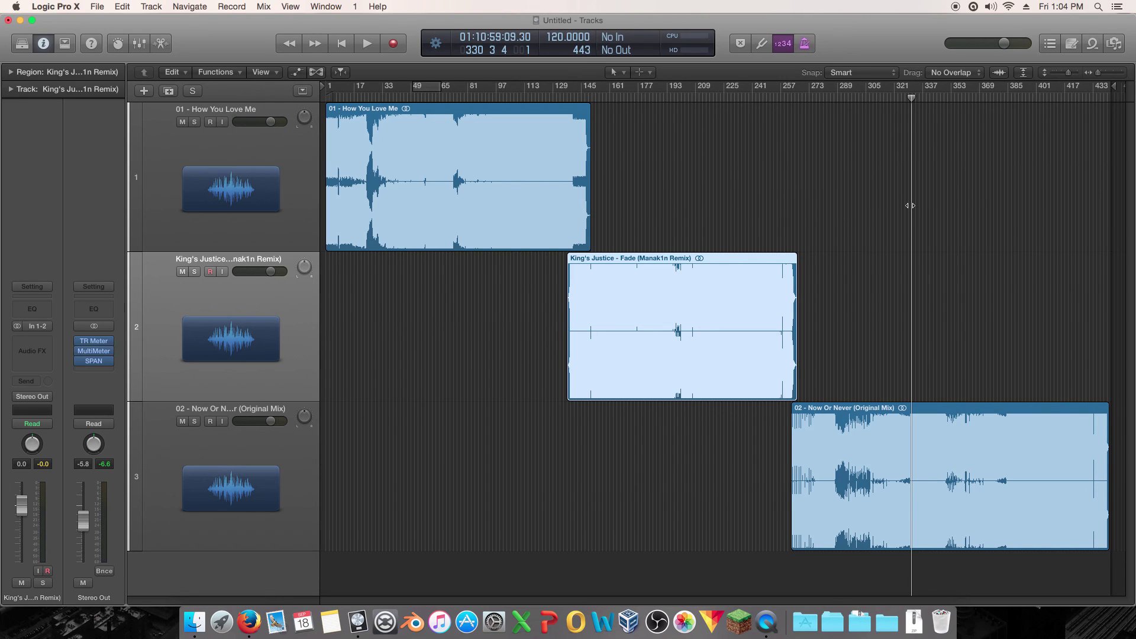
{"action": "left_click_drag", "start_coordinate": [909, 206], "coordinate": [406, 226]}
{"action": "key", "text": "space"}
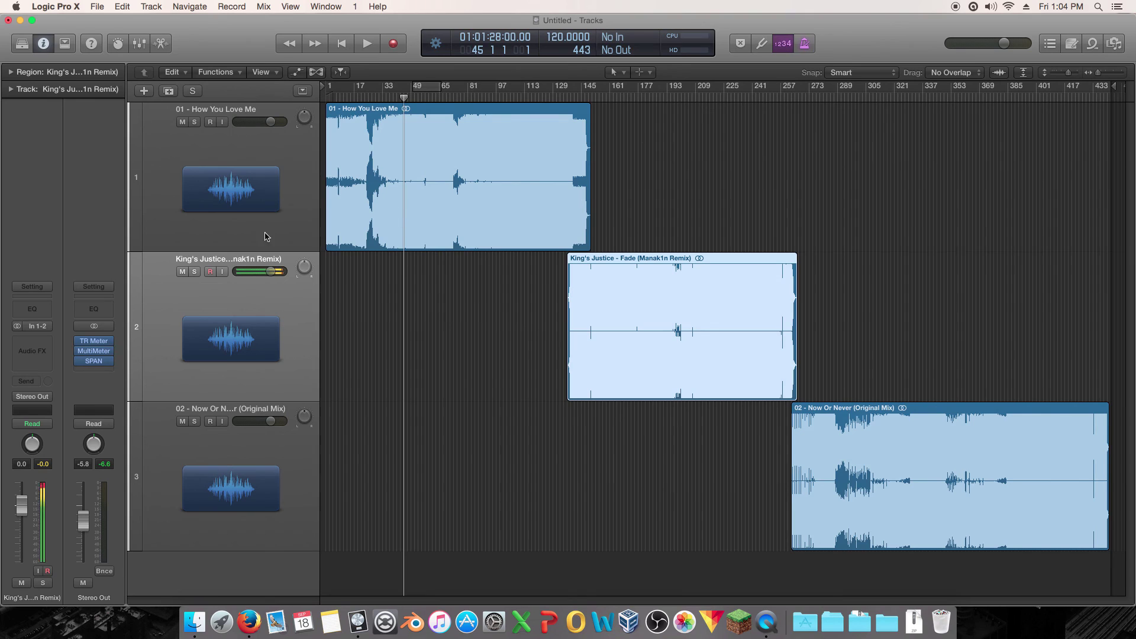
Step: Select the King's Justice track and place the playhead at bar 177 within its region
{"action": "left_click", "coordinate": [201, 217]}
{"action": "left_click", "coordinate": [216, 349]}
{"action": "mouse_move", "coordinate": [629, 94]}
{"action": "left_mouse_down"}
{"action": "mouse_move", "coordinate": [621, 110]}
{"action": "mouse_move", "coordinate": [637, 113]}
{"action": "left_mouse_up"}
{"action": "key", "text": "space"}
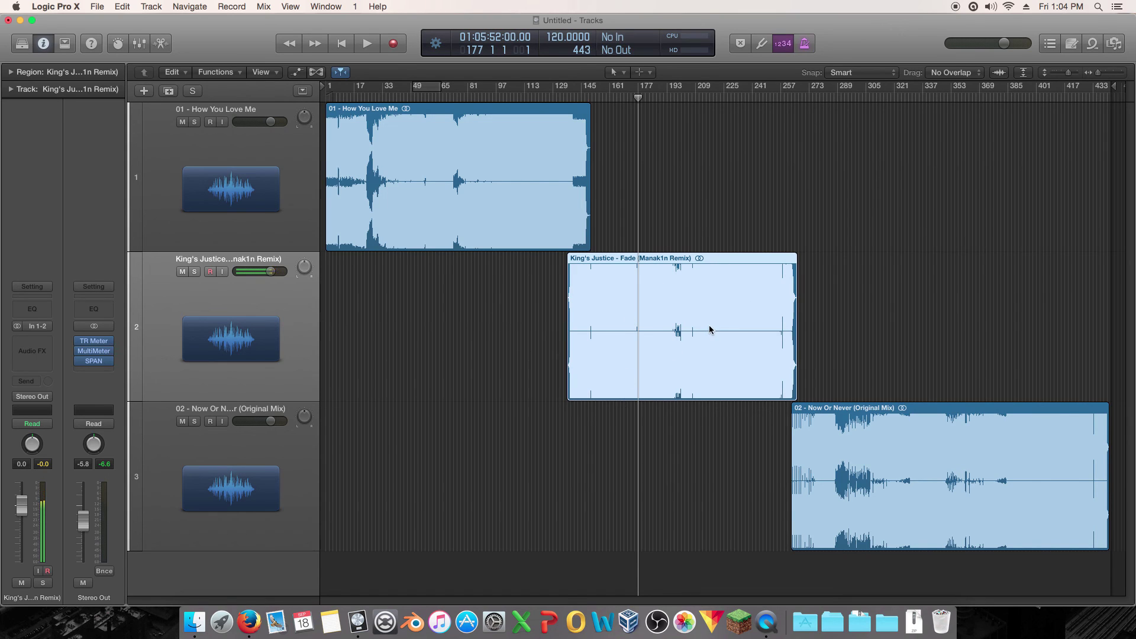
Step: Select the Now Or Never and How You Love Me regions in turn to compare their waveforms, ending on How You Love Me
{"action": "left_click_drag", "start_coordinate": [461, 269], "coordinate": [454, 216]}
{"action": "left_click_drag", "start_coordinate": [1006, 372], "coordinate": [932, 493]}
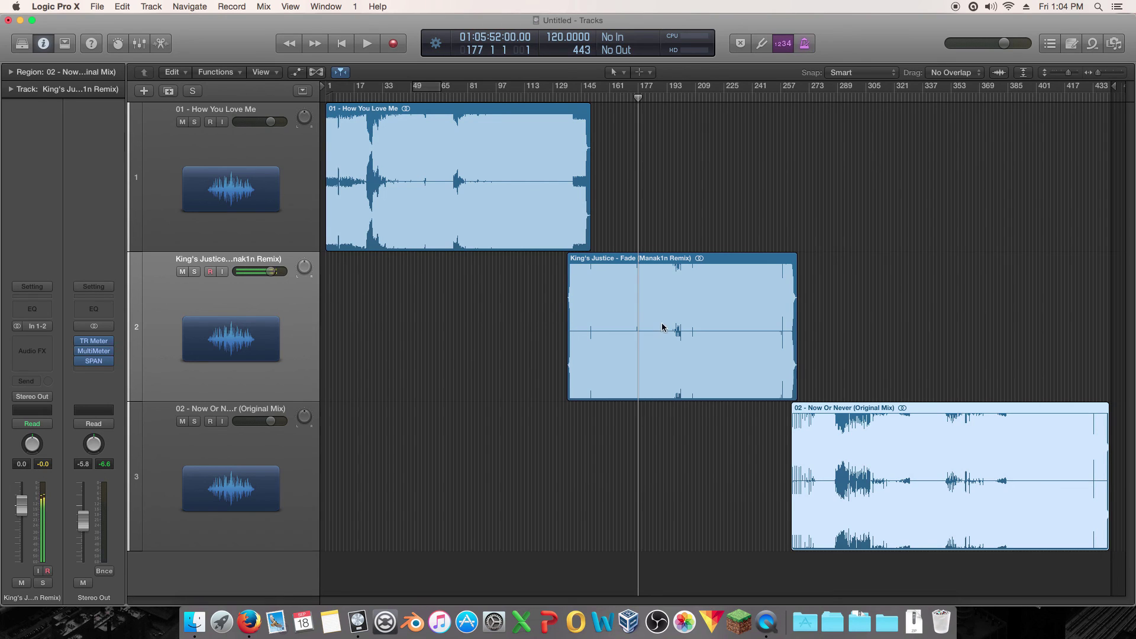
{"action": "left_click_drag", "start_coordinate": [917, 274], "coordinate": [910, 477]}
{"action": "left_click", "coordinate": [464, 216]}
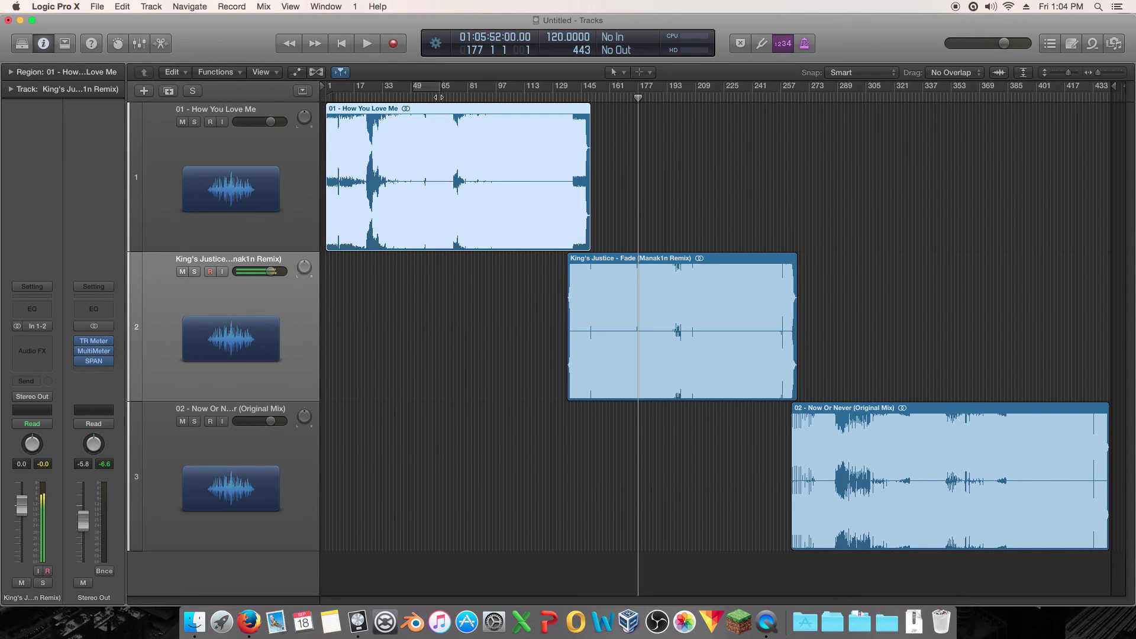
Step: Play short passages of the three songs from bar 60, near bar 180 and from bar 340 to compare how they sound
{"action": "left_click", "coordinate": [429, 96]}
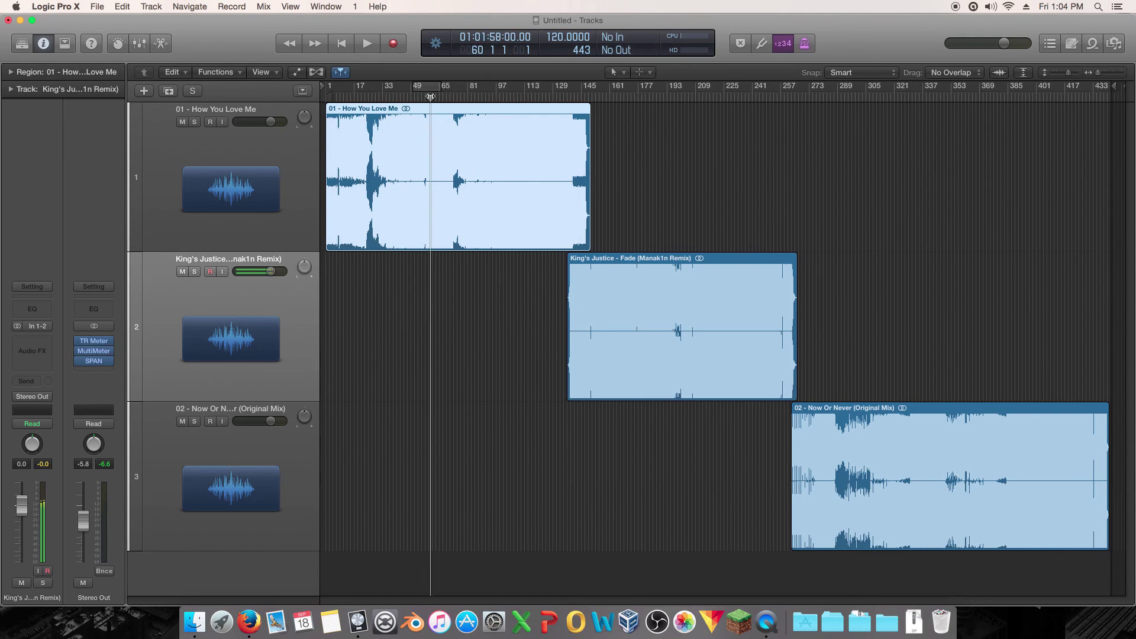
{"action": "key", "text": "space"}
{"action": "left_click", "coordinate": [648, 96]}
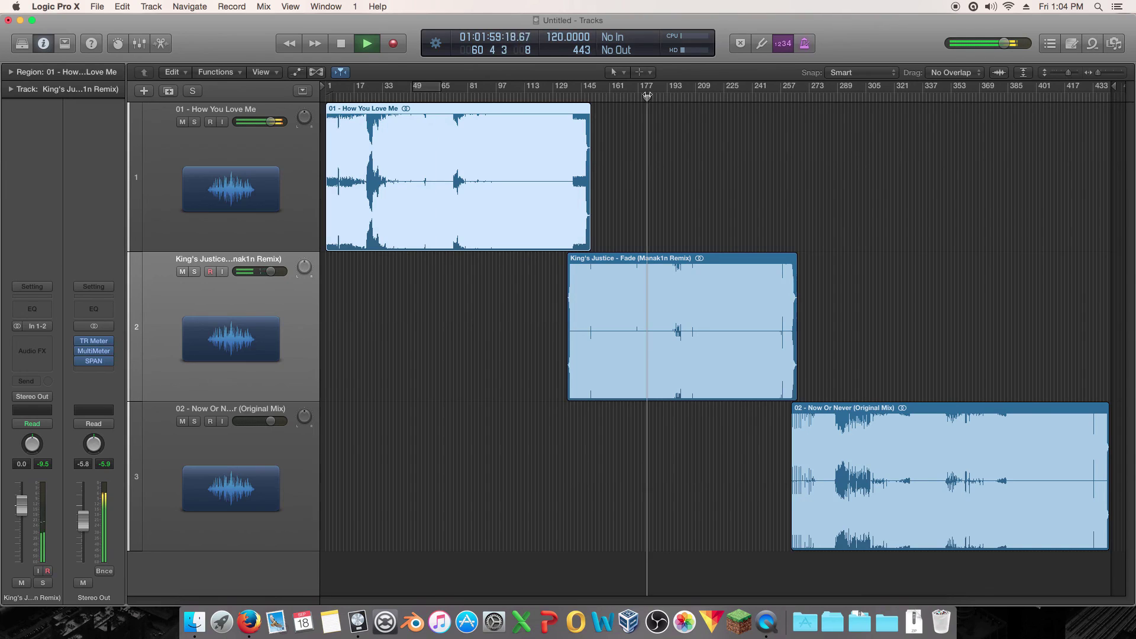
{"action": "left_click", "coordinate": [929, 96]}
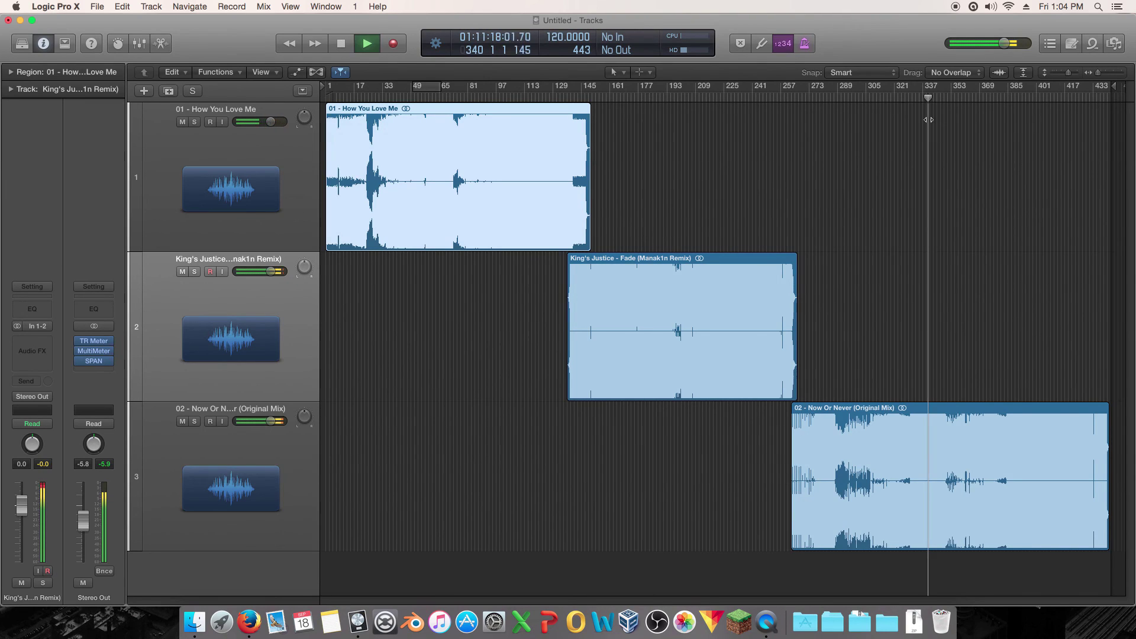
{"action": "key", "text": "space"}
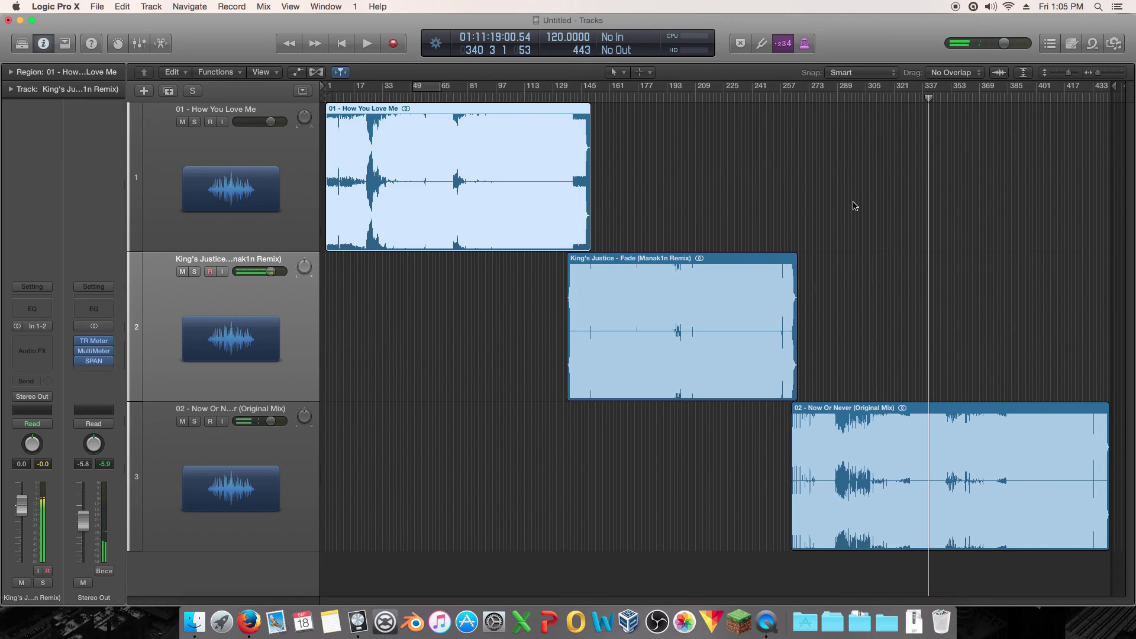
Step: Select all three regions, reduce the selection to King's Justice, and move the playhead to bar 29 in How You Love Me
{"action": "left_click_drag", "start_coordinate": [852, 203], "coordinate": [527, 465]}
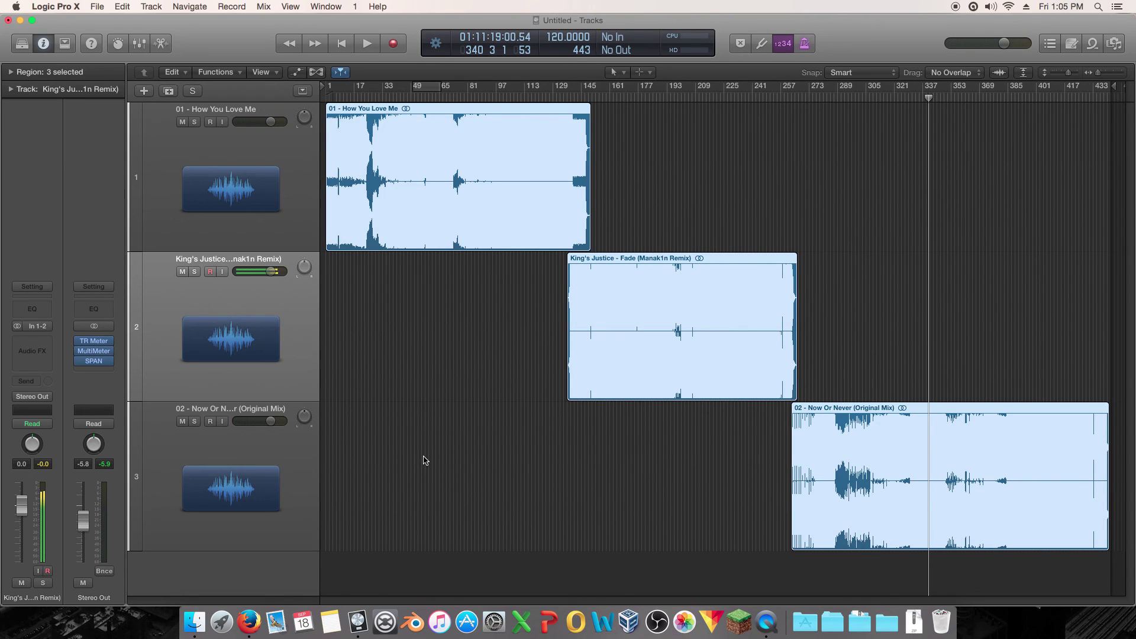
{"action": "left_click", "coordinate": [451, 452]}
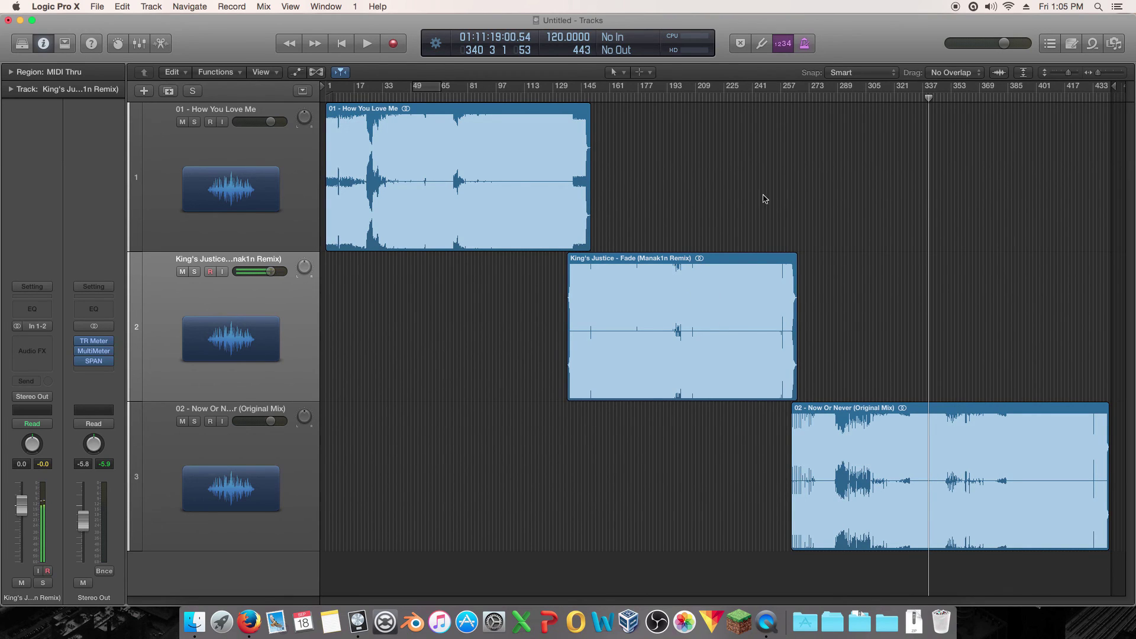
{"action": "left_click", "coordinate": [673, 383]}
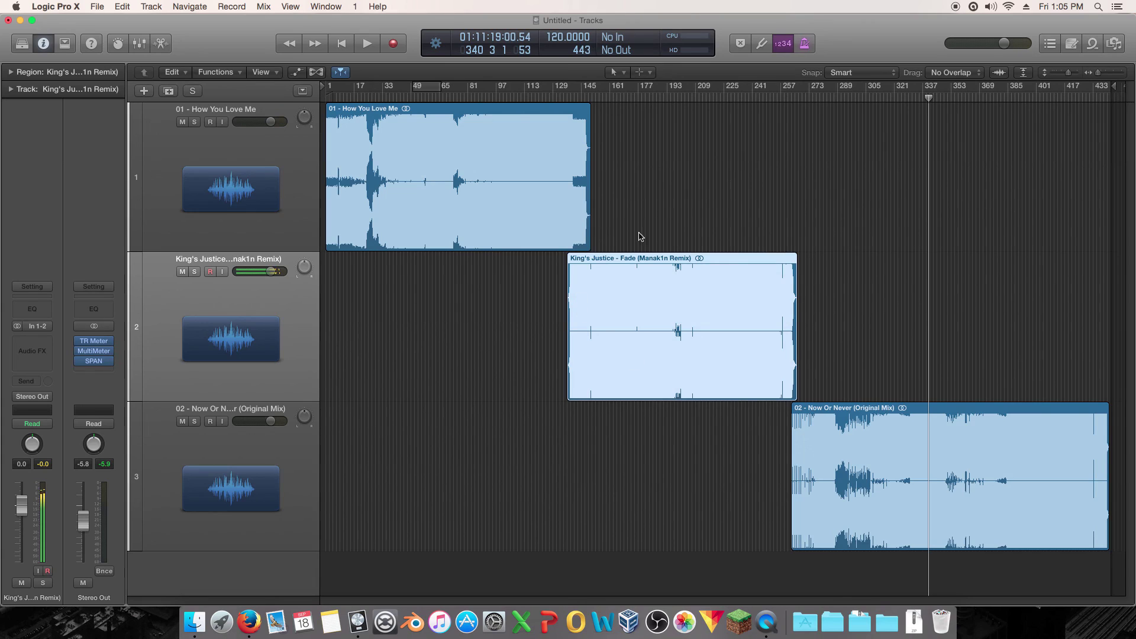
{"action": "left_click", "coordinate": [646, 98]}
{"action": "left_click_drag", "start_coordinate": [645, 99], "coordinate": [376, 224]}
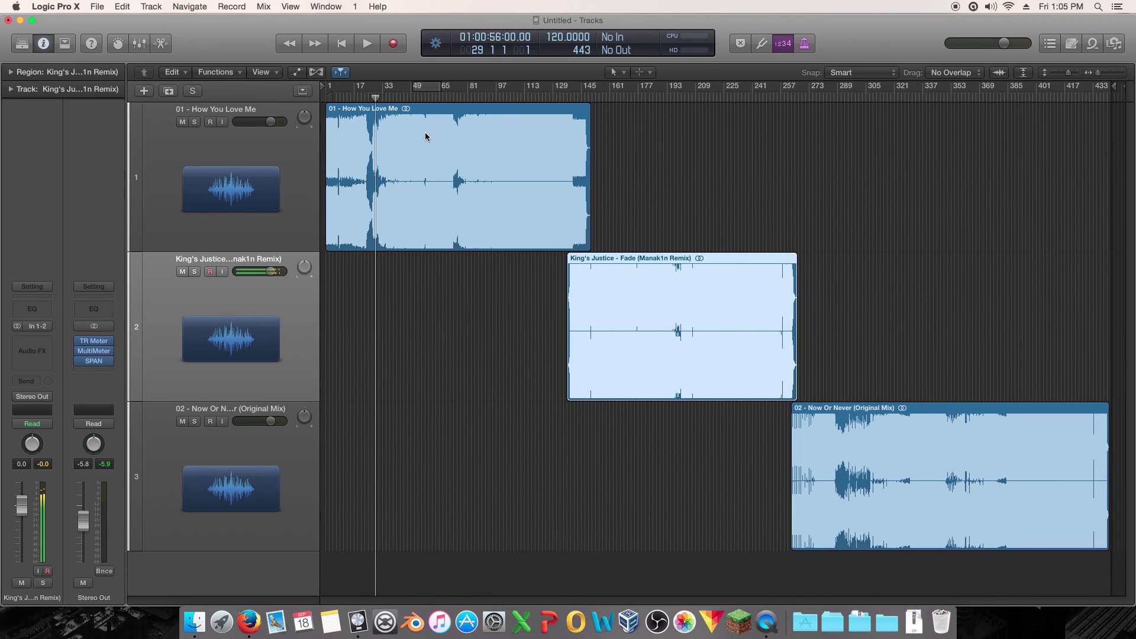
Step: Select the How You Love Me, Now Or Never and King's Justice regions in turn, and place the playhead at bar 200
{"action": "left_click", "coordinate": [454, 173]}
{"action": "left_click", "coordinate": [922, 480]}
{"action": "left_click", "coordinate": [639, 312]}
{"action": "left_click", "coordinate": [681, 95]}
{"action": "left_click_drag", "start_coordinate": [680, 96], "coordinate": [679, 97]}
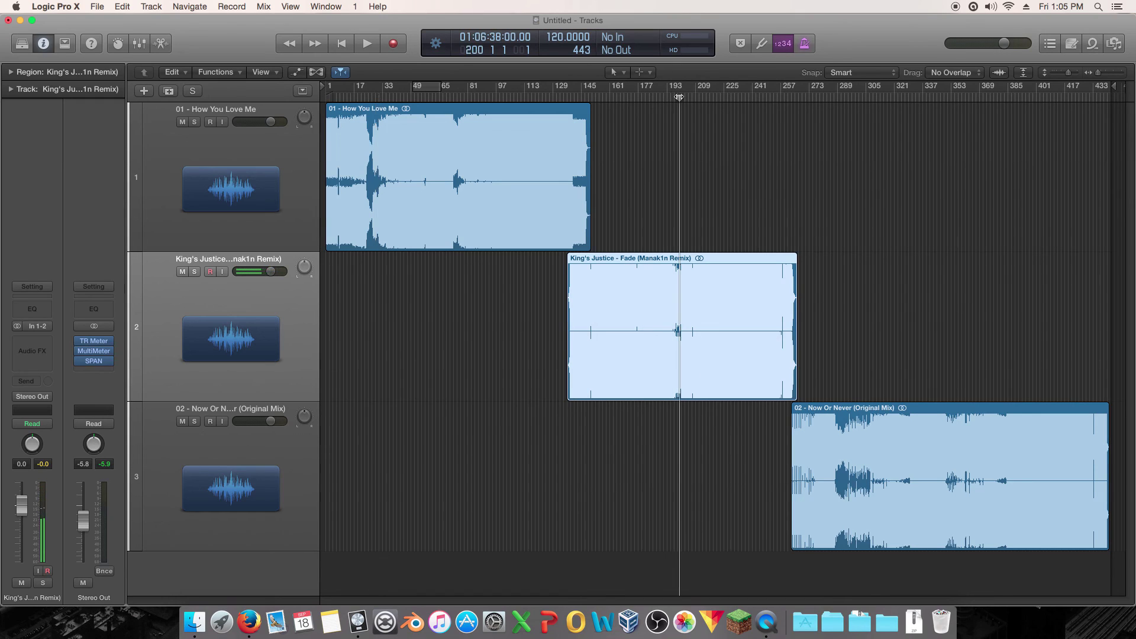